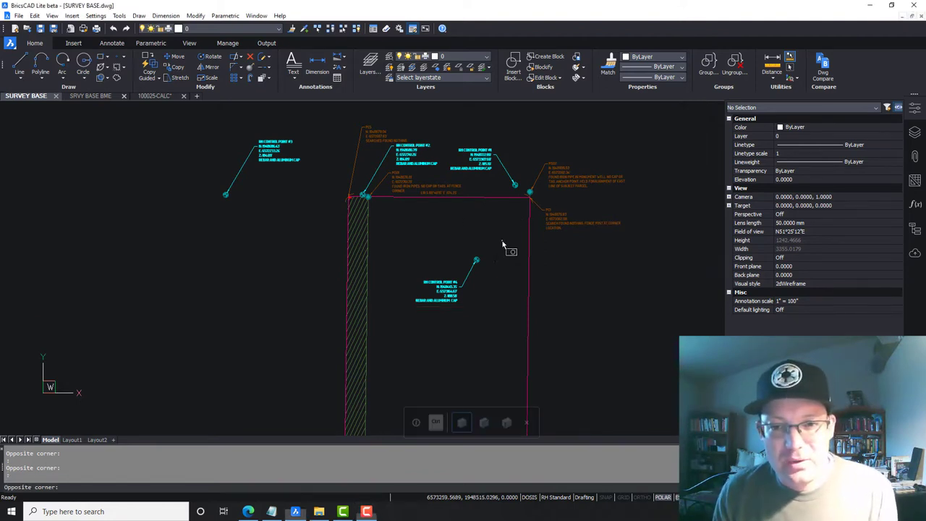
Examine the SURVEY BASE drawing's parcel boundary, control points and right-of-way labels from the south end to the north end
scroll(493, 255, down, 2)
mouse_move(504, 319)
middle_down()
mouse_move(509, 214)
mouse_move(525, 145)
middle_up()
scroll(570, 339, up, 5)
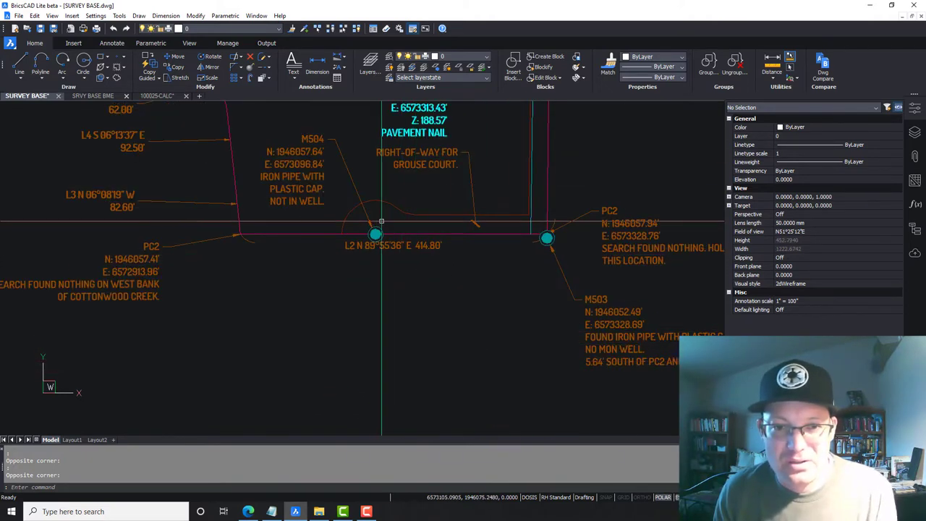
scroll(354, 165, up, 2)
middle_drag(414, 227, 496, 403)
middle_drag(434, 166, 475, 342)
scroll(456, 244, down, 3)
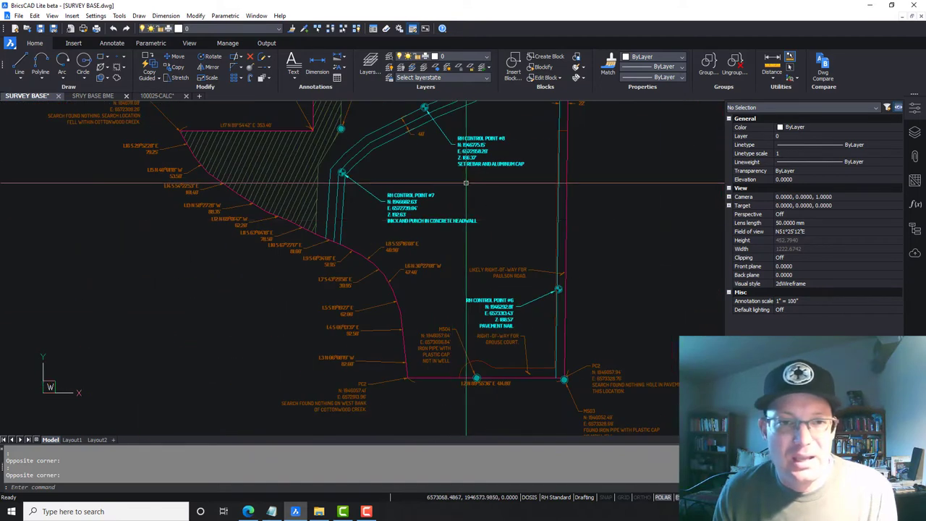
middle_drag(465, 120, 510, 244)
middle_drag(546, 130, 533, 257)
middle_drag(465, 137, 485, 308)
mouse_move(565, 121)
middle_down()
mouse_move(476, 313)
mouse_move(484, 275)
mouse_move(523, 347)
mouse_move(560, 341)
mouse_move(548, 311)
mouse_move(531, 326)
mouse_move(515, 325)
middle_up()
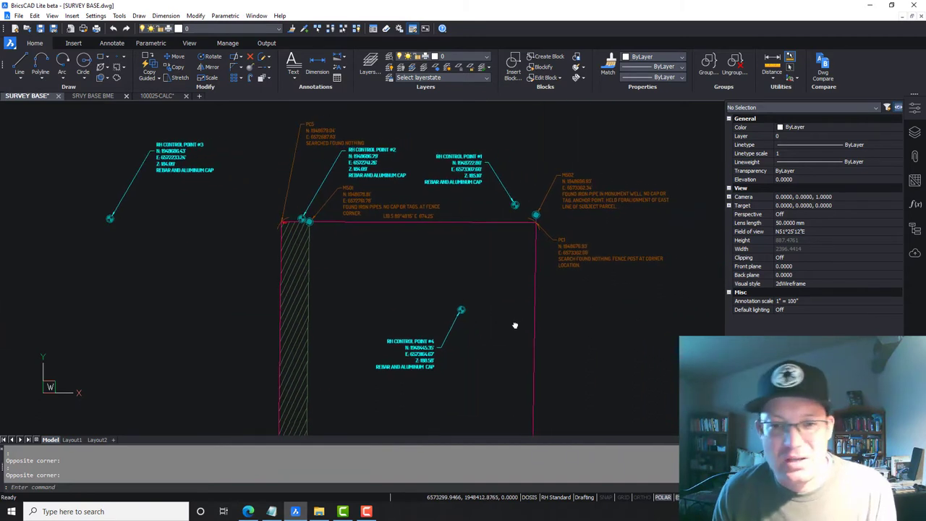
mouse_move(513, 371)
middle_down()
mouse_move(509, 362)
mouse_move(510, 375)
middle_up()
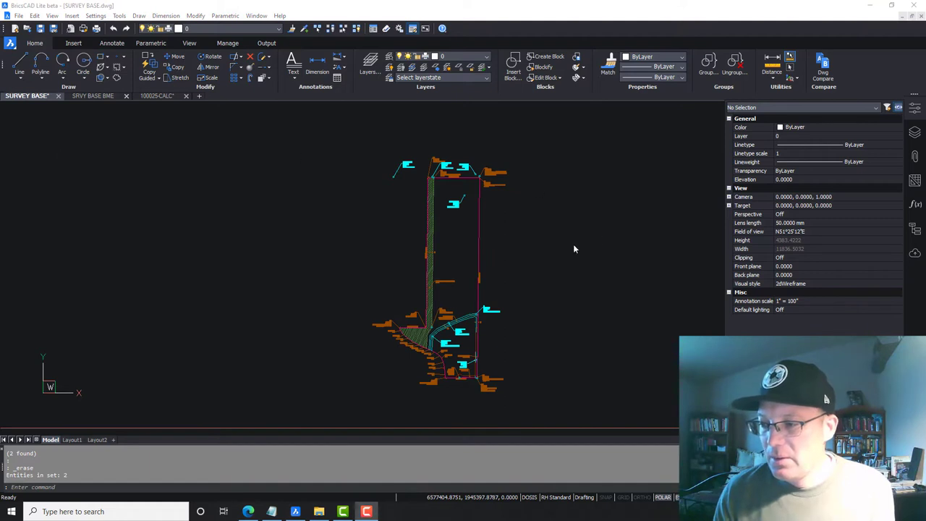
double_click(588, 266)
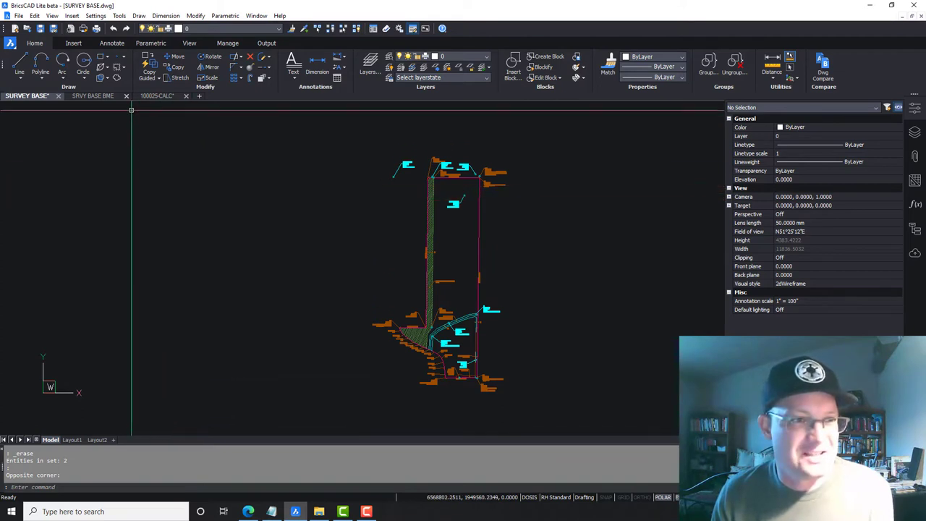
Switch to the SRVY BASE BME drawing and examine its property boundary, corner labels and control points
click(100, 96)
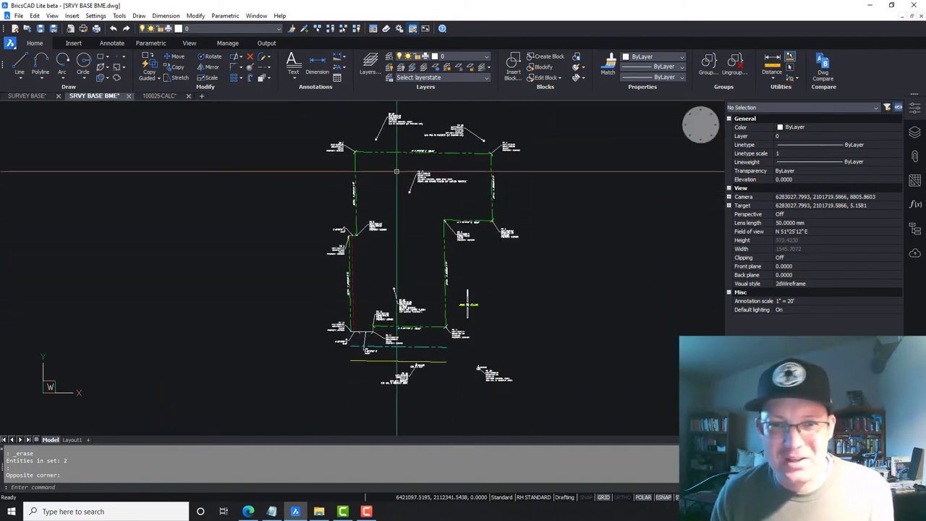
scroll(395, 175, up, 5)
middle_drag(653, 211, 575, 302)
scroll(497, 160, down, 3)
middle_drag(486, 289, 463, 181)
middle_drag(388, 333, 451, 242)
middle_drag(619, 355, 592, 301)
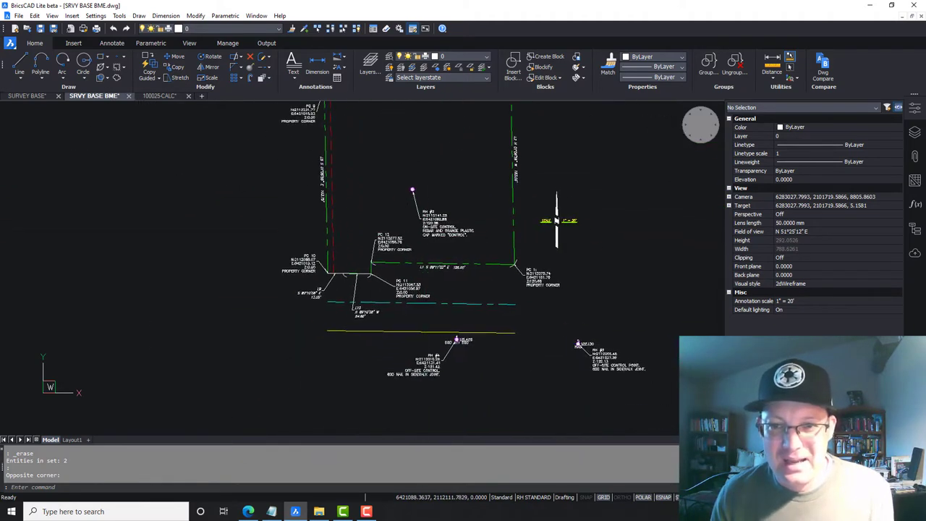
scroll(562, 226, up, 3)
scroll(563, 267, down, 4)
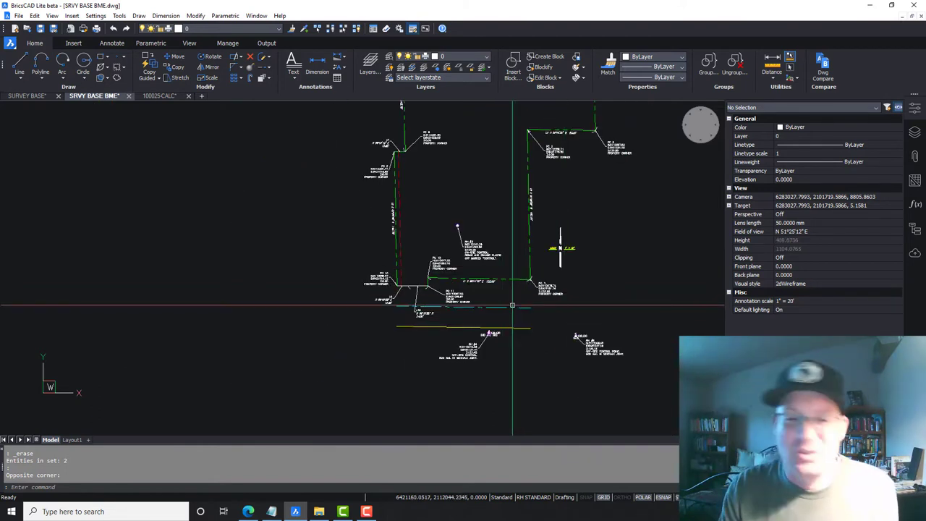
mouse_move(505, 296)
middle_down()
mouse_move(500, 352)
mouse_move(499, 325)
middle_up()
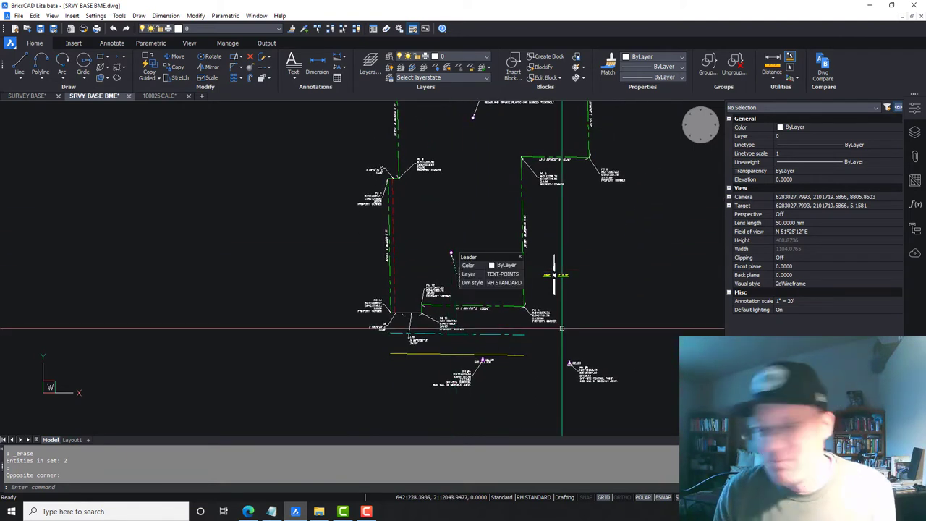
Copy the green property boundary, the red easement line, and the cyan and yellow street lines to the clipboard
scroll(531, 381, up, 2)
click(530, 381)
click(505, 308)
click(501, 291)
click(500, 268)
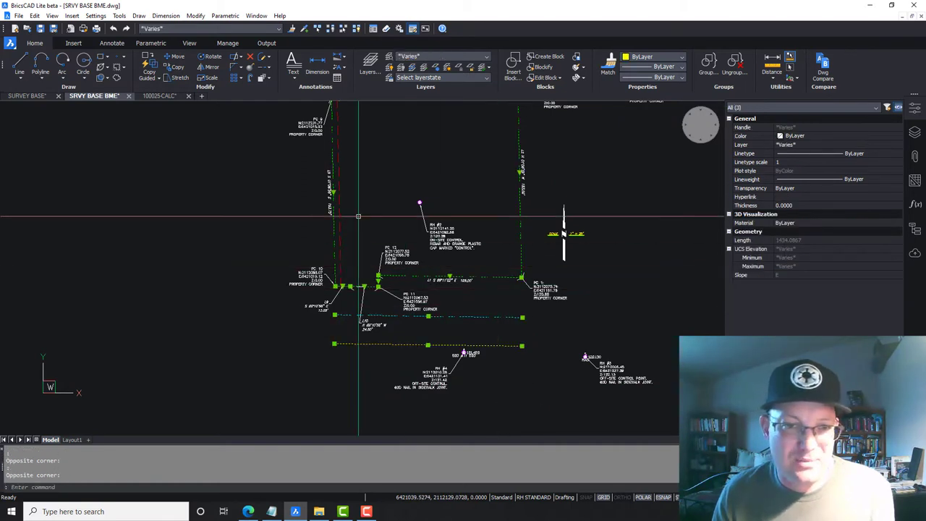
scroll(358, 215, down, 5)
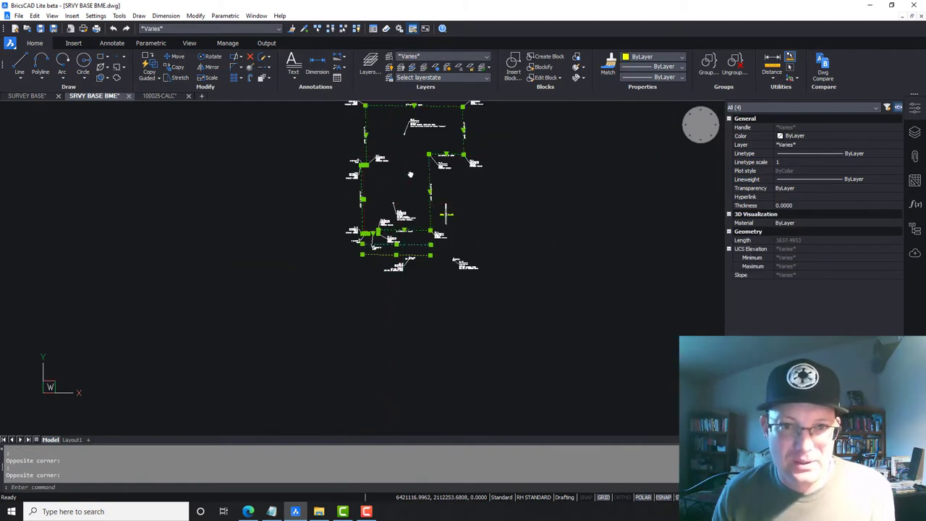
middle_drag(410, 175, 424, 252)
key(ctrl+c)
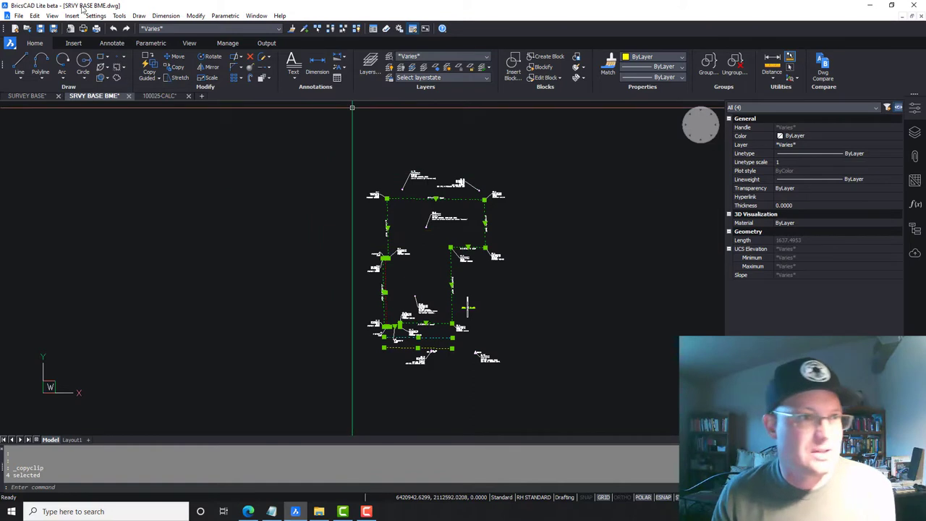
click(34, 15)
click(50, 62)
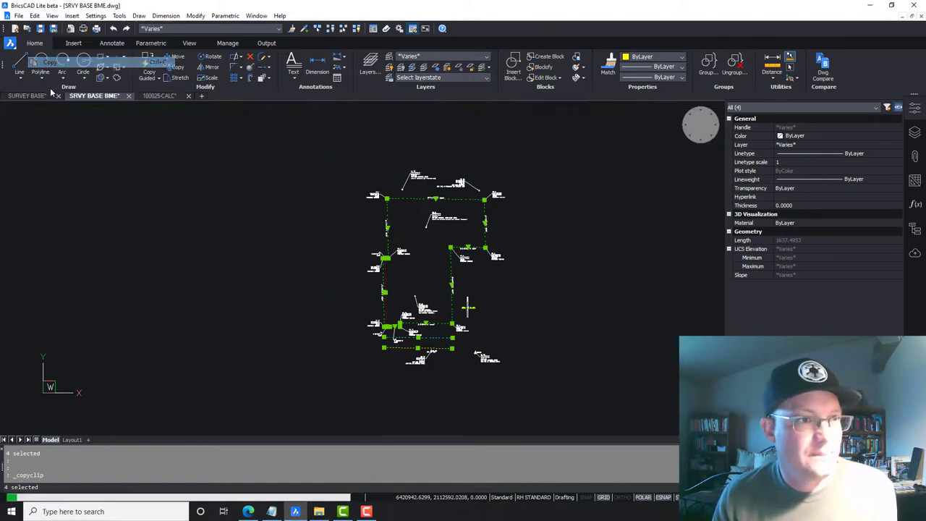
Paste the copied linework into the SURVEY BASE drawing in the empty area west of the hatched parcel strip
click(33, 97)
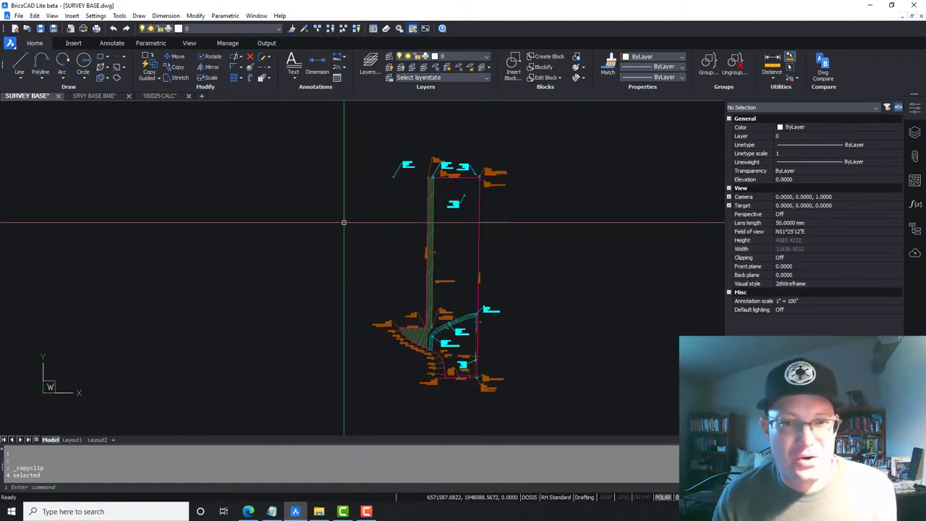
click(35, 16)
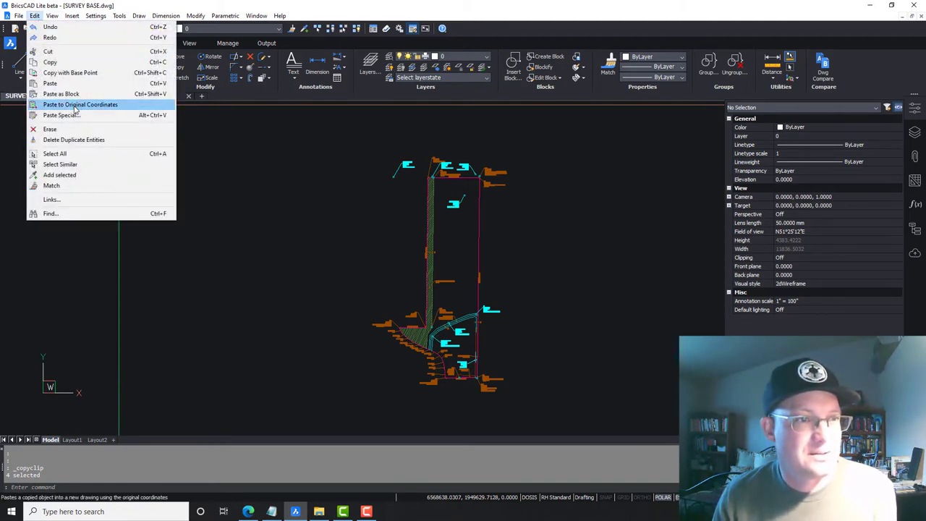
click(58, 83)
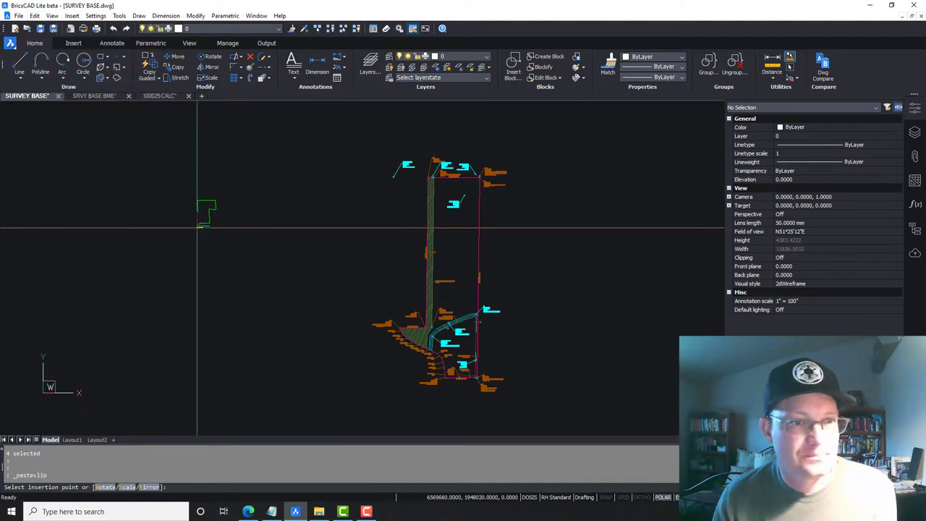
click(325, 226)
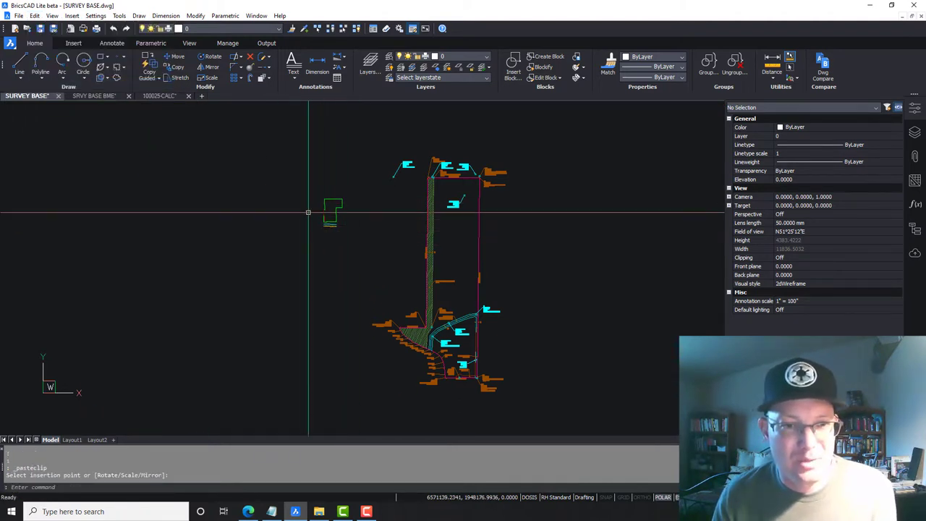
scroll(340, 225, up, 7)
scroll(246, 213, down, 7)
key(Escape)
middle_drag(250, 217, 220, 269)
Save the drawing under the new name SURVEY BASE BME.dwg in the Control folder as AutoCAD 2013 format
click(19, 16)
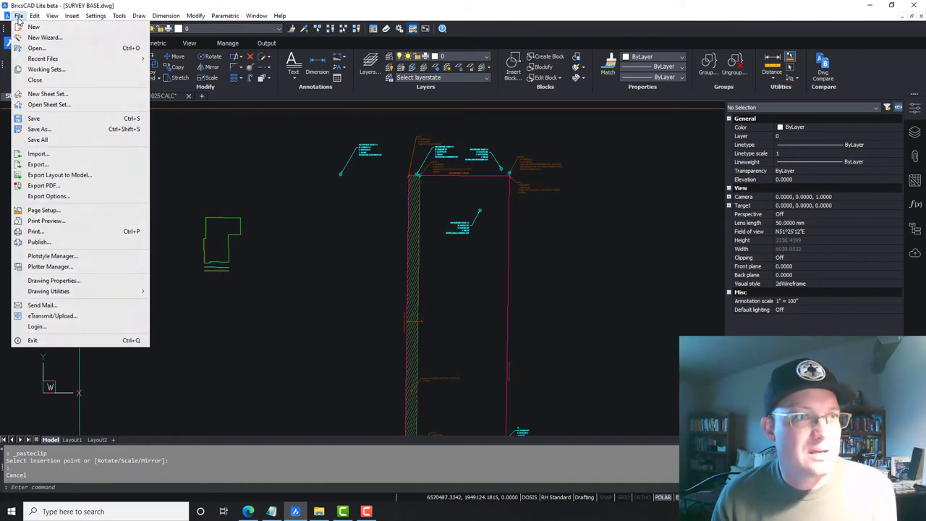
click(39, 129)
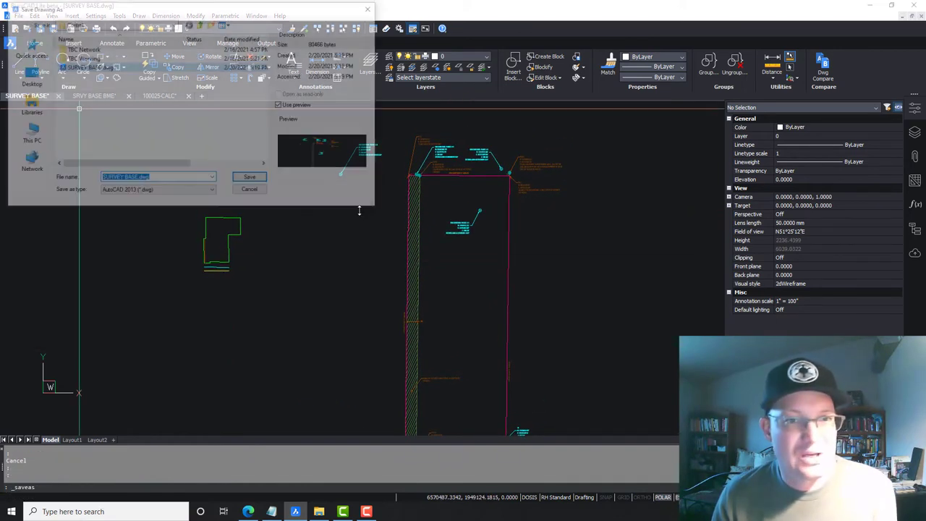
click(146, 180)
double_click(146, 179)
click(135, 179)
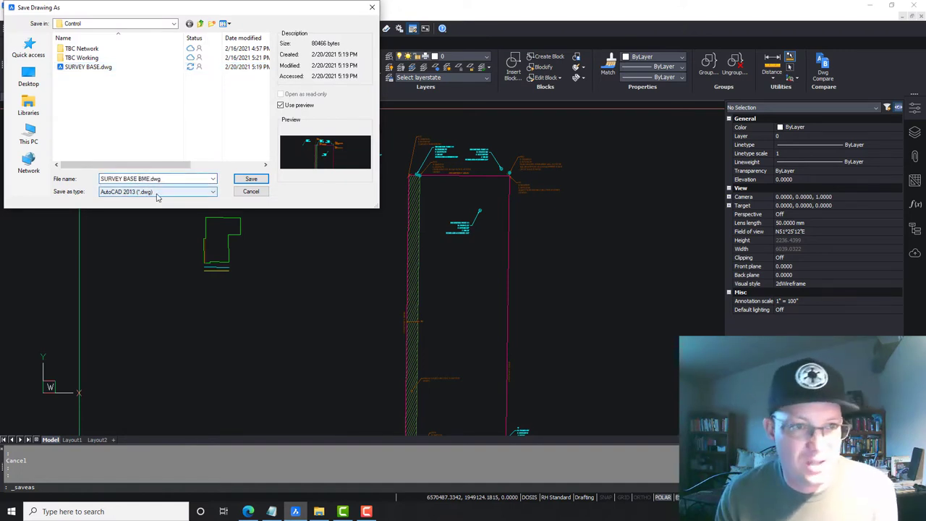
click(249, 180)
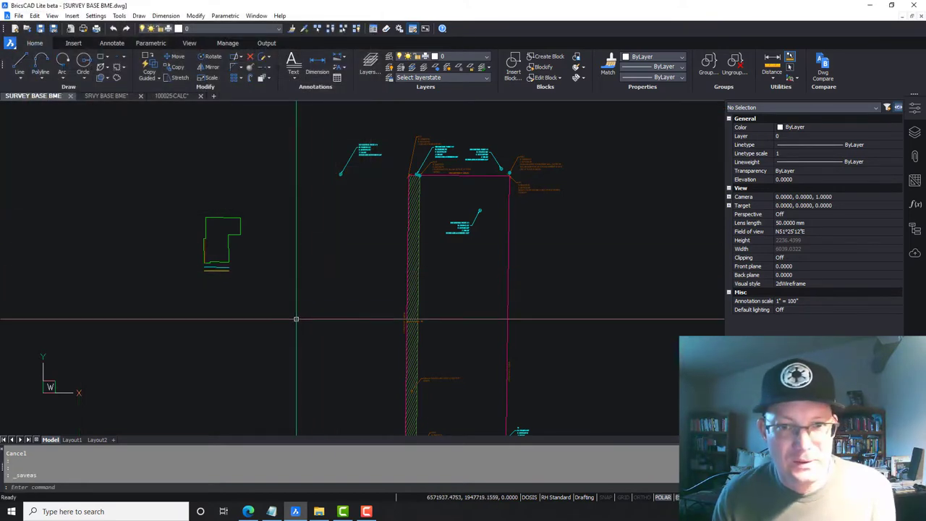
middle_drag(296, 316, 290, 265)
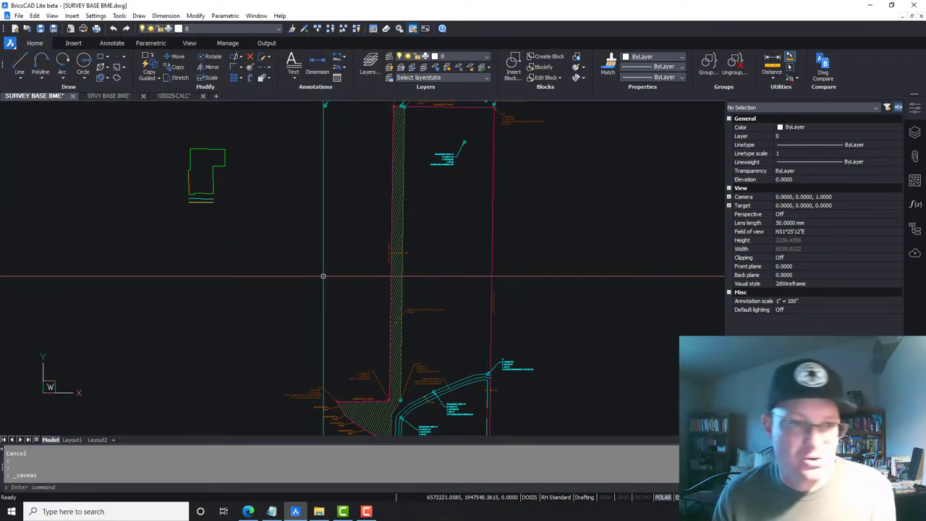
scroll(233, 196, up, 4)
scroll(268, 200, down, 8)
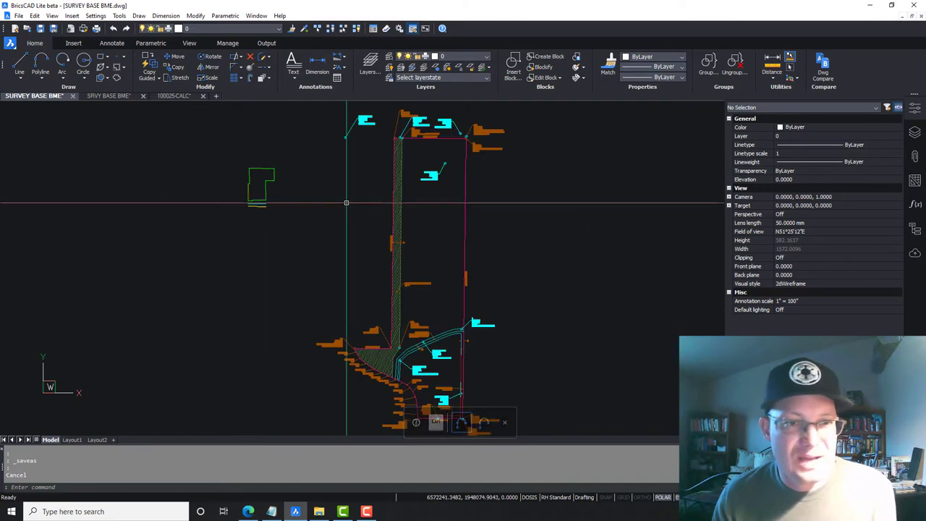
scroll(270, 205, up, 5)
middle_drag(312, 188, 208, 225)
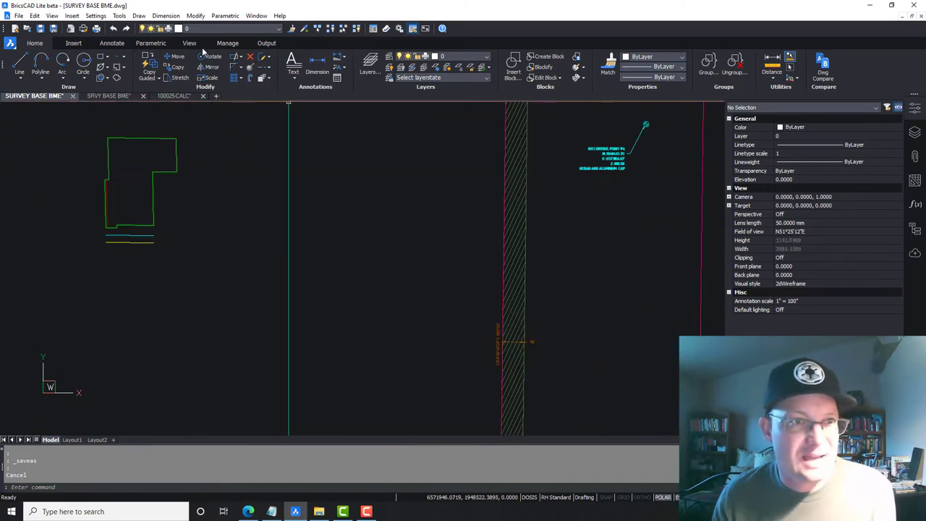
Review the drawing's full layer list in the Drawing Explorer, widening the Layer Name column, and close it
click(118, 15)
mouse_move(131, 28)
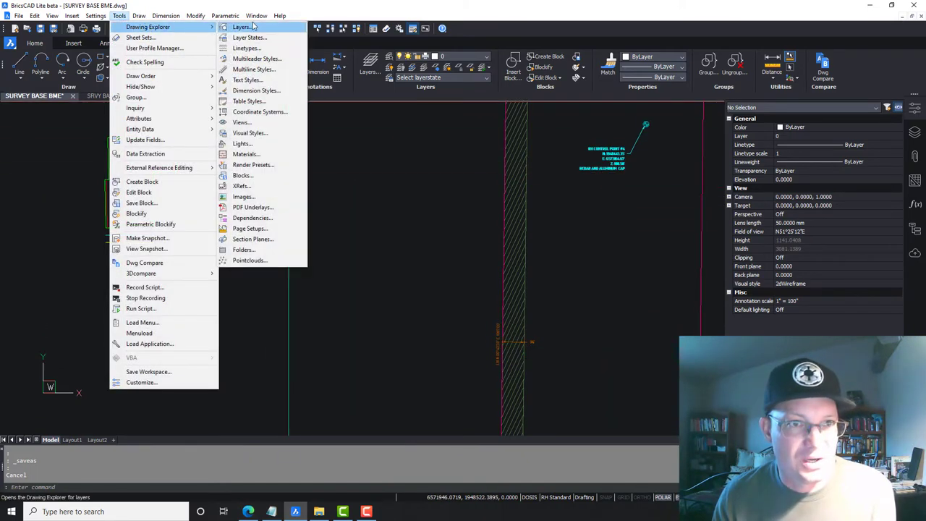
click(243, 27)
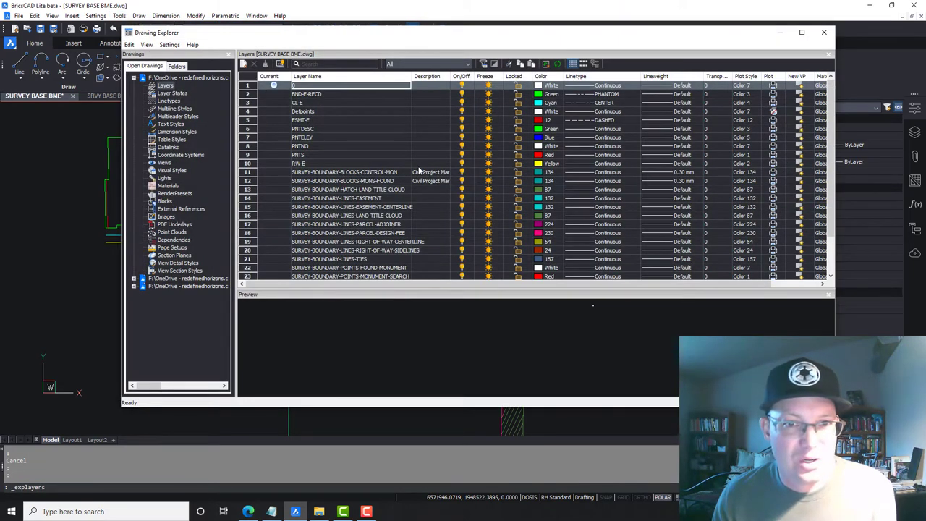
scroll(386, 190, down, 2)
drag(411, 85, 443, 86)
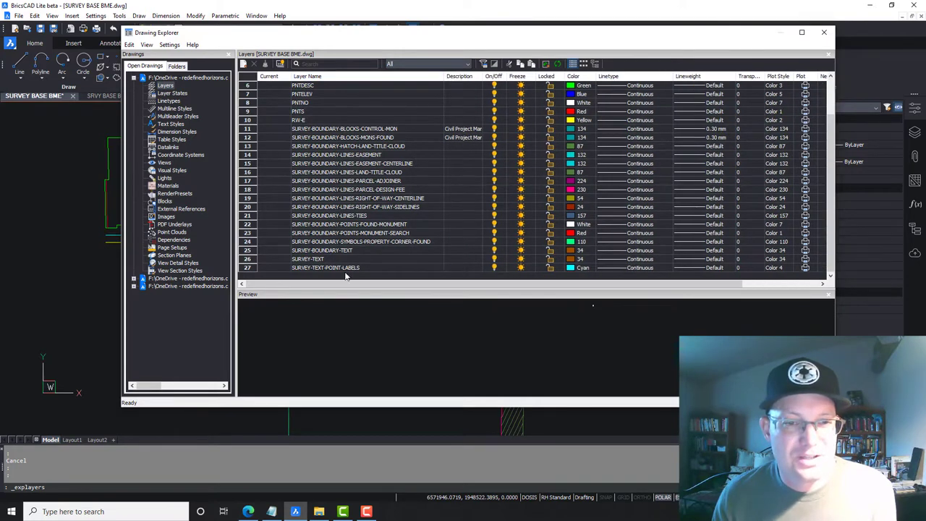
scroll(351, 246, up, 2)
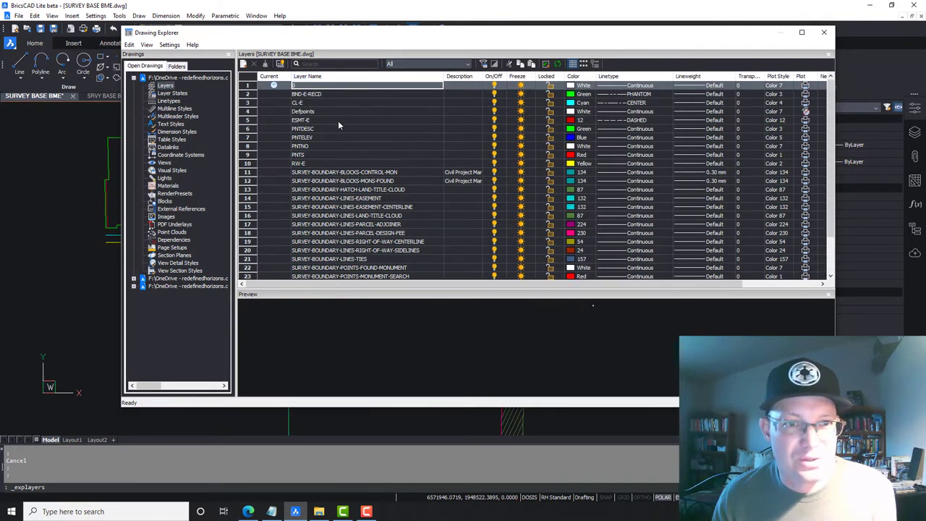
click(823, 32)
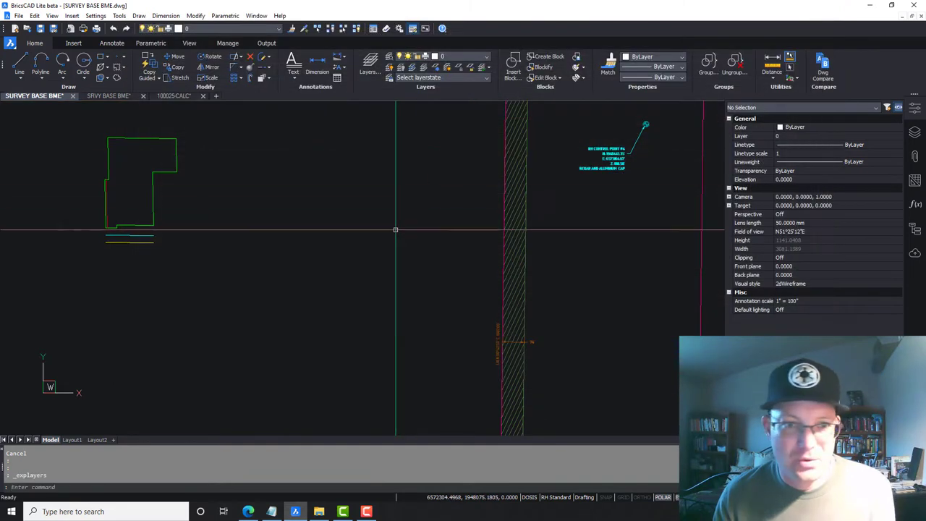
Purge all unused named items from the drawing with the All option, applied to every name
text(purge)
key(Return)
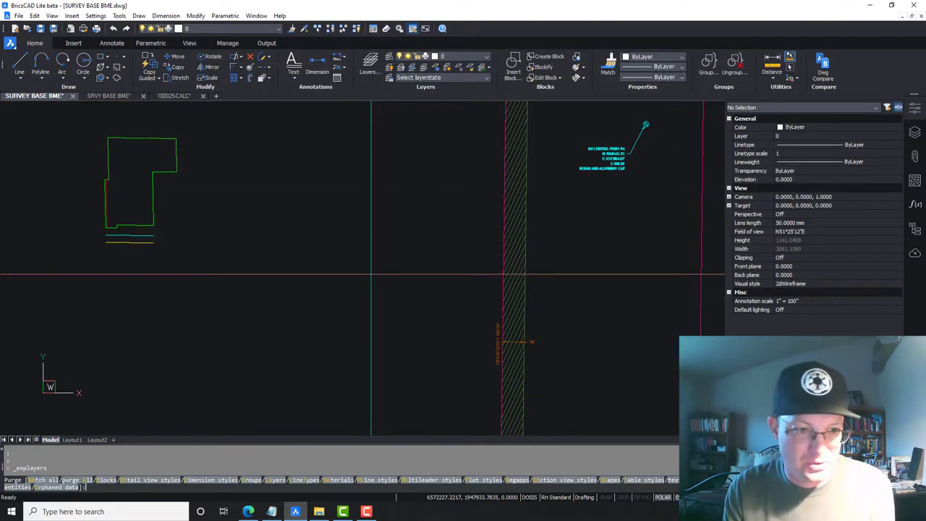
key(Return)
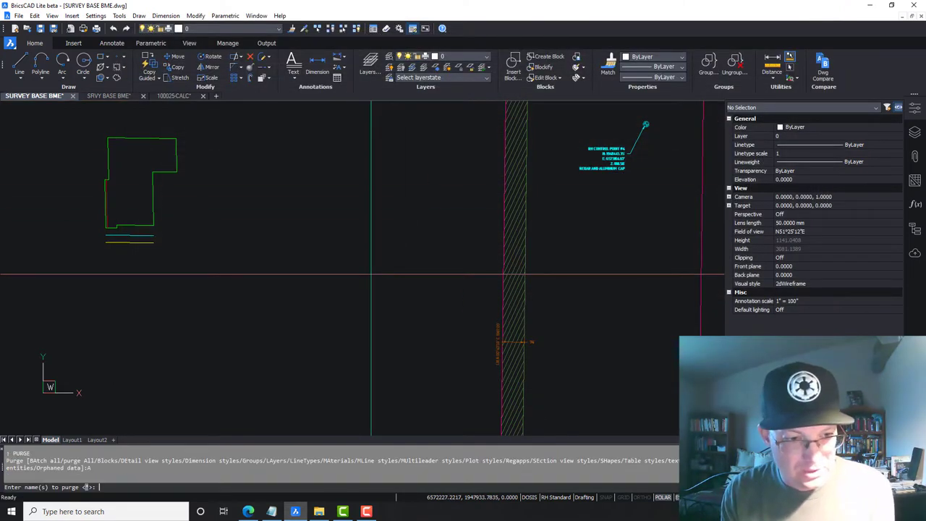
key(Return)
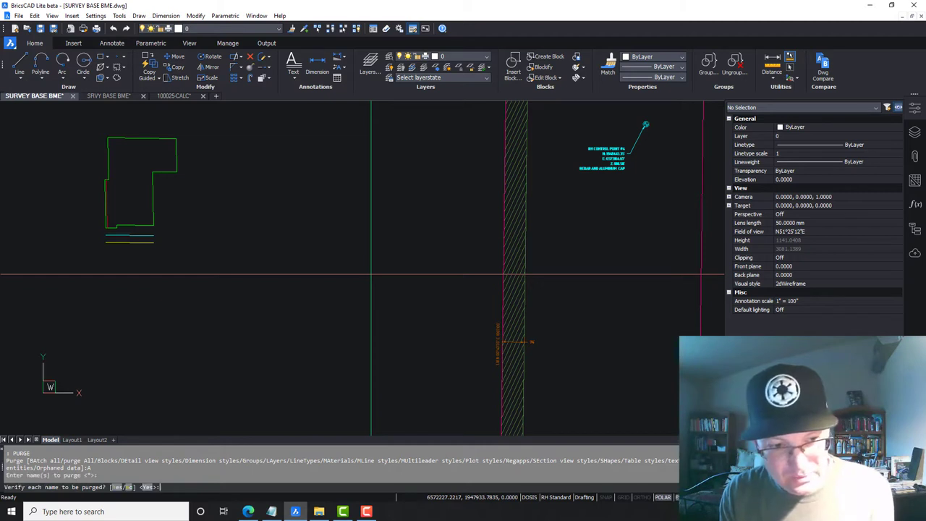
key(Return)
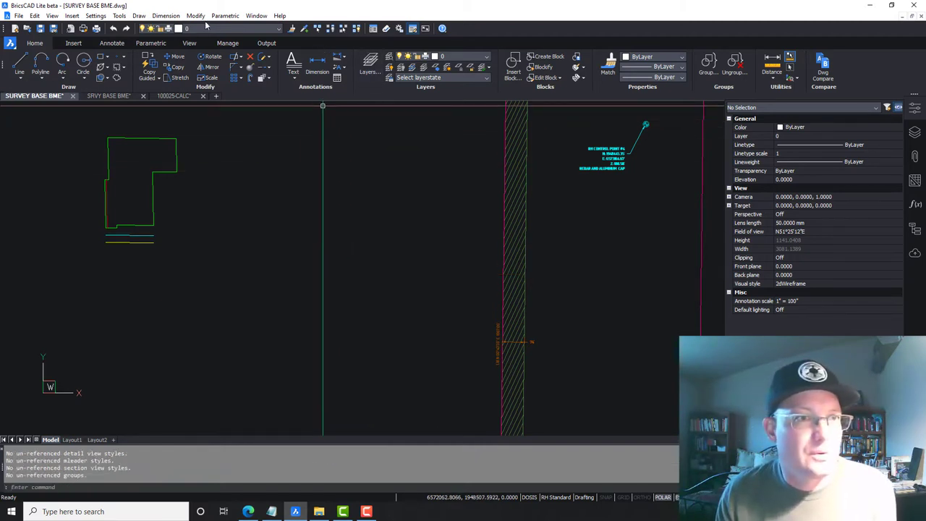
Reopen the layer list in the Drawing Explorer and select the SURVEY-BOUNDARY-BLOCKS-CONTROL-MON layer
click(118, 15)
mouse_move(167, 23)
click(271, 30)
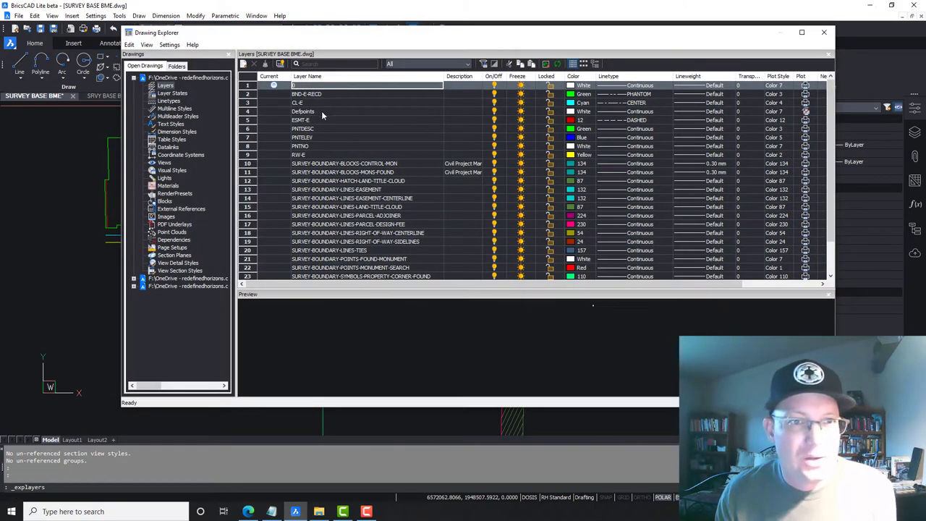
click(361, 165)
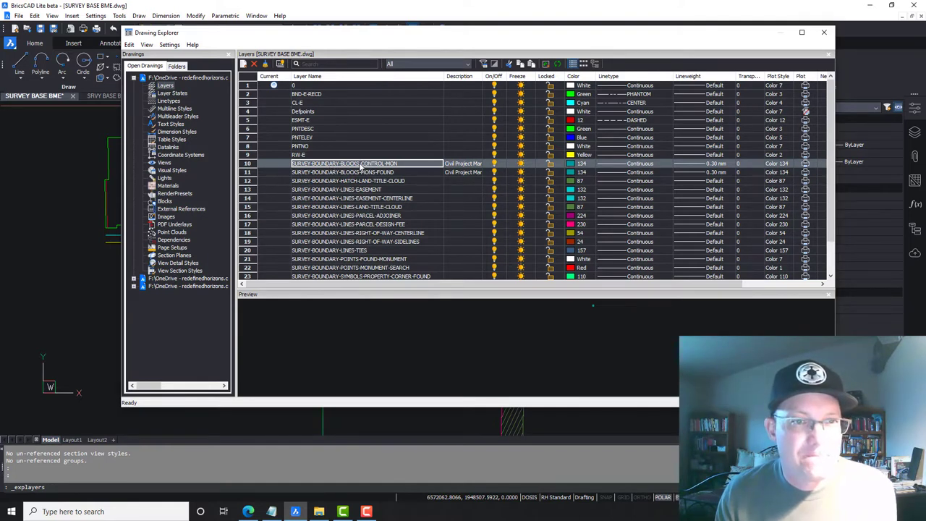
Merge the SURVEY-BOUNDARY-LINES-EASEMENT layer into the ESMT-E layer
scroll(361, 167, down, 1)
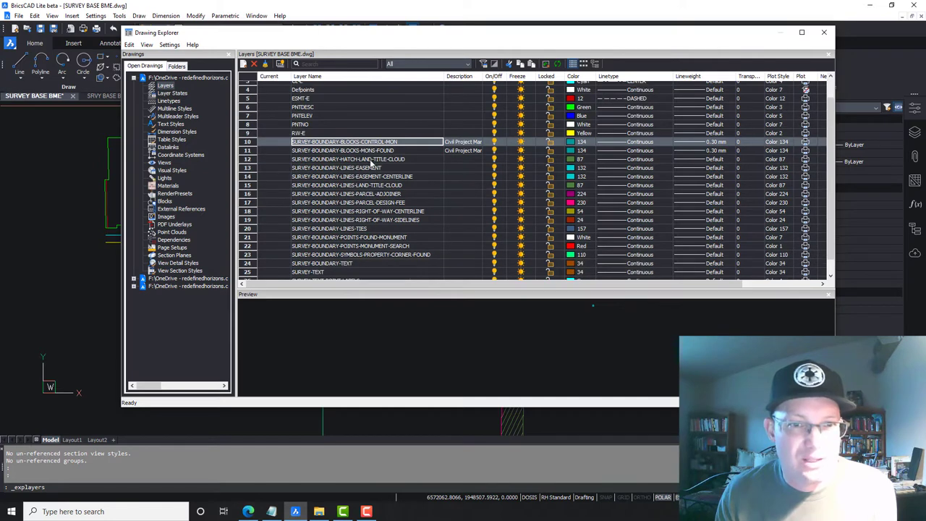
click(378, 152)
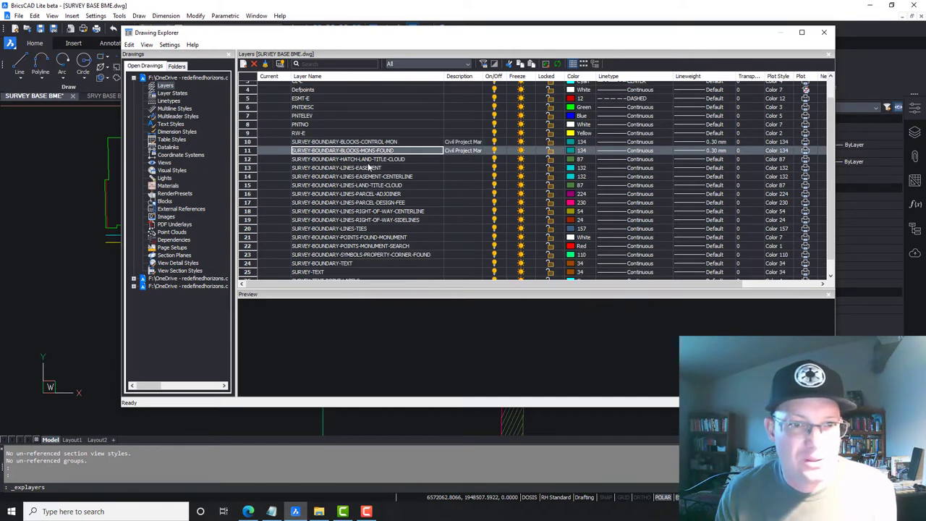
click(377, 159)
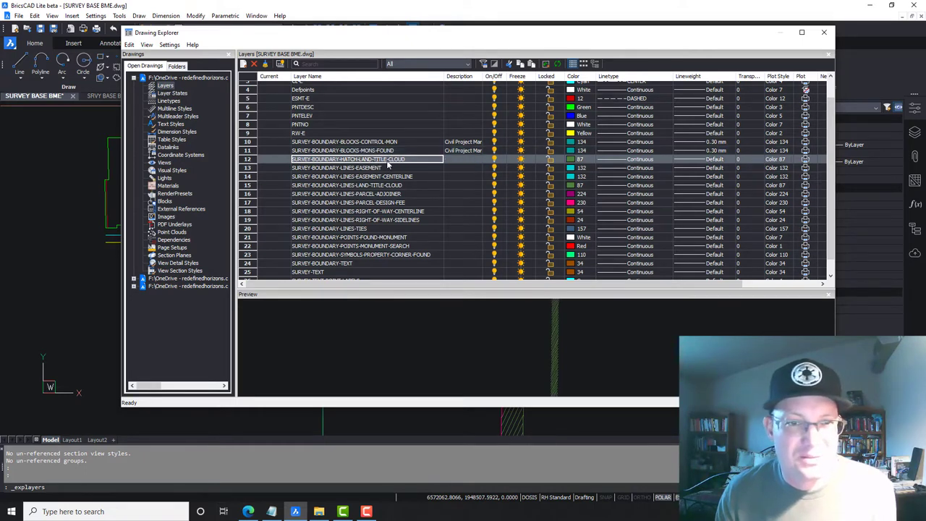
click(372, 169)
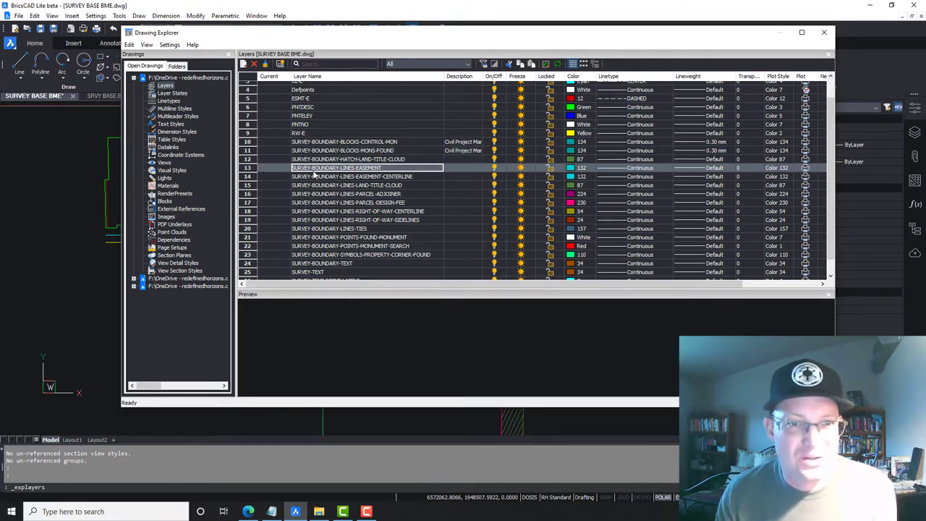
right_click(363, 172)
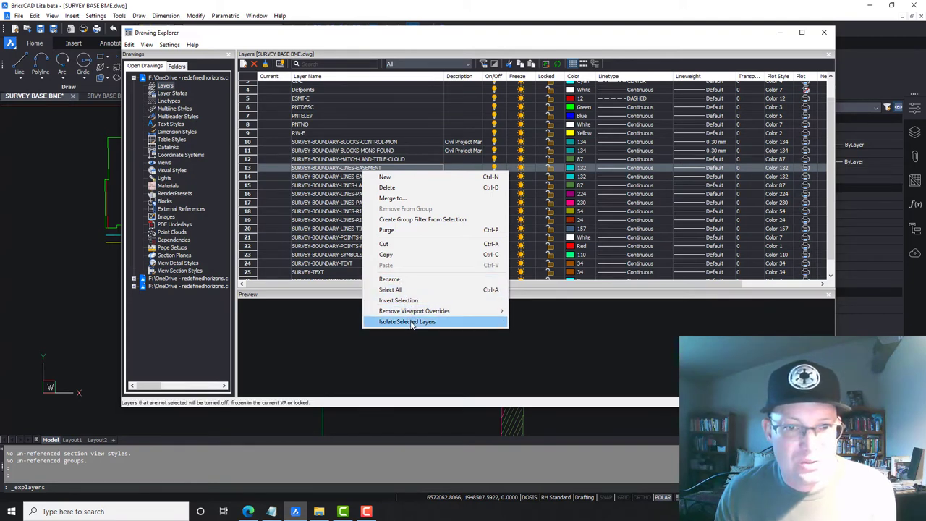
click(395, 198)
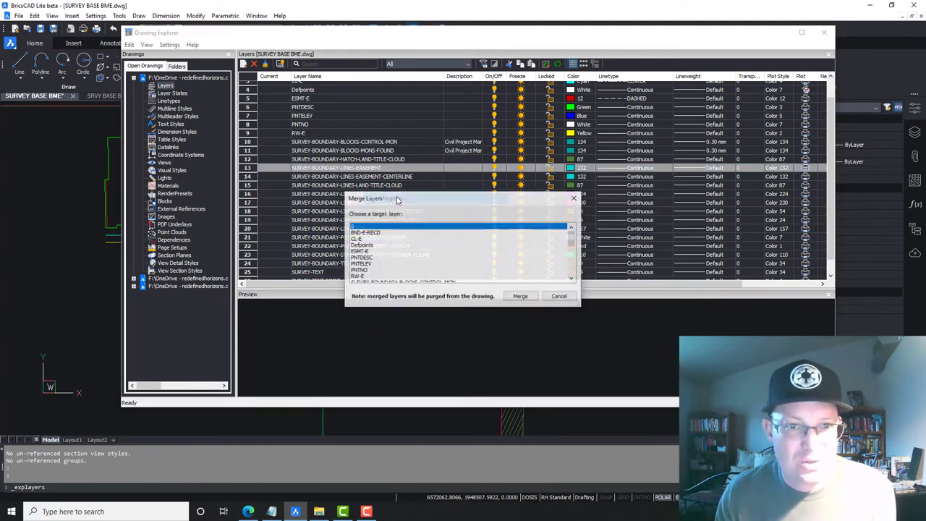
click(361, 251)
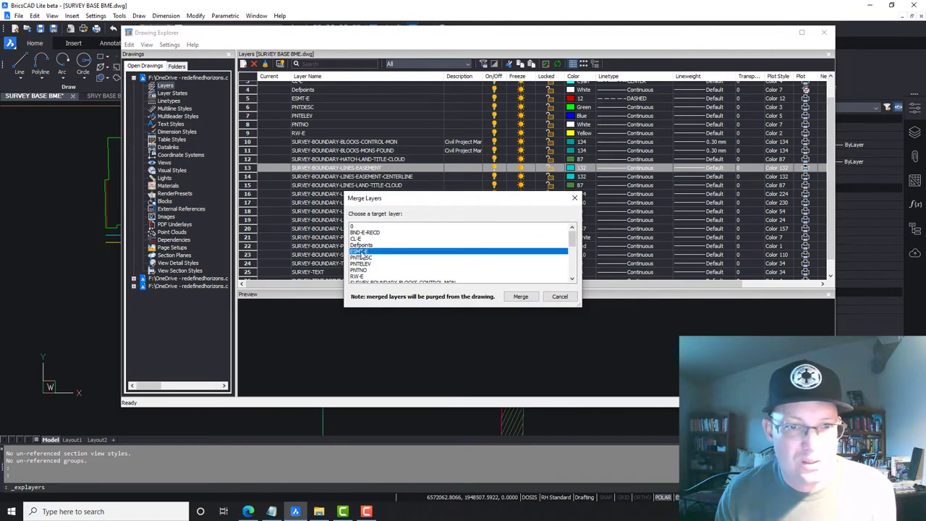
click(519, 297)
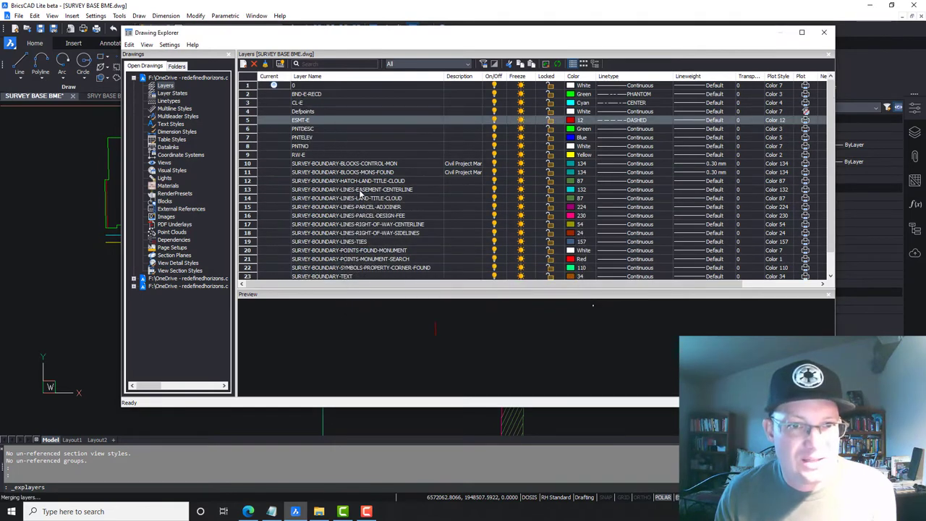
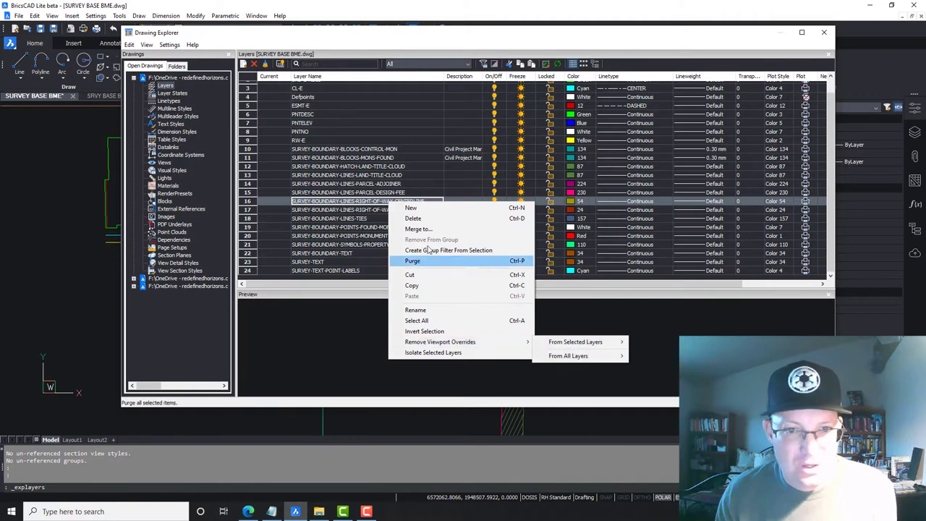
Merge the SURVEY-BOUNDARY-LINES-RIGHT-OF-WAY-CENTERLINE layer into the CL-E layer
click(407, 229)
click(362, 239)
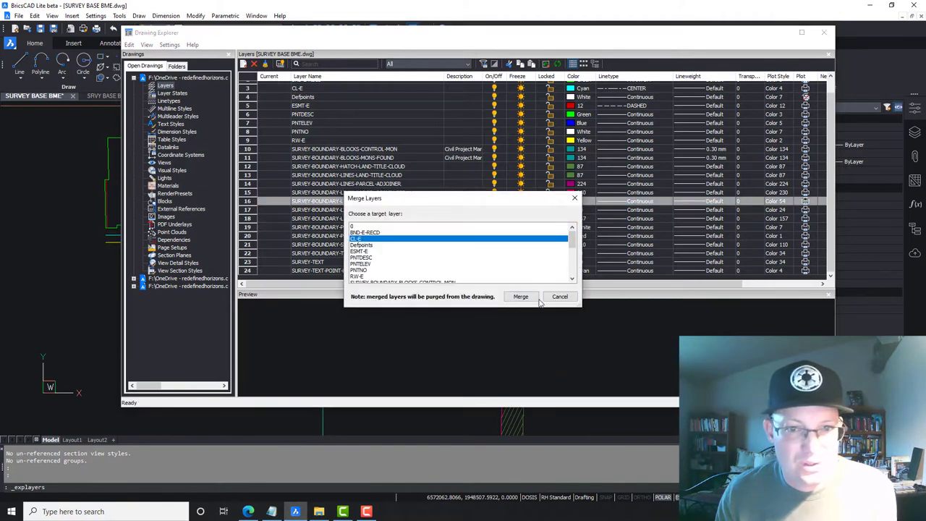
click(521, 297)
scroll(389, 171, down, 1)
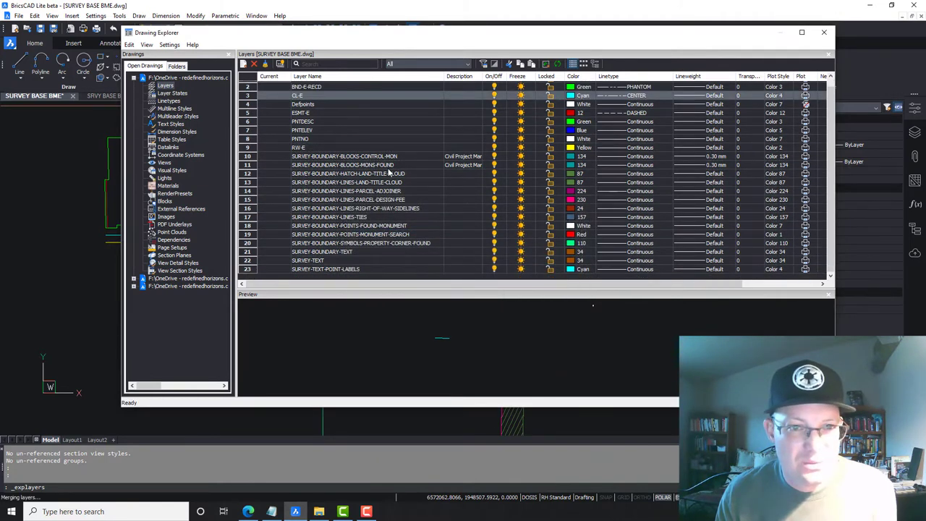
click(393, 201)
right_click(393, 199)
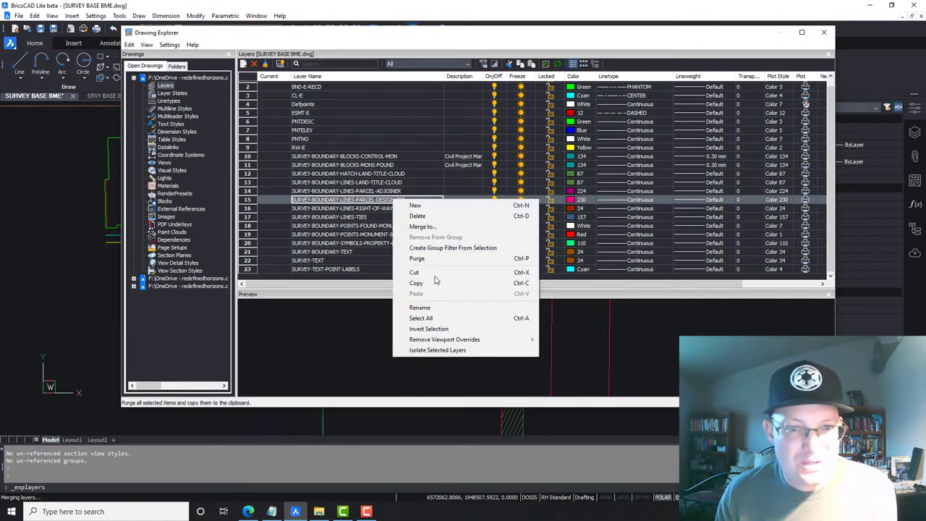
click(378, 209)
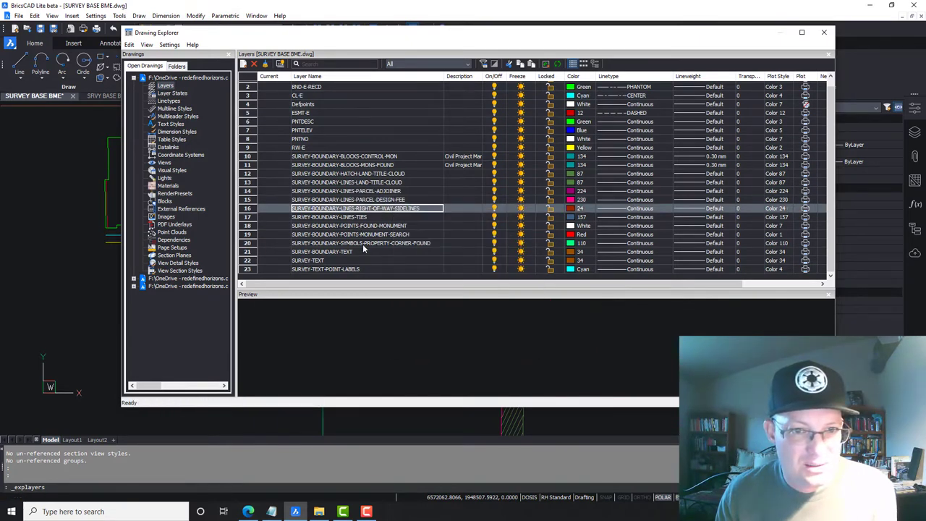
right_click(385, 210)
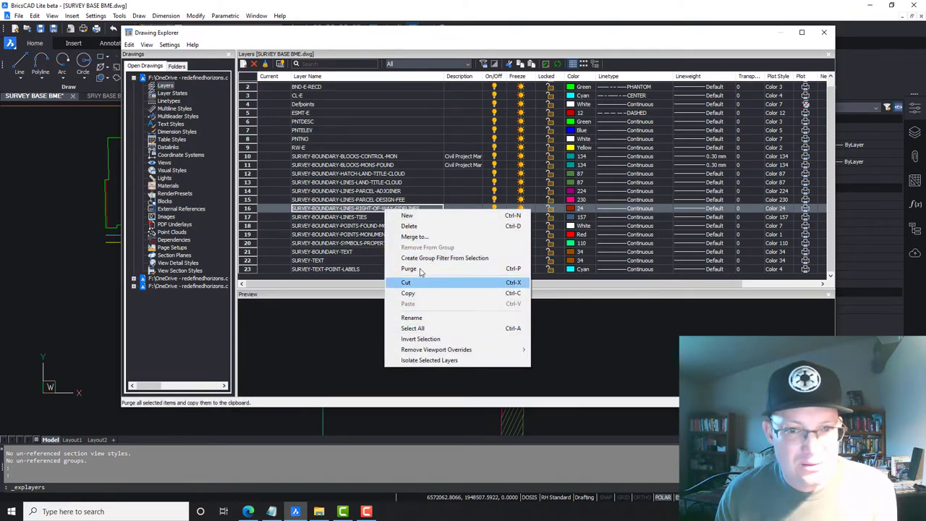
click(463, 317)
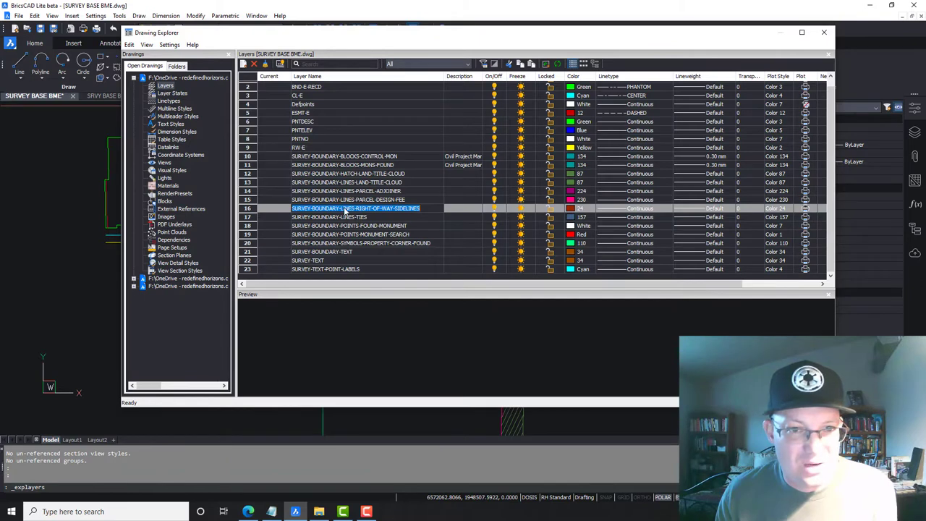
Rename the SURVEY-BOUNDARY-LINES-PARCEL-DESIGN-FEE layer to SURVEY-BOUNDARY-LINES-PARCEL-FEE
click(379, 201)
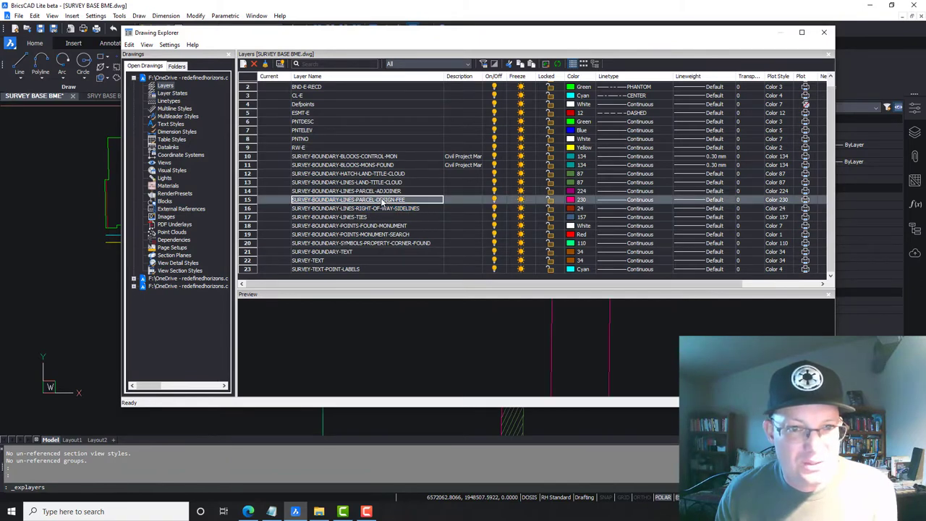
right_click(382, 202)
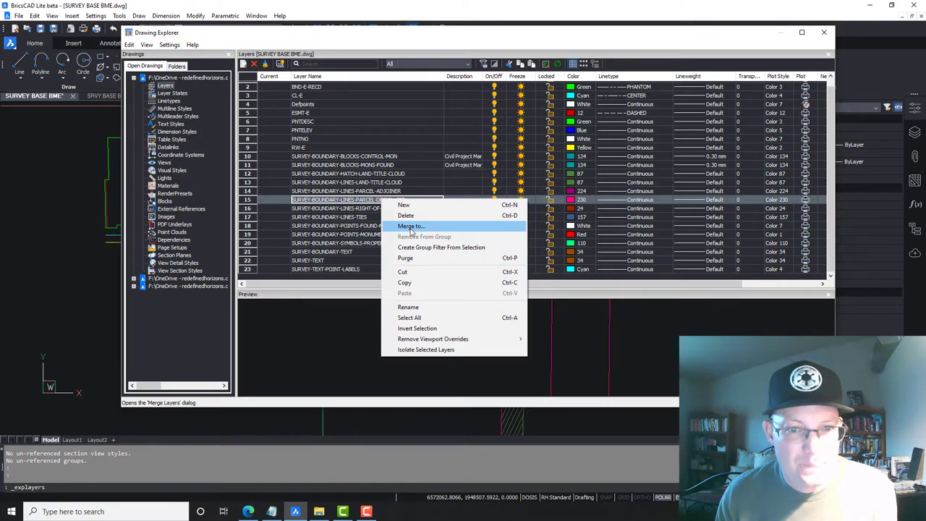
click(414, 309)
click(377, 201)
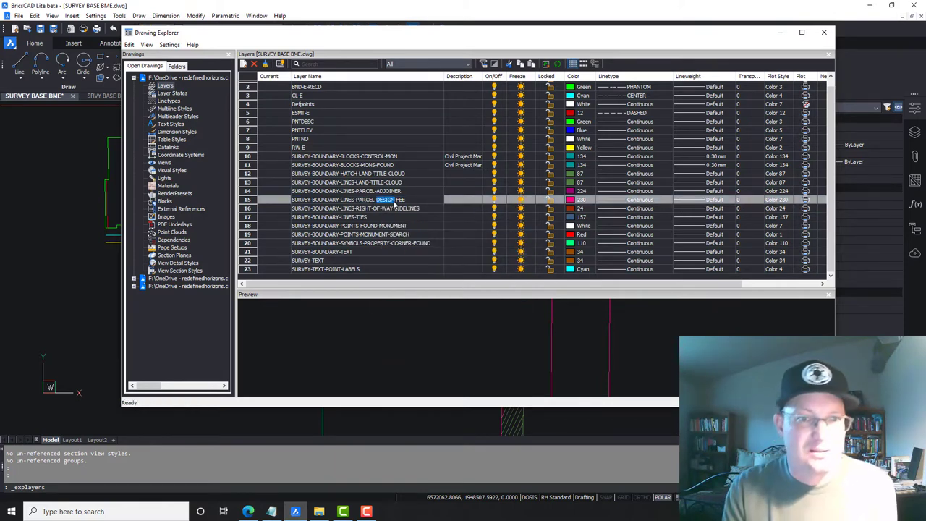
key(Delete)
key(Delete)
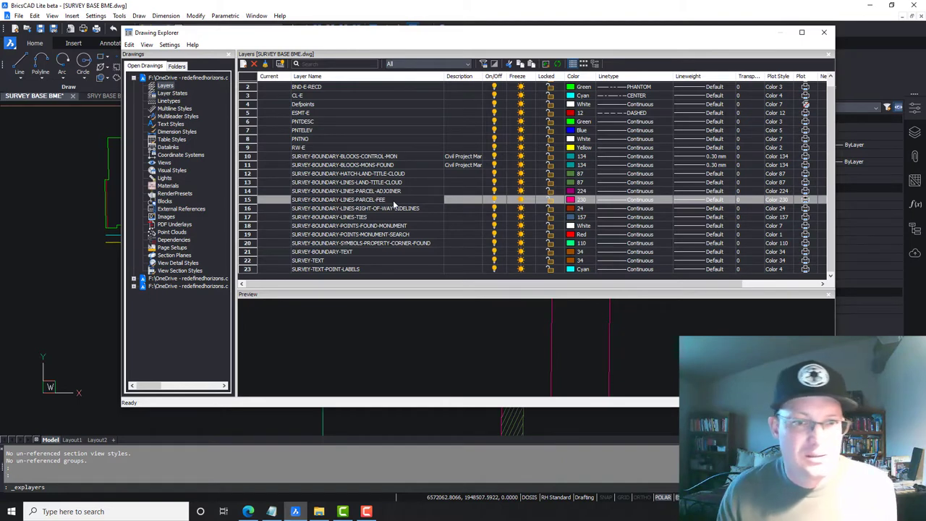
click(371, 217)
Merge the SURVEY-BOUNDARY-LINES-PARCEL-FEE layer into the BND-E-RECD layer
click(378, 199)
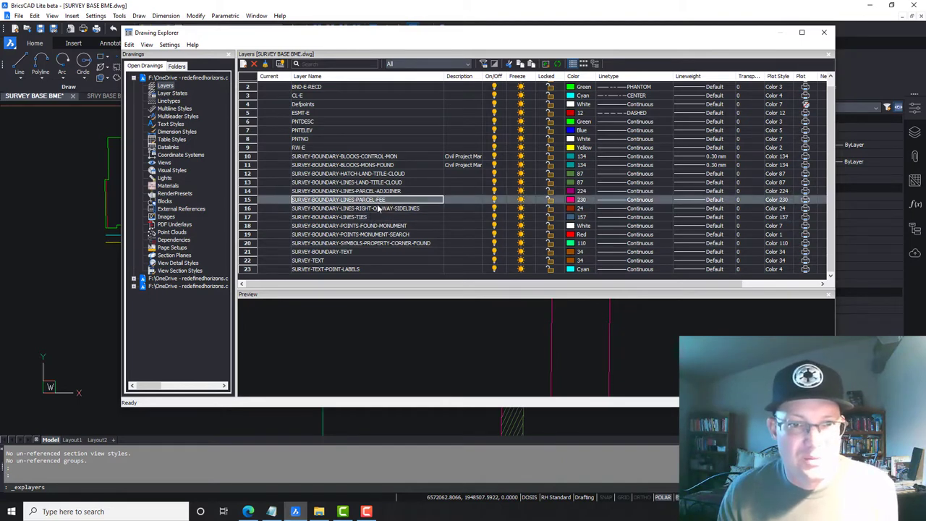
right_click(377, 201)
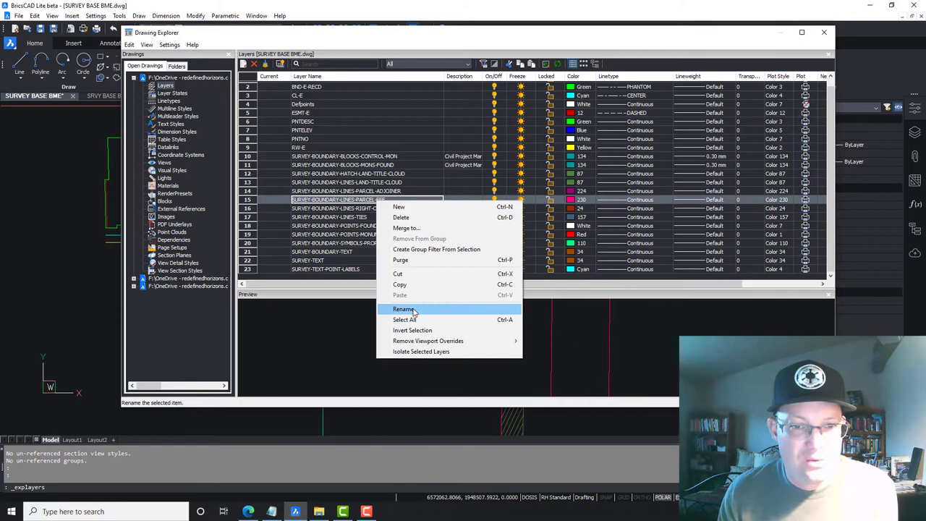
click(407, 228)
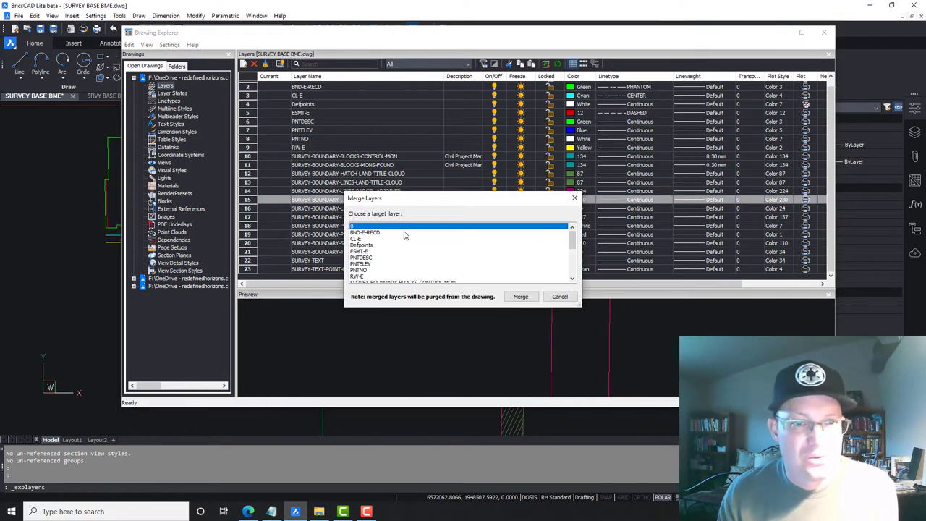
click(371, 239)
click(366, 233)
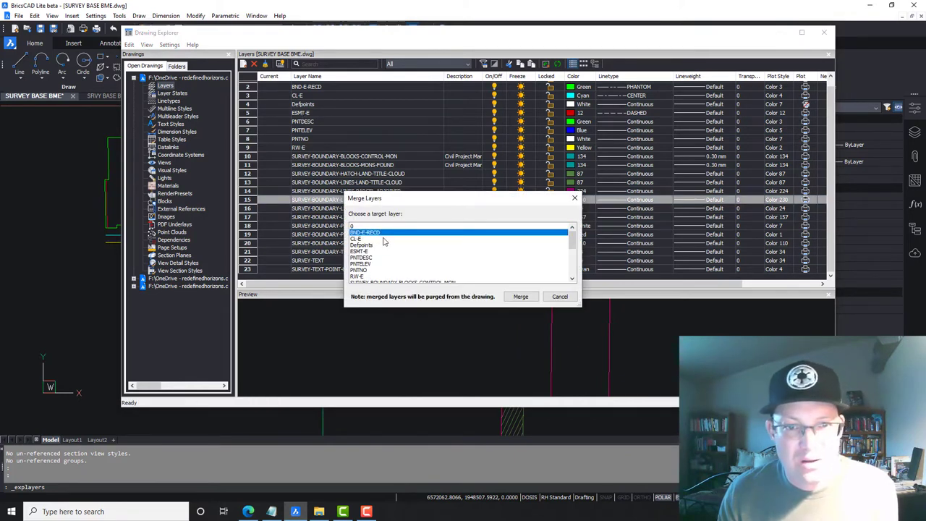
click(520, 296)
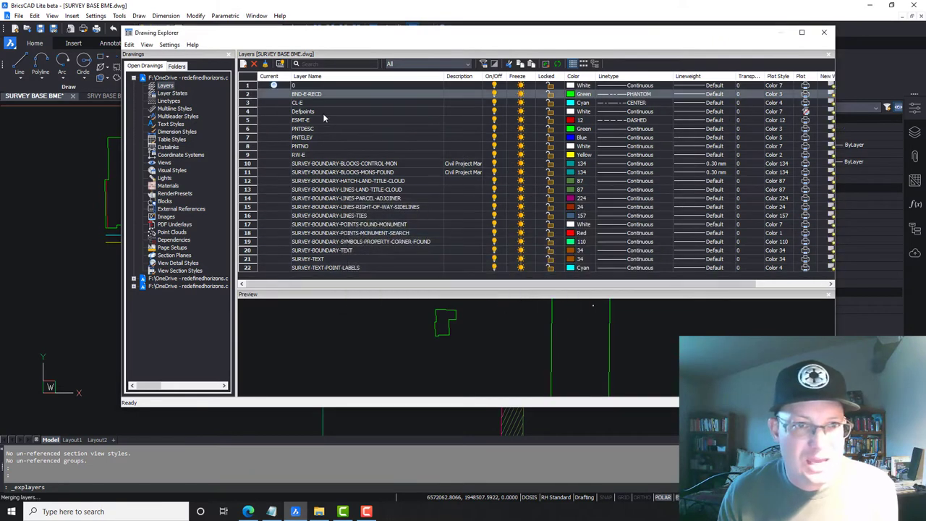
Open a new Notepad note and list Control Mons, Property Corner Mons, Text and Boundary Ties as dashed items
click(351, 216)
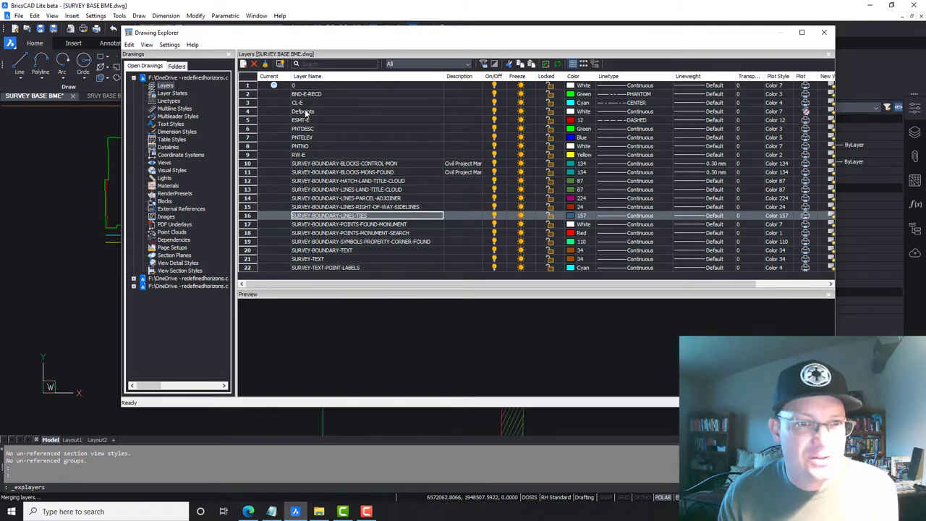
click(374, 233)
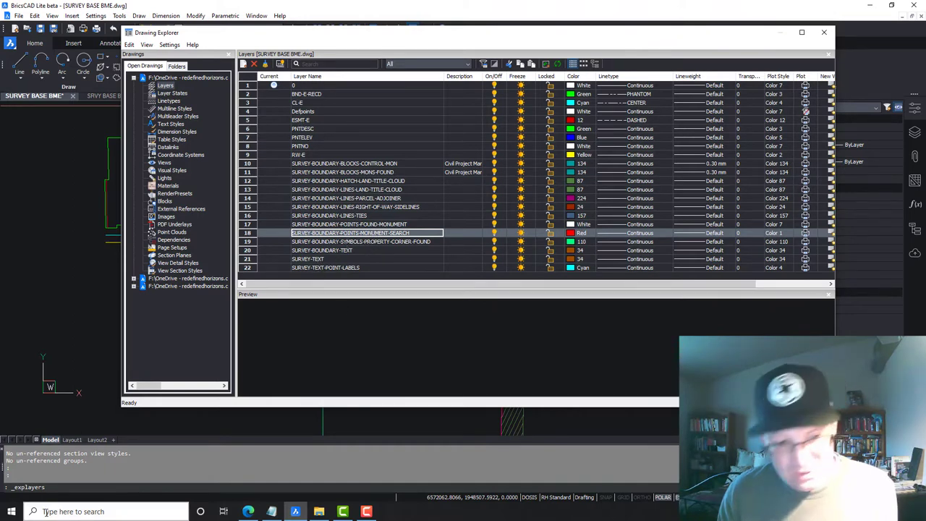
click(12, 511)
text(NOTE)
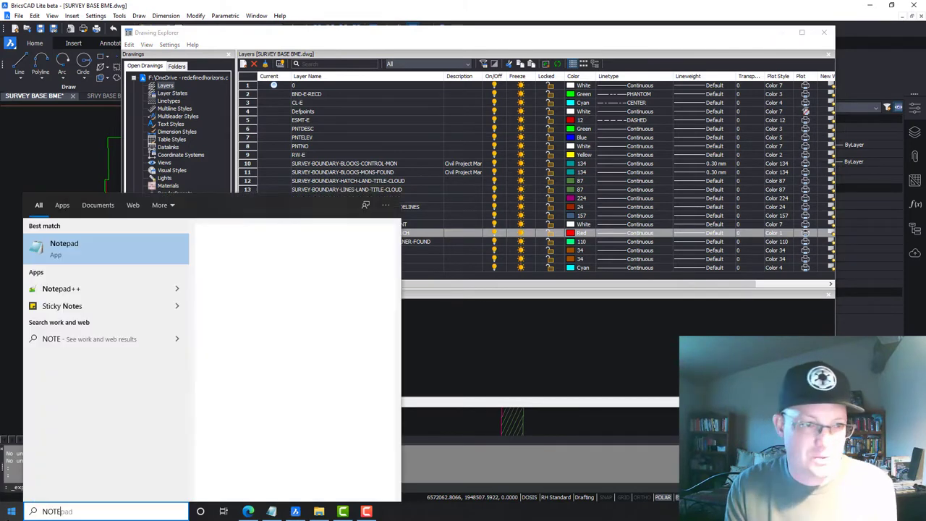
key(Return)
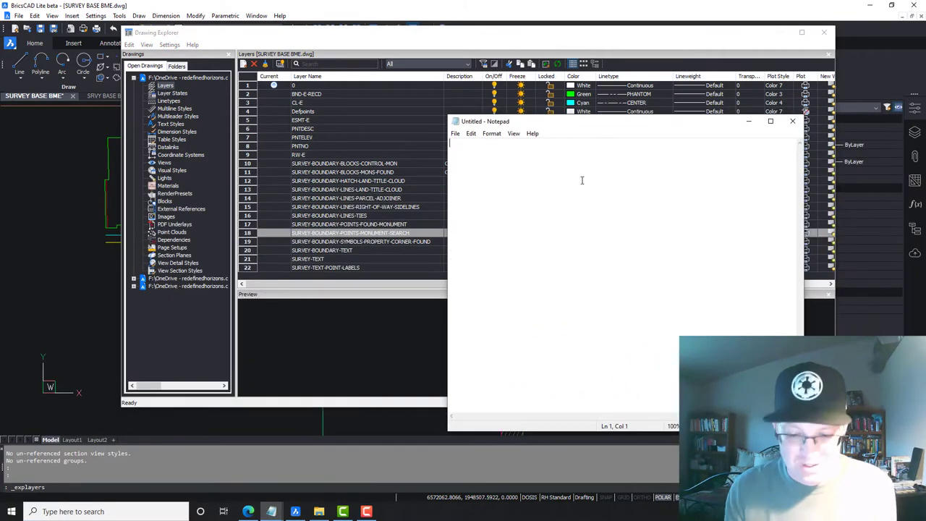
text(co)
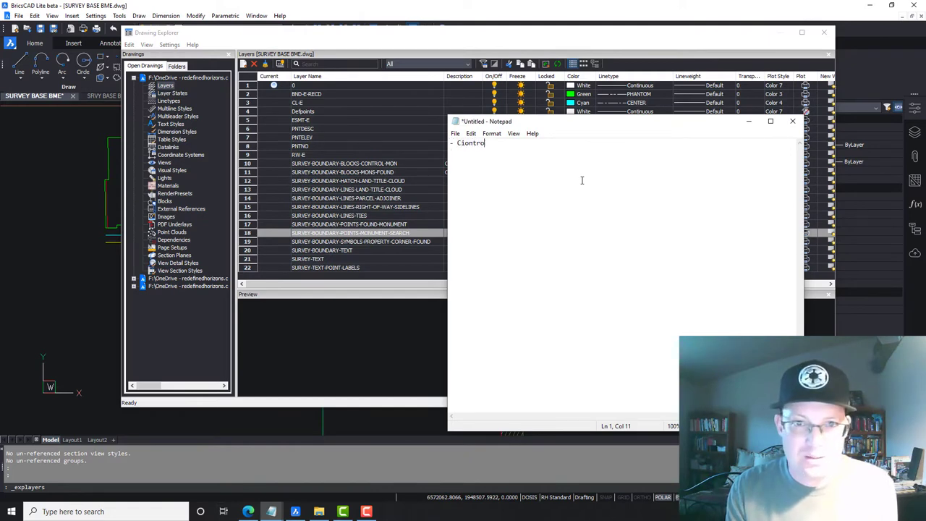
text(ntro)
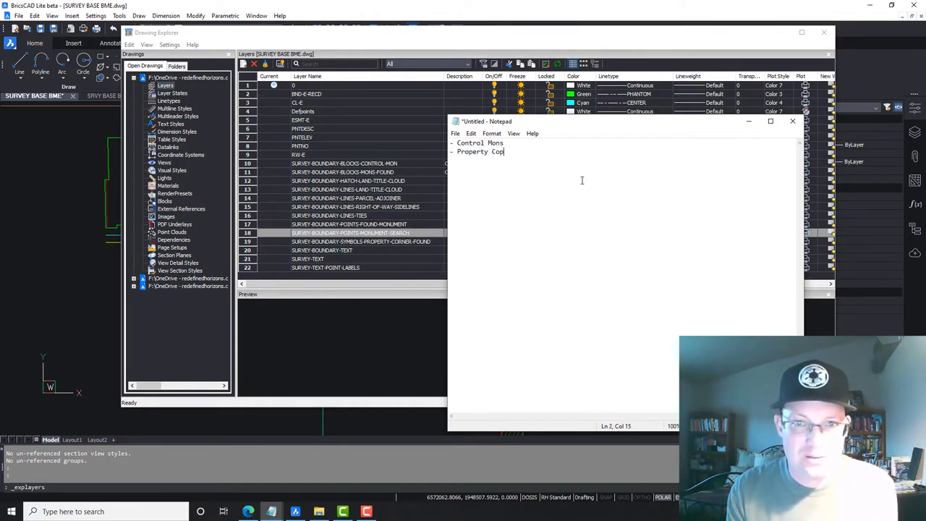
text(r Mons)
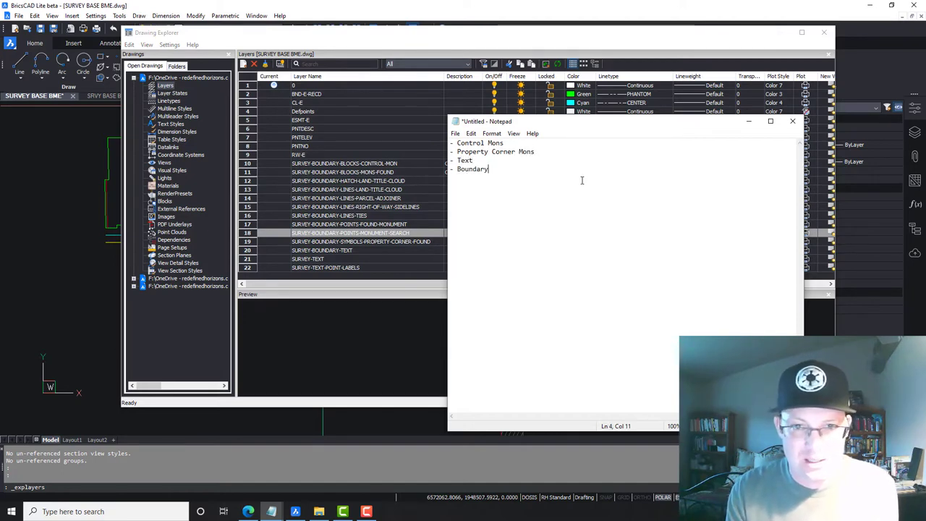
text(ies)
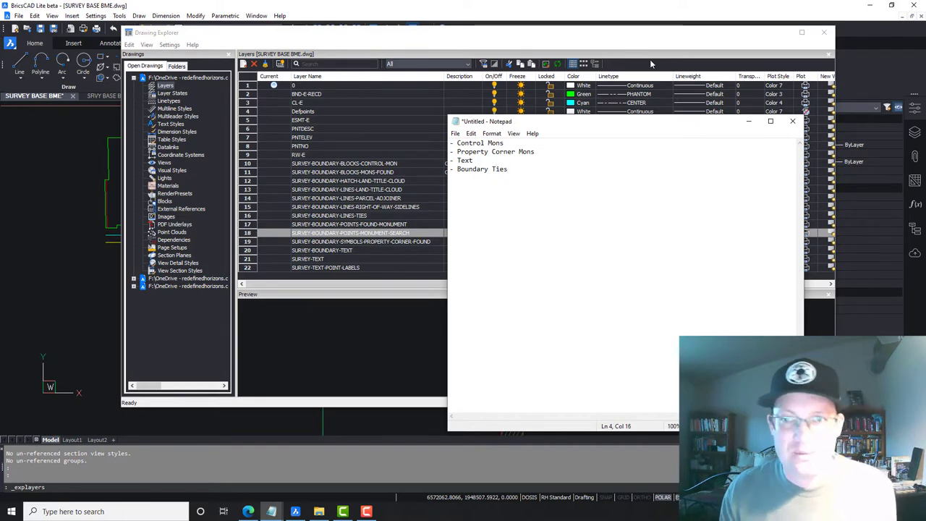
Move the Notepad window out of the way and close the Drawing Explorer to return to the survey linework
drag(637, 126, 925, 155)
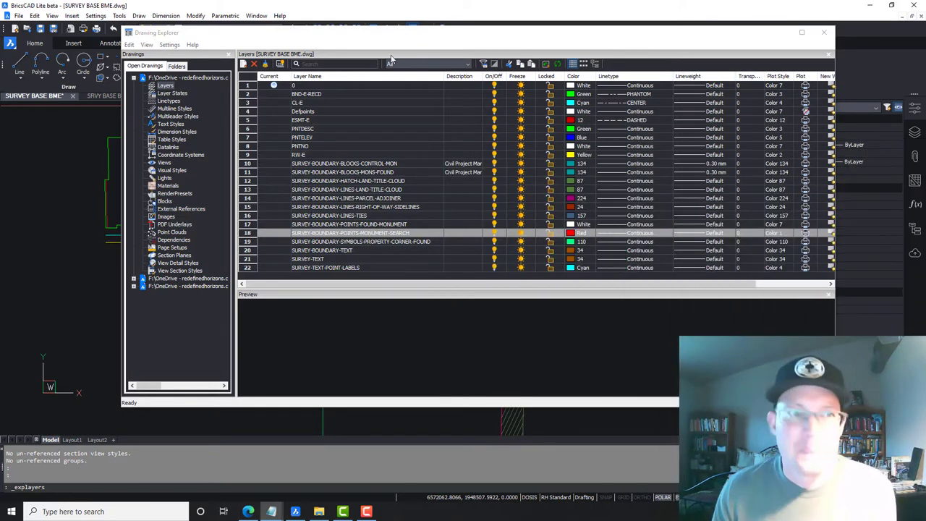
click(824, 32)
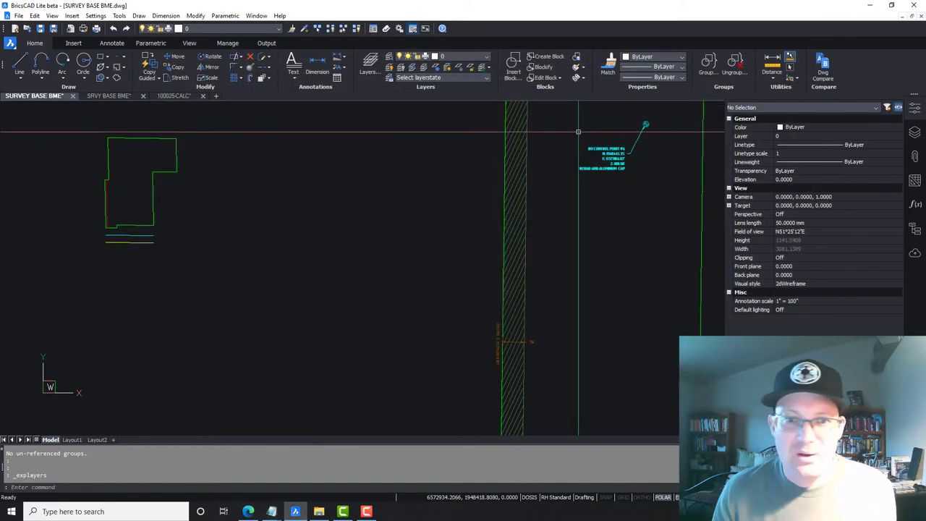
scroll(549, 270, down, 5)
scroll(548, 271, up, 10)
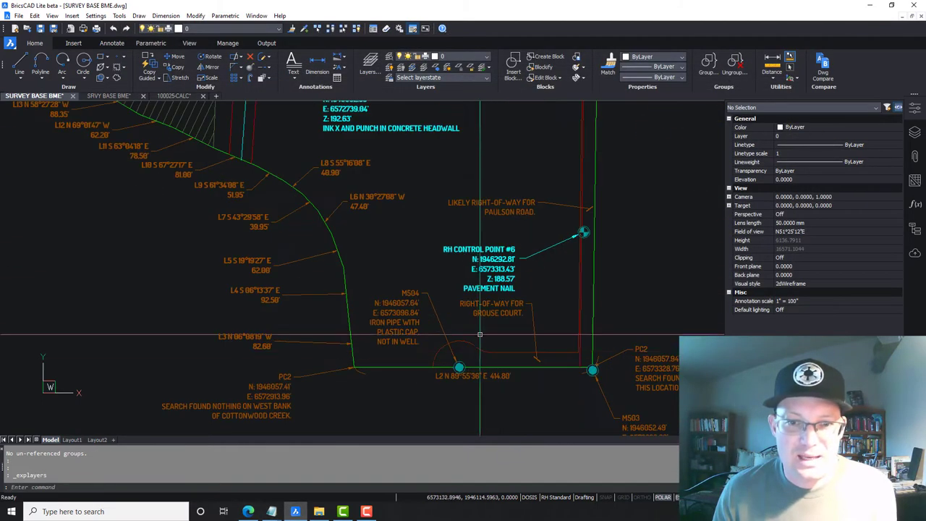
Examine the control point and monument symbols along the boundary linework in the SURVEY BASE BME drawing
scroll(236, 322, down, 5)
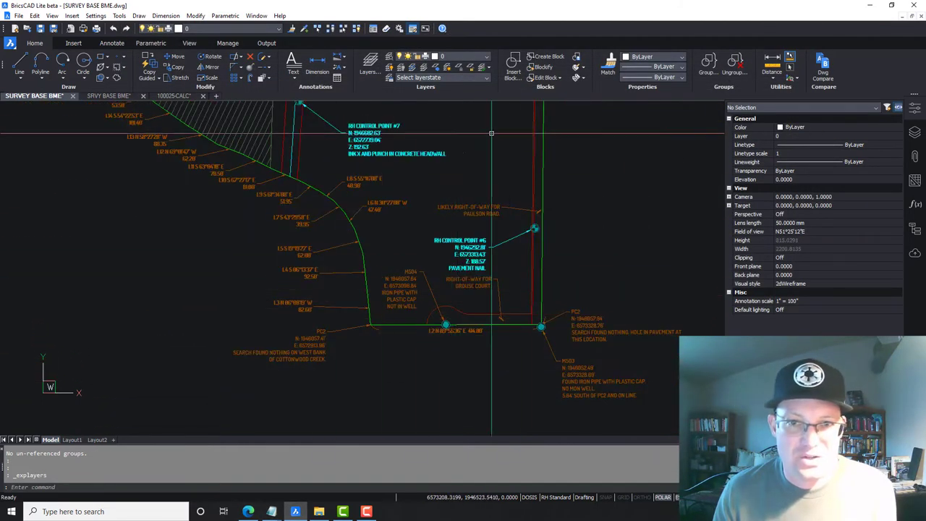
scroll(236, 195, up, 3)
mouse_move(236, 194)
middle_down()
mouse_move(410, 192)
mouse_move(430, 172)
mouse_move(318, 330)
mouse_move(358, 371)
middle_up()
scroll(471, 216, down, 1)
scroll(518, 231, down, 1)
middle_drag(518, 231, 484, 298)
middle_drag(495, 213, 495, 301)
scroll(496, 301, down, 1)
scroll(532, 133, up, 5)
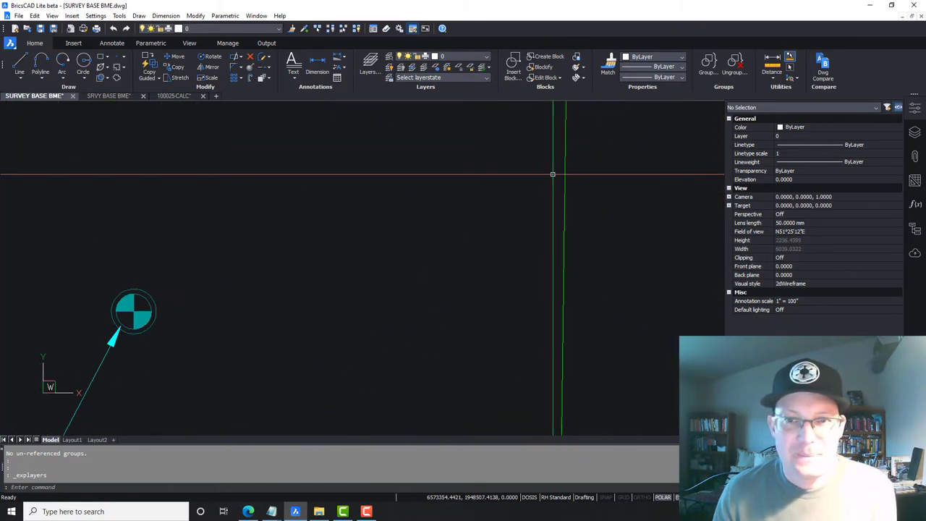
scroll(552, 171, down, 6)
mouse_move(504, 246)
middle_down()
mouse_move(459, 203)
mouse_move(456, 296)
middle_up()
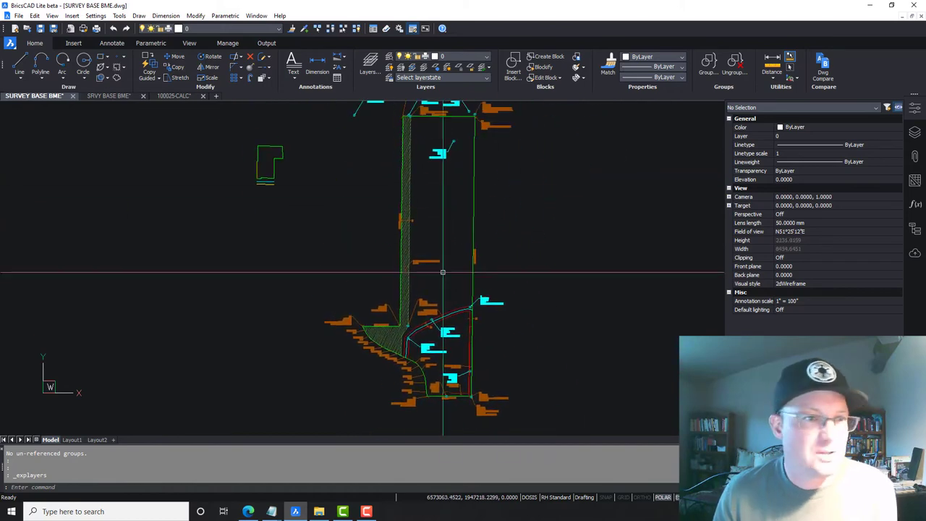
Switch to the SRVY BASE BME drawing and check the layer of the monument symbol at control point RH #5
click(109, 95)
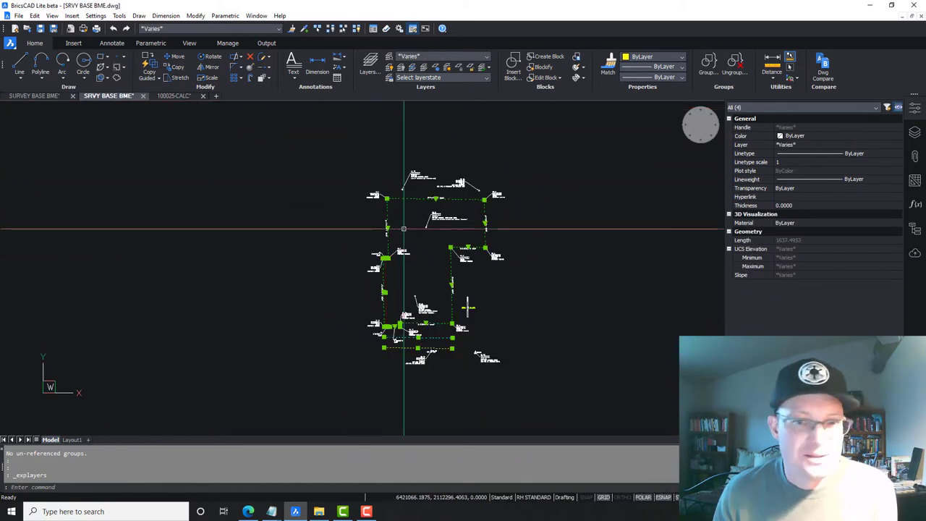
scroll(513, 355, up, 5)
key(Escape)
mouse_move(333, 304)
middle_down()
mouse_move(445, 275)
mouse_move(502, 225)
middle_up()
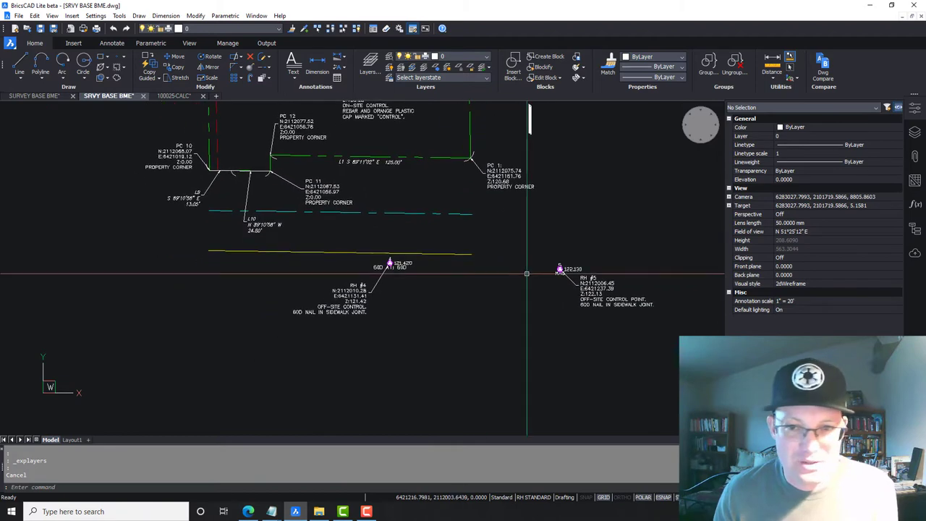
scroll(571, 279, up, 8)
click(513, 166)
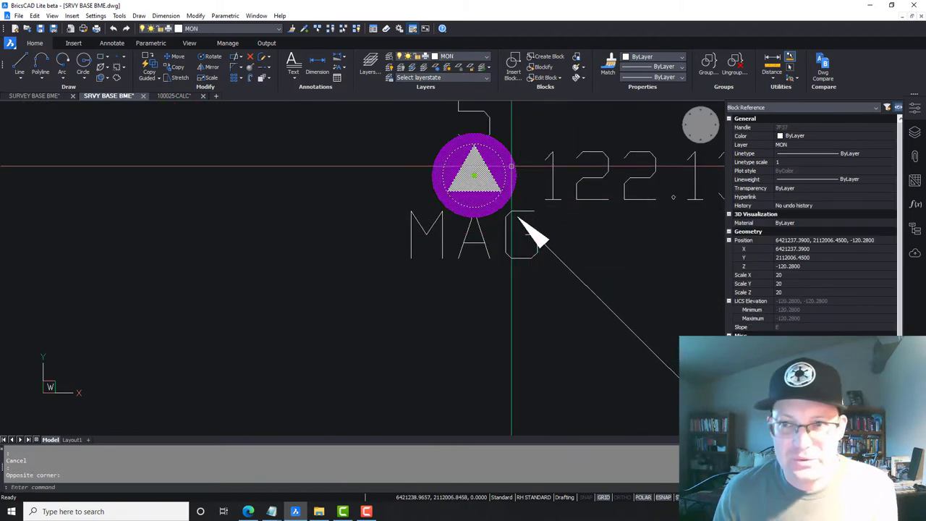
key(Escape)
scroll(535, 174, down, 5)
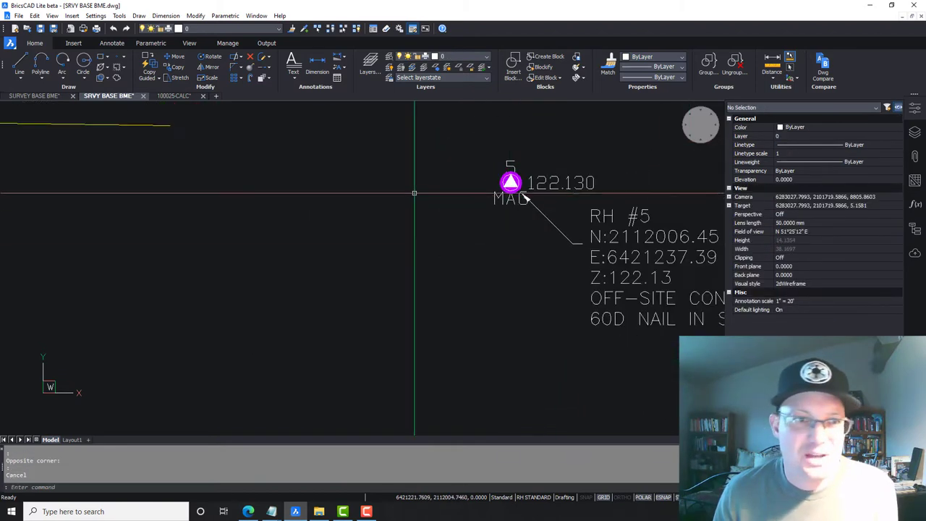
Examine the remaining control points and property corners around the boundary in the SRVY BASE BME drawing
middle_drag(369, 188, 695, 354)
scroll(307, 290, down, 1)
scroll(414, 324, down, 3)
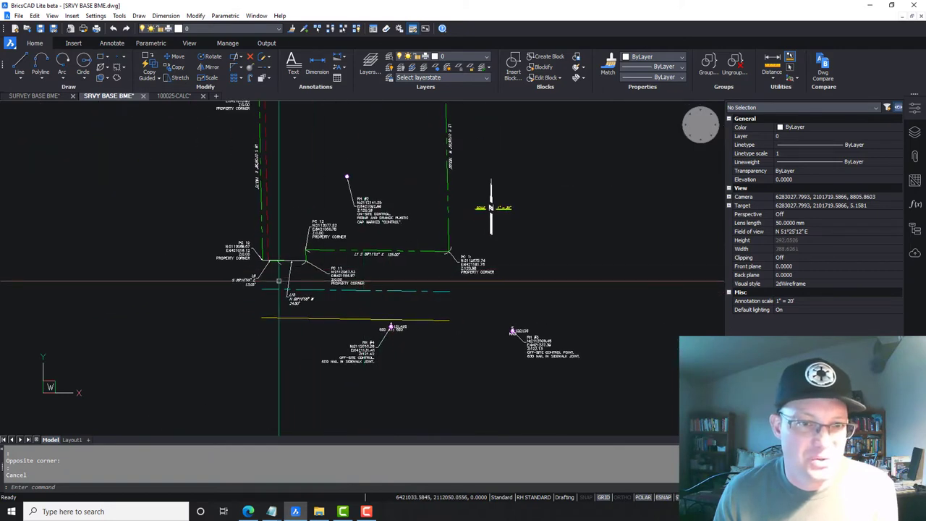
scroll(280, 281, up, 2)
middle_drag(357, 235, 352, 365)
scroll(372, 237, down, 4)
middle_drag(402, 225, 398, 438)
mouse_move(521, 269)
middle_down()
mouse_move(523, 250)
mouse_move(557, 235)
middle_up()
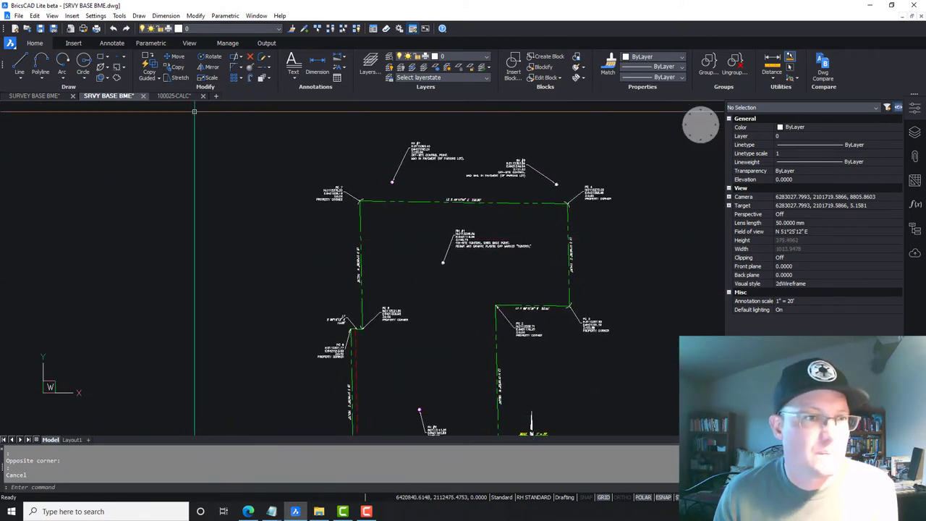
Return to the SURVEY BASE BME drawing, open its layer list and add a new layer named MON
click(31, 97)
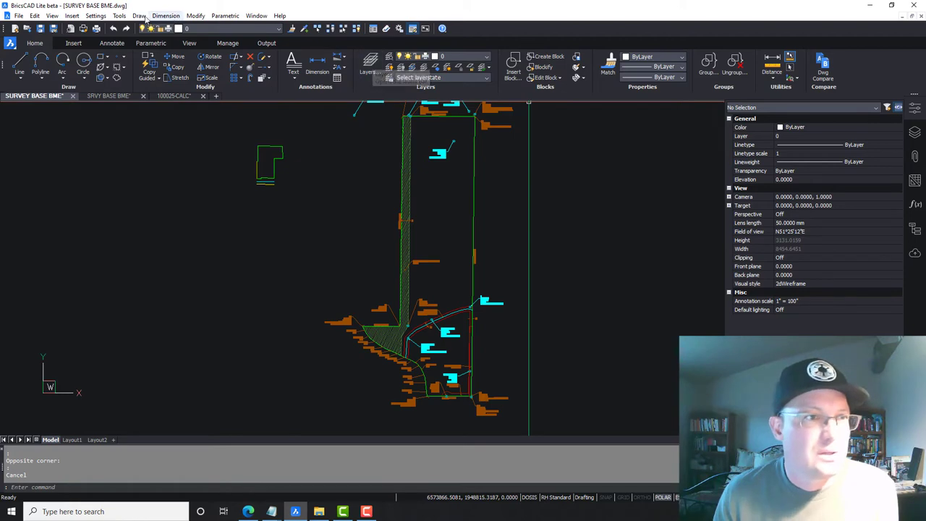
click(118, 15)
mouse_move(133, 28)
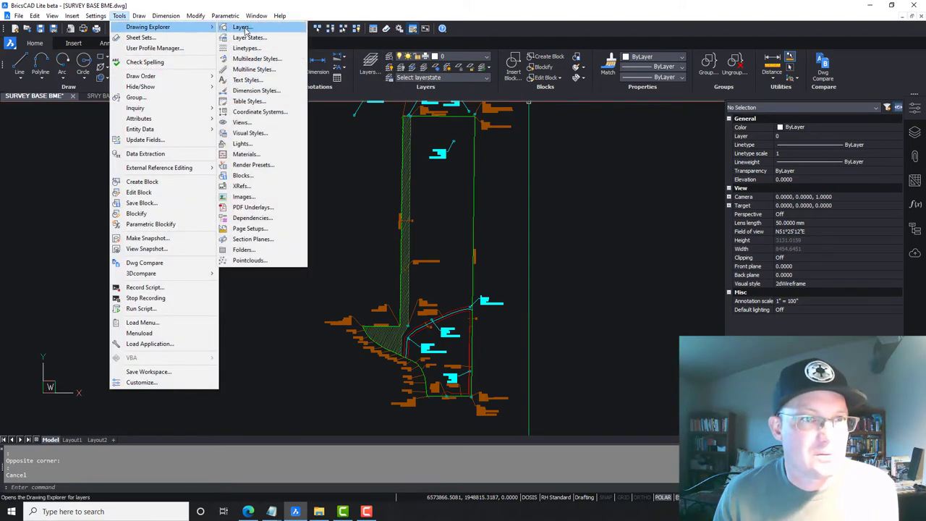
click(243, 28)
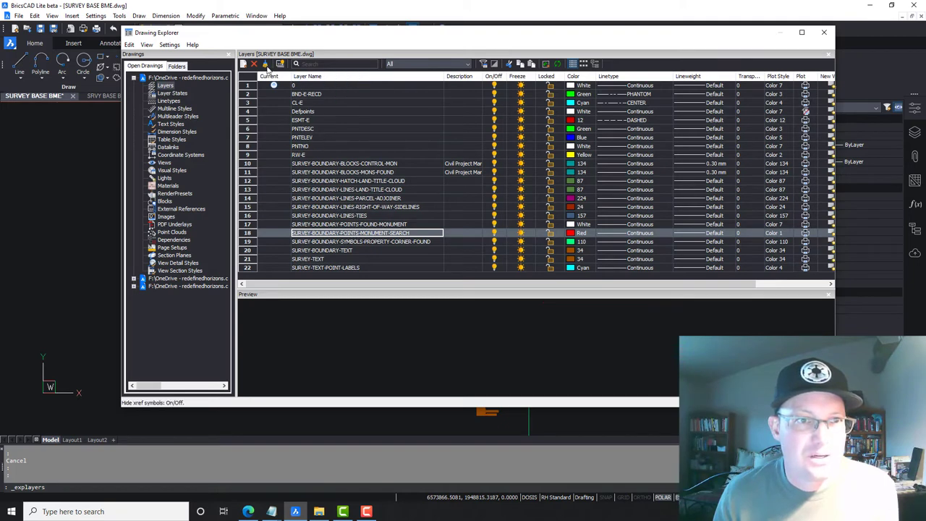
click(244, 64)
text(m)
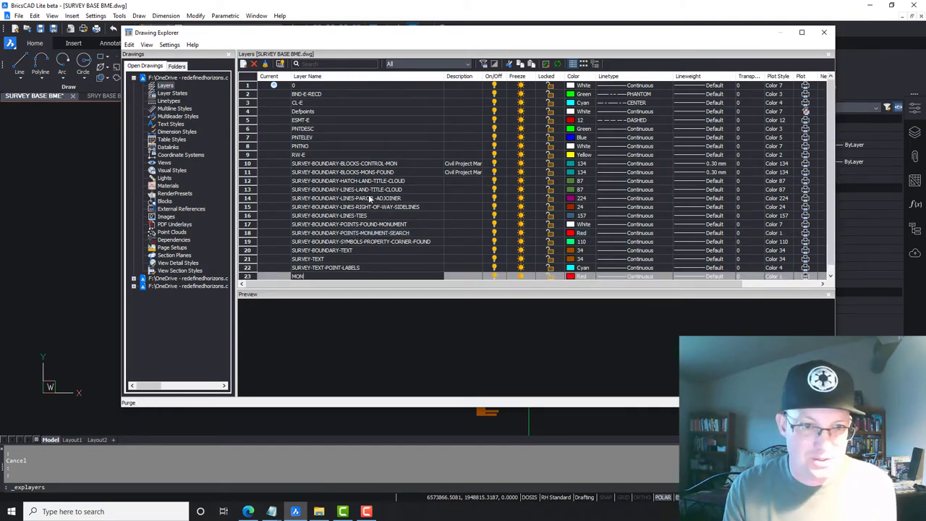
key(Return)
click(571, 274)
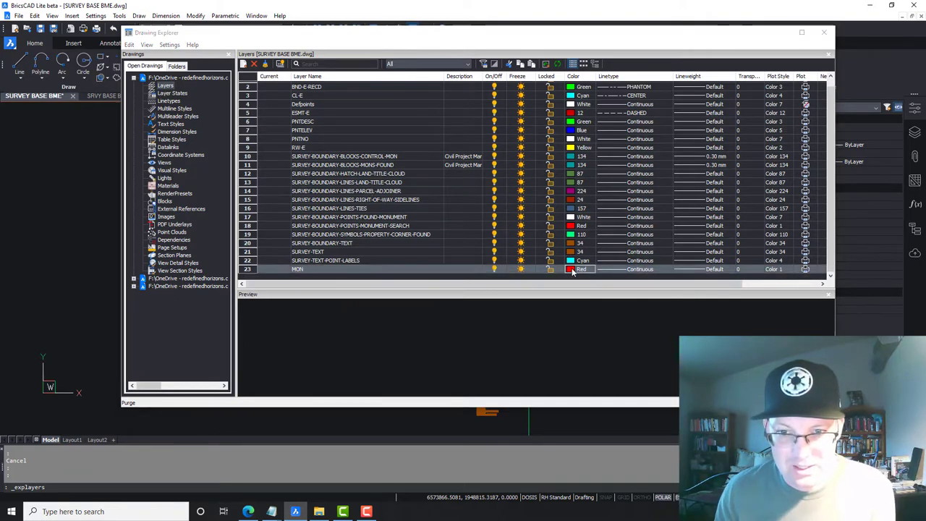
click(572, 269)
click(511, 220)
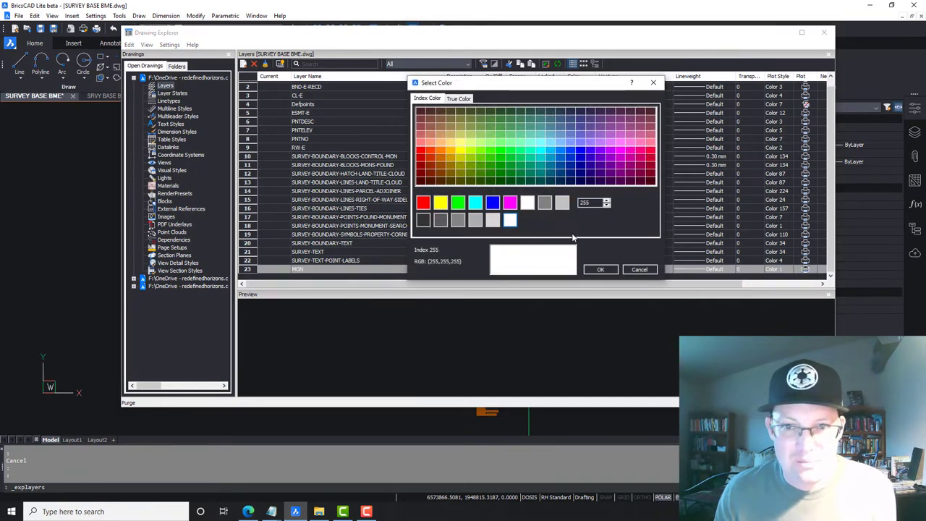
click(527, 203)
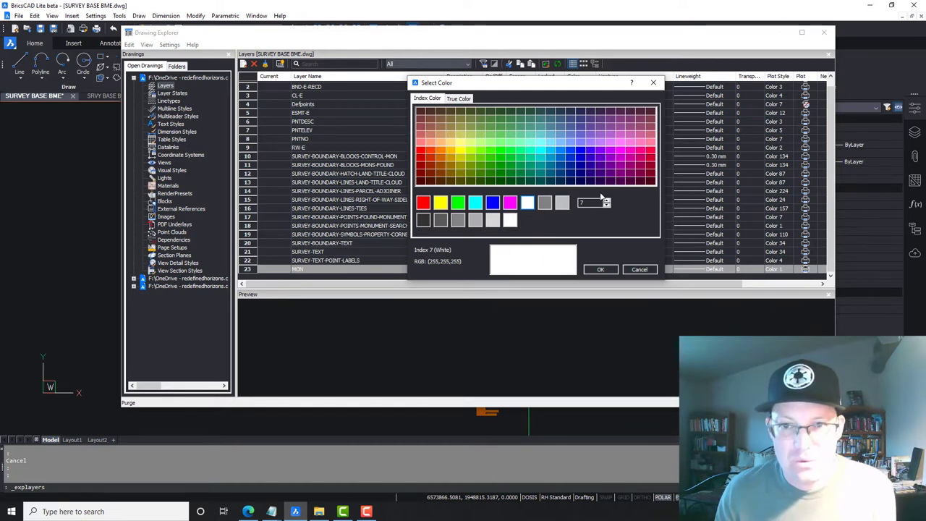
key(Escape)
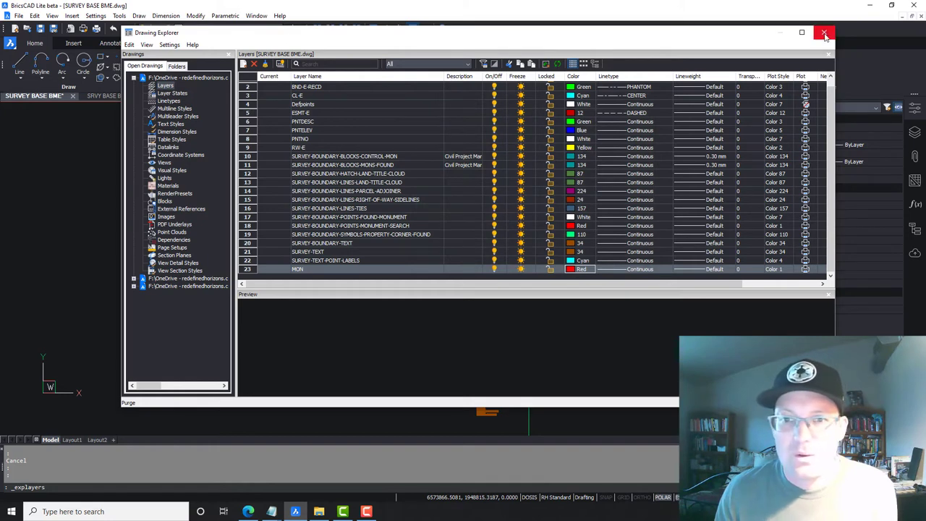
Set the MON layer's color to index 7 (White) and close the Drawing Explorer
click(570, 270)
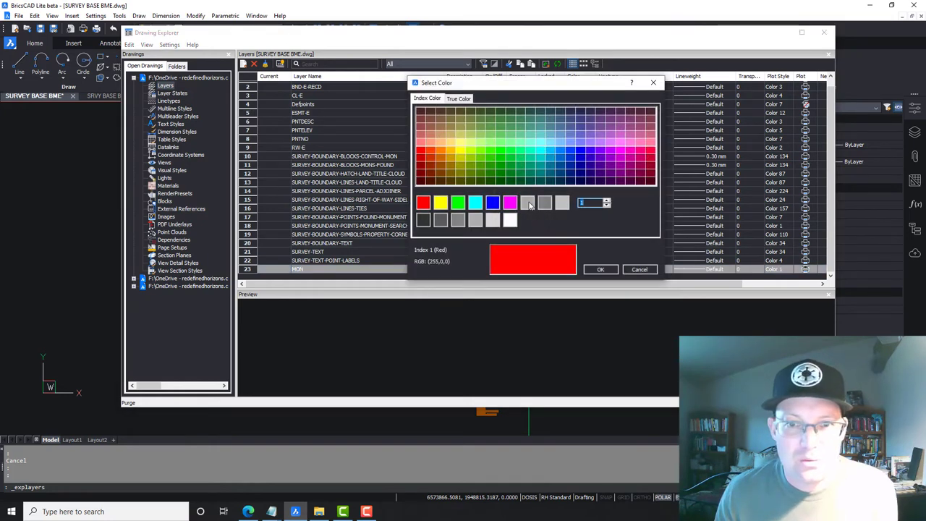
text(7)
click(600, 269)
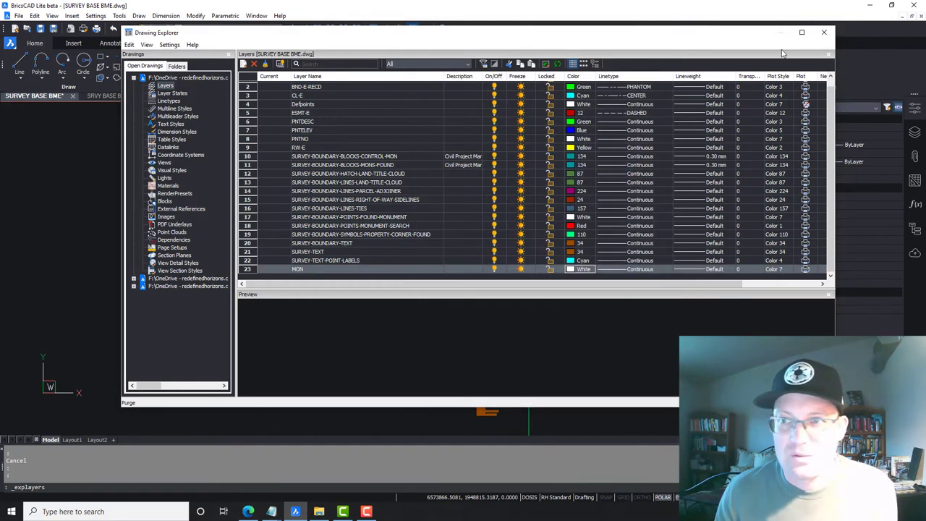
click(824, 32)
Reopen the layer list and preview the SURVEY-BOUNDARY-POINTS-MONUMENT-SEARCH and SURVEY-BOUNDARY-POINTS-FOUND-MONUMENT layers
scroll(473, 384, up, 3)
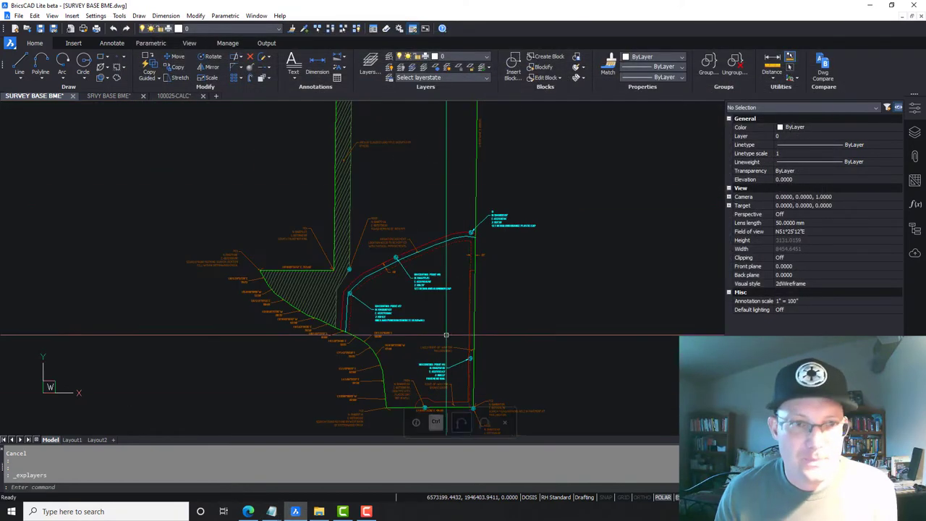
click(120, 16)
mouse_move(167, 25)
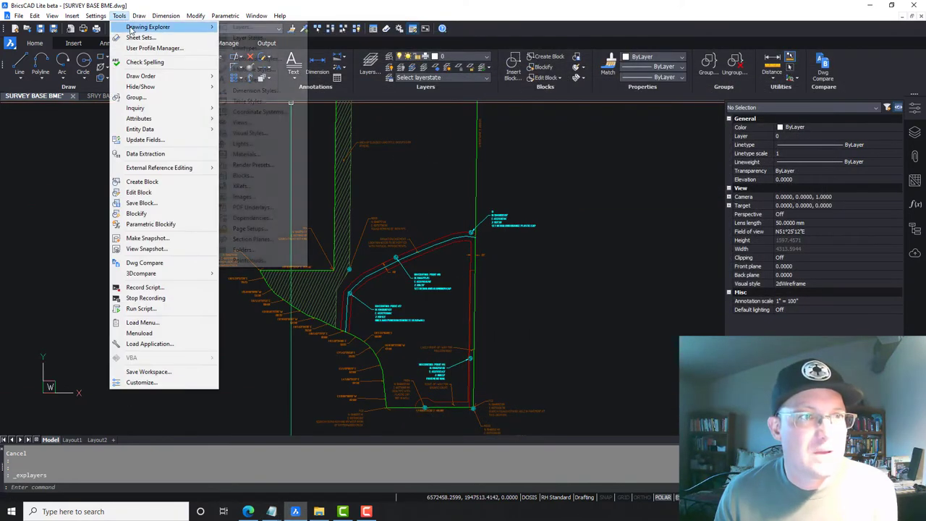
click(246, 30)
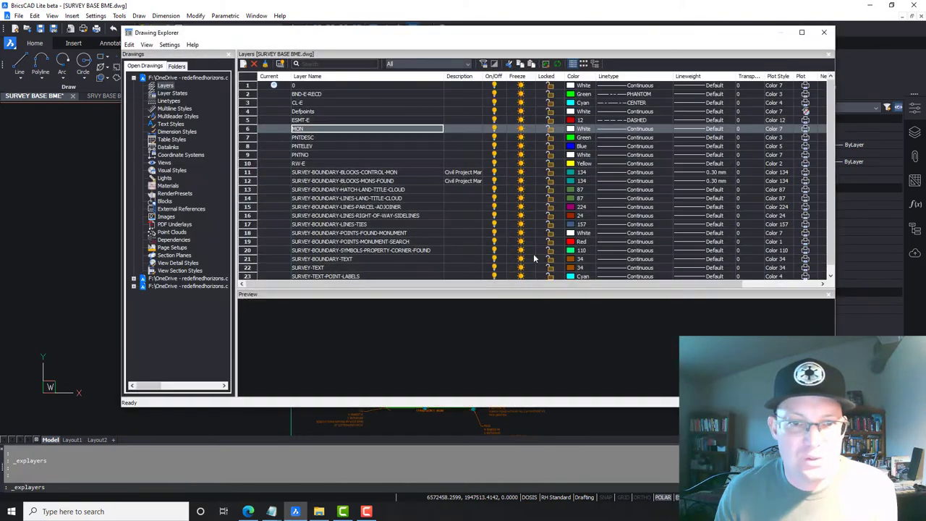
scroll(376, 253, down, 1)
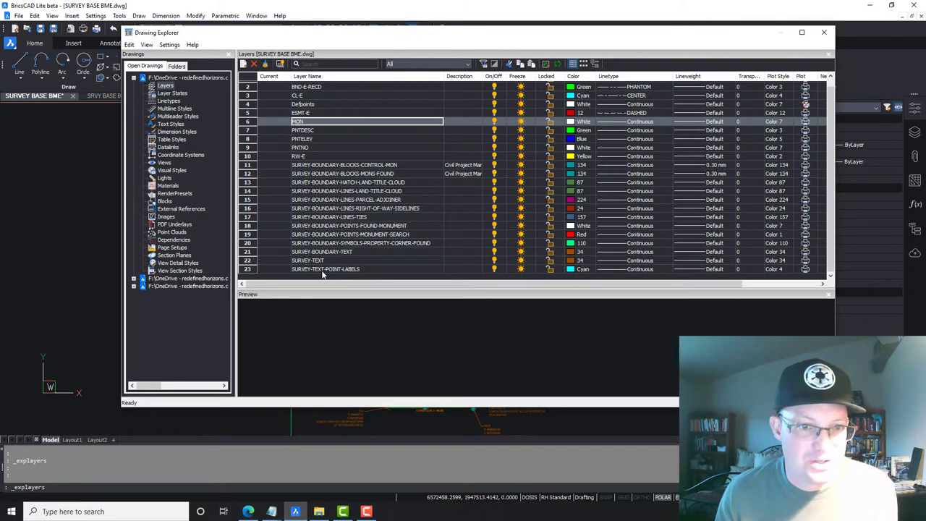
click(377, 235)
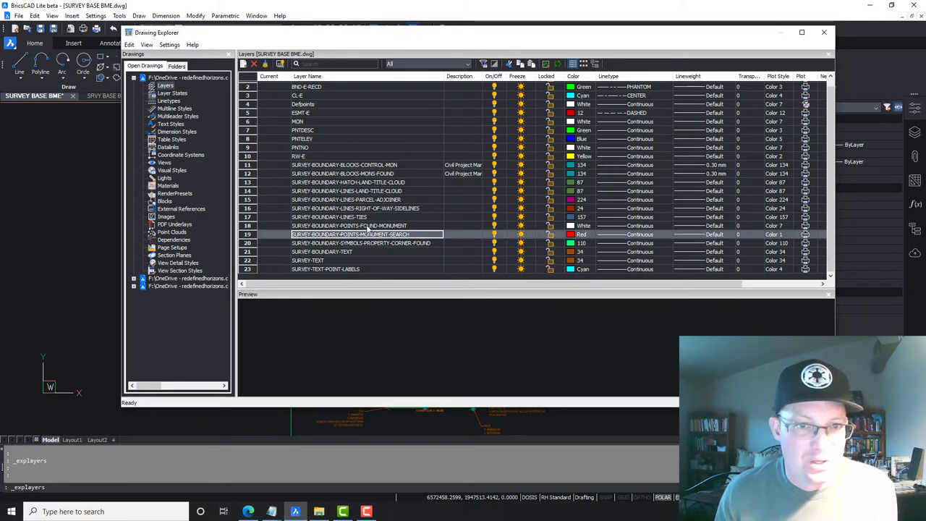
click(376, 226)
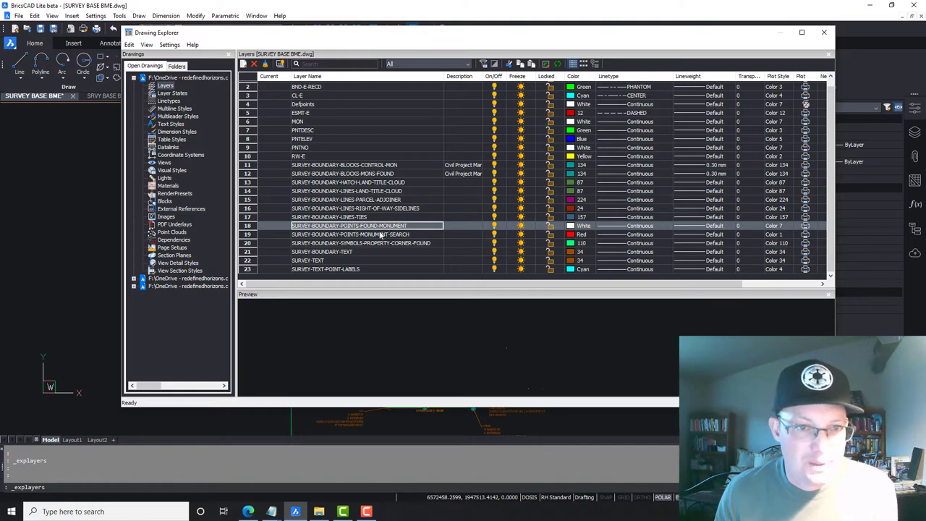
Merge the SURVEY-BOUNDARY-BLOCKS-CONTROL-MON and SURVEY-BOUNDARY-BLOCKS-MONS-FOUND layers into MON, and close the Drawing Explorer
click(369, 174)
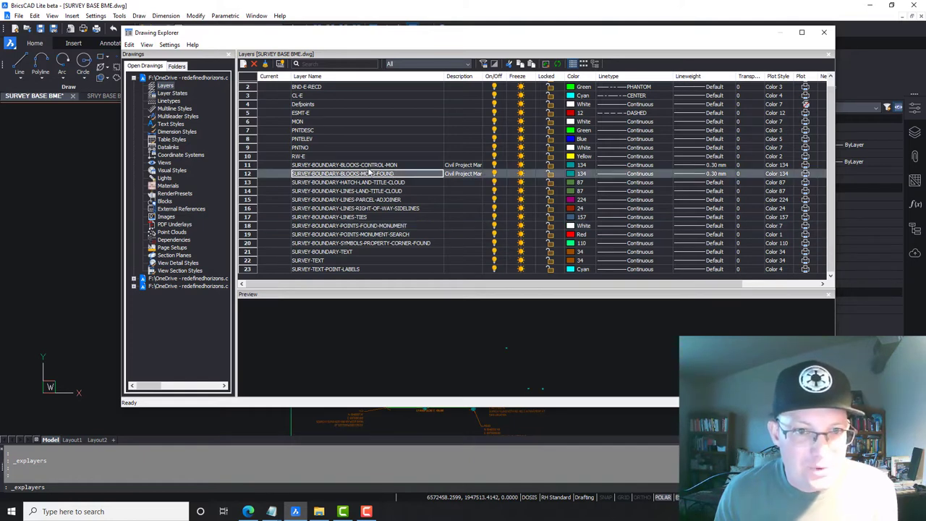
shift+click(385, 165)
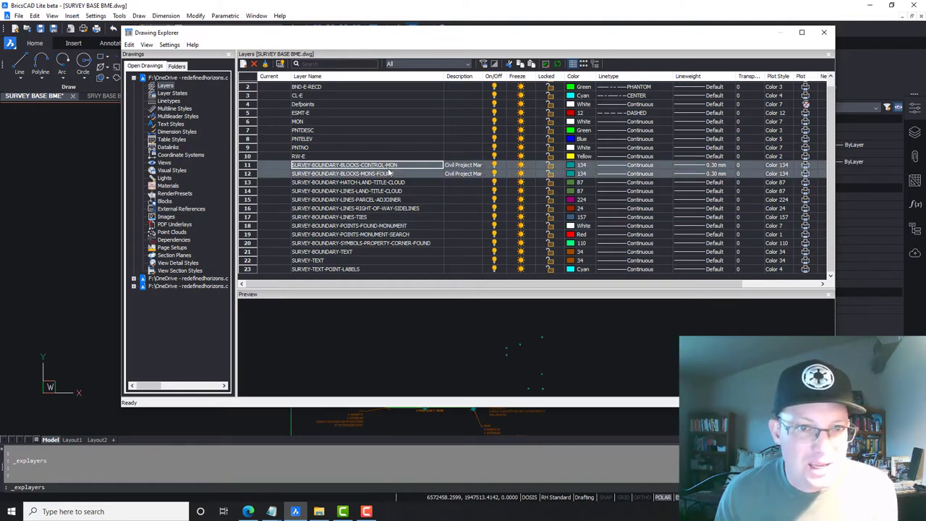
right_click(390, 167)
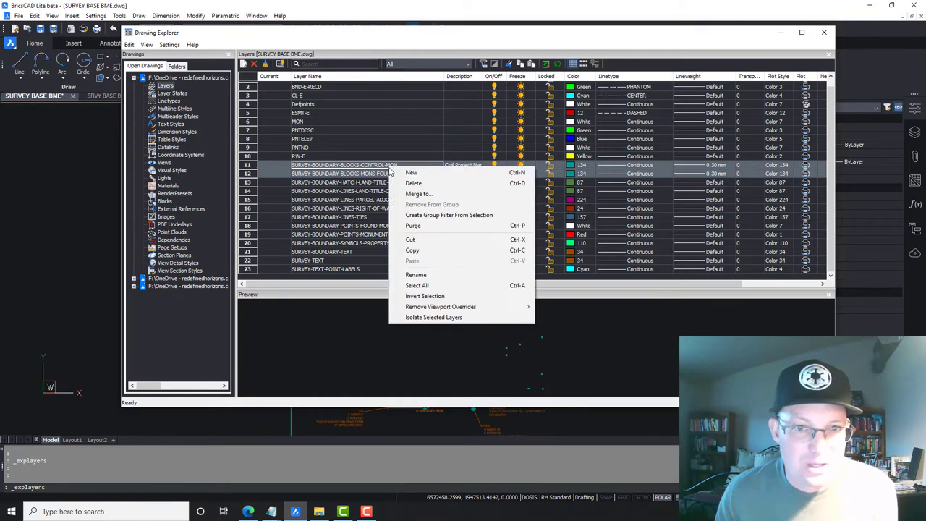
click(421, 191)
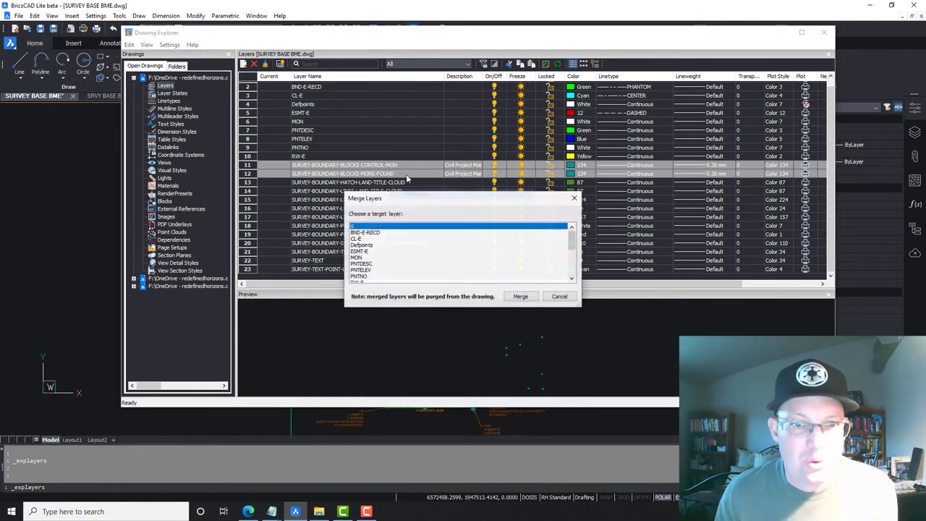
click(357, 258)
click(519, 298)
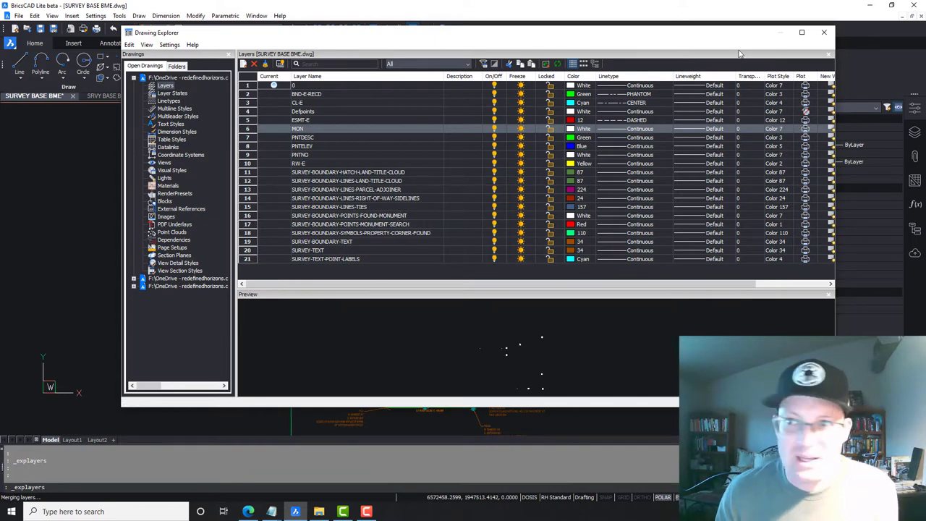
click(825, 33)
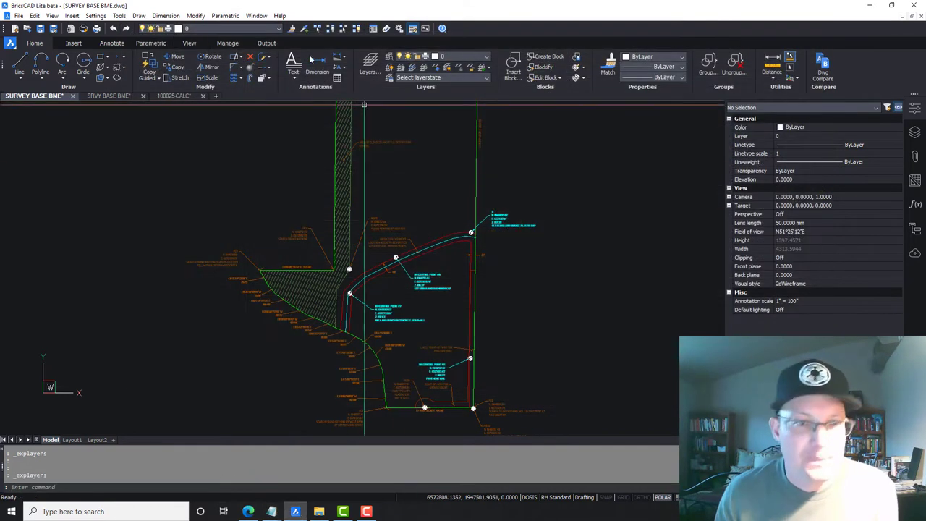
Switch to the SRVY BASE BME drawing and on to 100025-CALC, and examine the subdivision's corner at Ward Road
click(109, 96)
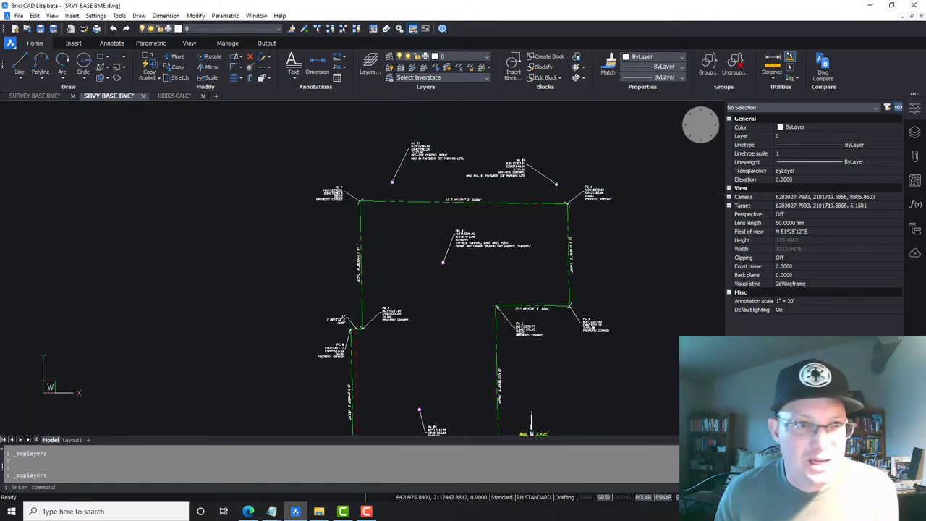
scroll(413, 263, down, 3)
scroll(334, 230, up, 2)
click(174, 96)
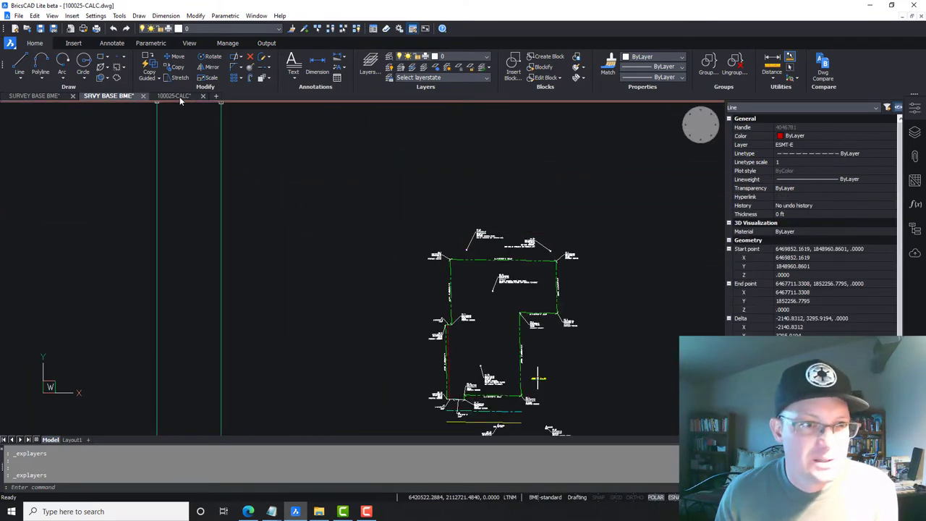
scroll(682, 341, down, 4)
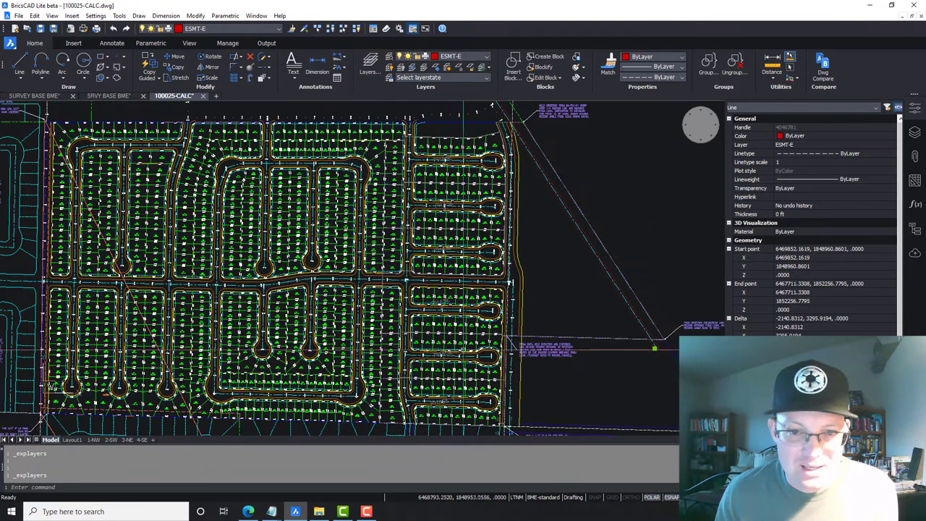
scroll(683, 228, up, 5)
scroll(449, 304, up, 6)
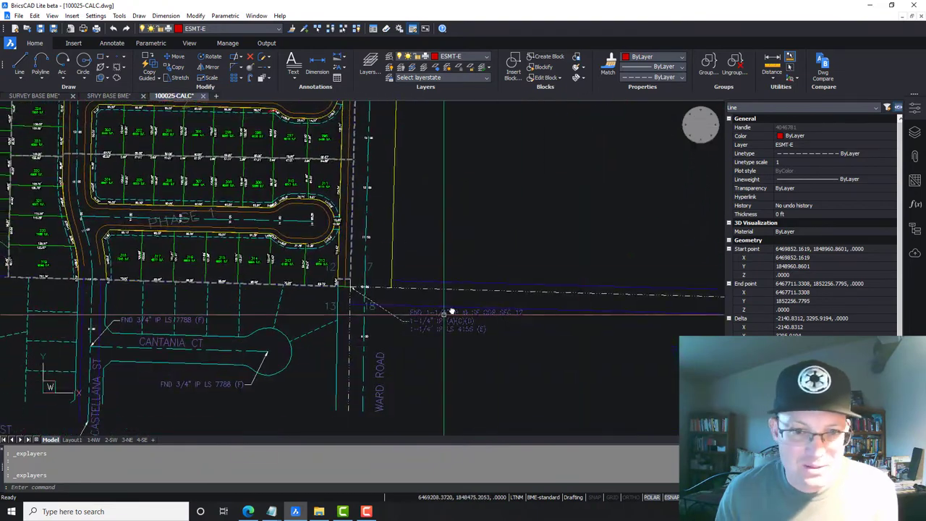
Inspect the layers of the linework around Ward Road and Cantania Ct by selecting individual lines
click(490, 209)
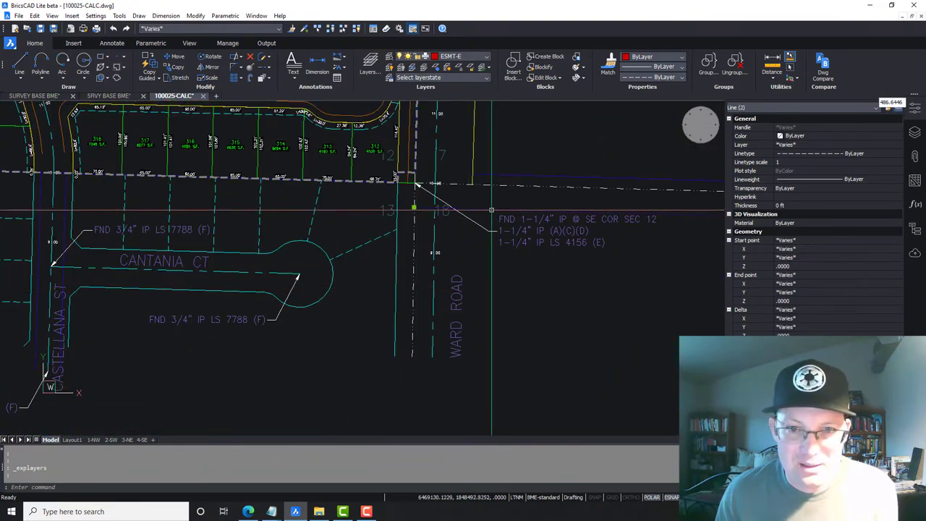
key(Escape)
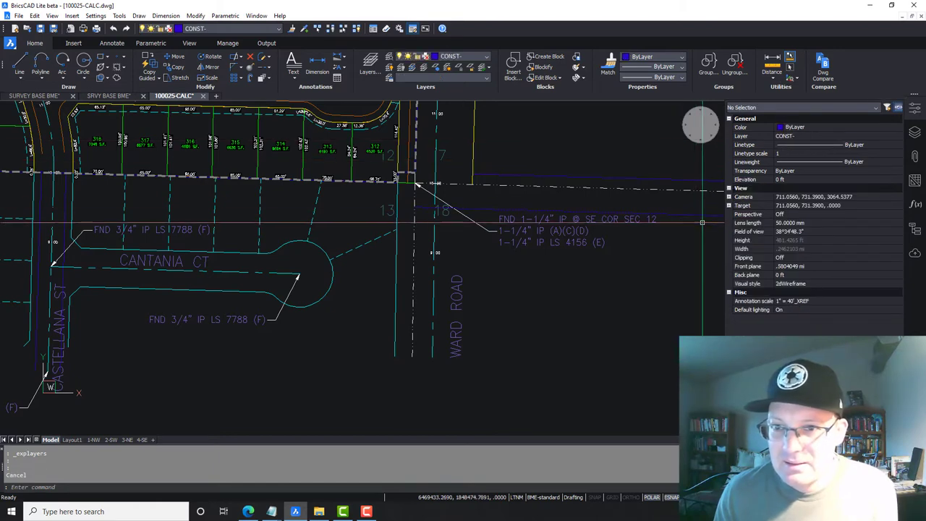
click(703, 222)
click(687, 211)
key(Escape)
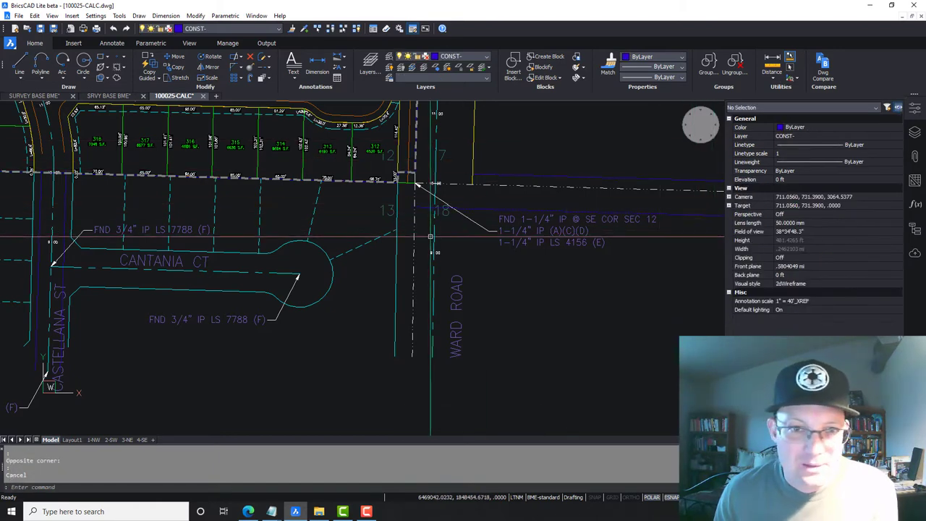
click(397, 265)
click(385, 270)
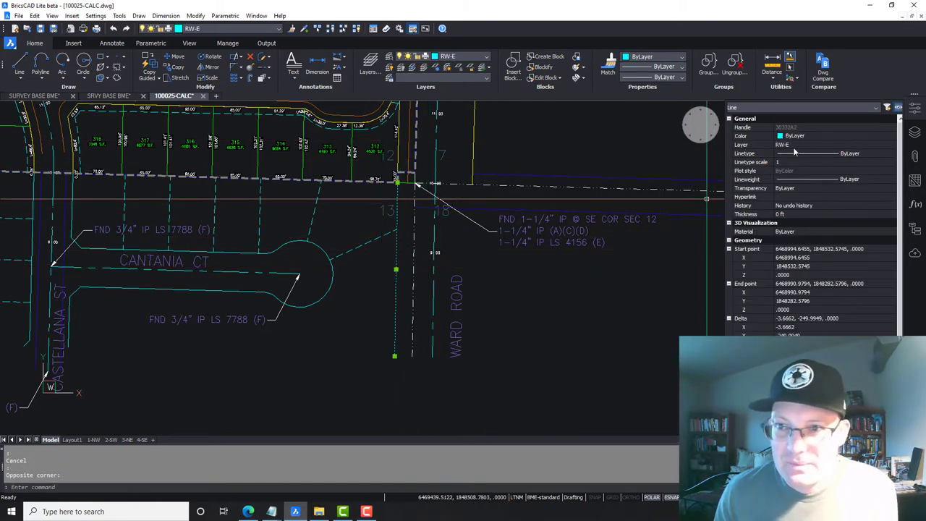
key(Escape)
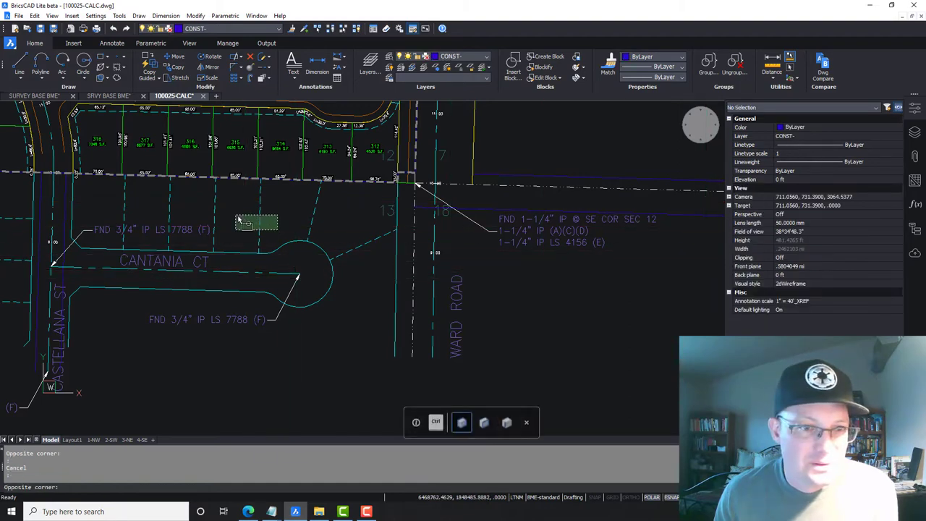
click(259, 217)
key(Escape)
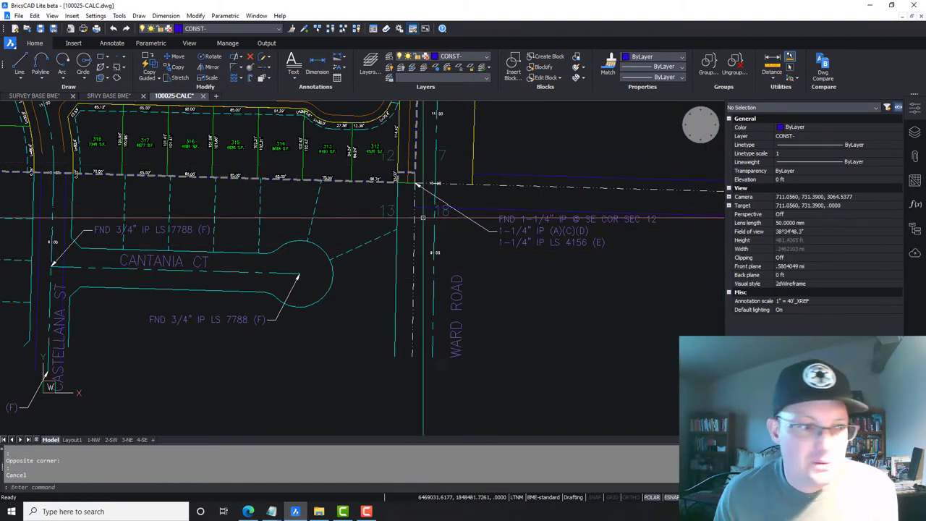
Check the layer of the dash-dot line running west from the FND 3/4" IP LS 6805 corner
scroll(413, 214, down, 3)
middle_drag(277, 217, 529, 220)
scroll(182, 208, up, 2)
scroll(155, 222, up, 1)
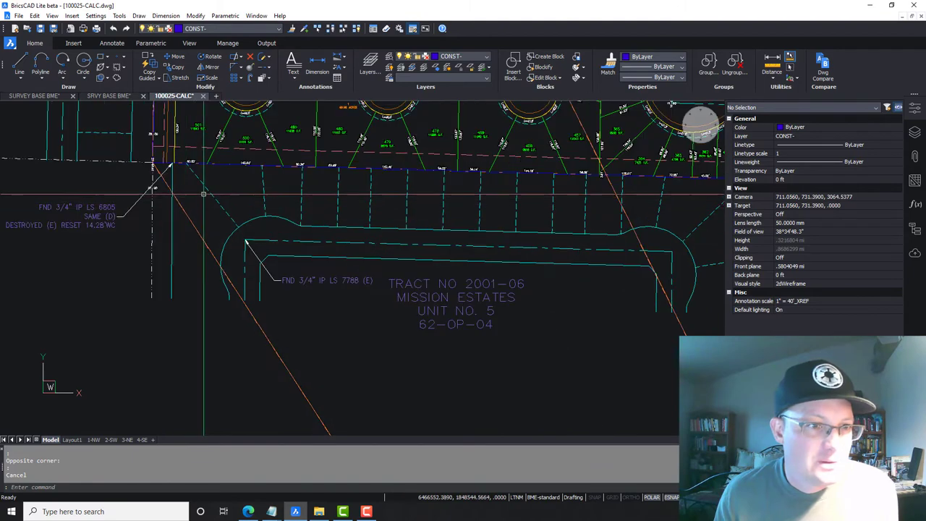
middle_drag(98, 129, 249, 237)
click(241, 280)
click(242, 281)
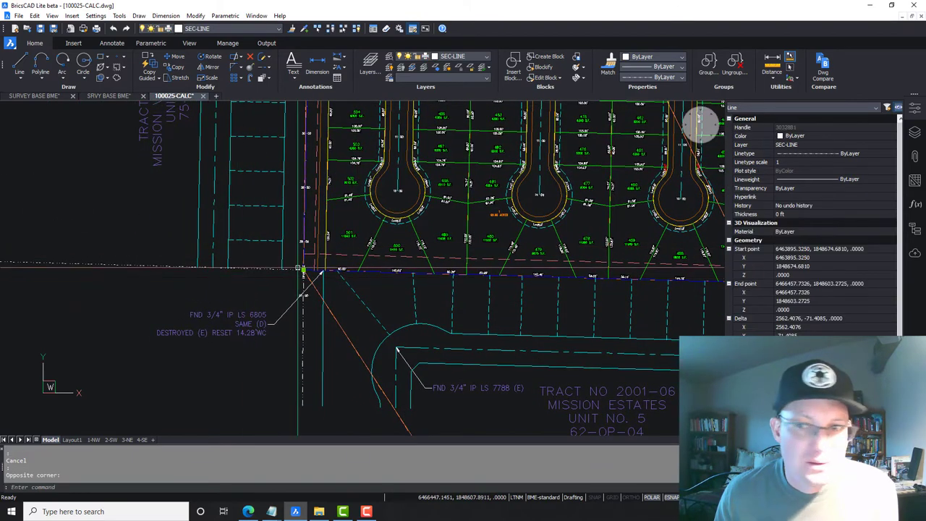
key(Escape)
Check the layers of the green vertical line east of Mission Estates Unit No. 5 and the short dashed line above it
scroll(275, 263, down, 3)
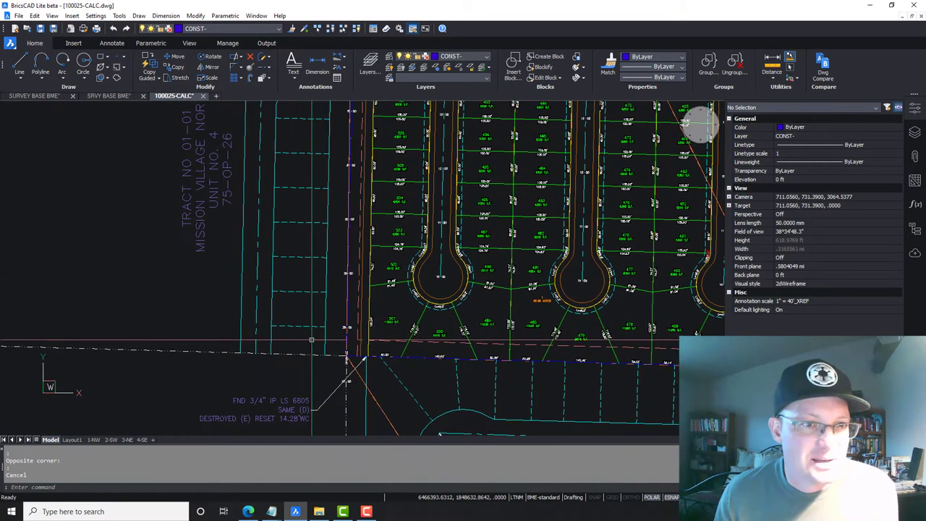
middle_drag(471, 281, 372, 285)
middle_drag(554, 270, 473, 272)
scroll(365, 254, up, 3)
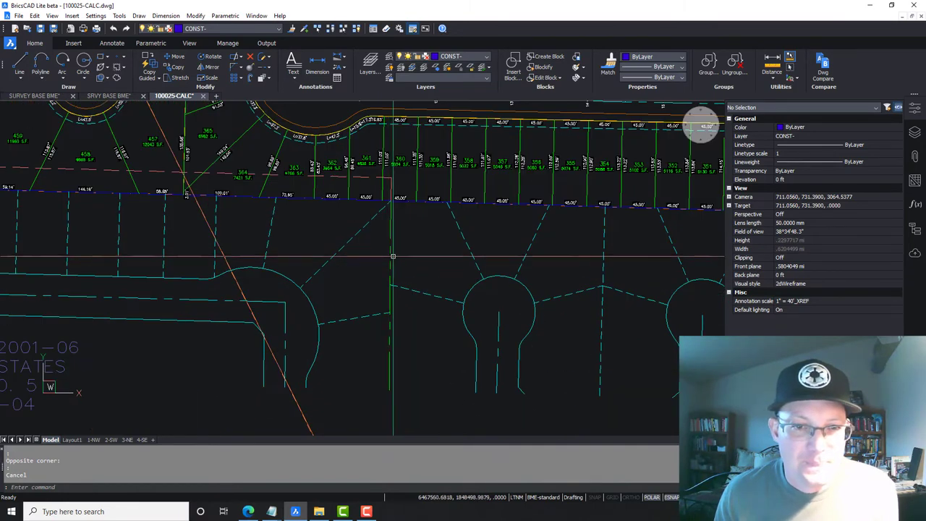
click(379, 254)
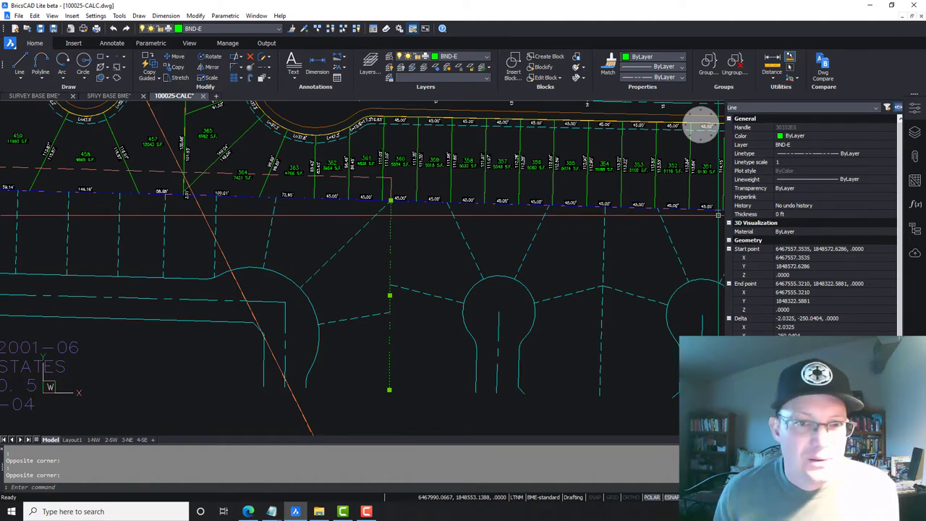
key(Escape)
click(391, 189)
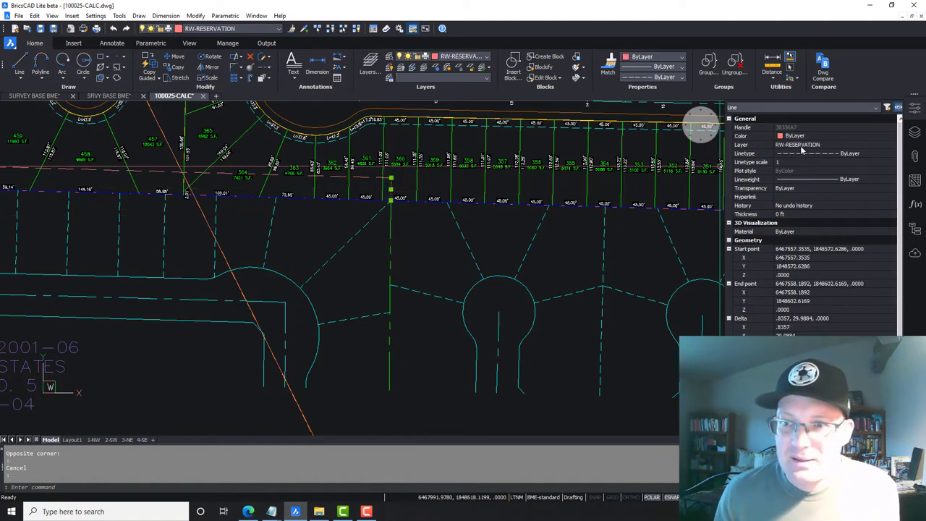
key(Escape)
Copy the section line west of the FND 3/4" IP LS 6805 corner to the clipboard
scroll(384, 196, down, 3)
scroll(243, 157, up, 2)
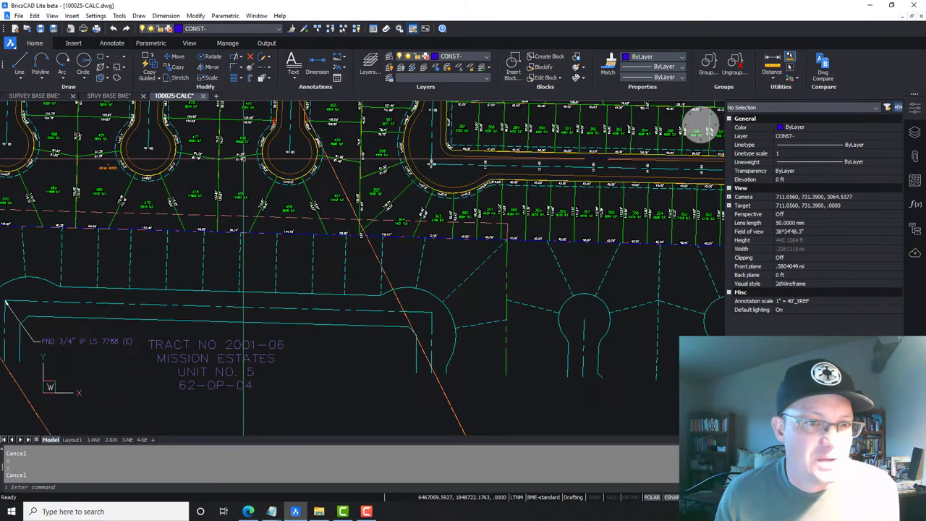
scroll(431, 163, up, 3)
scroll(367, 205, down, 6)
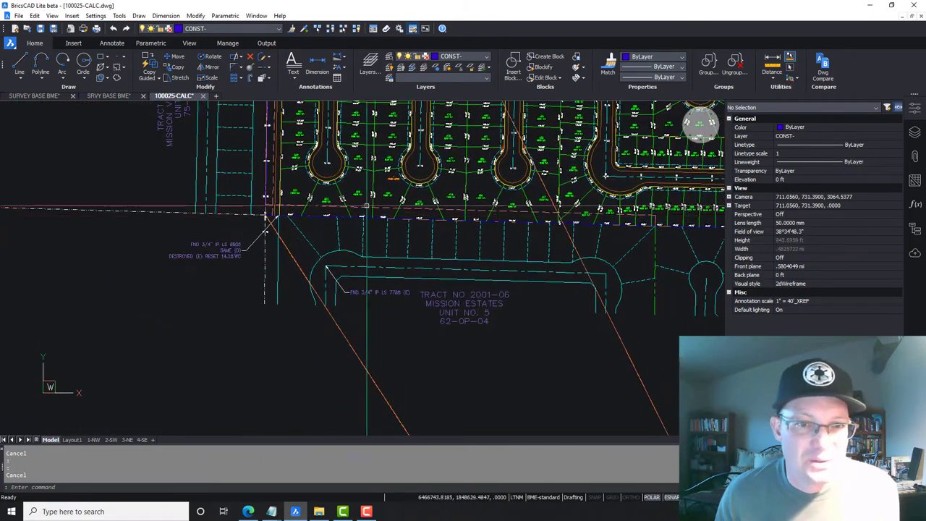
scroll(366, 205, up, 3)
mouse_move(295, 290)
middle_down()
mouse_move(505, 264)
mouse_move(503, 270)
mouse_move(511, 242)
middle_up()
scroll(293, 269, down, 3)
middle_drag(79, 238, 228, 227)
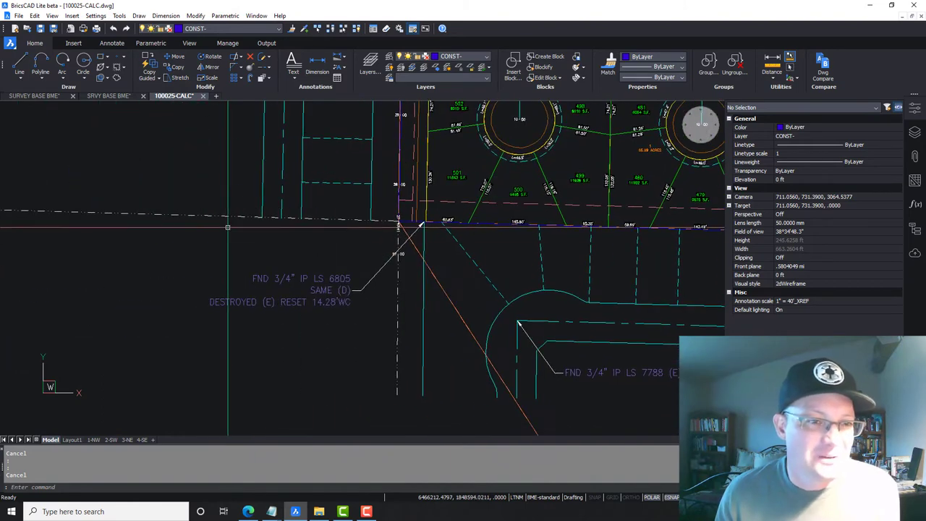
click(231, 225)
click(227, 208)
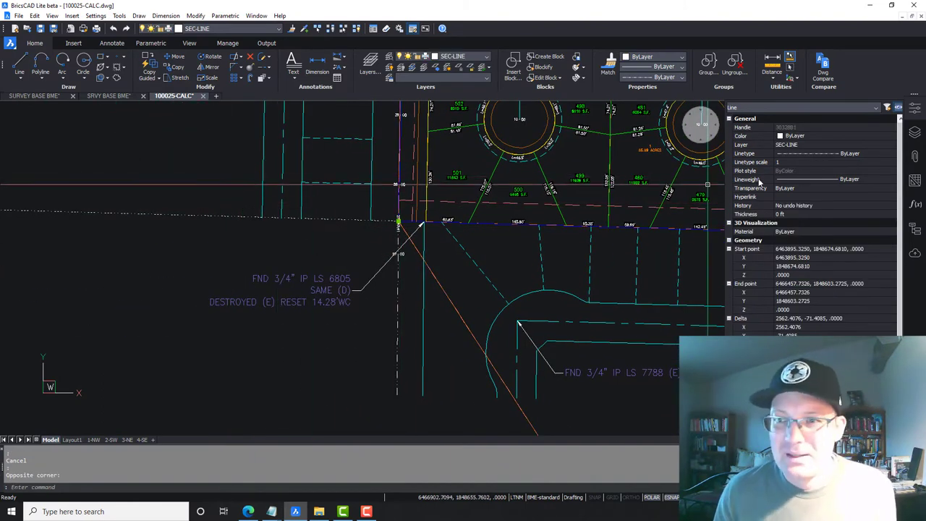
key(ctrl+c)
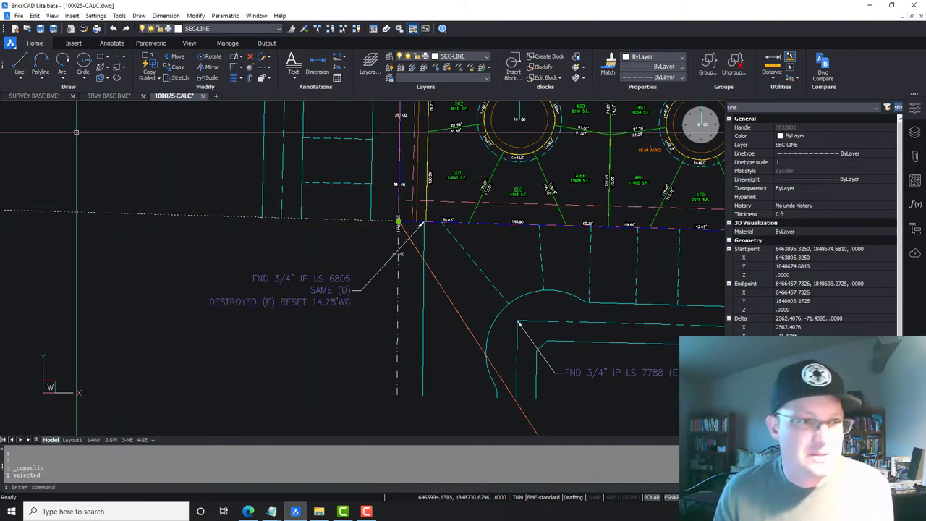
Paste the copied section line into the SURVEY BASE BME drawing, in the empty area east of the survey linework
click(113, 96)
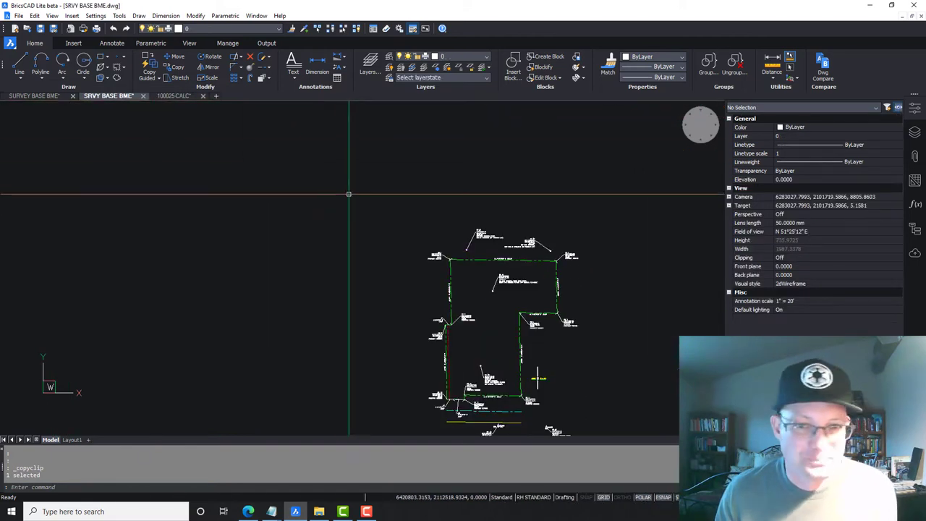
click(36, 96)
key(ctrl+v)
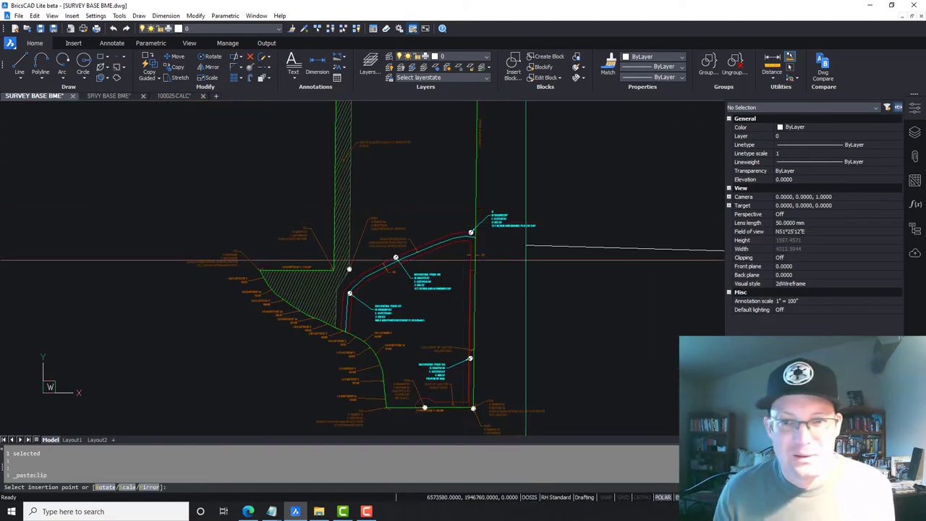
middle_drag(567, 297, 409, 269)
click(404, 191)
key(Escape)
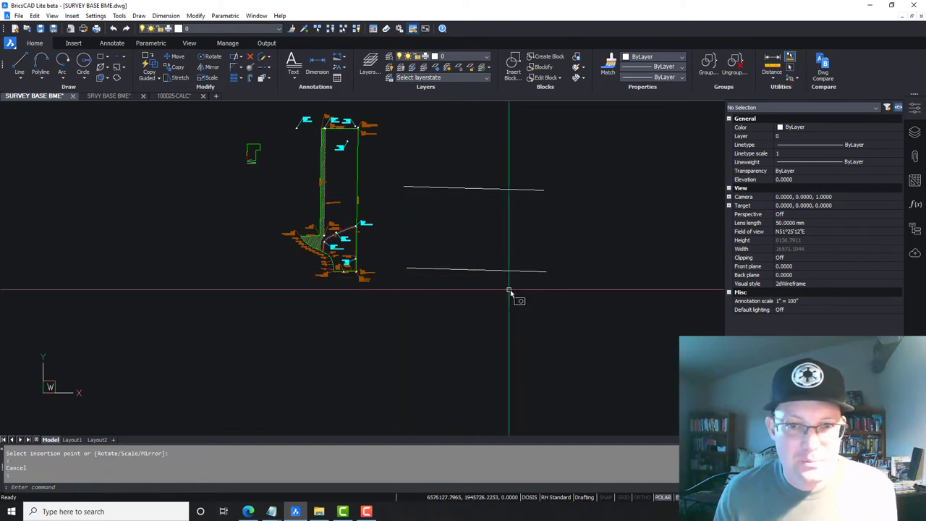
Try selecting the stray line below the pasted section line and regenerate the whole drawing to clear it
click(508, 291)
click(447, 240)
click(515, 286)
click(462, 422)
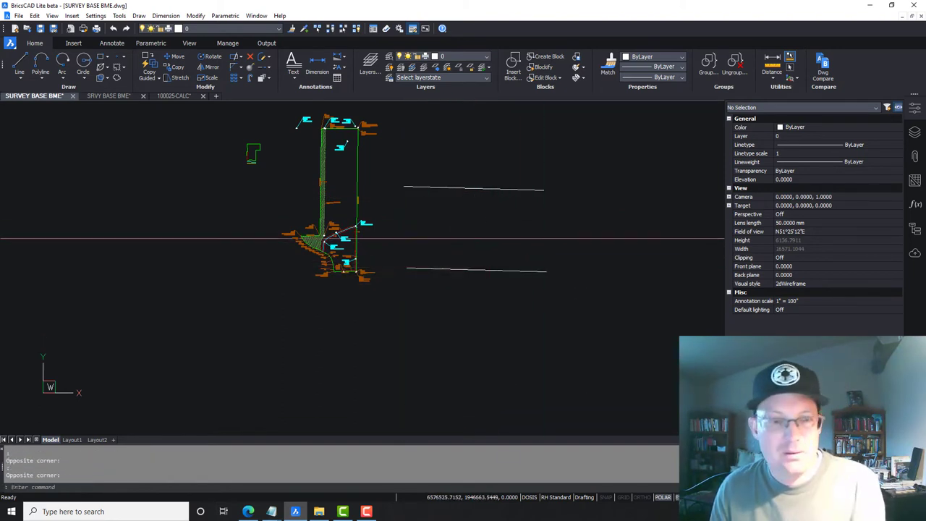
text(rea)
key(Return)
click(572, 240)
click(490, 240)
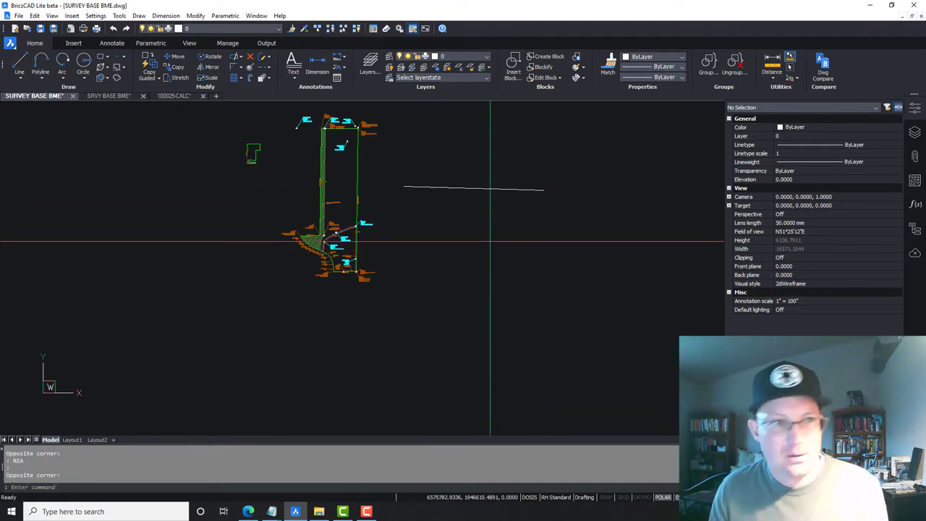
Open the Drawing Explorer's layer list and rename the SEC-LINE layer to TIES
click(120, 15)
mouse_move(130, 29)
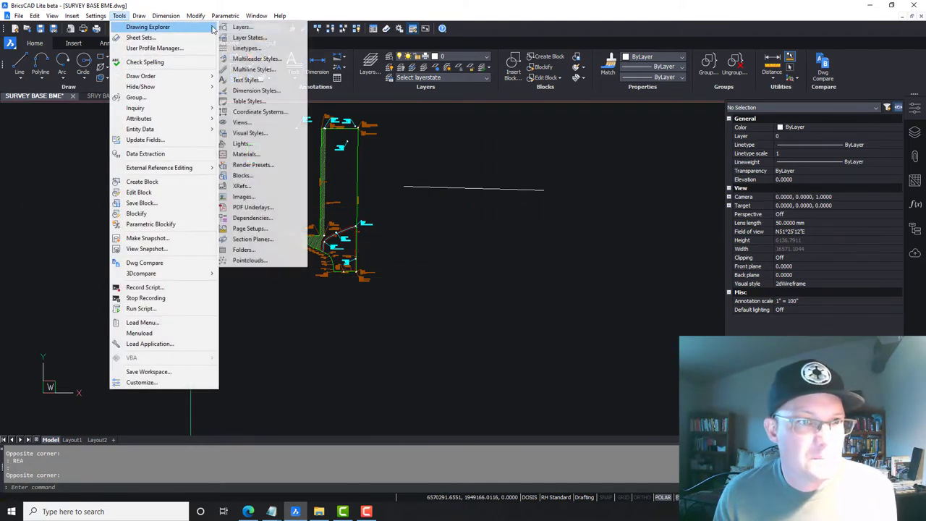
click(238, 28)
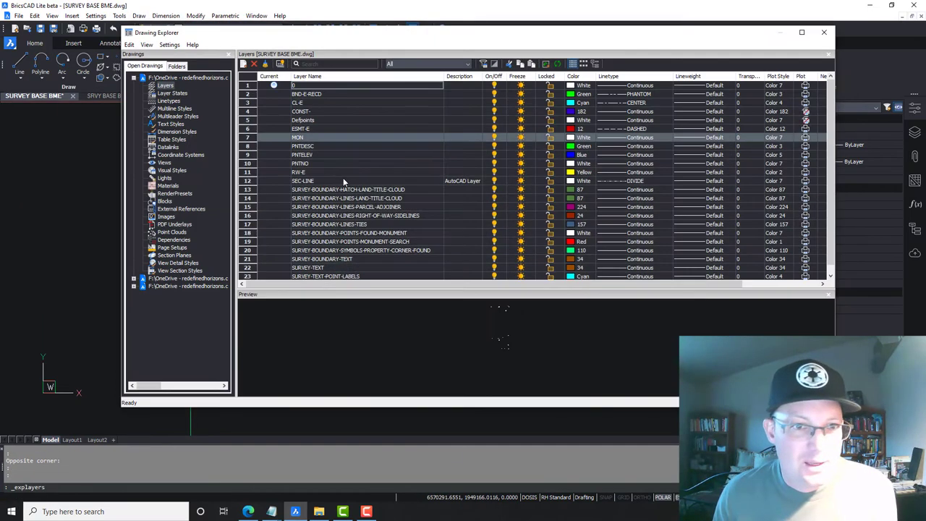
click(314, 181)
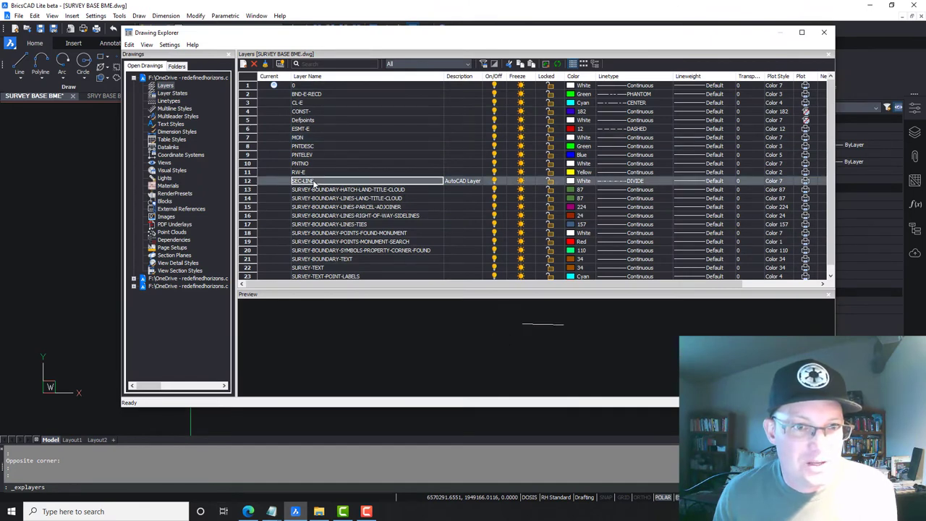
right_click(314, 181)
click(341, 288)
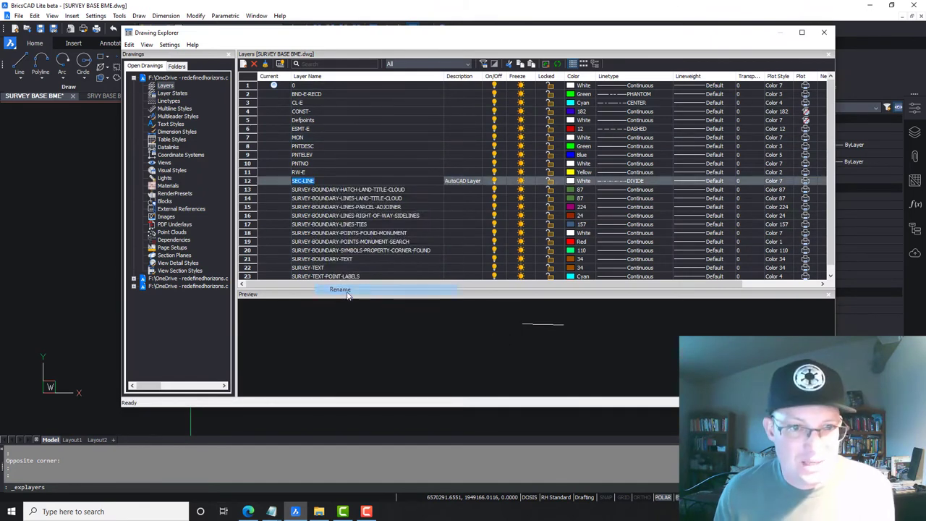
text(TIES)
key(Return)
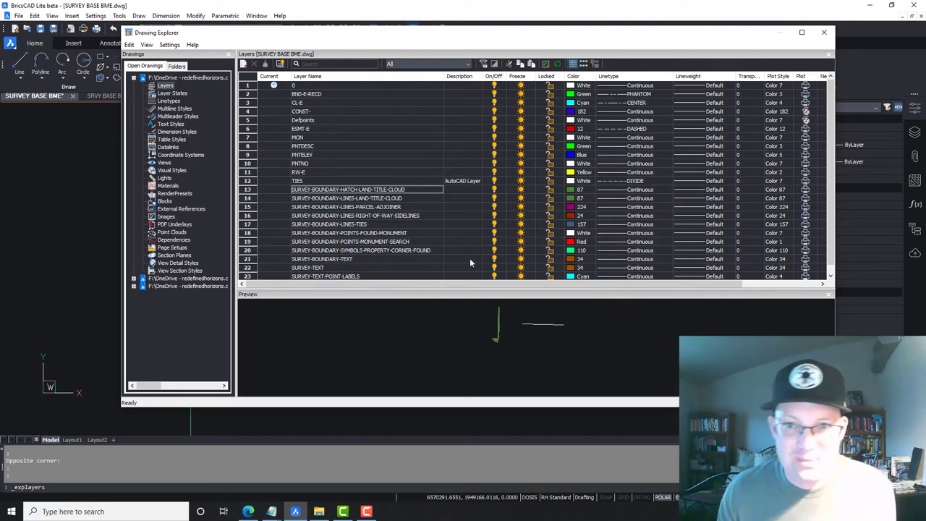
Set the TIES layer's linetype to DASHED
click(610, 183)
click(664, 182)
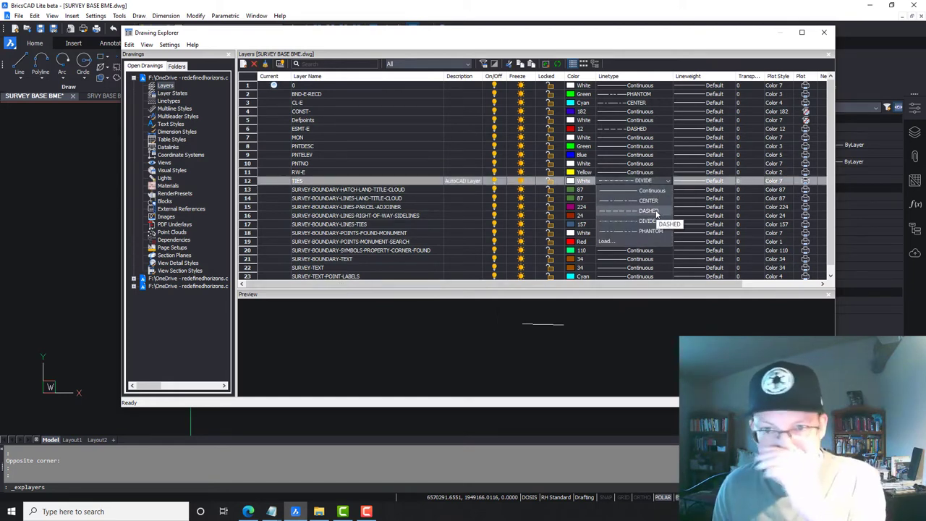
click(656, 211)
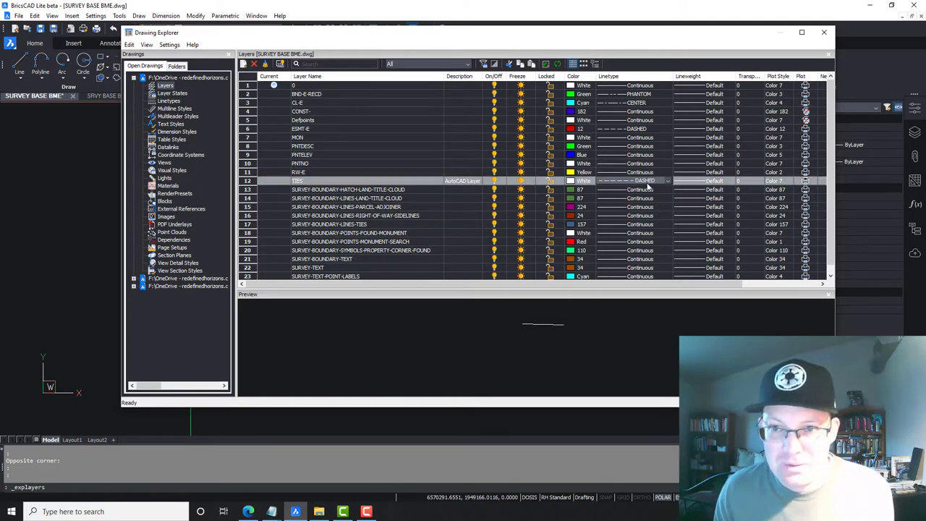
Load the DASHED2 linetype for the TIES layer and close the Drawing Explorer
click(669, 184)
click(621, 243)
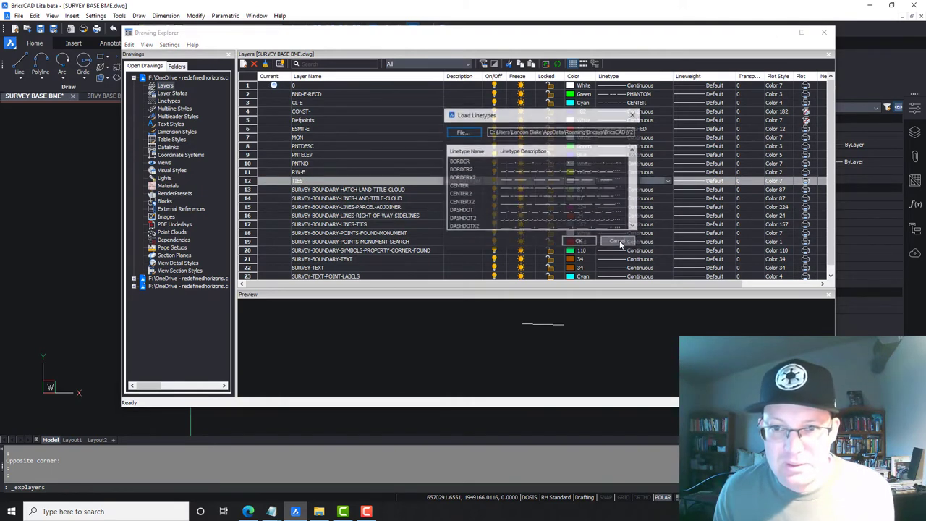
scroll(471, 210, down, 2)
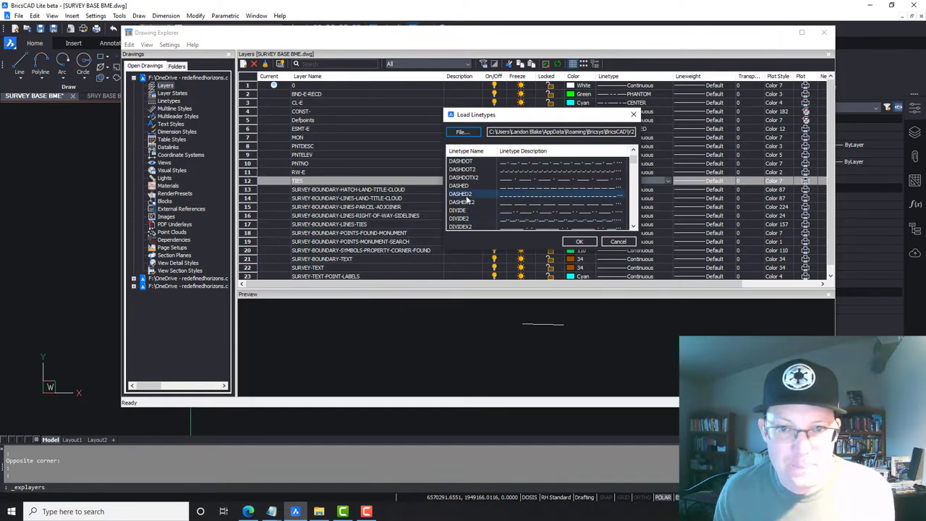
click(585, 245)
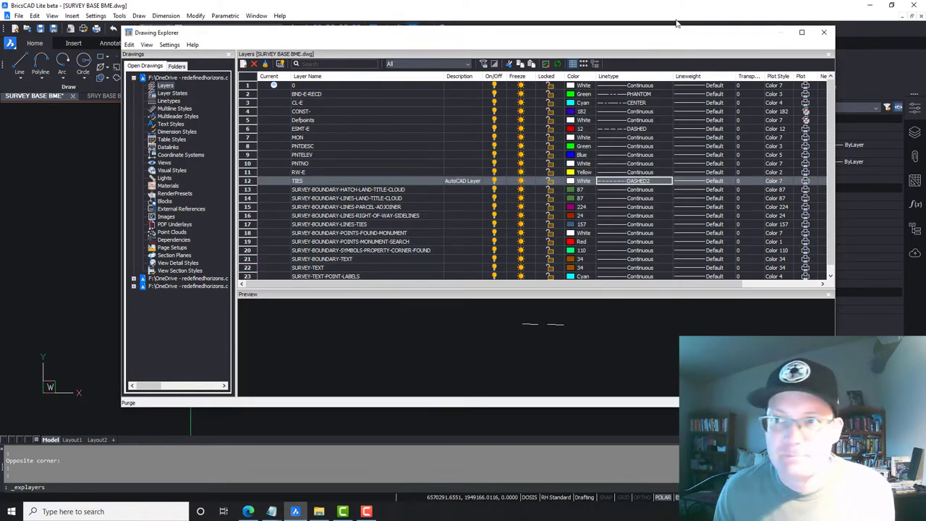
click(823, 32)
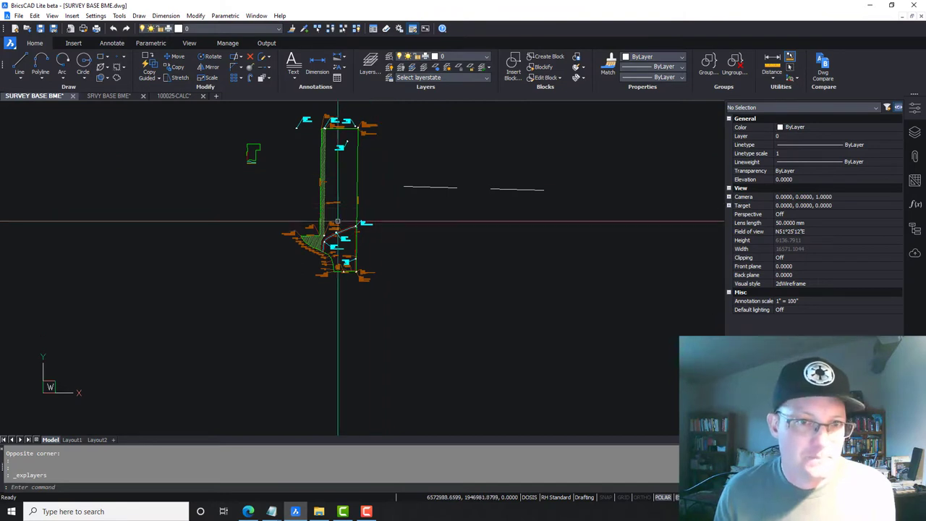
Reopen the Drawing Explorer's layer list and merge the SURVEY-BOUNDARY-LINES-TIES layer into TIES
click(370, 63)
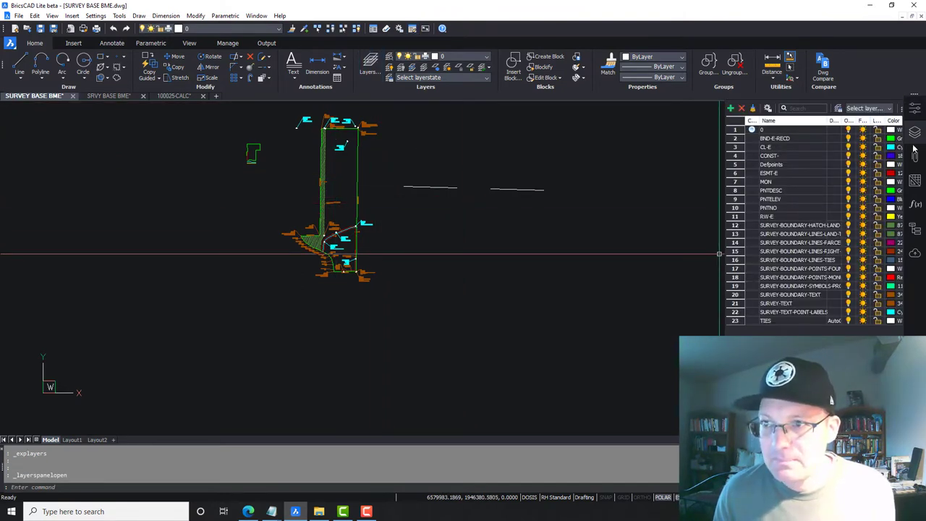
click(915, 108)
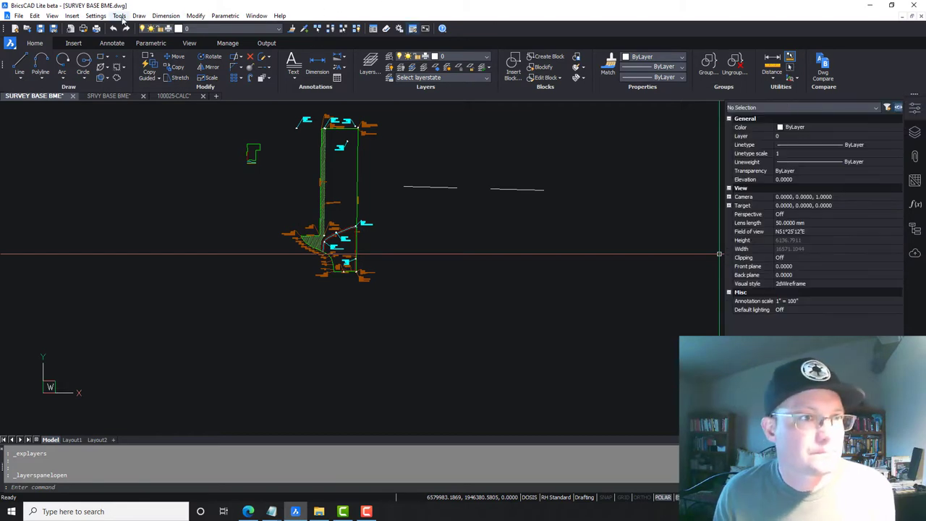
click(119, 15)
mouse_move(180, 24)
click(242, 26)
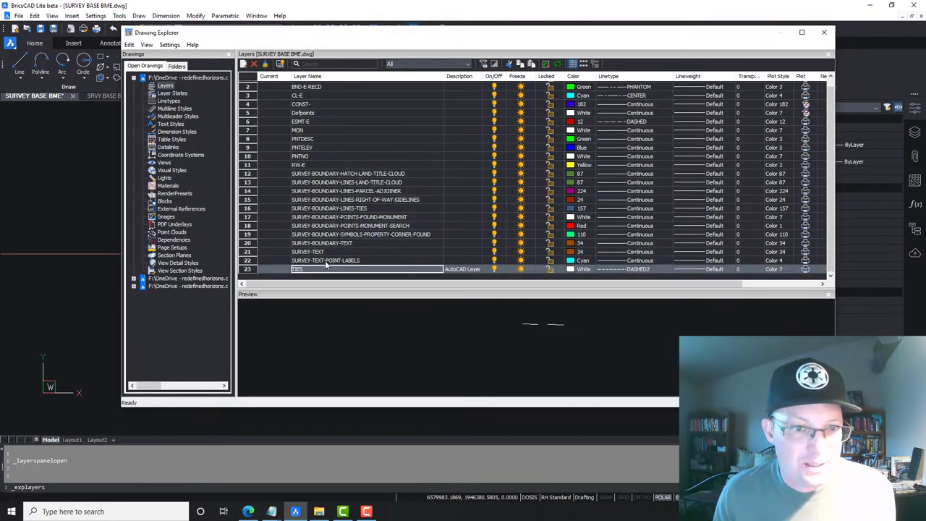
click(349, 209)
right_click(327, 211)
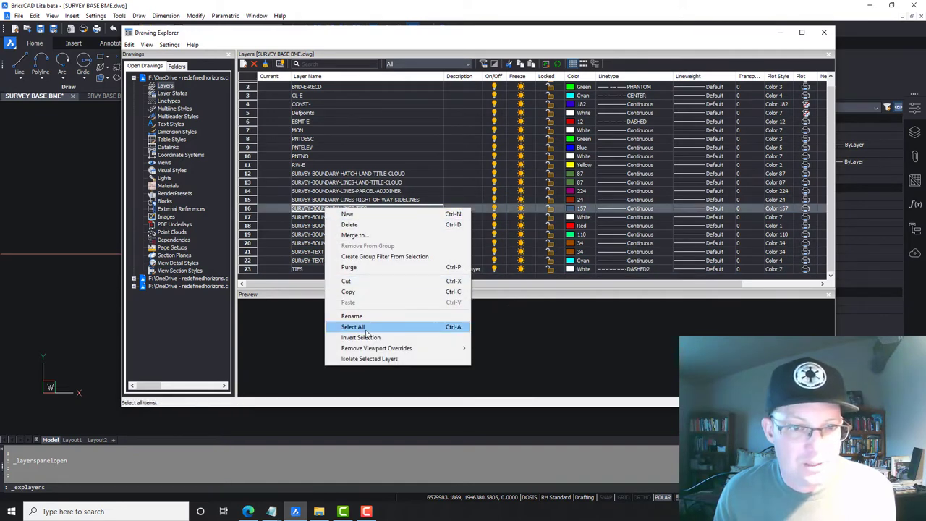
click(377, 235)
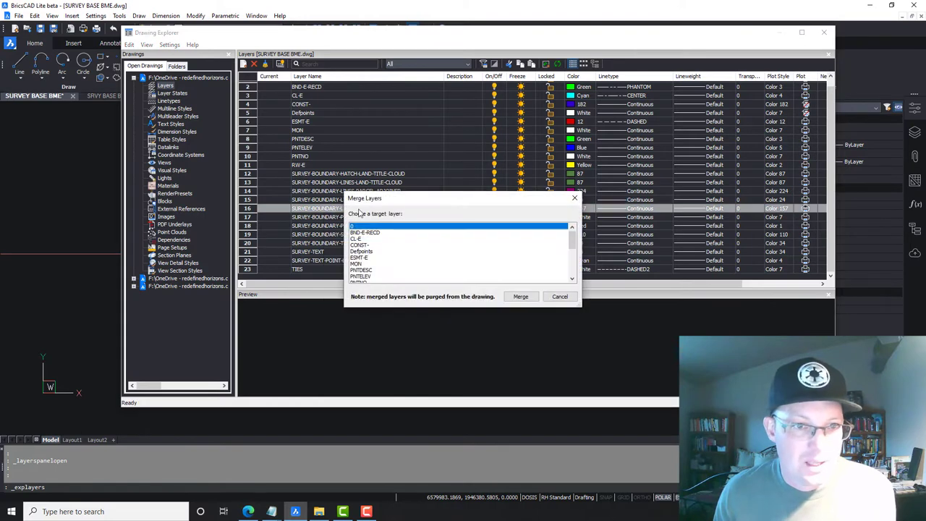
scroll(377, 252, down, 5)
scroll(368, 253, up, 5)
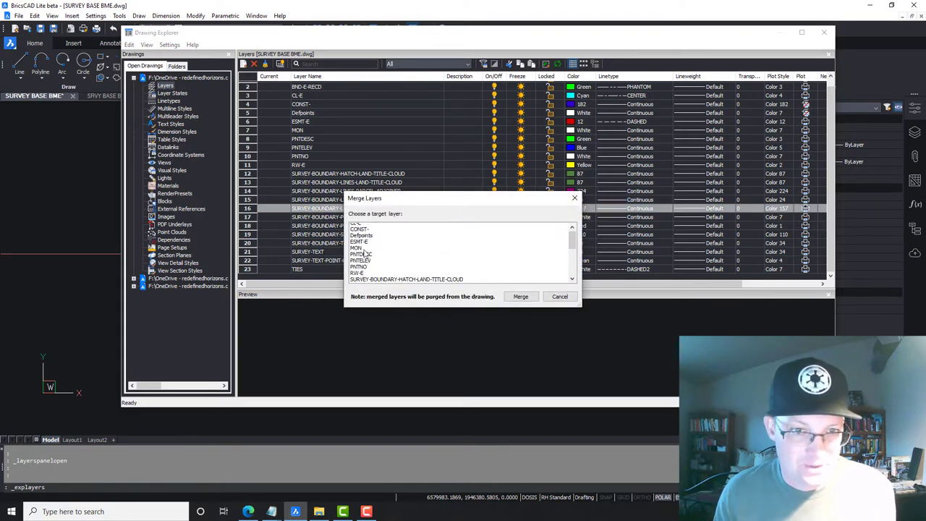
scroll(369, 257, down, 5)
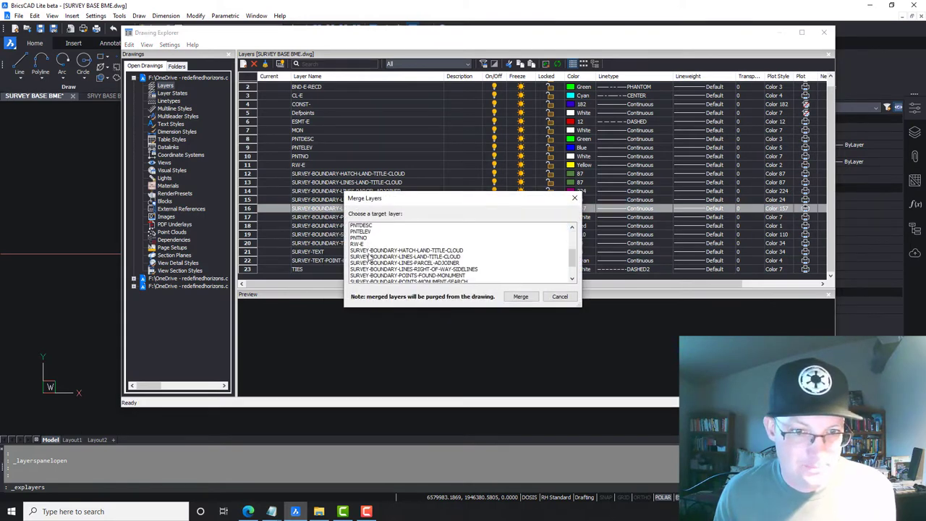
click(358, 277)
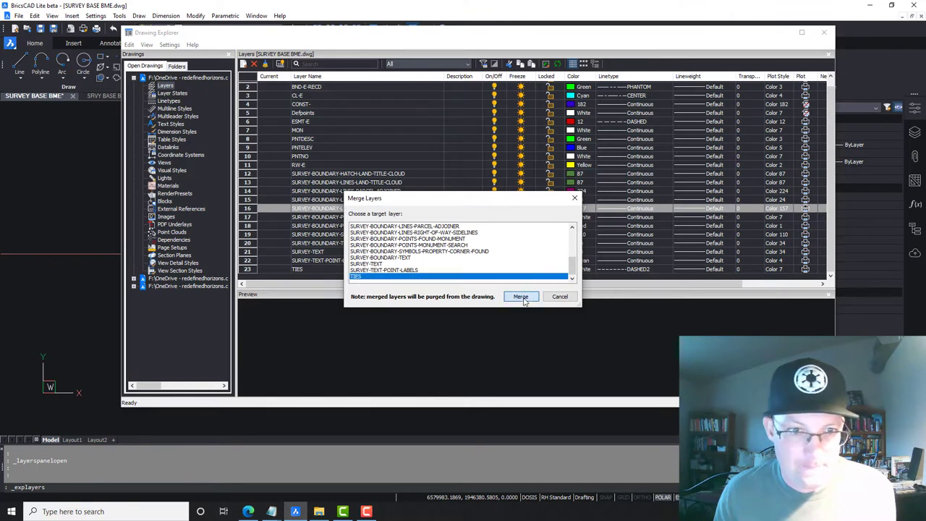
click(521, 296)
Delete the CONST- and SURVEY-BOUNDARY-LINES-PARCEL-ADJOINER layers
click(315, 104)
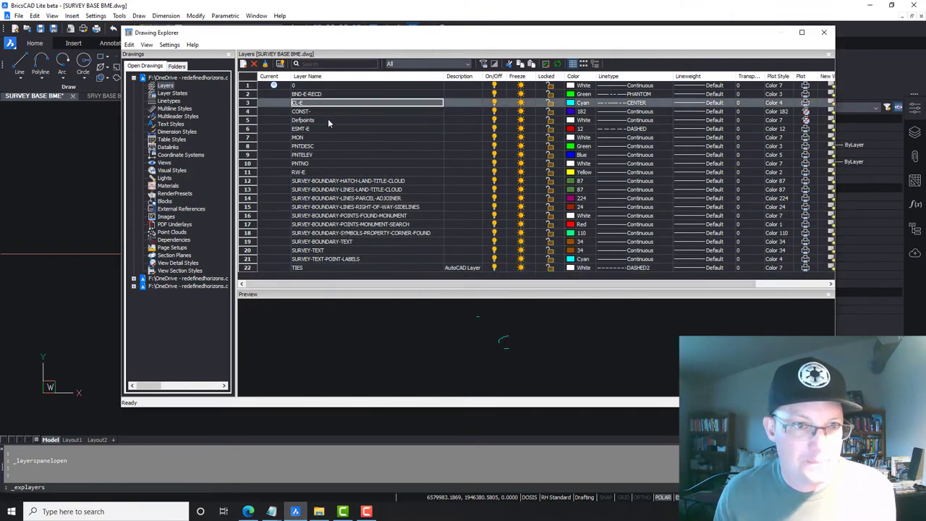
click(330, 120)
click(323, 112)
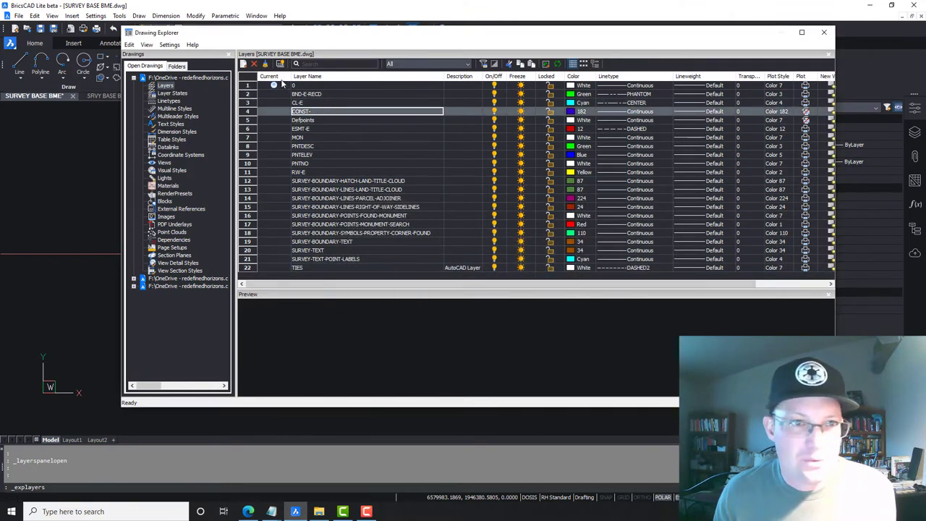
click(258, 63)
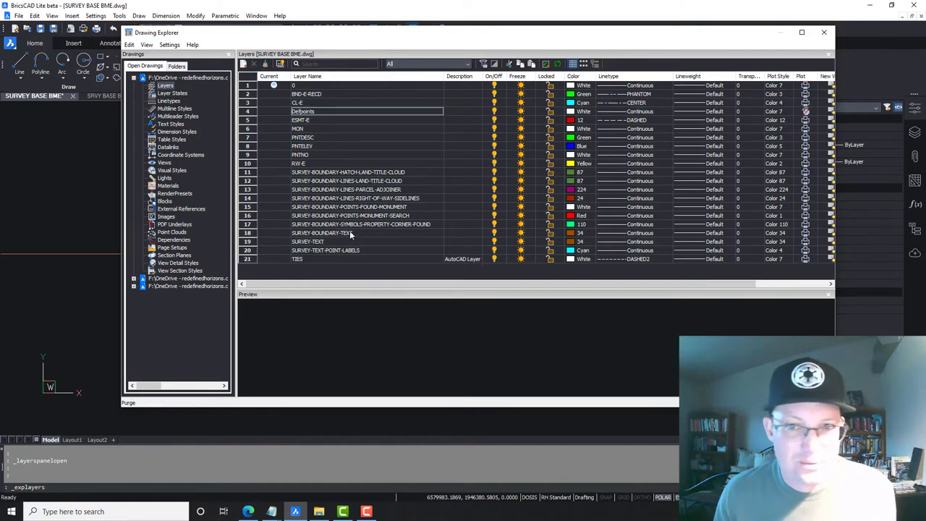
click(371, 192)
click(256, 63)
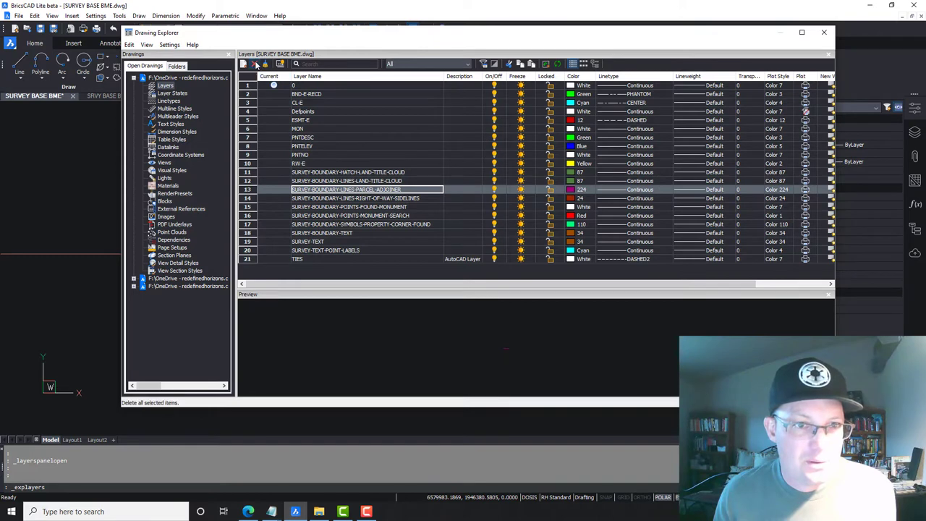
click(477, 214)
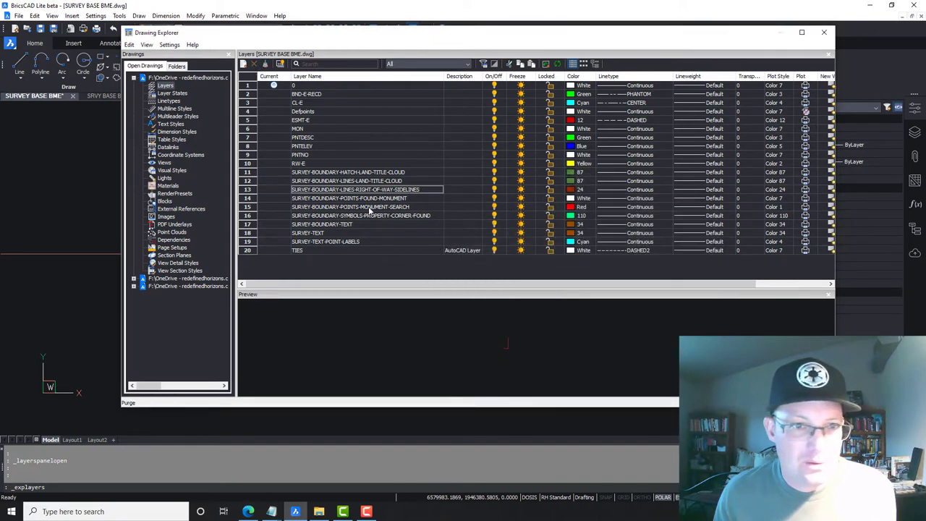
Check the previews of the SURVEY-BOUNDARY-POINTS-FOUND-MONUMENT and SURVEY-BOUNDARY-POINTS-MONUMENT-SEARCH layers and close the Drawing Explorer
click(406, 202)
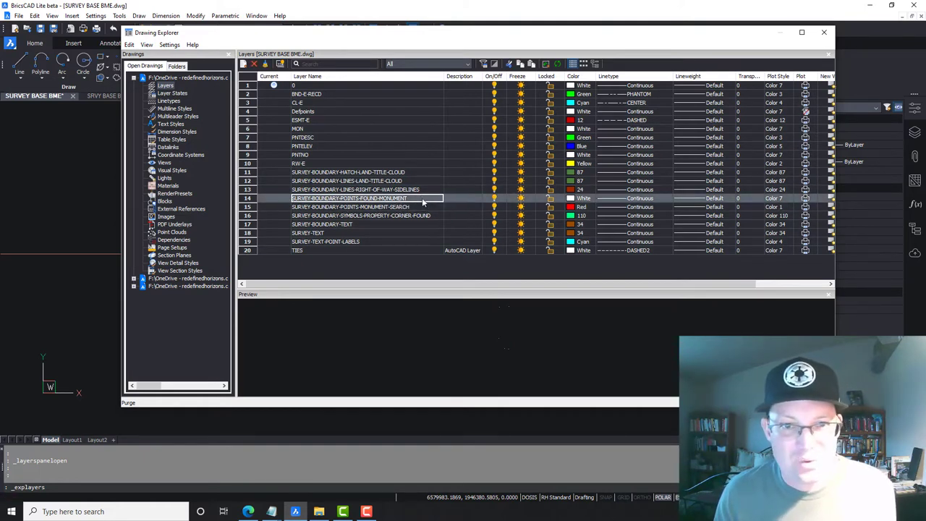
click(422, 208)
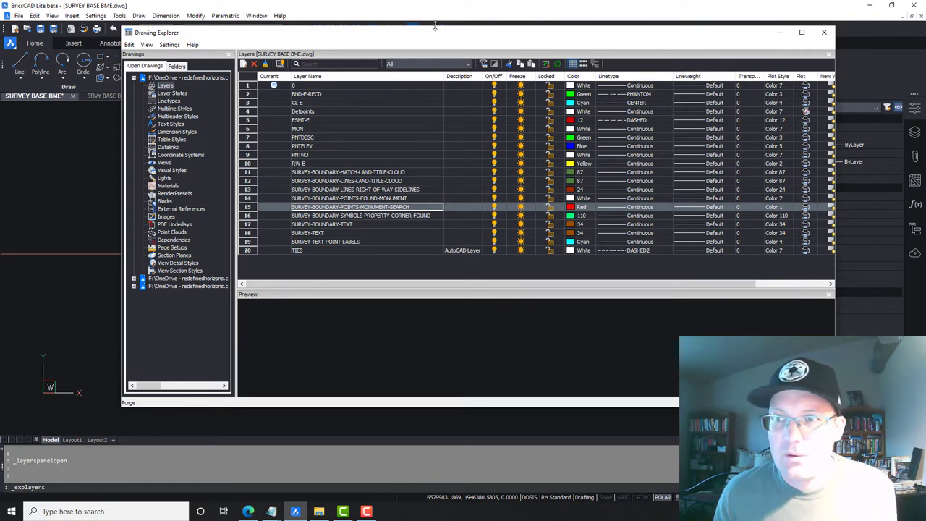
click(827, 35)
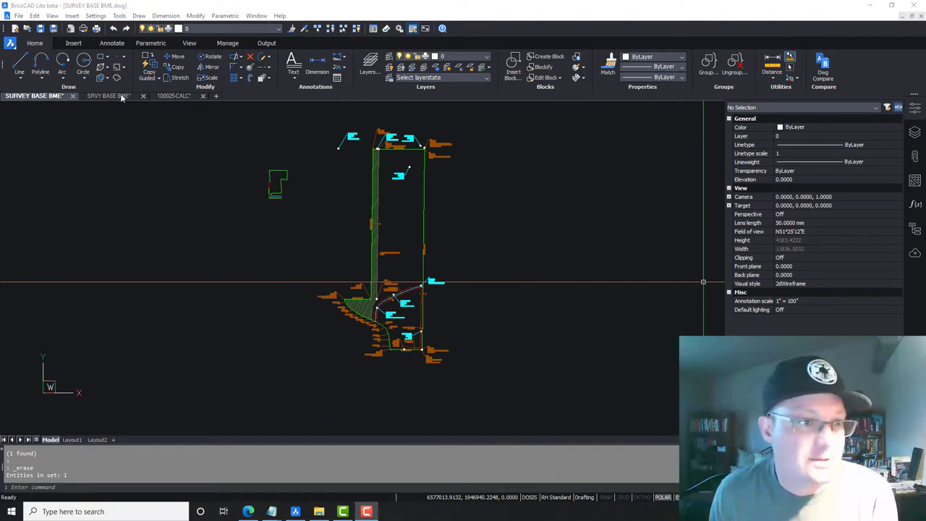
Copy the PC 7 property corner label and the L5 bearing-and-distance text from the SRVY BASE BME drawing
click(108, 96)
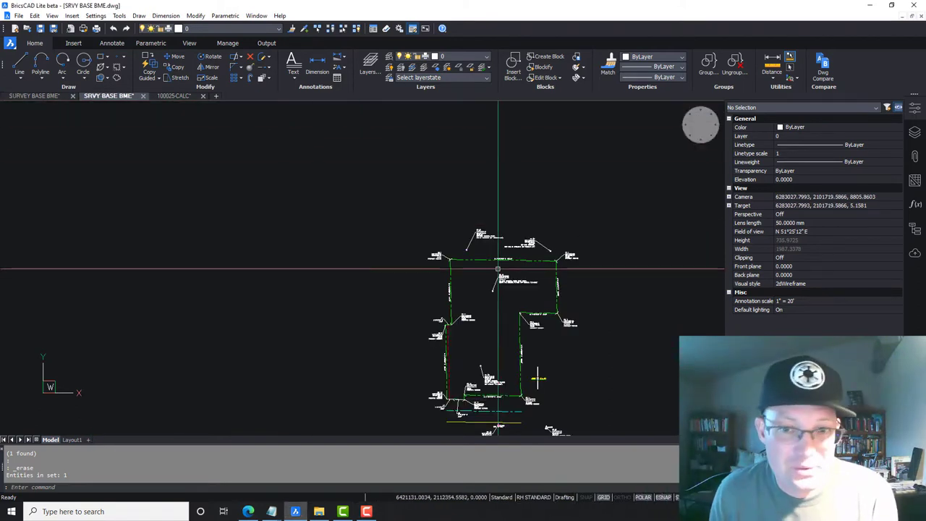
scroll(498, 269, up, 5)
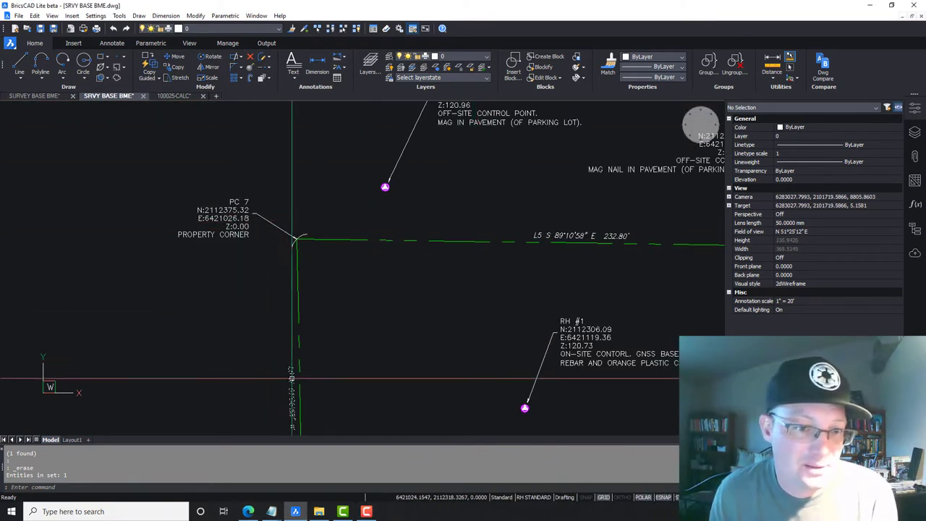
click(291, 377)
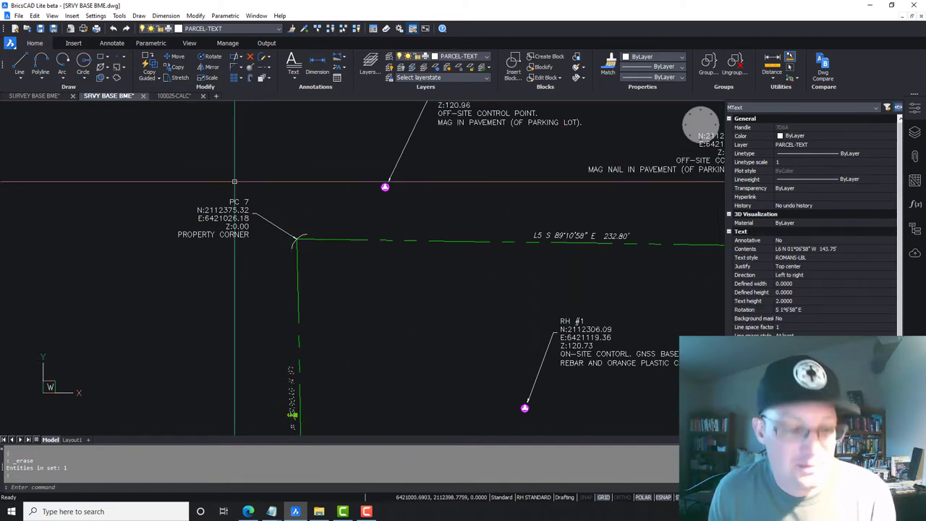
key(Escape)
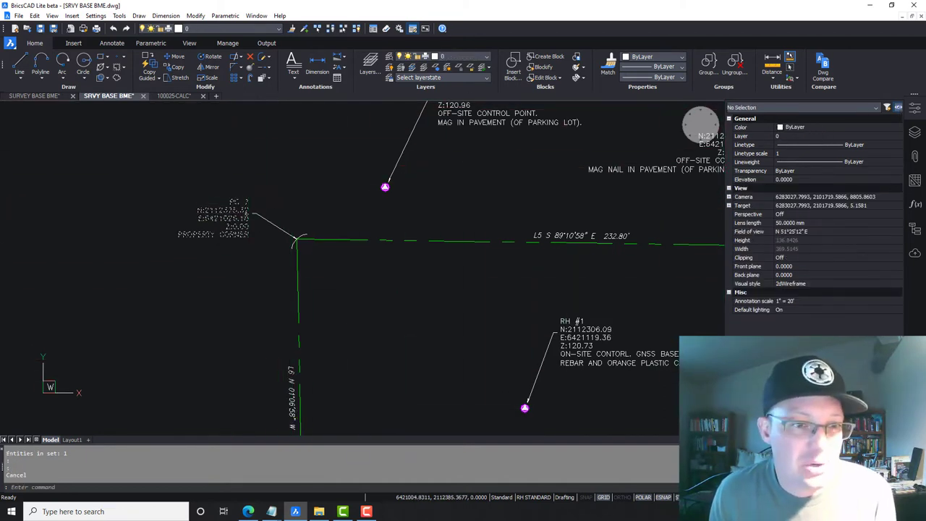
click(221, 217)
key(Escape)
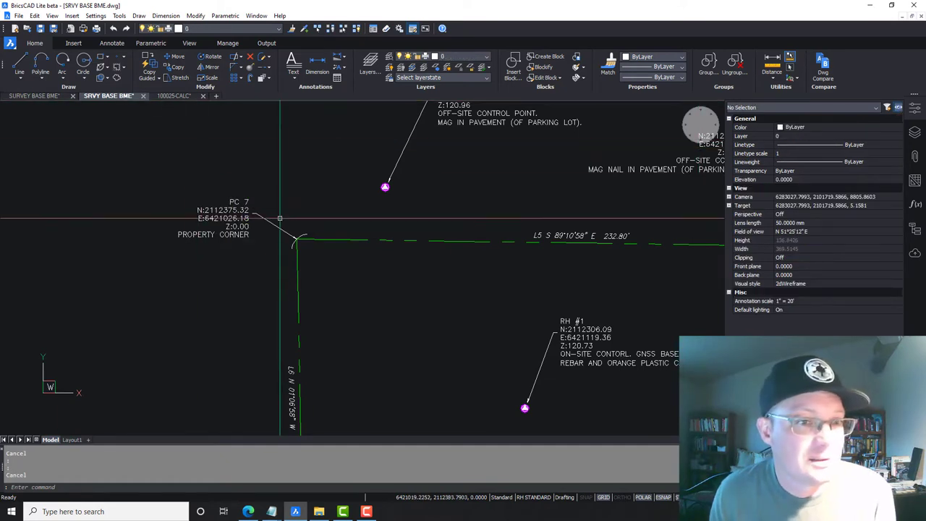
click(237, 227)
click(227, 220)
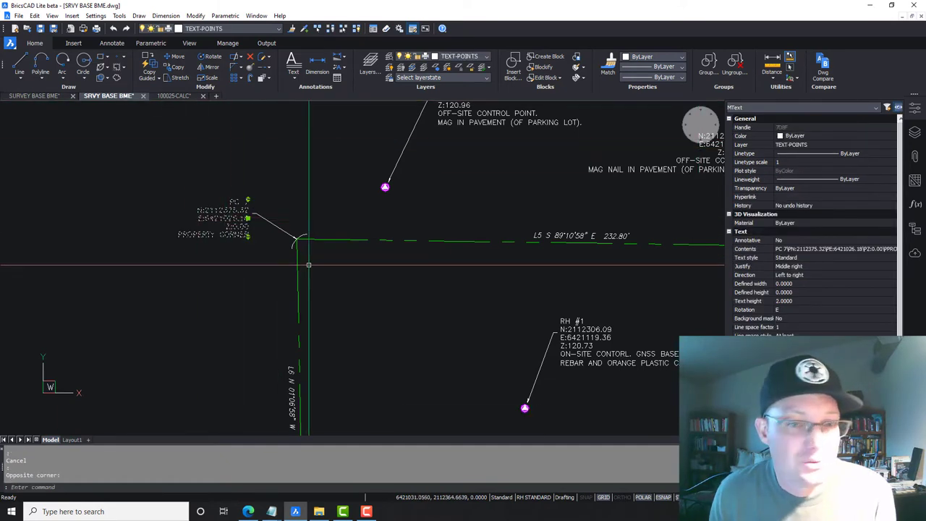
click(579, 235)
key(ctrl+c)
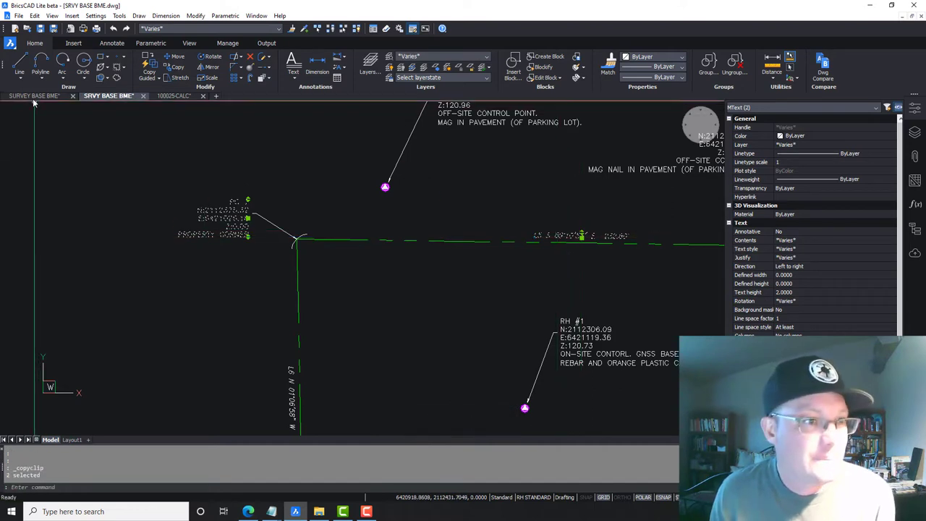
click(34, 15)
click(52, 64)
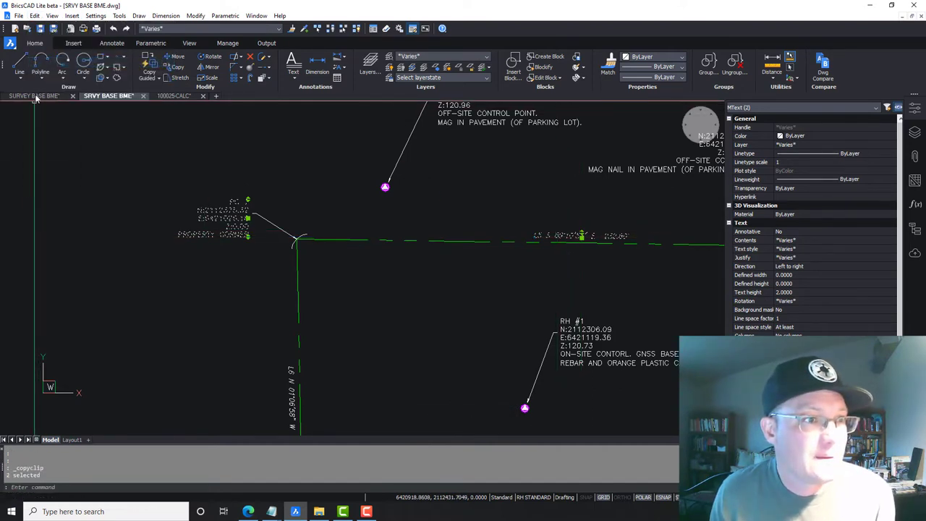
Paste the two copied texts into the SURVEY BASE BME drawing, in the empty area northwest of the small green parcel outline
click(18, 96)
click(34, 15)
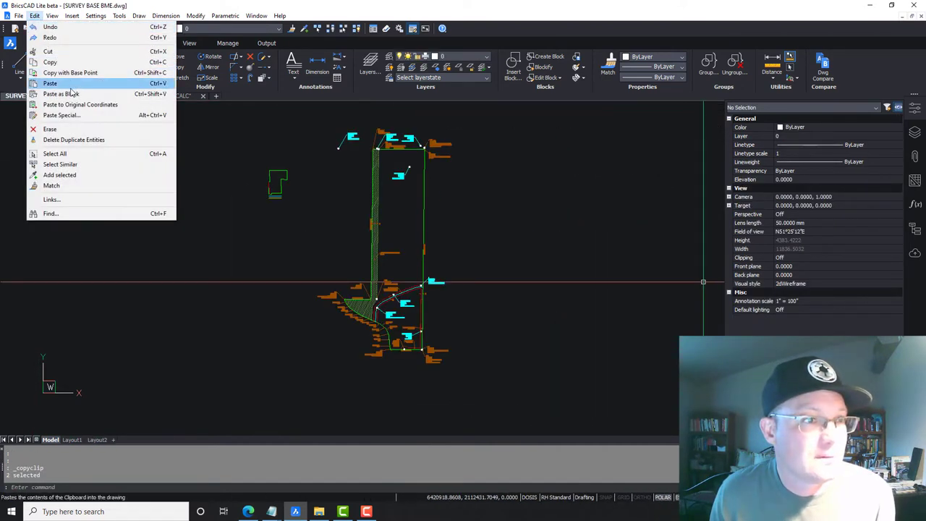
click(50, 83)
scroll(232, 180, up, 4)
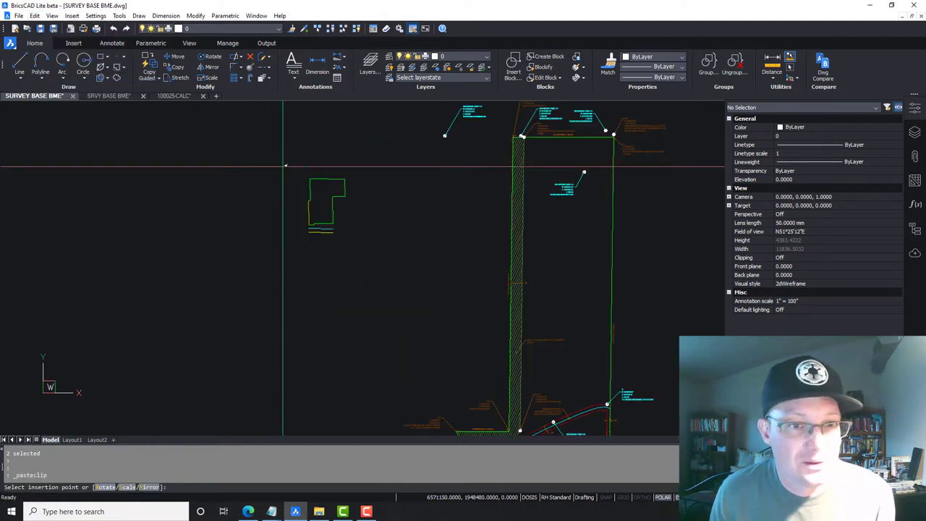
scroll(341, 159, up, 8)
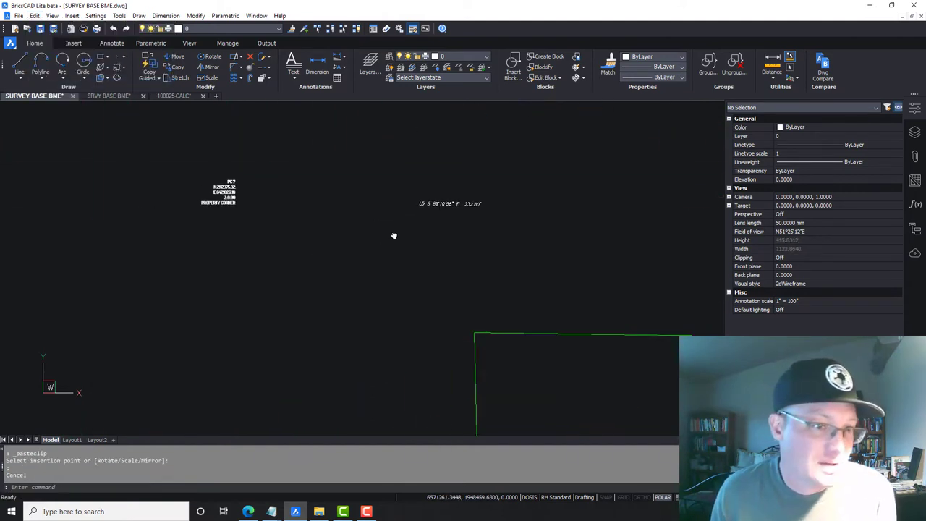
key(Escape)
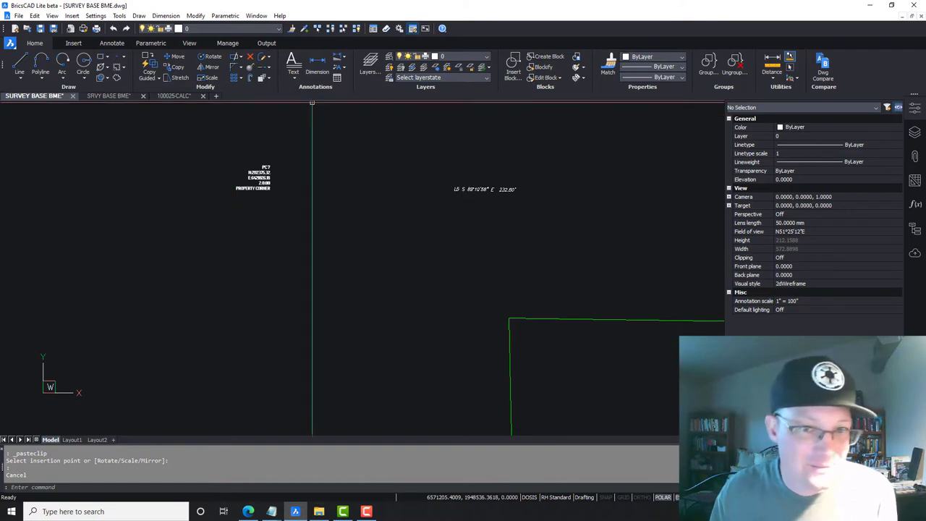
Merge the SURVEY-BOUNDARY-TEXT layer into a standard text layer in the Drawing Explorer
click(371, 63)
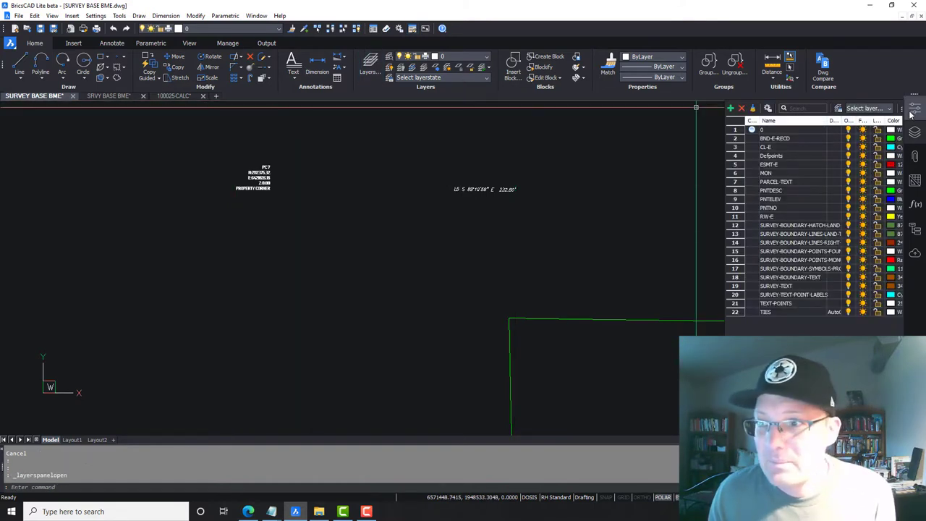
click(118, 16)
mouse_move(165, 24)
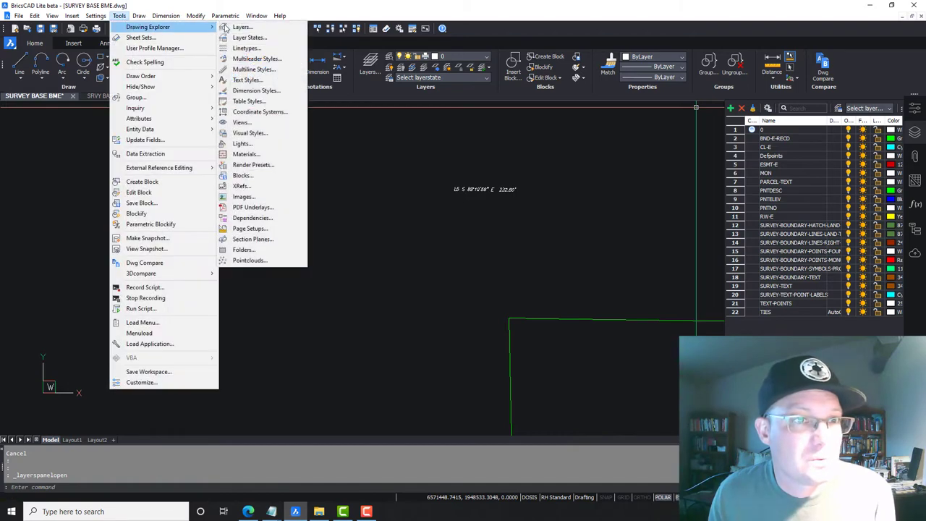
click(322, 25)
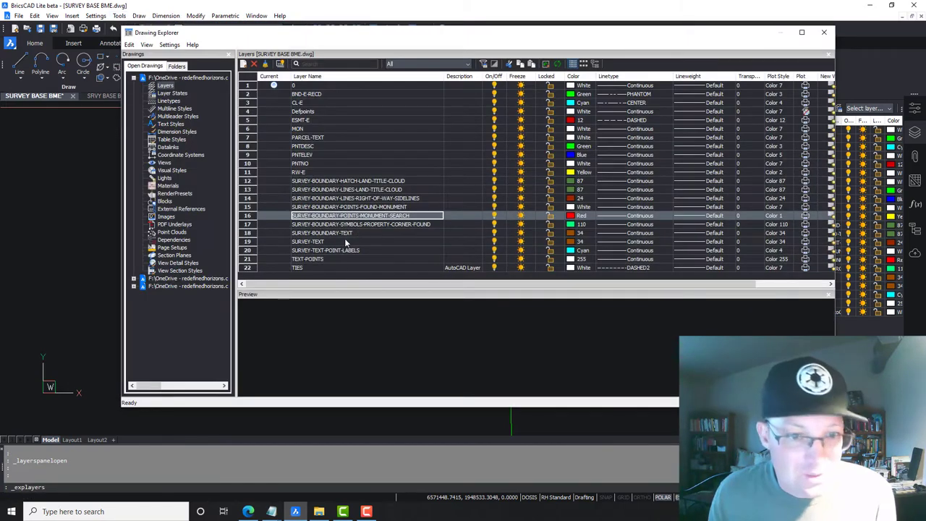
click(340, 234)
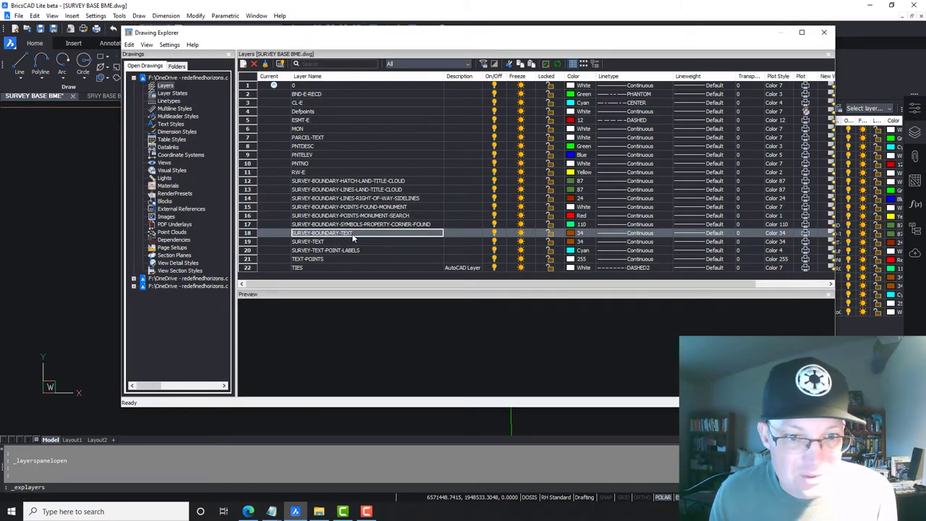
right_click(353, 237)
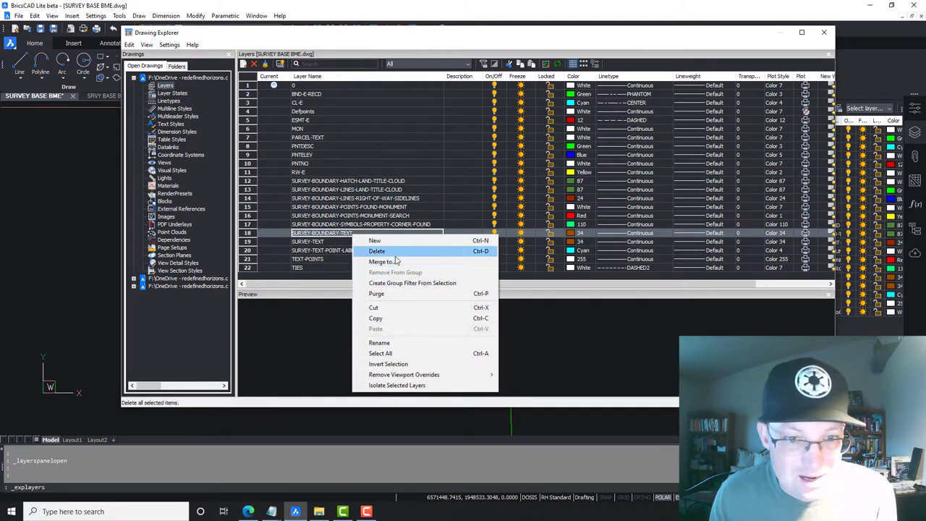
click(395, 262)
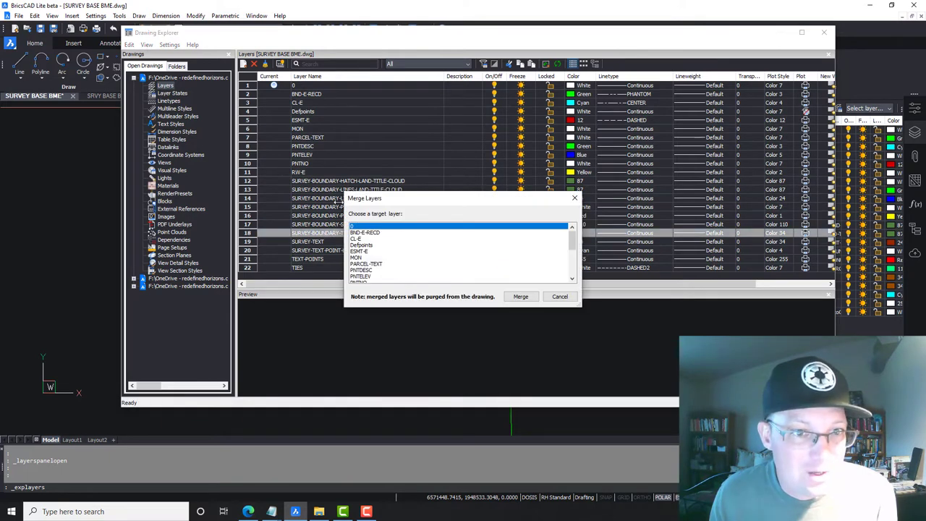
click(370, 269)
click(520, 297)
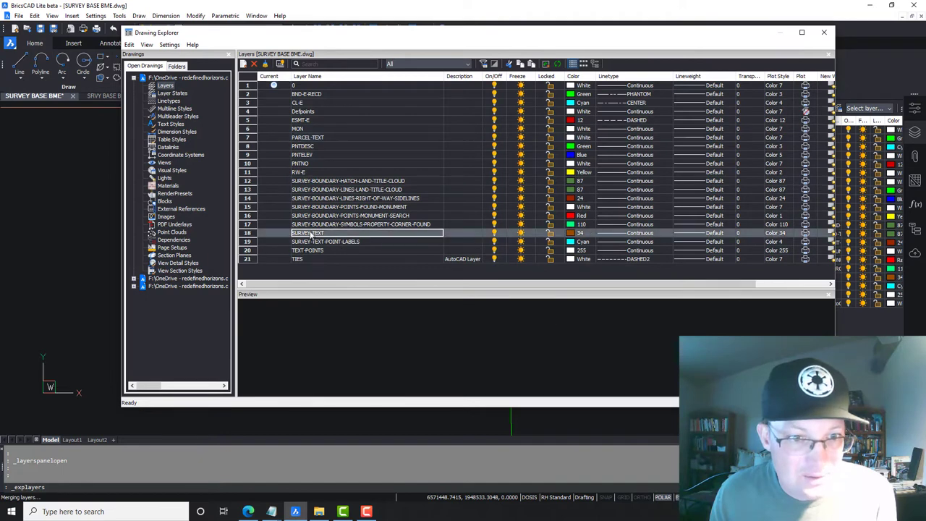
Merge the SURVEY-TEXT and SURVEY-TEXT-POINT-LABELS layers into the TEXT-POINTS layer
right_click(313, 233)
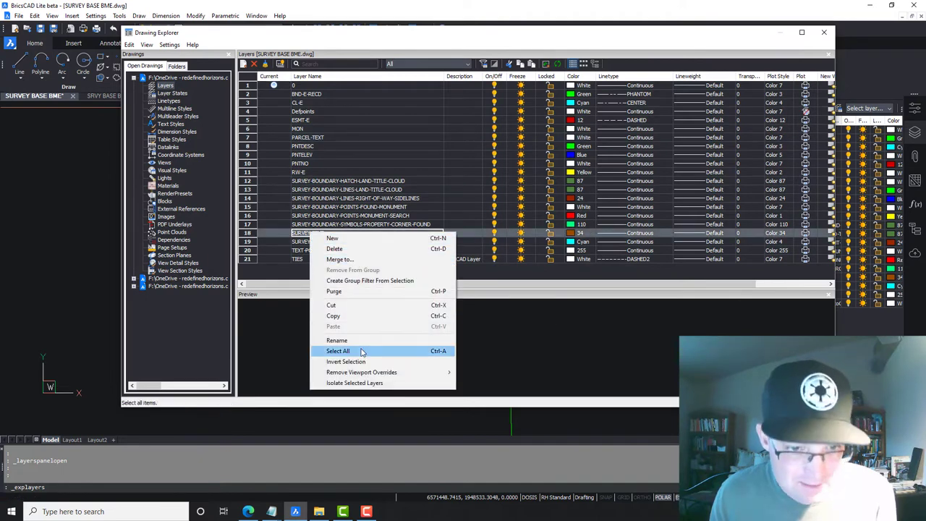
click(340, 259)
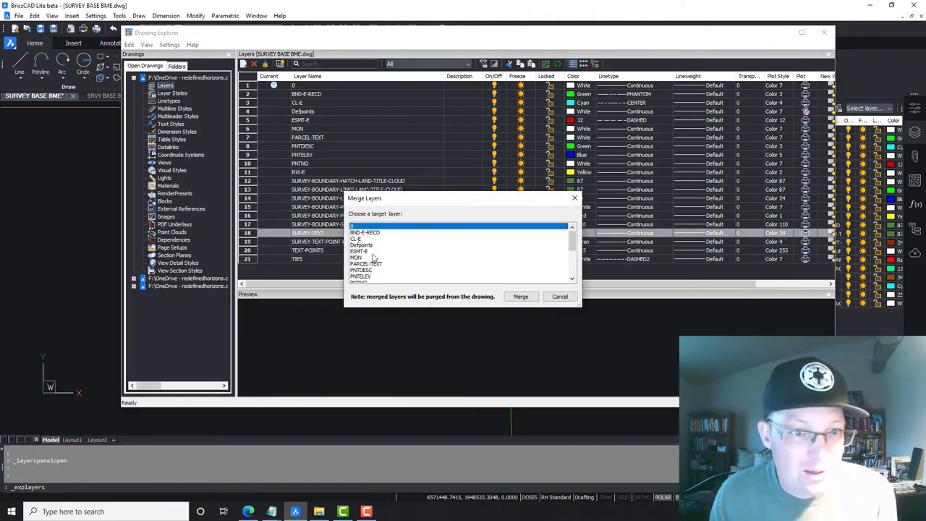
scroll(363, 259, down, 4)
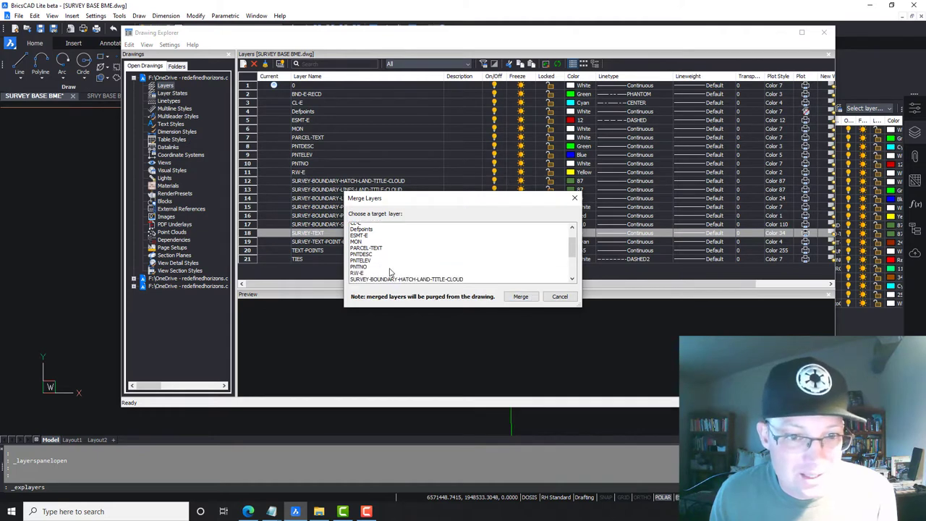
click(359, 270)
click(527, 297)
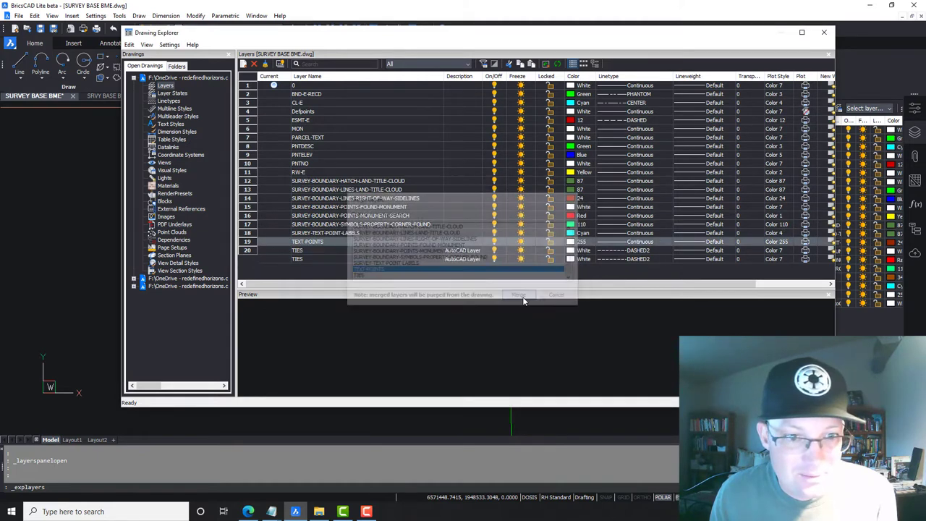
click(332, 236)
right_click(337, 237)
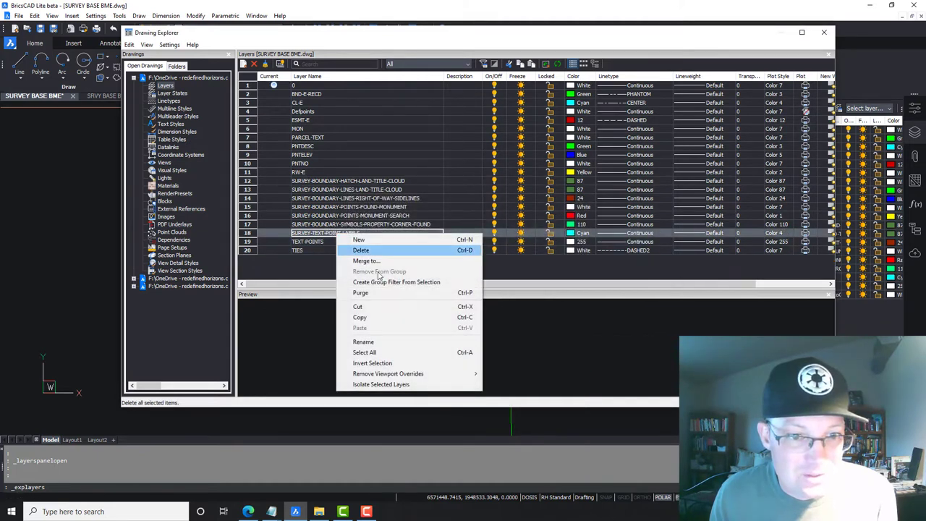
click(365, 261)
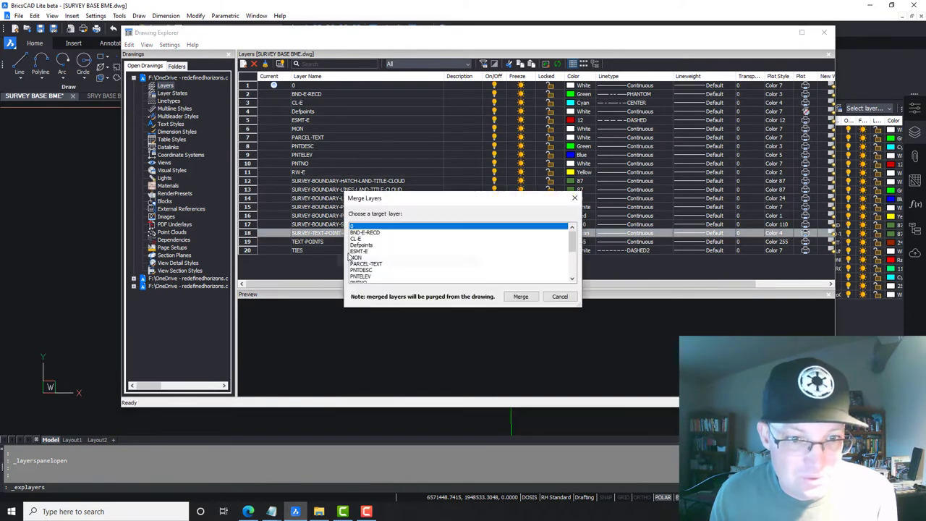
scroll(384, 261, down, 3)
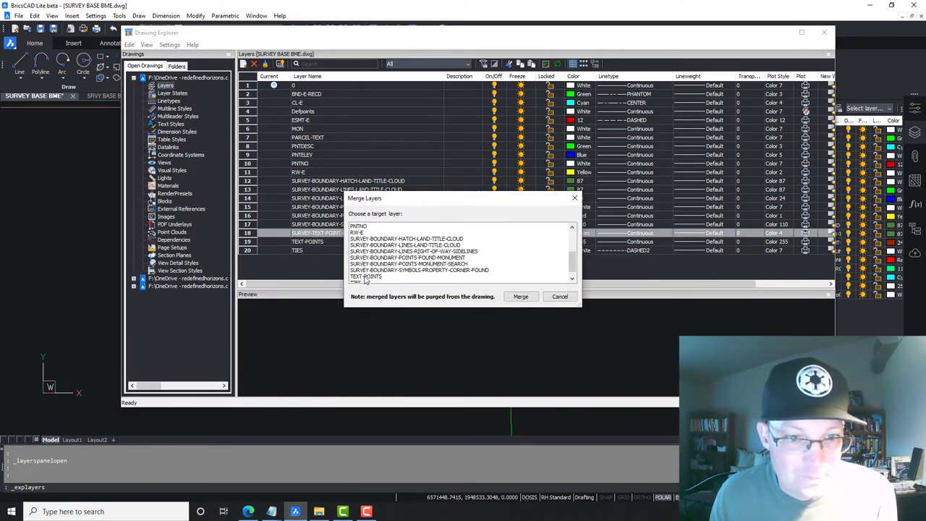
click(365, 277)
click(520, 297)
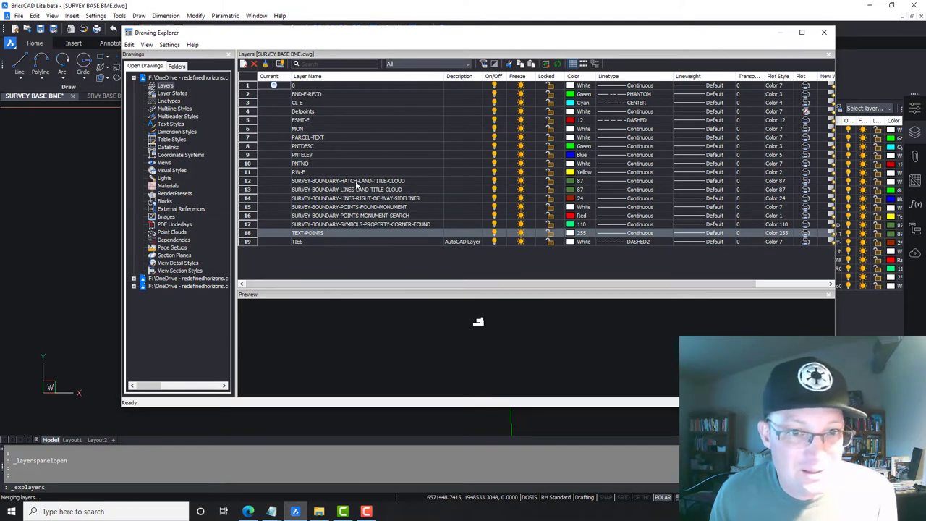
Check the two SURVEY-BOUNDARY-POINTS layers' previews and freeze all layers from BND-E-RECD through SURVEY-BOUNDARY-LINES-RIGHT-OF-WAY-SIDELINES
click(390, 200)
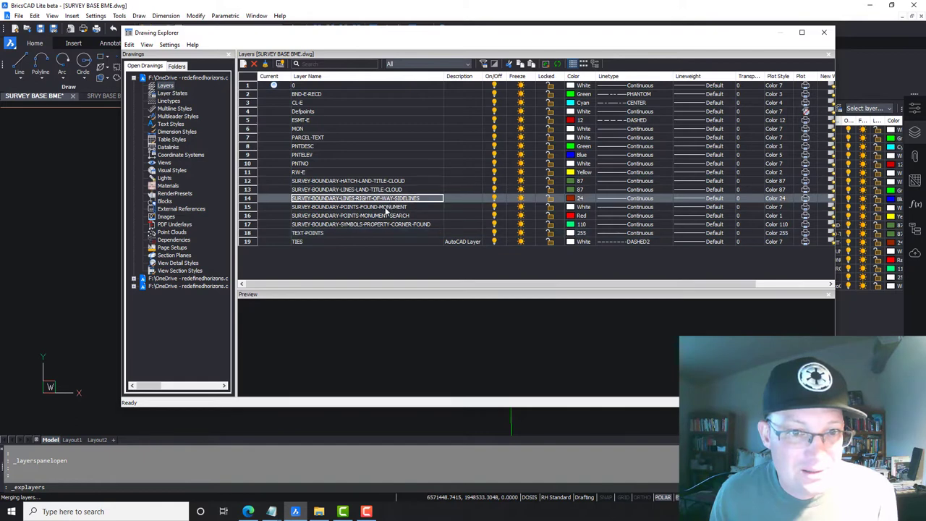
click(385, 209)
click(385, 216)
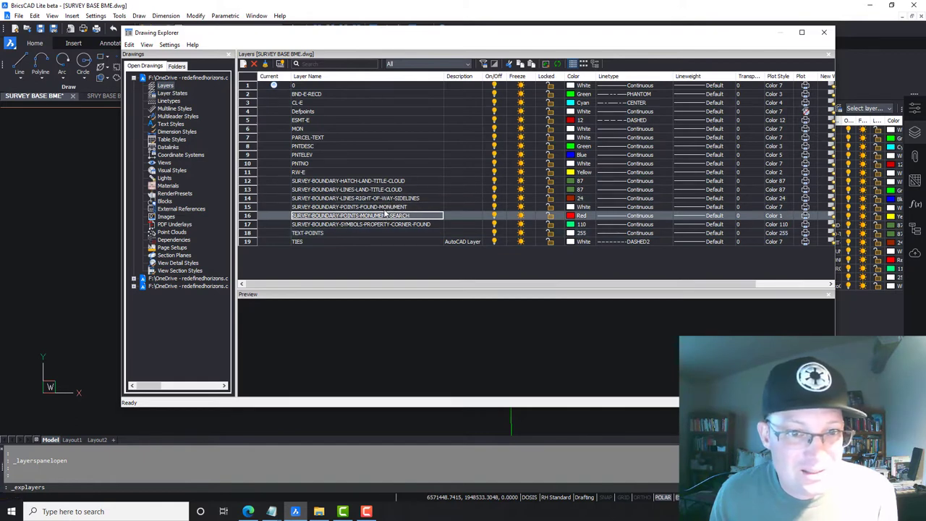
click(385, 209)
click(385, 216)
click(382, 208)
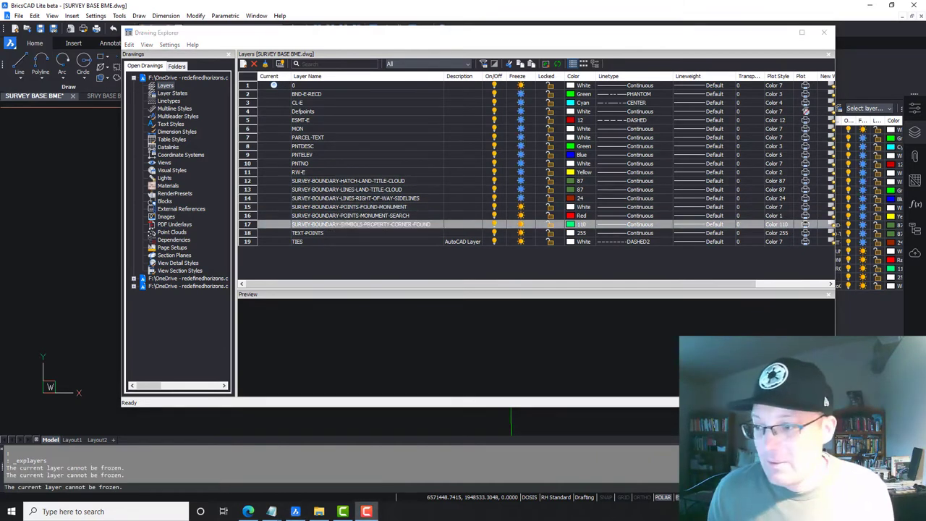
Merge the SURVEY-BOUNDARY-SYMBOLS-PROPERTY-CORNER-FOUND layer into the MON layer
right_click(394, 226)
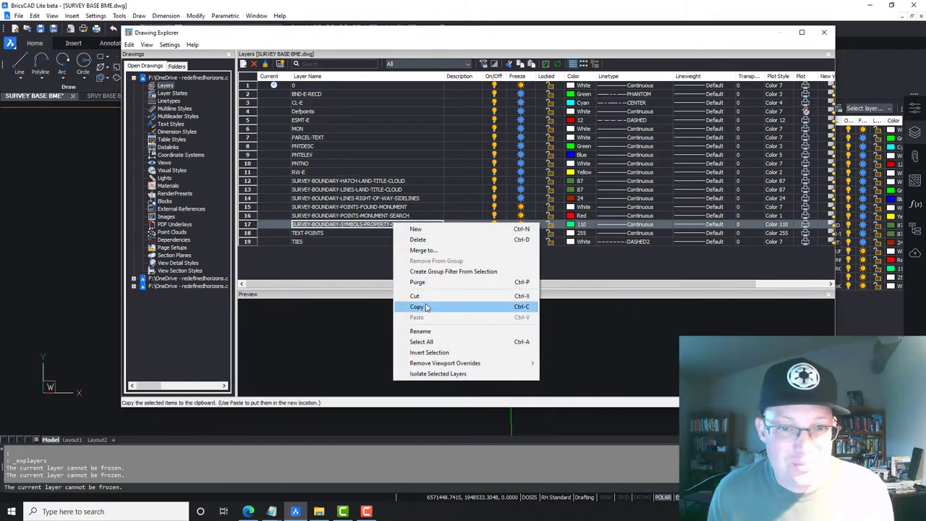
click(428, 250)
scroll(385, 252, down, 4)
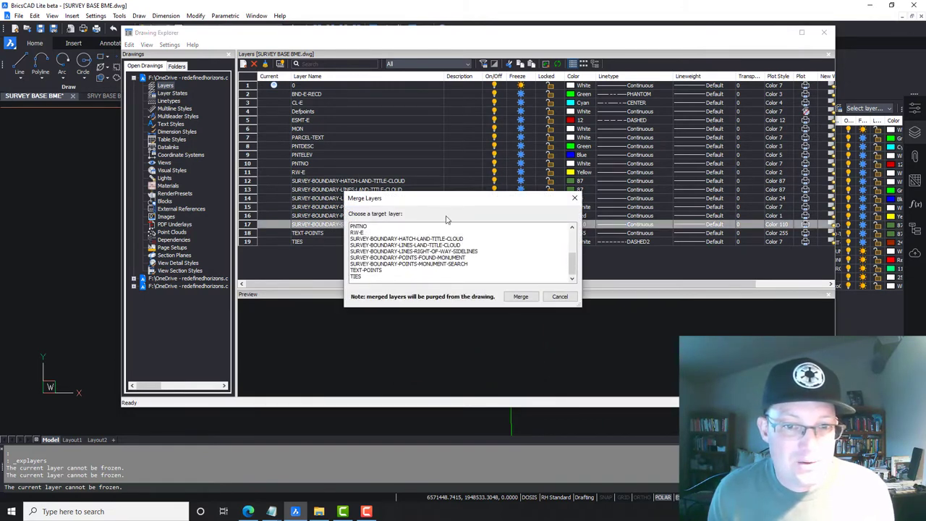
drag(456, 202, 545, 173)
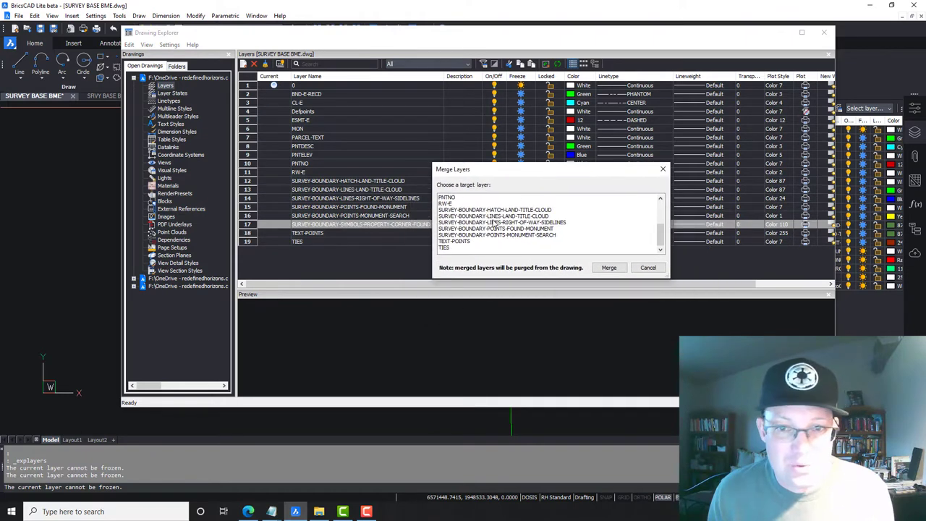
scroll(486, 226, up, 1)
scroll(484, 226, up, 3)
click(447, 228)
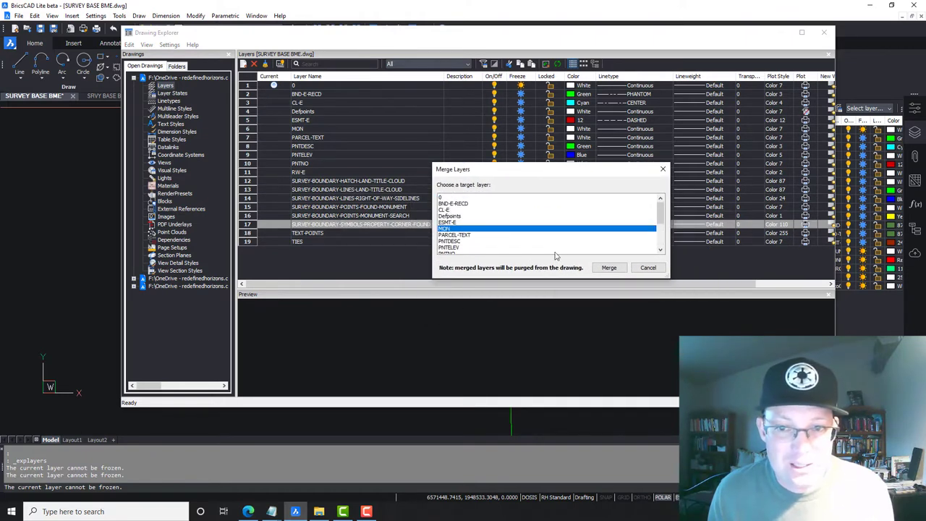
click(610, 267)
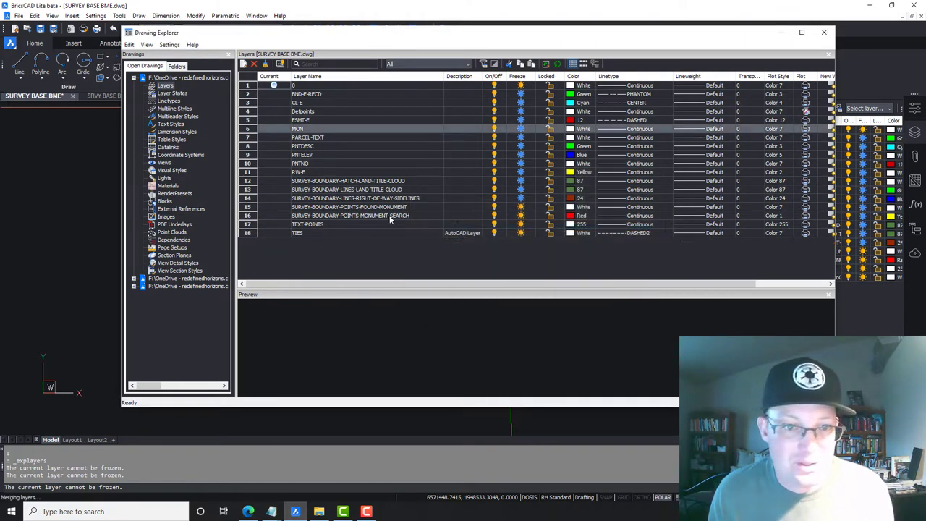
Freeze the TIES and TEXT-POINTS layers and close the Drawing Explorer
click(518, 235)
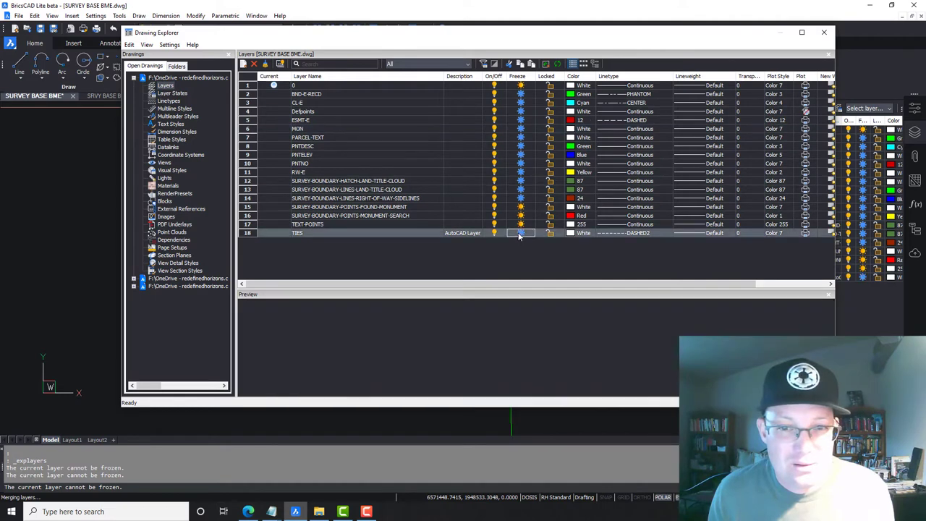
click(522, 225)
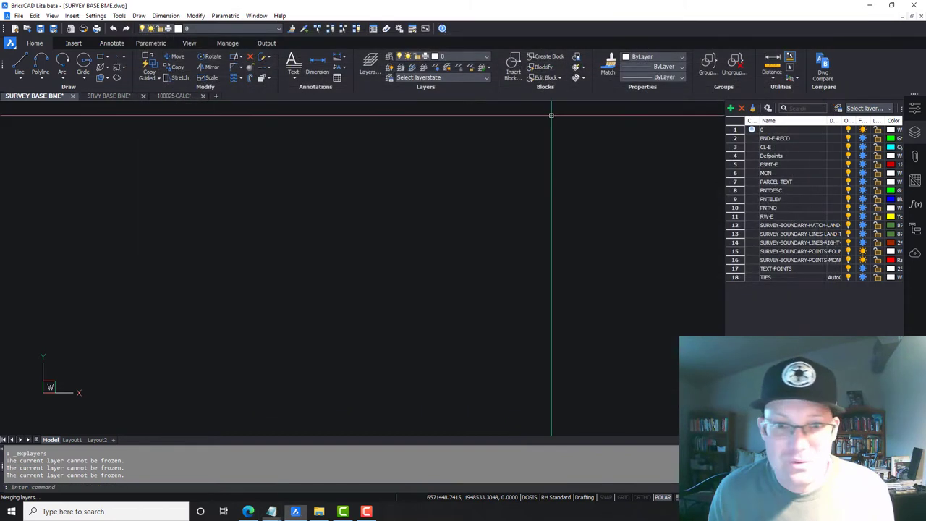
click(823, 32)
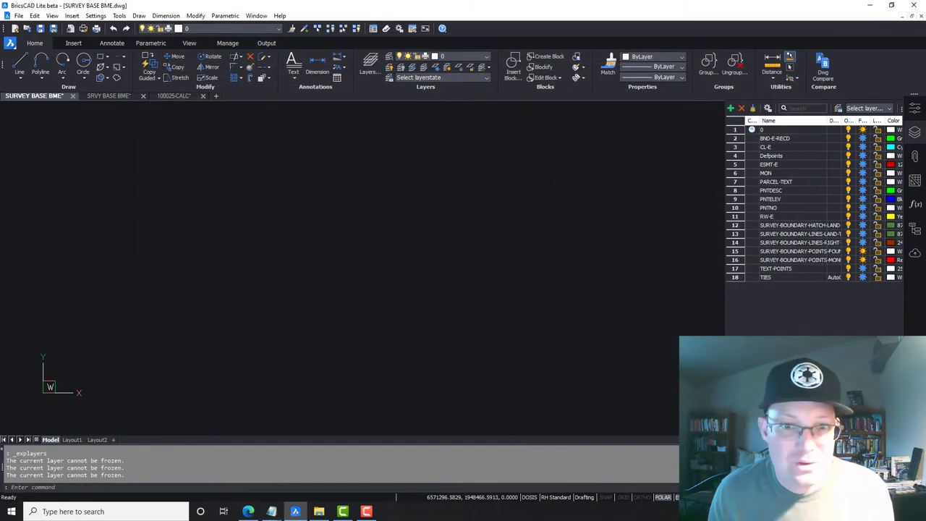
Erase all the points still visible on the unfrozen layers across the drawing's full extents
middle_click(454, 209)
middle_click(454, 209)
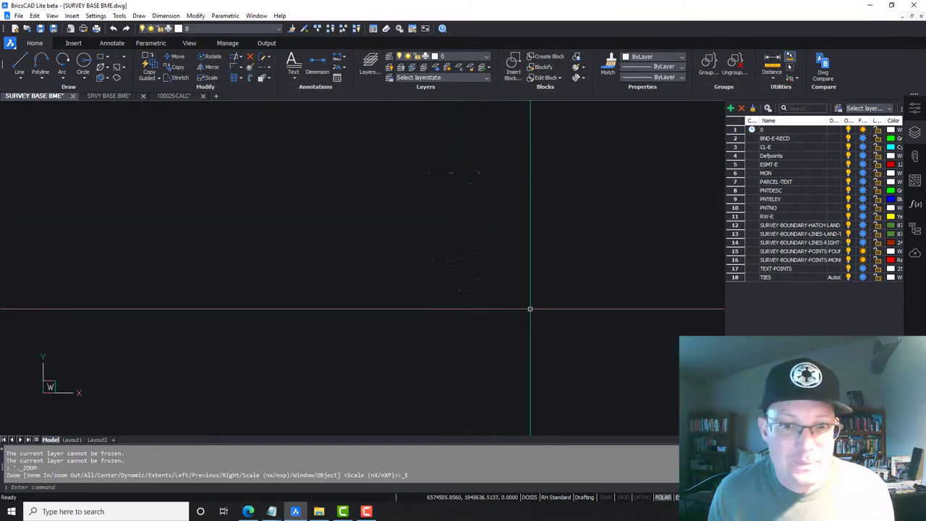
drag(541, 320, 421, 174)
key(Delete)
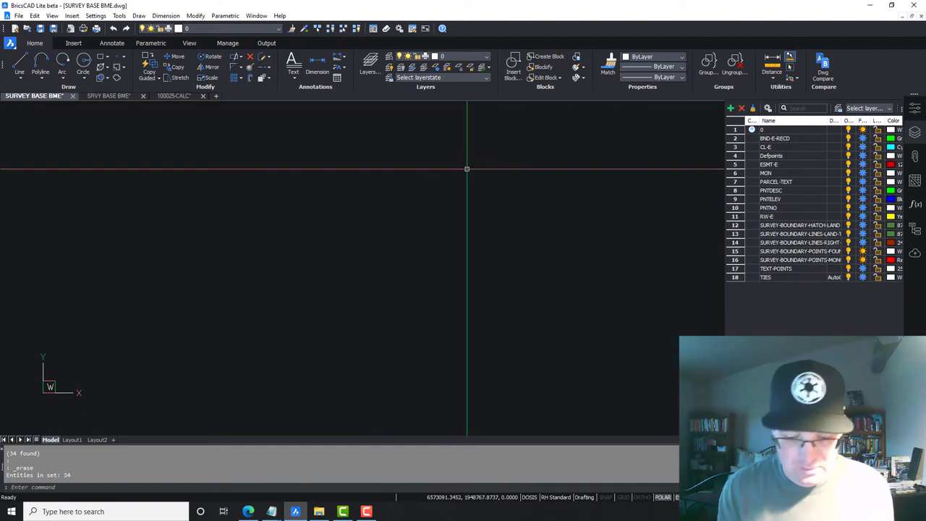
Restore the previous layer settings with the LAYERP command
text(LAYCUR)
key(Return)
key(Escape)
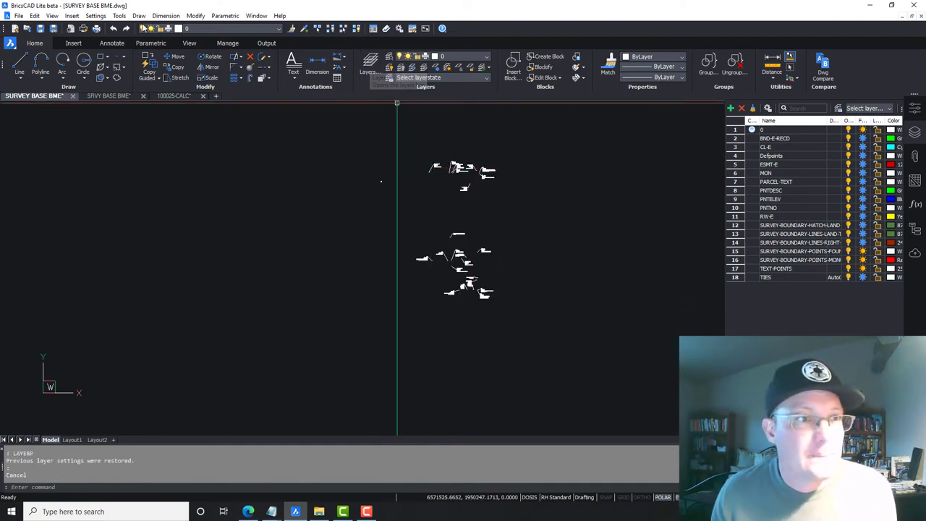
Keep layer 0 current and delete the SURVEY-BOUNDARY-POINTS-FOUND-MONUMENT and SURVEY-BOUNDARY-POINTS-MONUMENT-SEARCH layers
click(118, 15)
mouse_move(132, 27)
click(243, 27)
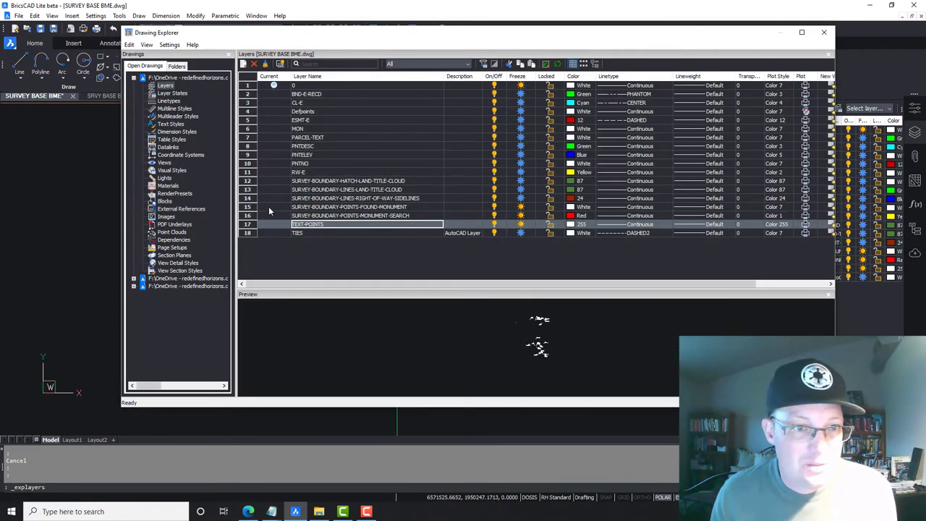
click(273, 208)
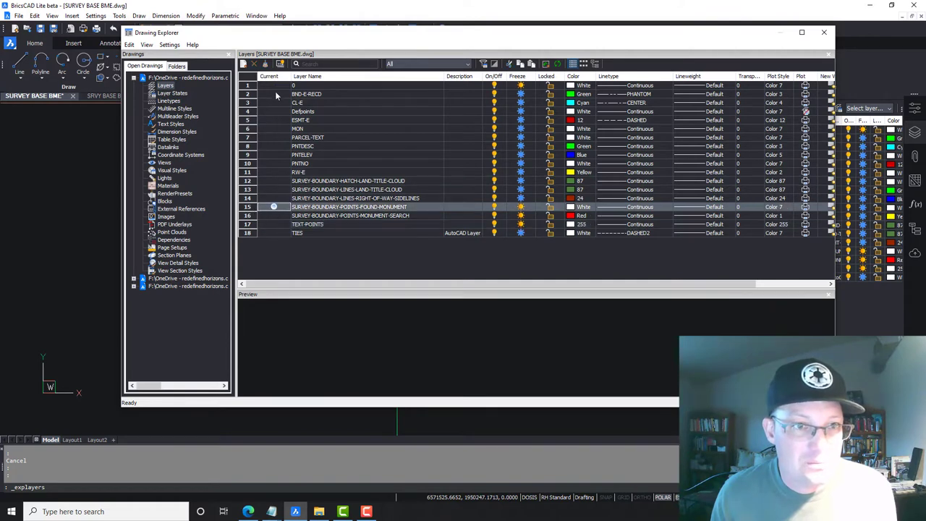
click(274, 86)
click(252, 208)
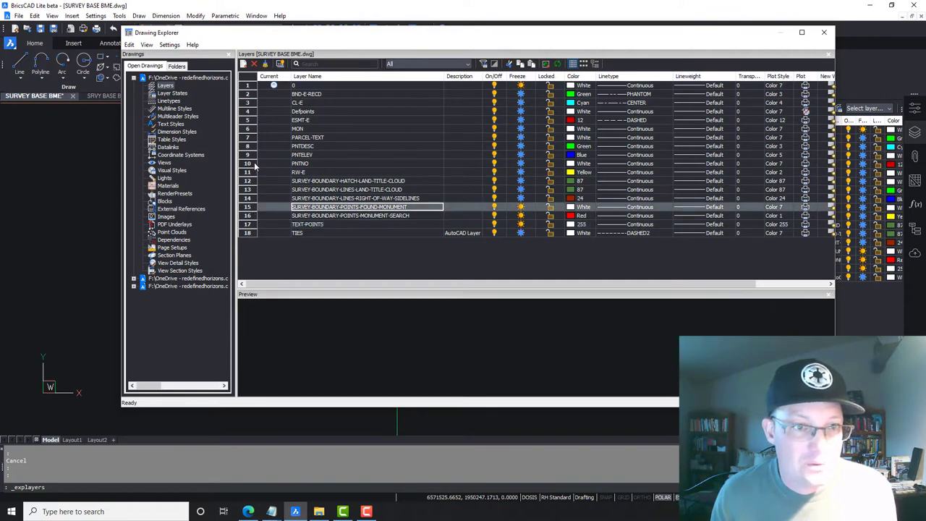
click(253, 64)
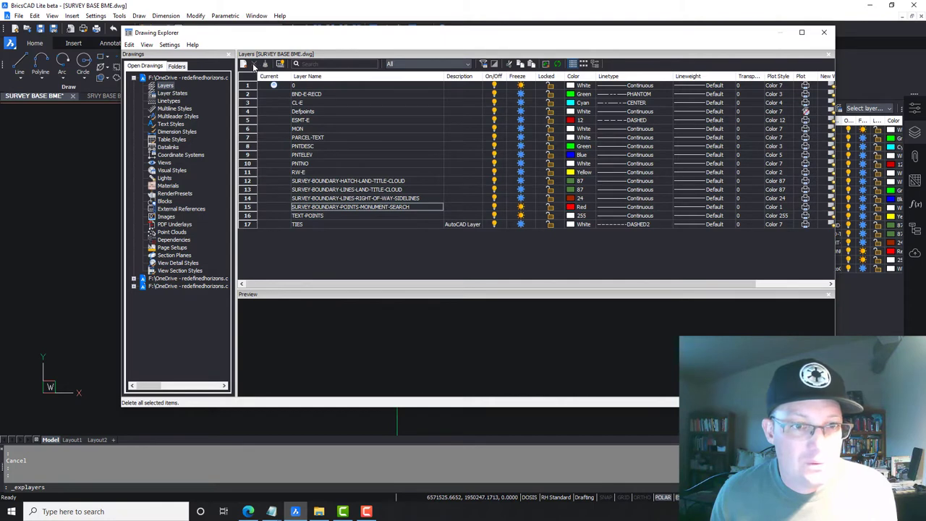
click(252, 208)
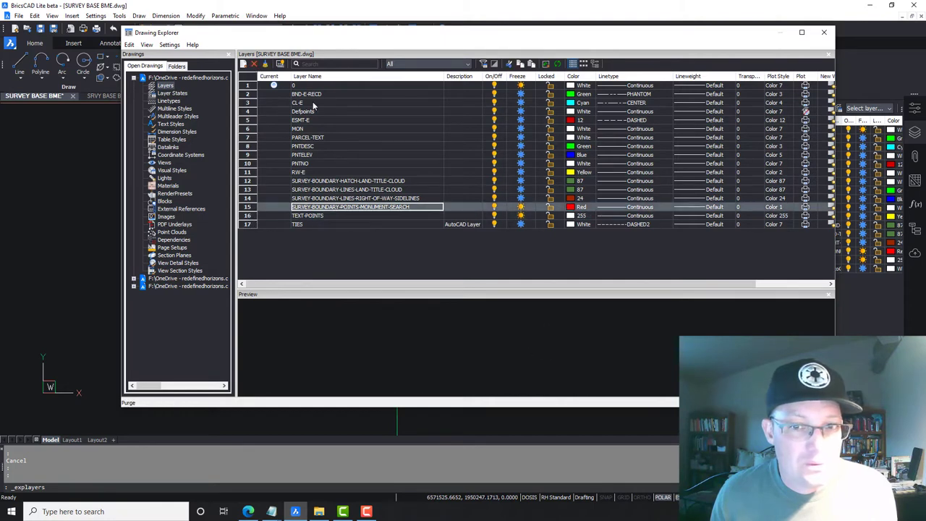
click(257, 64)
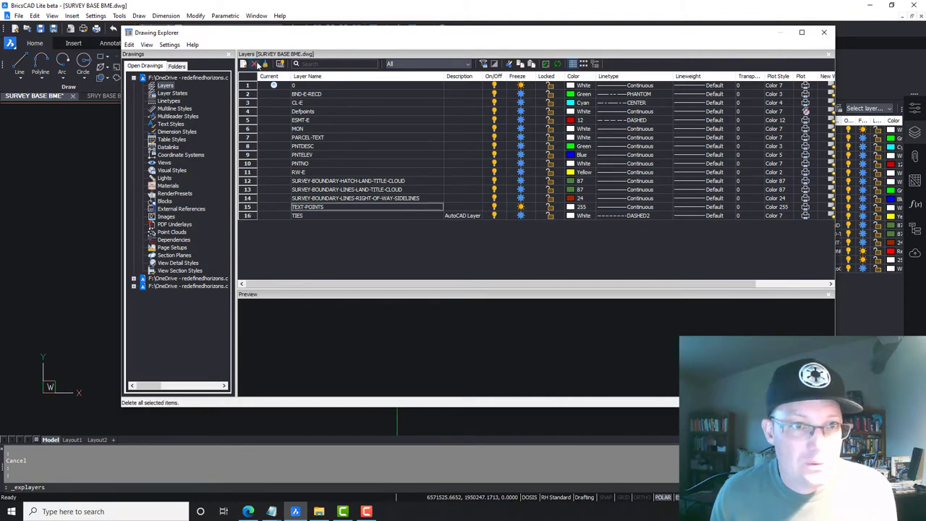
Delete the SURVEY-BOUNDARY-LINES-RIGHT-OF-WAY-SIDELINES layer
click(357, 199)
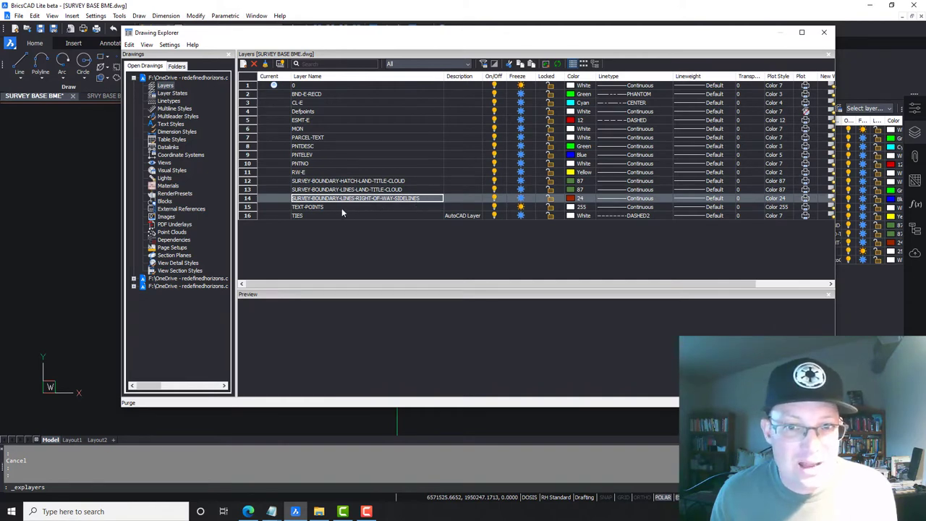
click(255, 63)
click(471, 214)
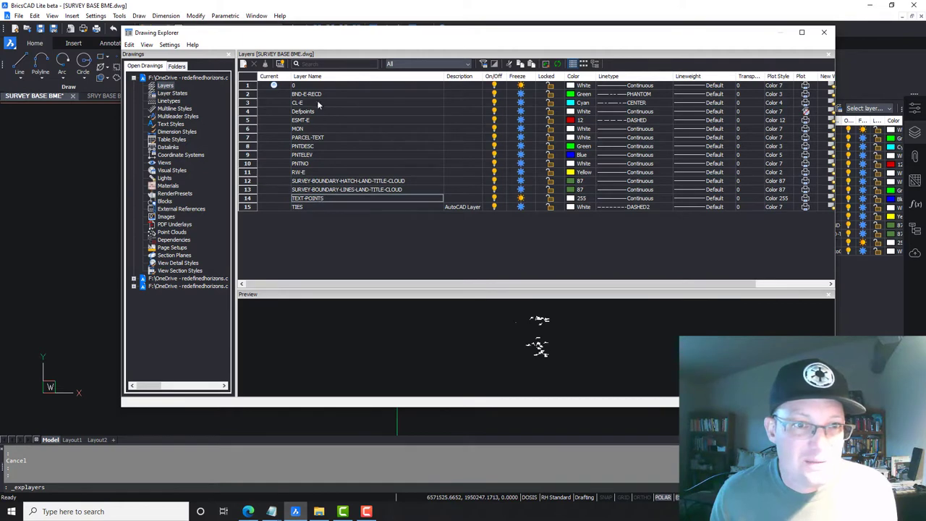
Rename the SURVEY-BOUNDARY-HATCH-LAND-TITLE-CLOUD layer as TTL-CLD
click(339, 111)
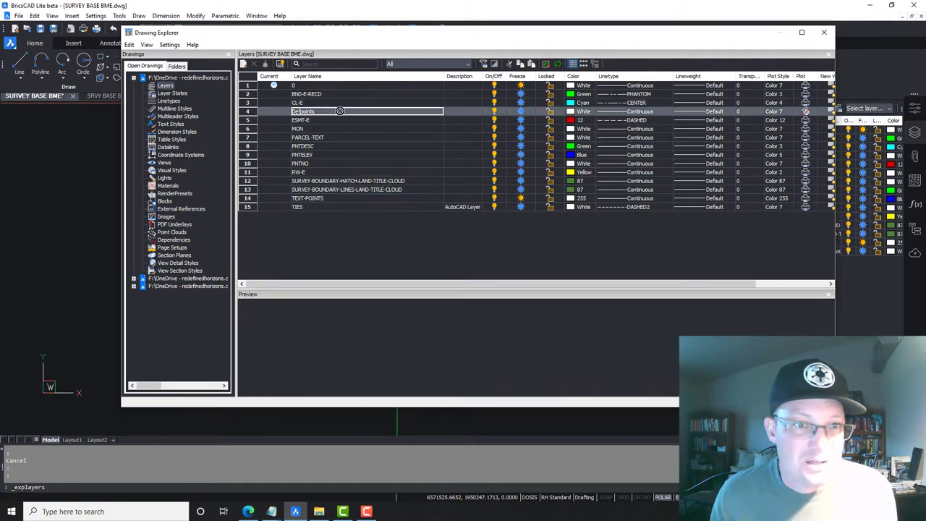
click(331, 181)
click(337, 189)
click(344, 181)
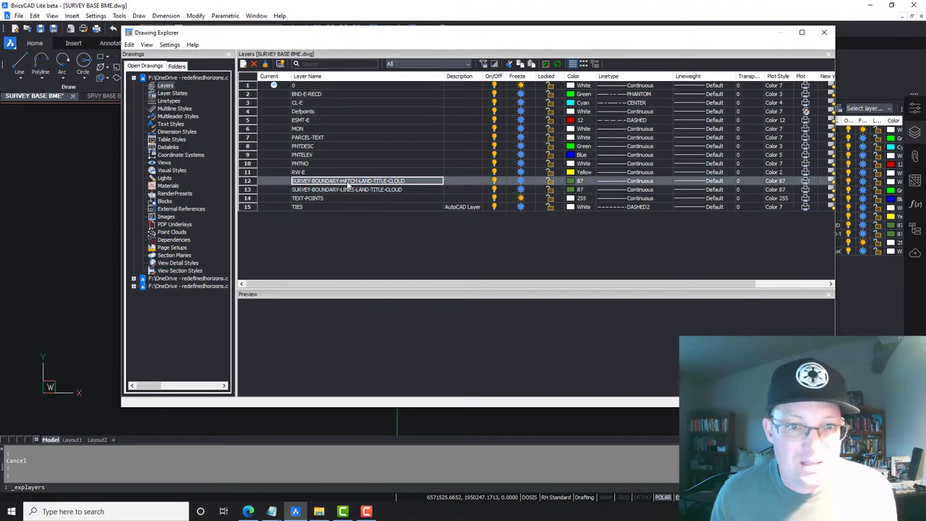
right_click(408, 184)
click(433, 290)
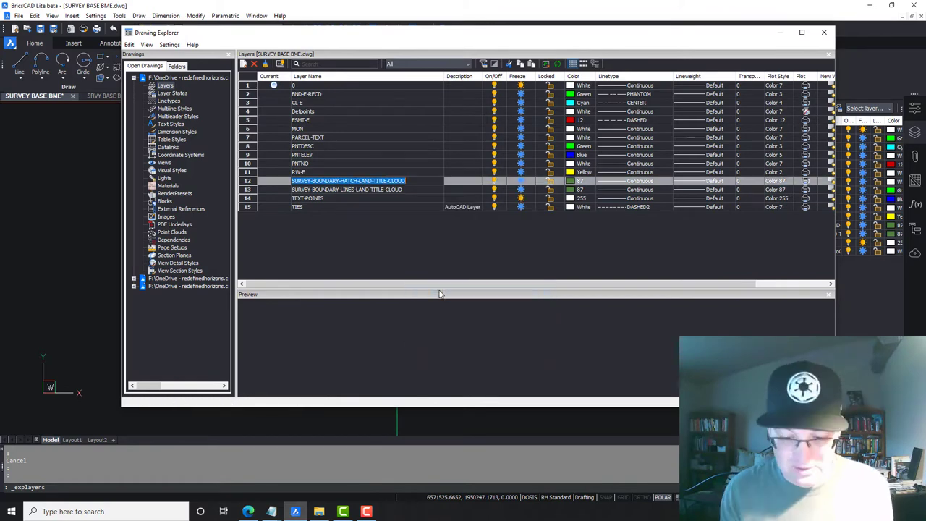
key(BackSpace)
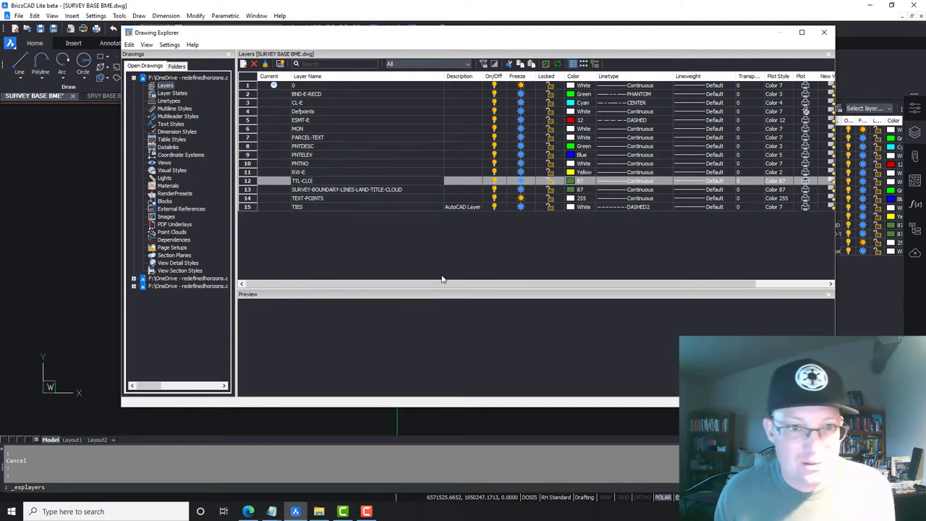
Merge the SURVEY-BOUNDARY-LINES-LAND-TITLE-CLOUD layer into TTL-CLD
double_click(397, 190)
right_click(399, 191)
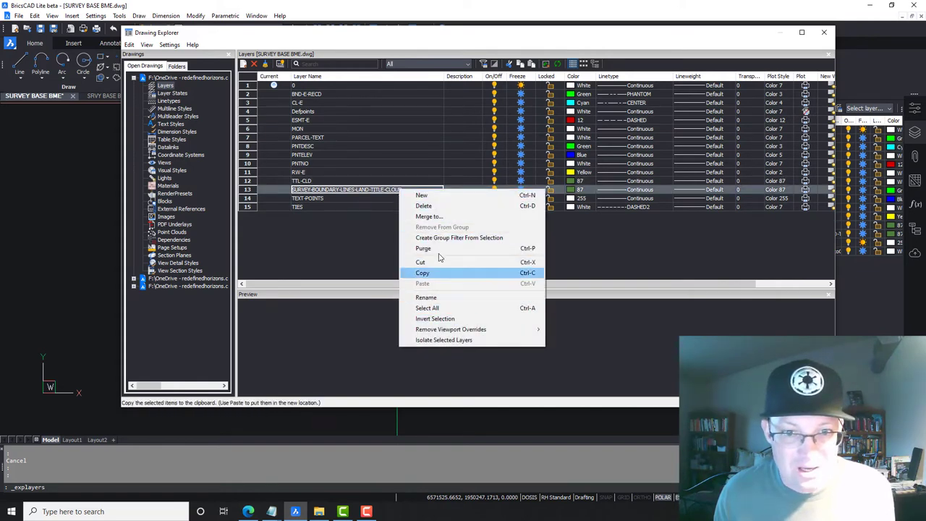
click(438, 216)
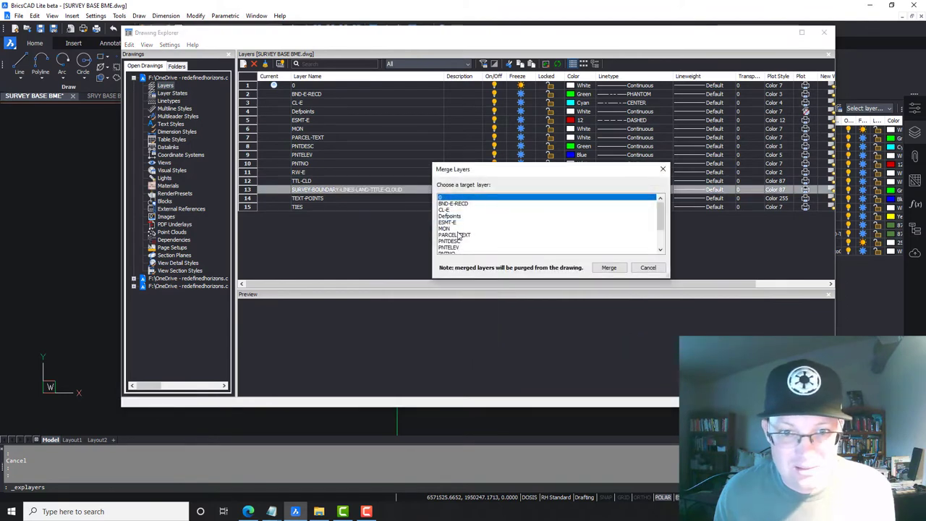
scroll(459, 240, down, 2)
click(447, 247)
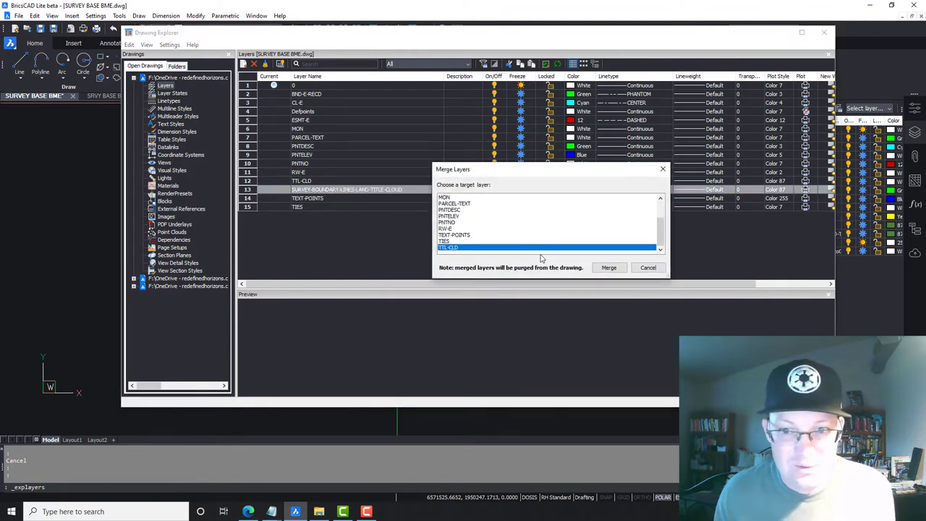
click(608, 267)
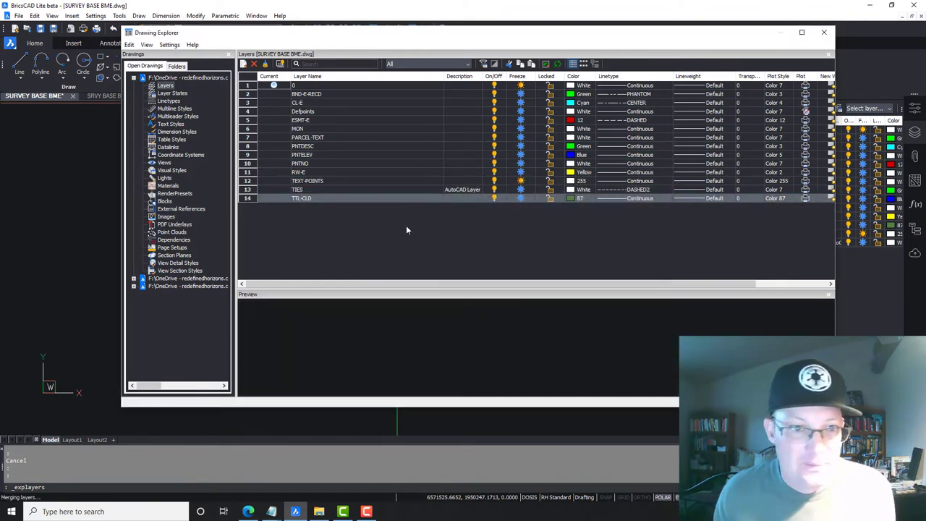
Purge the three point label layers PNTDESC, PNTELEV and PNTNO from the drawing
double_click(313, 147)
double_click(316, 164)
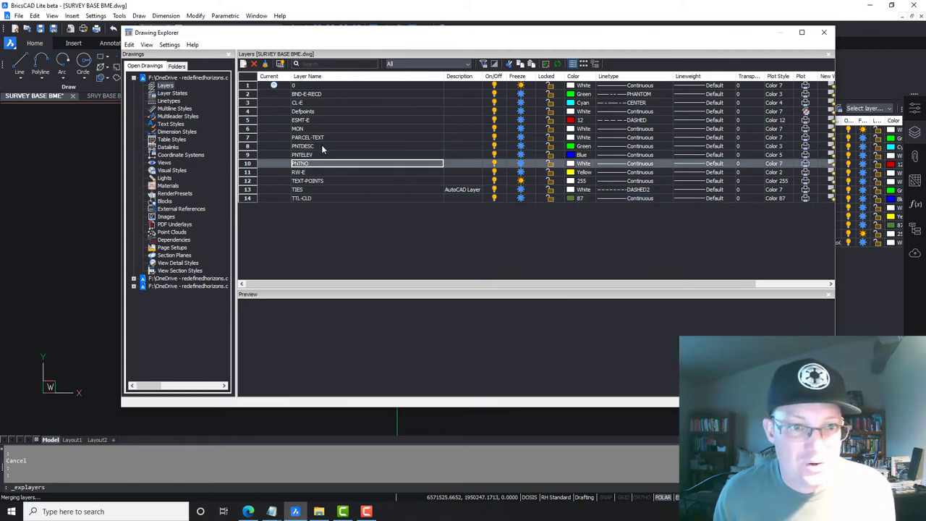
shift+click(322, 148)
right_click(324, 149)
click(358, 208)
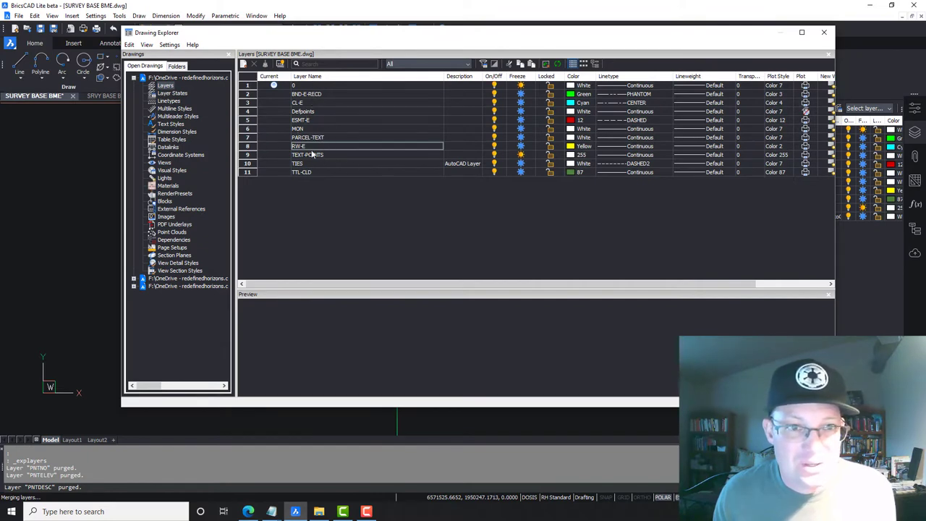
Try to delete or merge the Defpoints layer under its own name
click(311, 112)
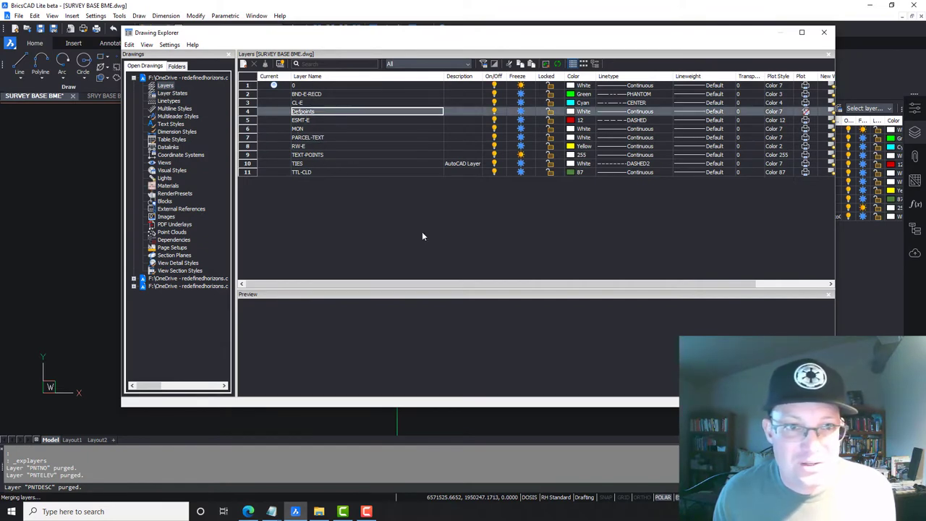
right_click(343, 115)
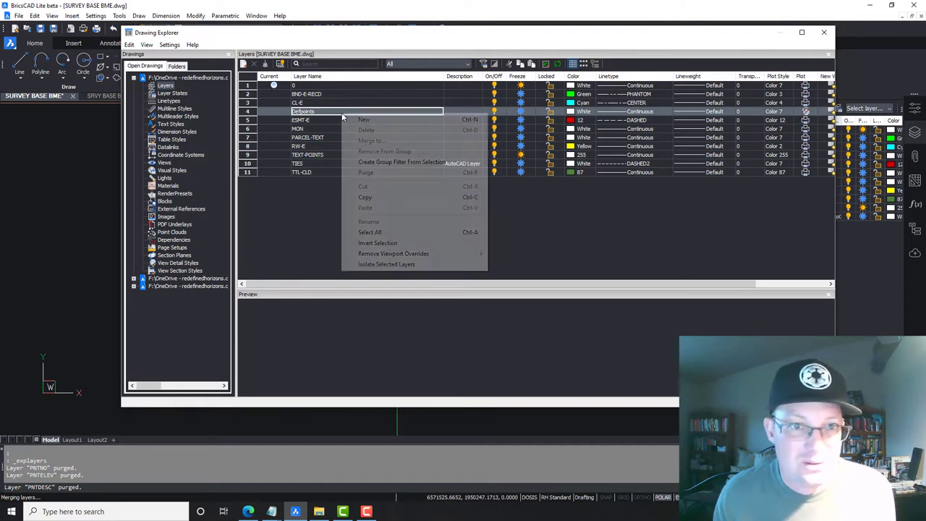
click(297, 238)
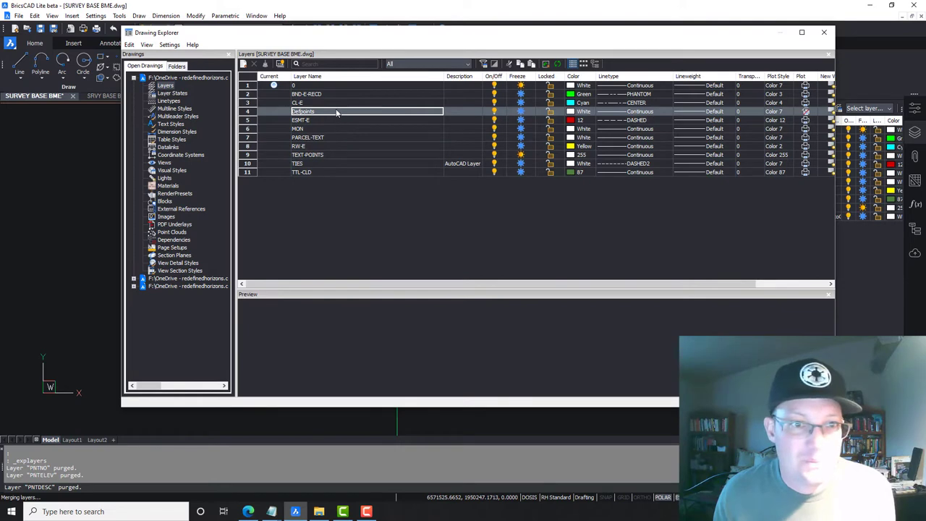
right_click(336, 113)
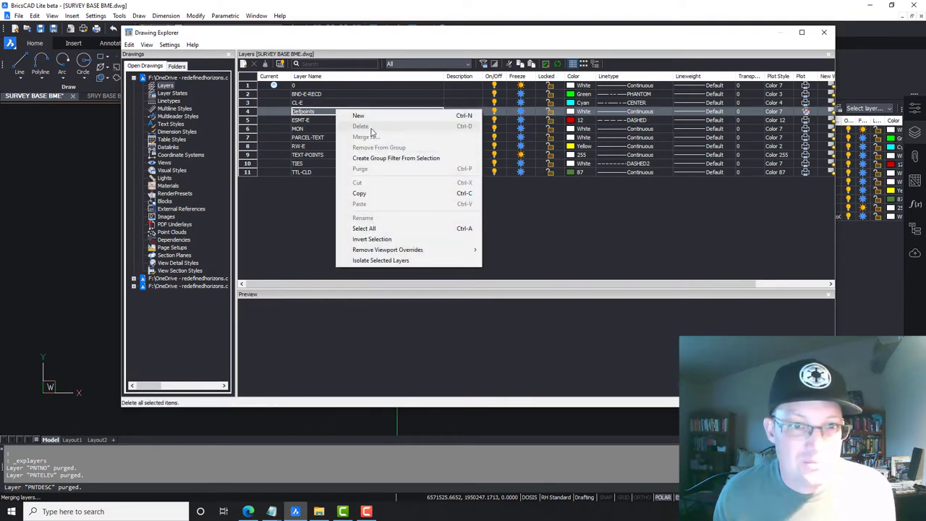
click(325, 217)
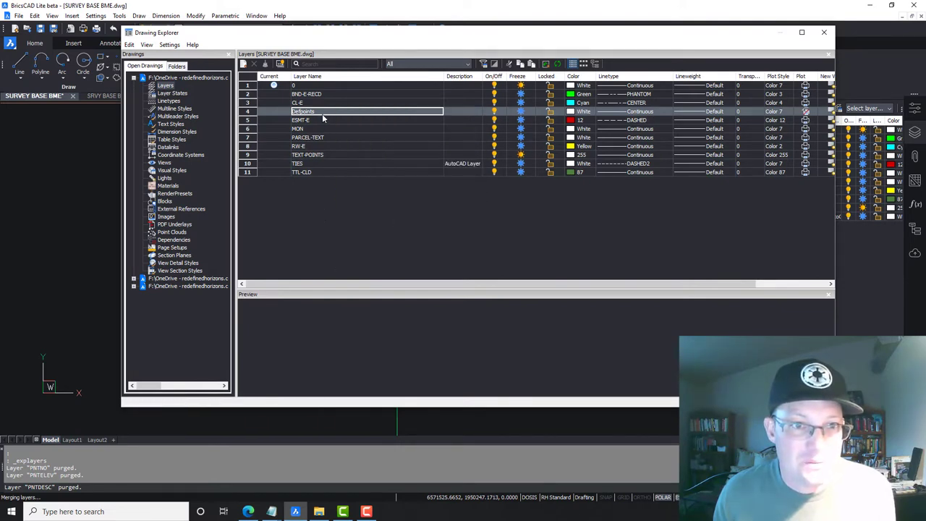
Rename the Defpoints layer as junk, merge it into layer 0 and close the Drawing Explorer
click(322, 114)
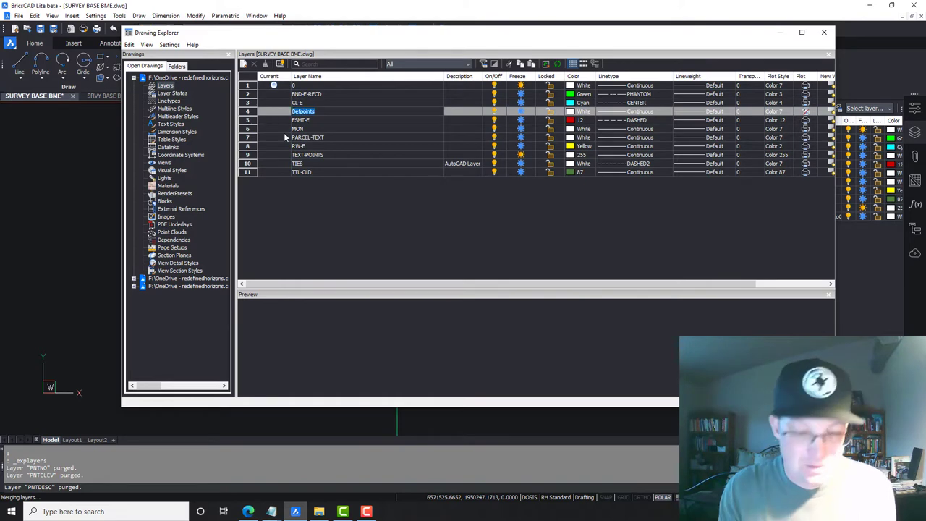
text(junk)
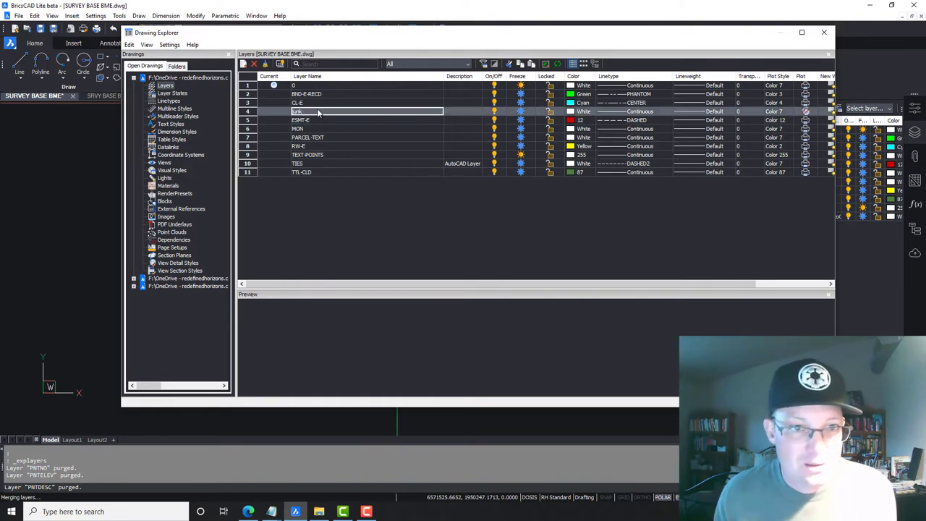
right_click(319, 113)
click(341, 138)
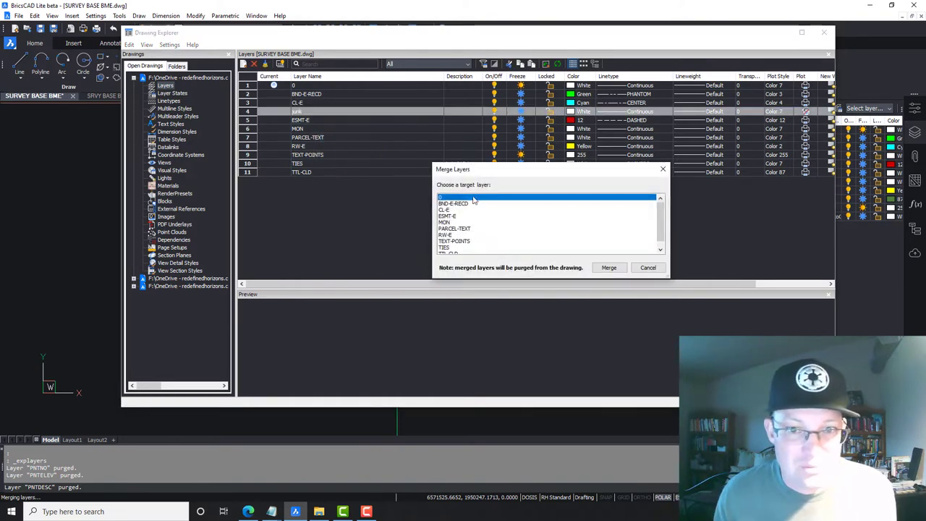
click(609, 268)
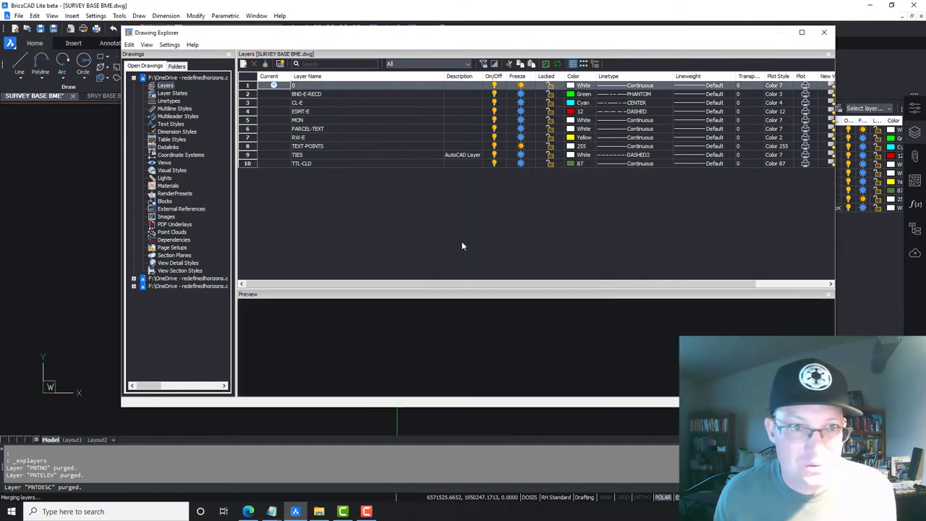
click(824, 34)
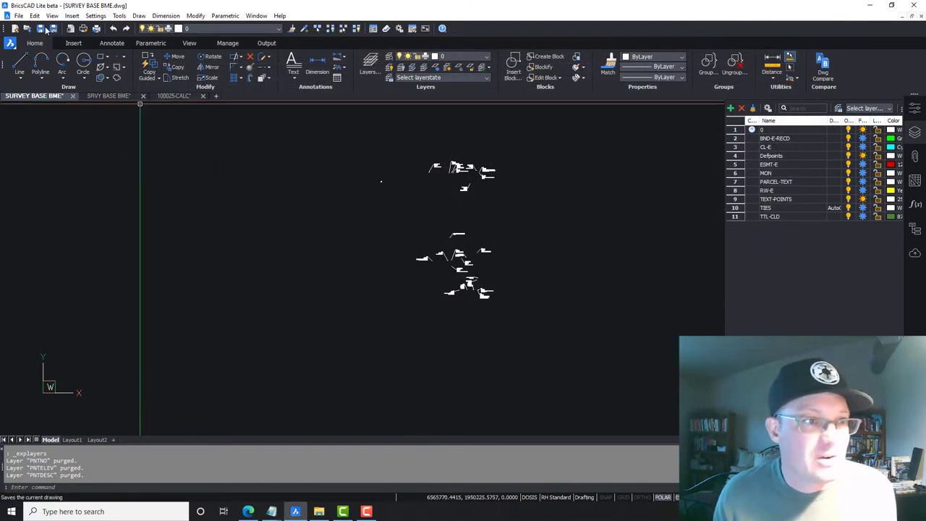
Save the drawing and thaw all of its layers
click(42, 28)
click(444, 72)
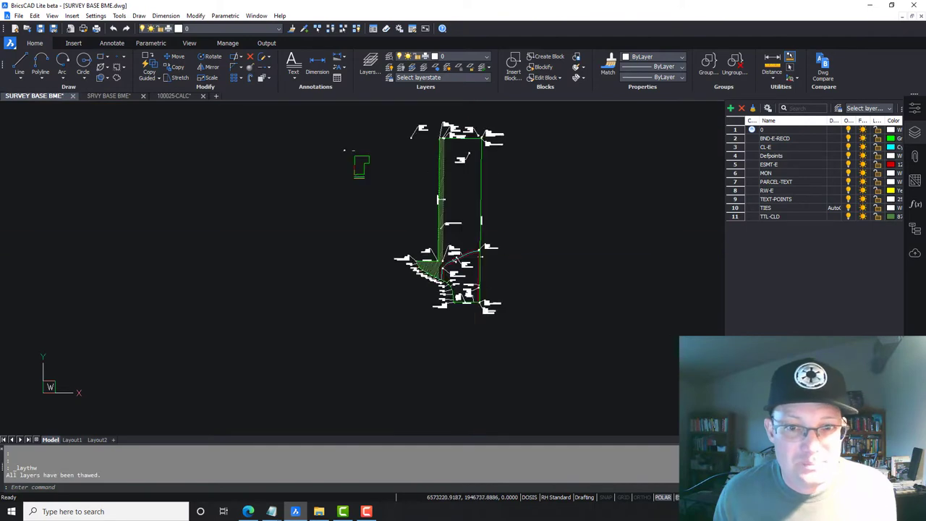
Check the layer of the east boundary line near PC2 and try a global linetype scale (LTSCALE) of 100
scroll(424, 307, up, 6)
middle_drag(423, 308, 286, 195)
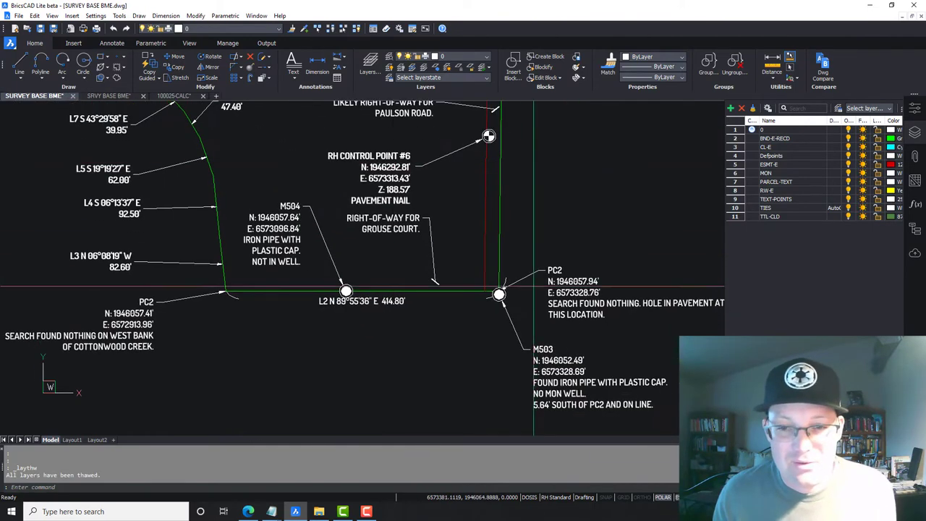
click(525, 251)
key(Escape)
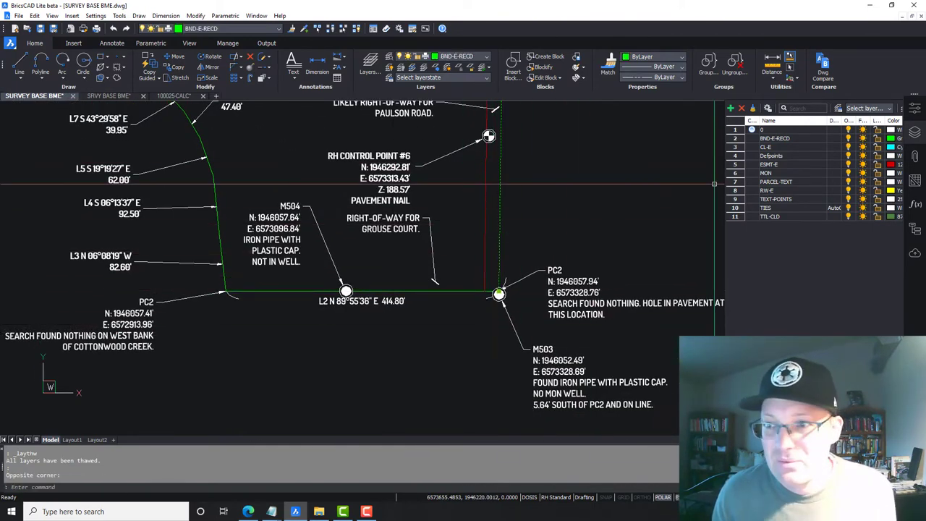
text(ltscale)
key(Return)
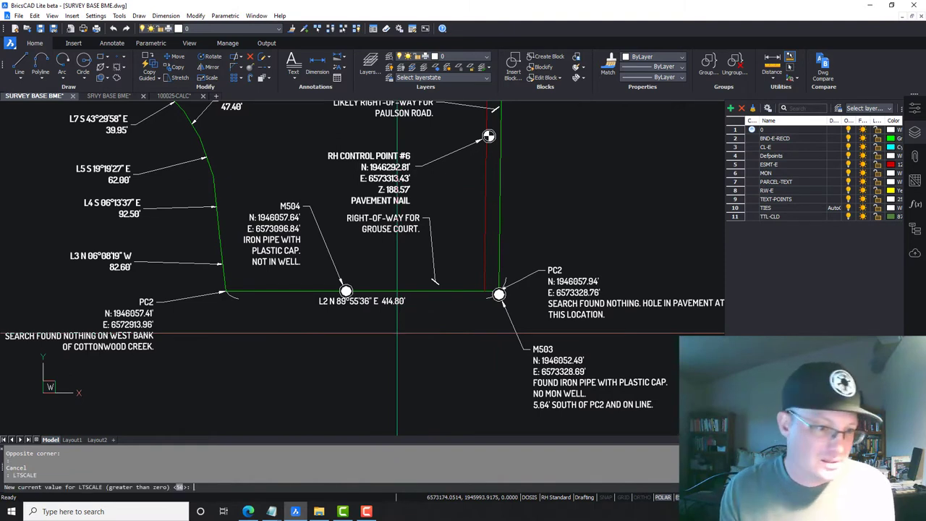
text(100)
key(Return)
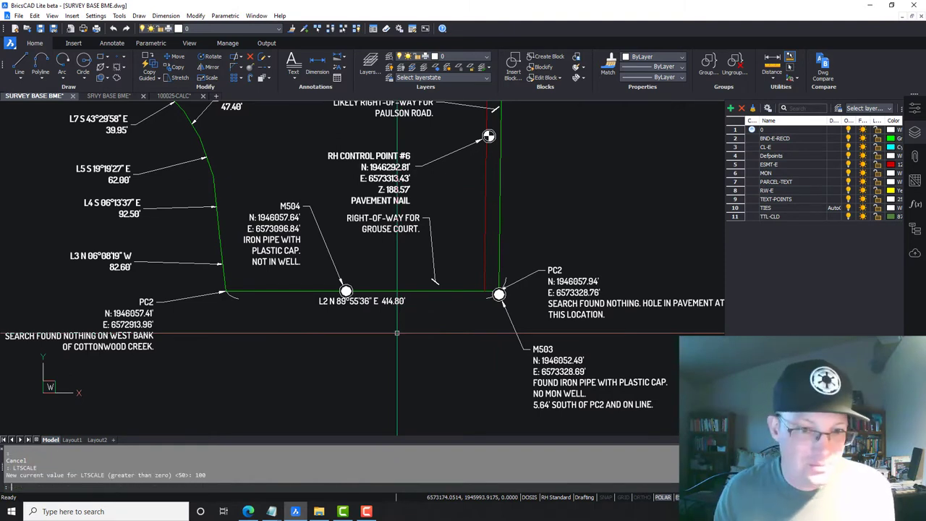
Set the global linetype scale (LTSCALE) to 1
key(Return)
text(1)
key(Return)
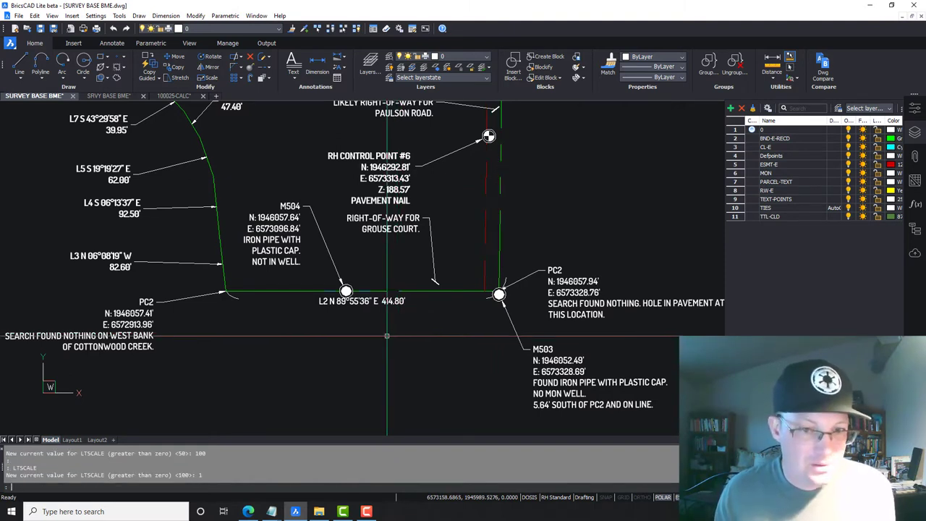
key(Escape)
Examine how the linetypes display along the parcel boundary, the hatched strip and the area west of it
scroll(397, 280, down, 4)
scroll(427, 155, up, 6)
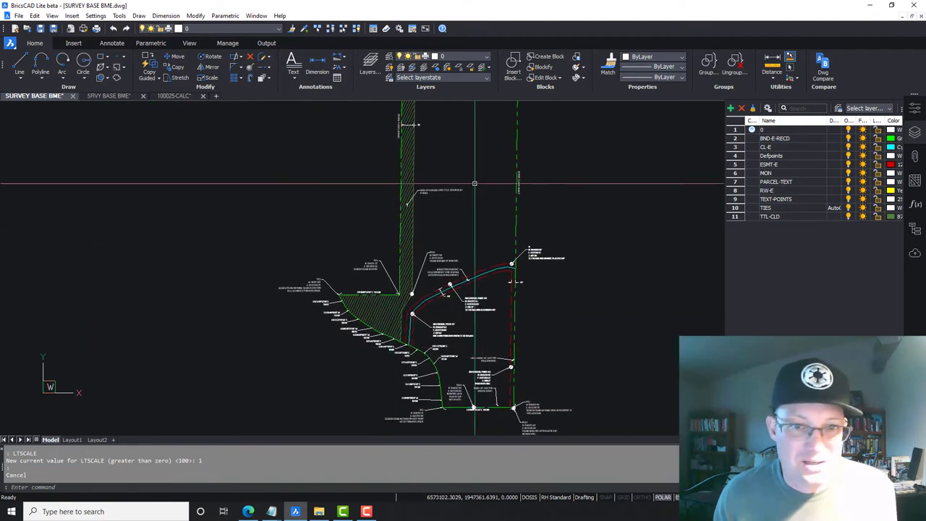
scroll(474, 151, up, 3)
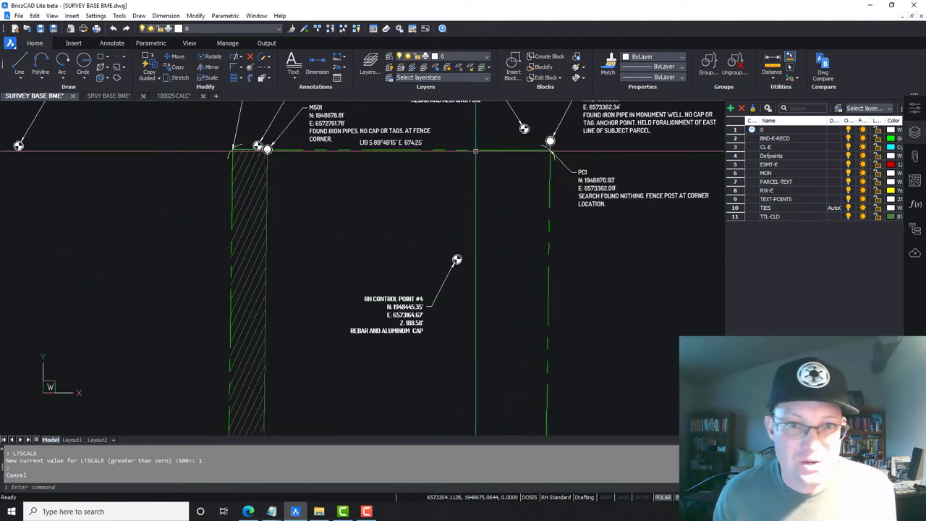
middle_drag(147, 202, 508, 197)
scroll(447, 197, down, 4)
middle_drag(412, 209, 468, 157)
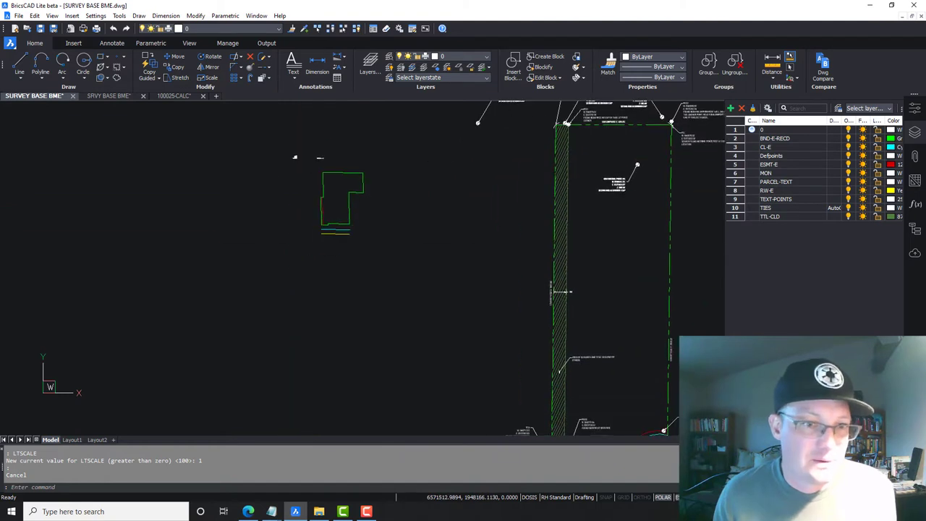
Erase the small stray outline, the short lines beneath it and the marks above it, west of the parcel
click(386, 271)
click(410, 271)
key(Escape)
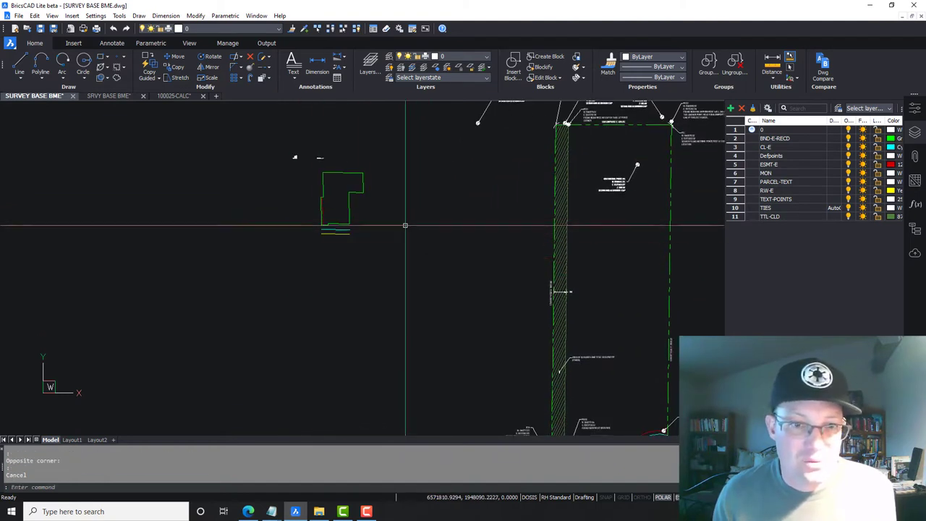
mouse_move(411, 275)
middle_down()
mouse_move(340, 184)
mouse_move(374, 230)
middle_up()
middle_drag(368, 269, 345, 153)
middle_drag(361, 193, 444, 333)
click(439, 238)
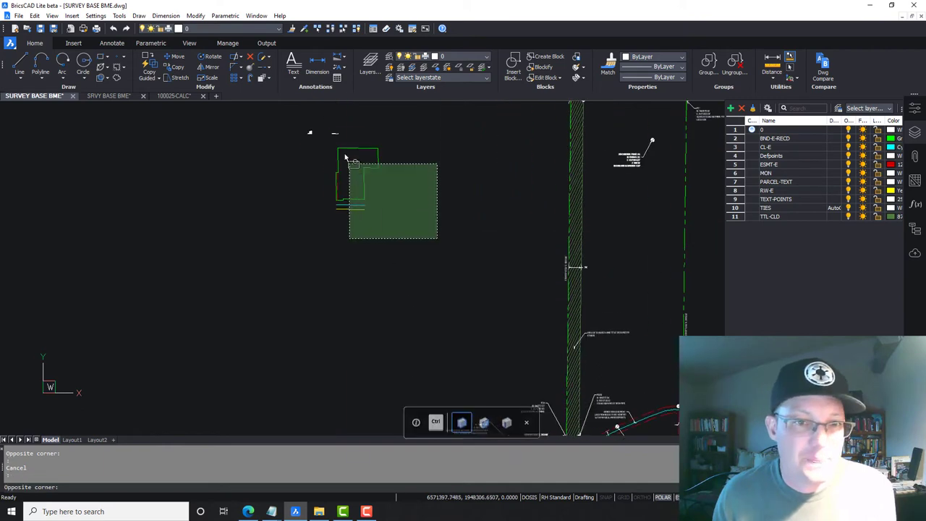
click(321, 126)
key(Delete)
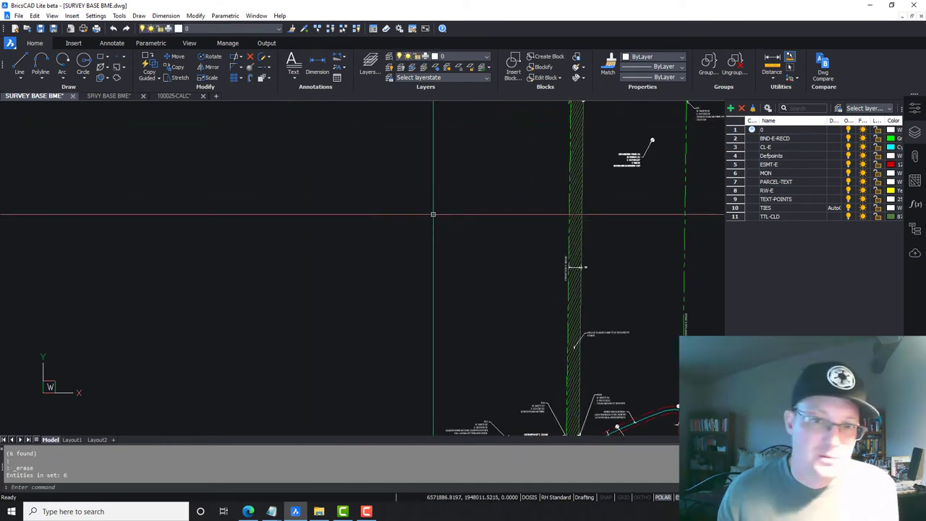
Examine the notes around PC2 and M504, and review the DOSIS, ROMANS-LBL and Standard text styles
middle_drag(557, 299, 386, 242)
scroll(386, 241, up, 10)
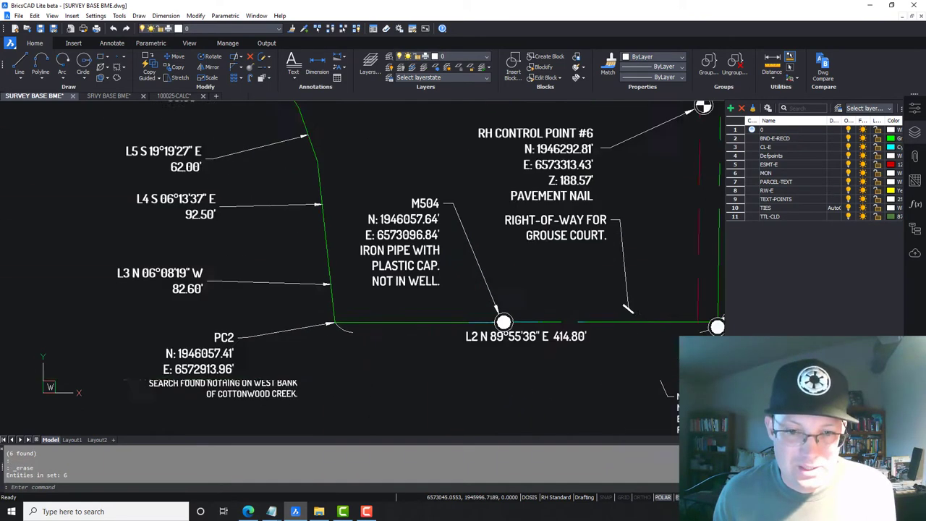
scroll(273, 282, down, 3)
mouse_move(306, 328)
middle_down()
mouse_move(347, 331)
mouse_move(318, 265)
mouse_move(290, 283)
middle_up()
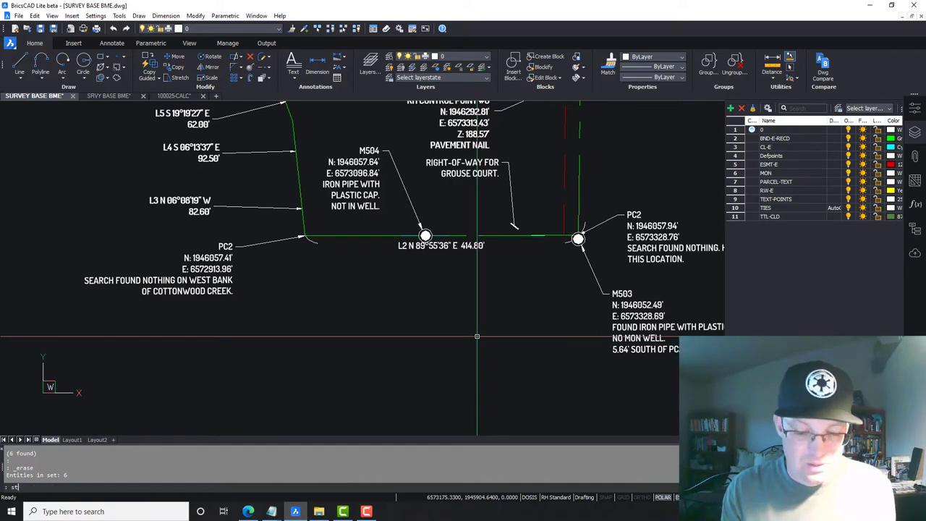
key(Return)
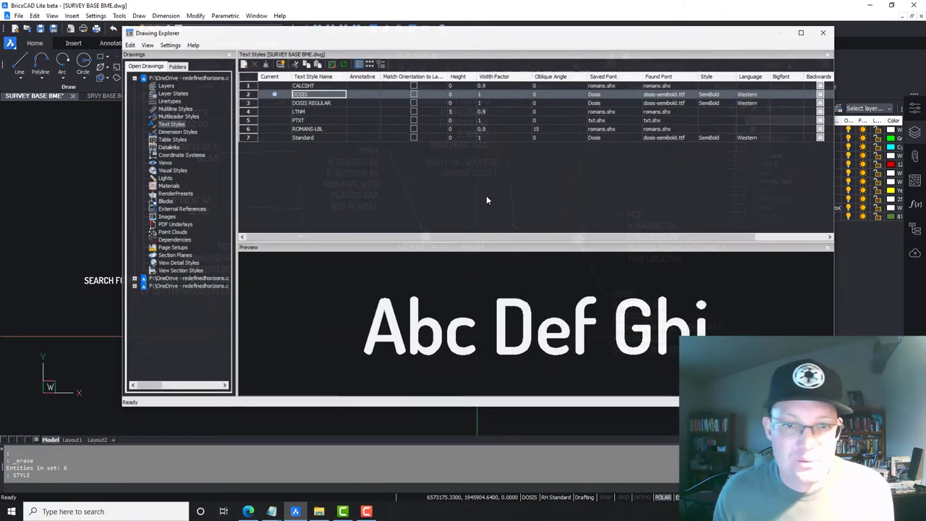
click(316, 97)
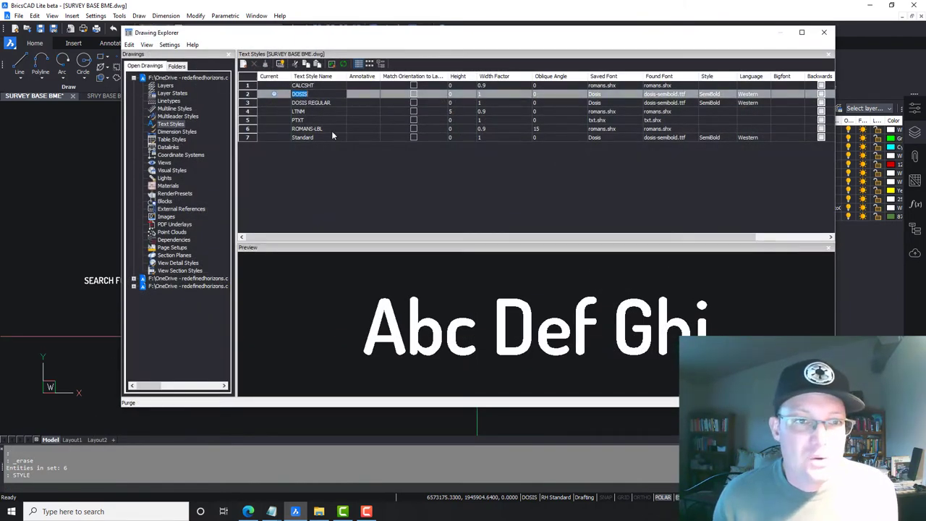
click(330, 131)
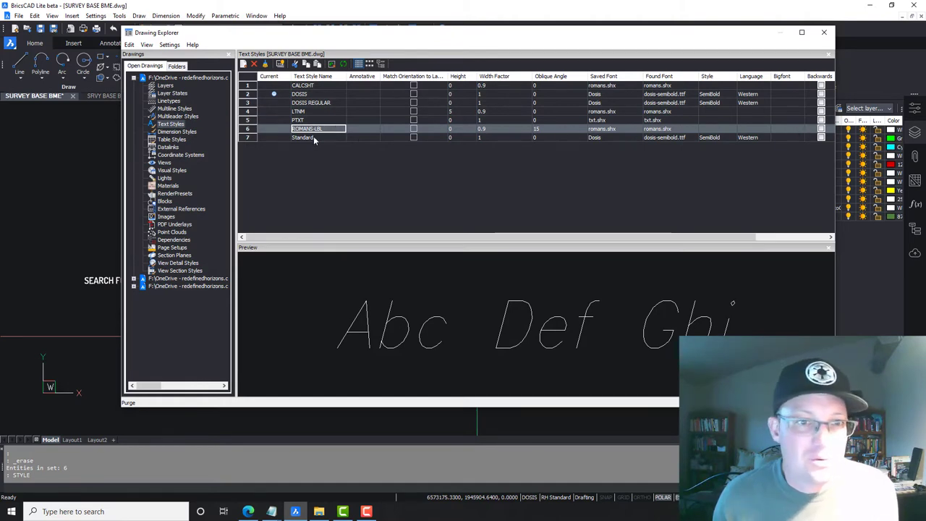
click(314, 138)
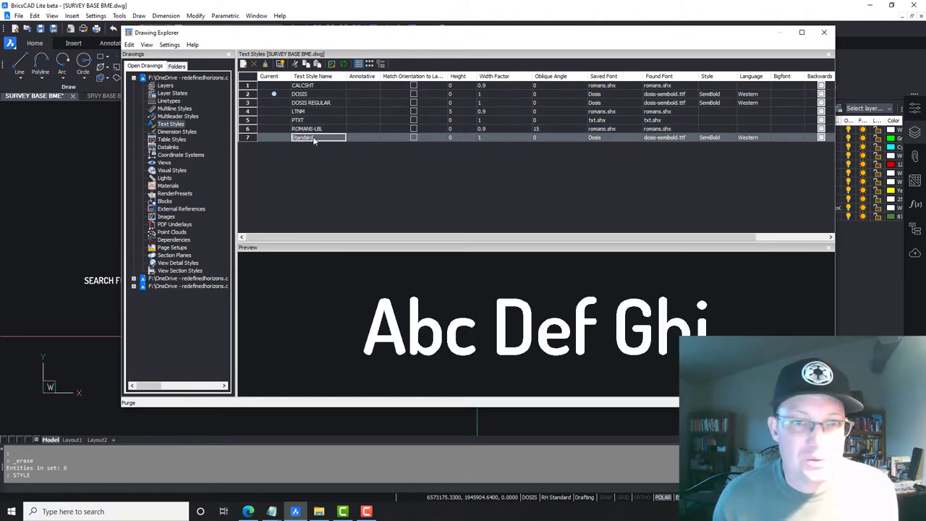
click(688, 139)
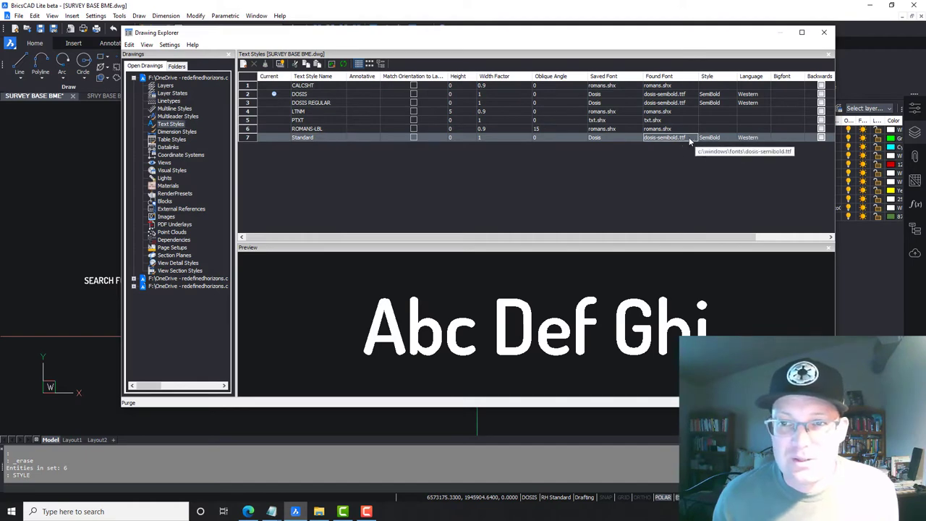
click(629, 139)
click(635, 138)
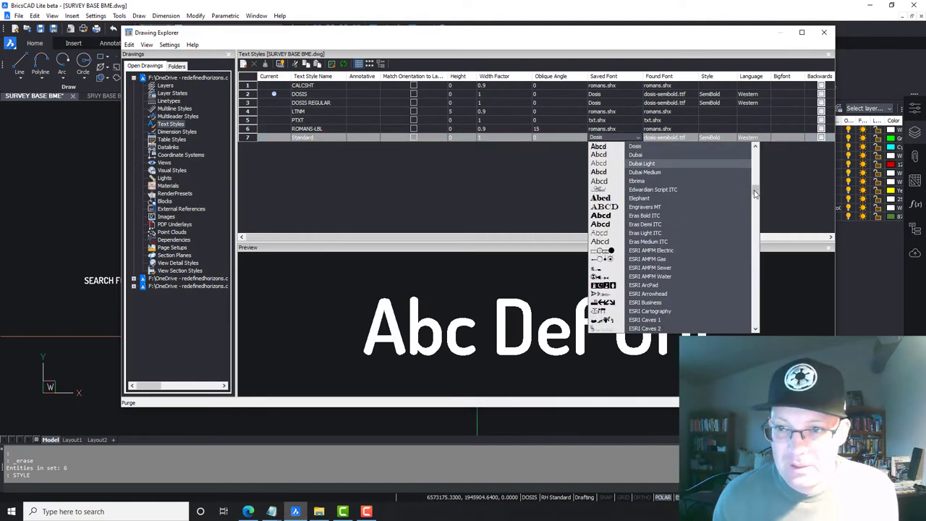
drag(755, 193, 754, 295)
click(155, 5)
click(823, 32)
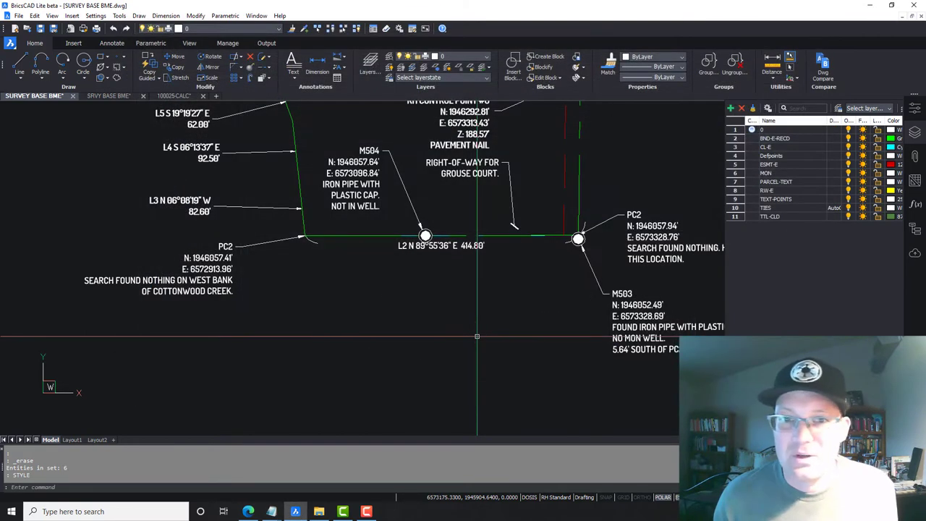
Check which text style the PC 7 property corner note uses in the SRVY BASE BME drawing
click(108, 96)
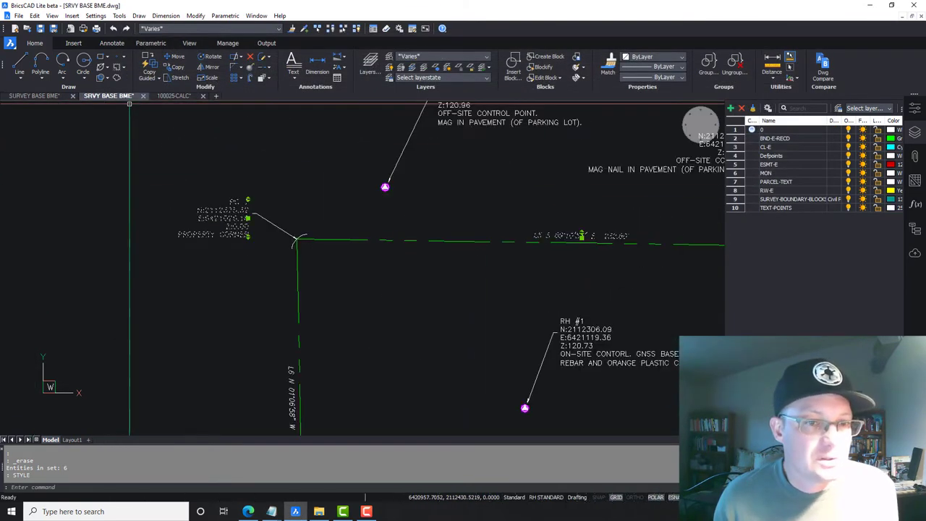
key(Escape)
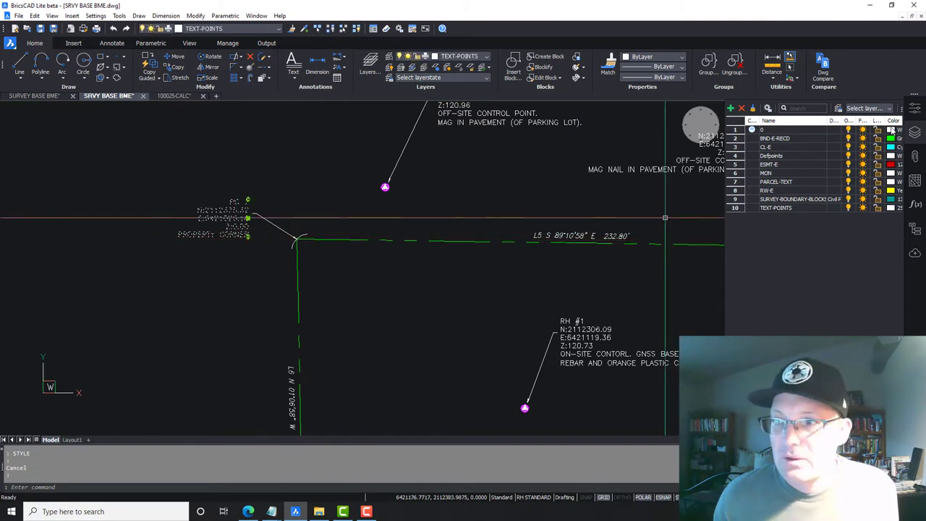
click(914, 107)
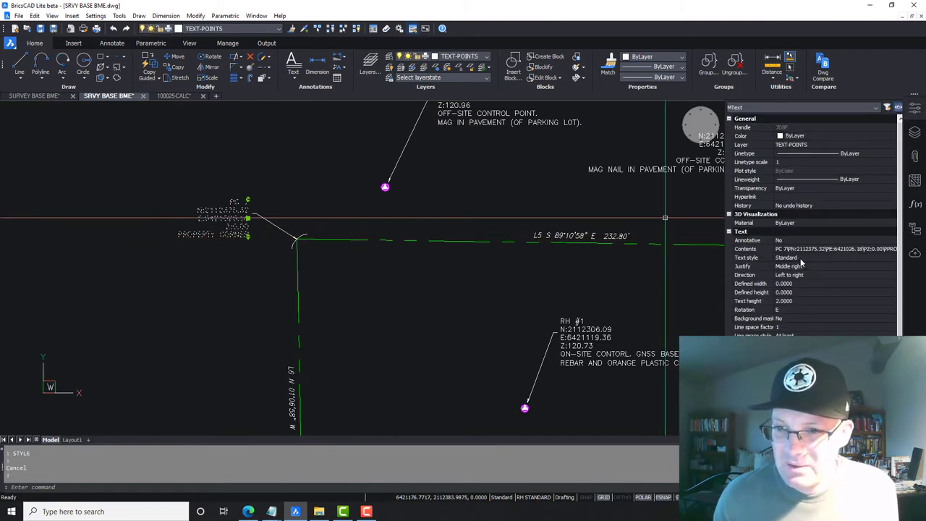
key(Escape)
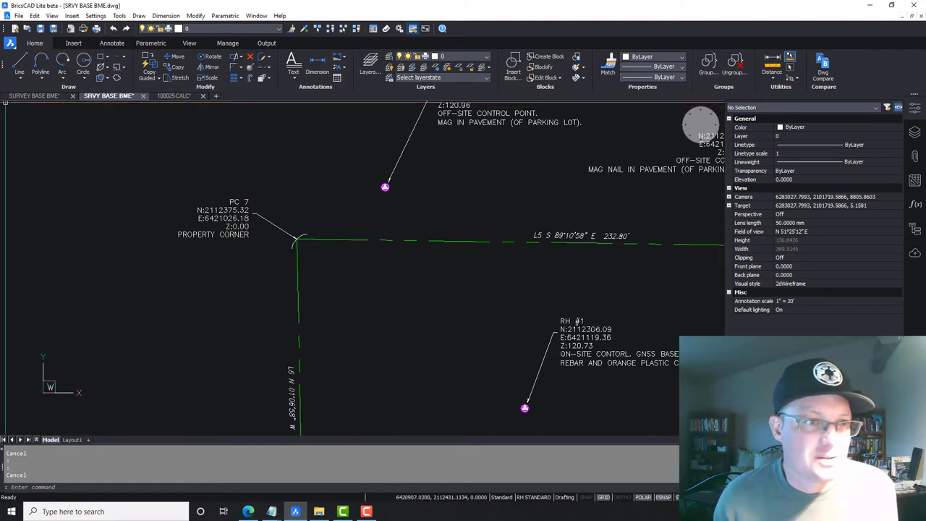
Return to the SURVEY BASE BME drawing and set the Standard text style's font to romans.shx
key(ctrl+Tab)
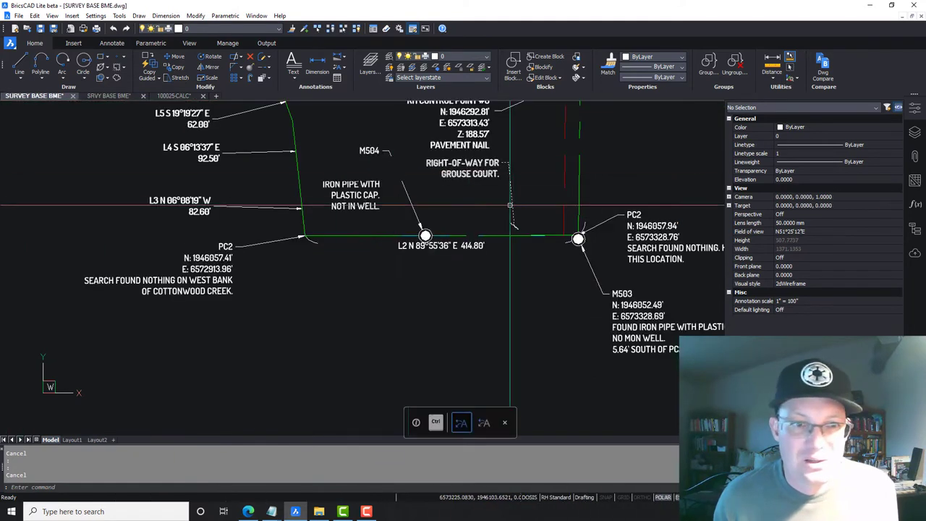
click(119, 15)
click(131, 18)
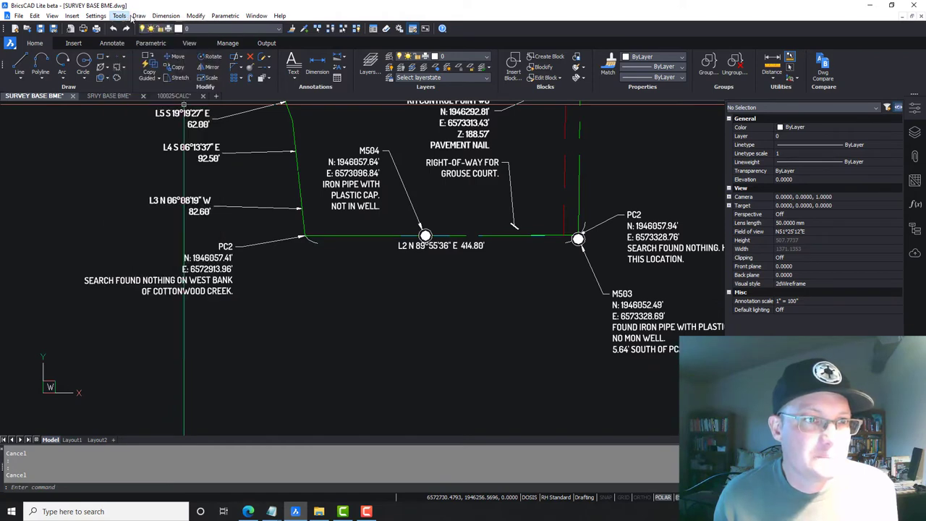
click(119, 16)
mouse_move(131, 29)
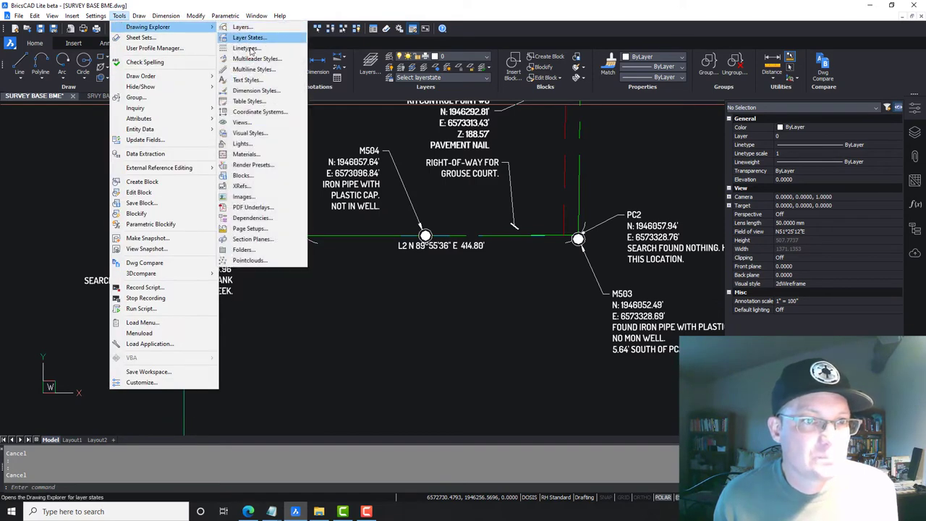
click(247, 80)
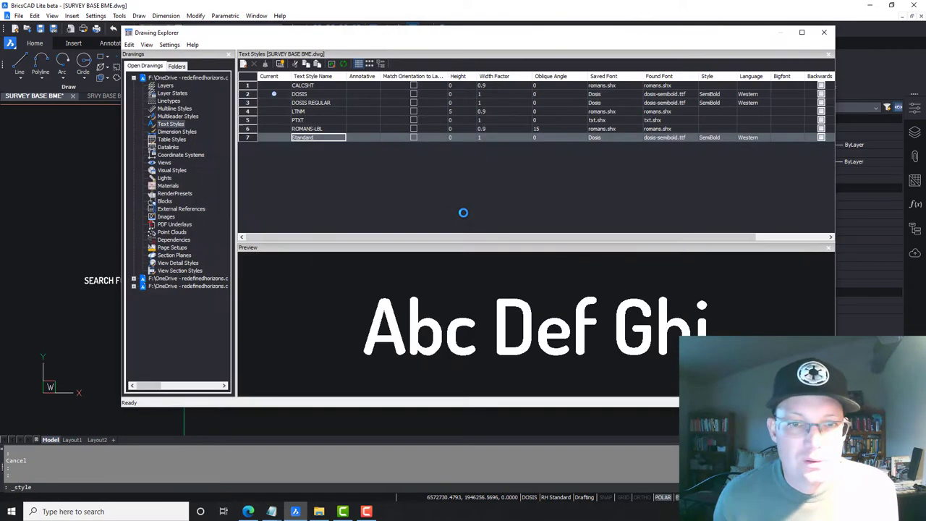
click(325, 146)
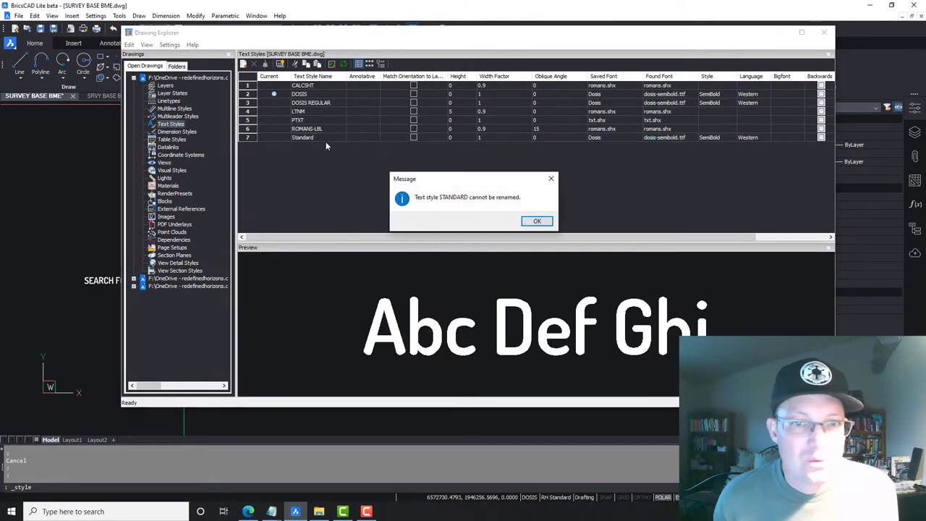
click(537, 221)
click(605, 137)
click(605, 136)
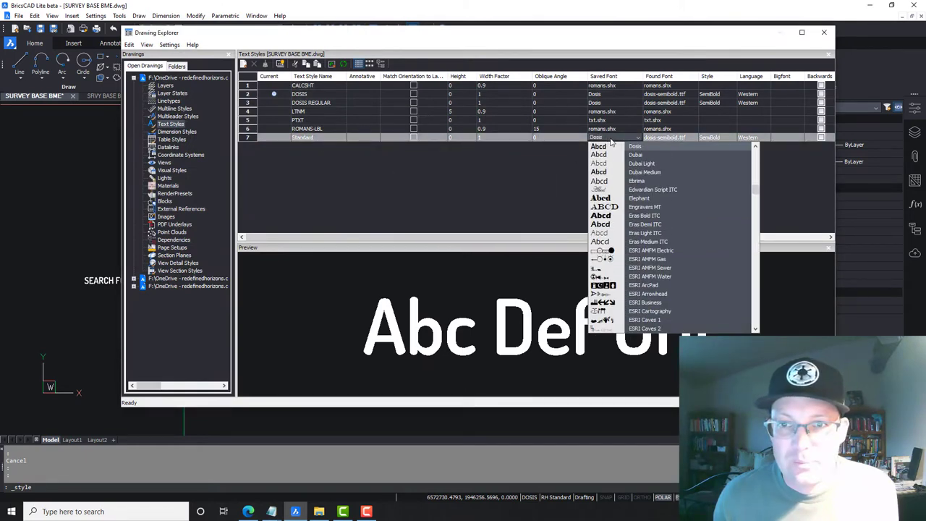
drag(758, 192, 761, 152)
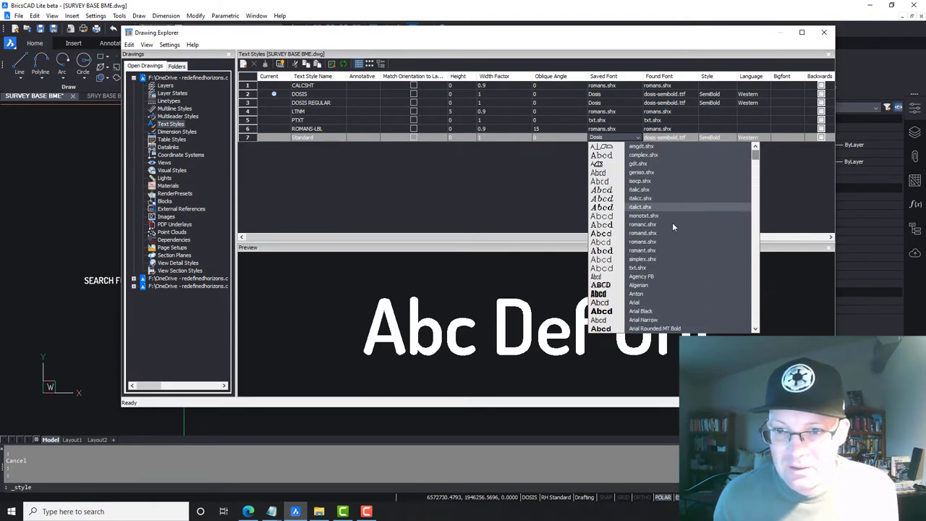
click(660, 241)
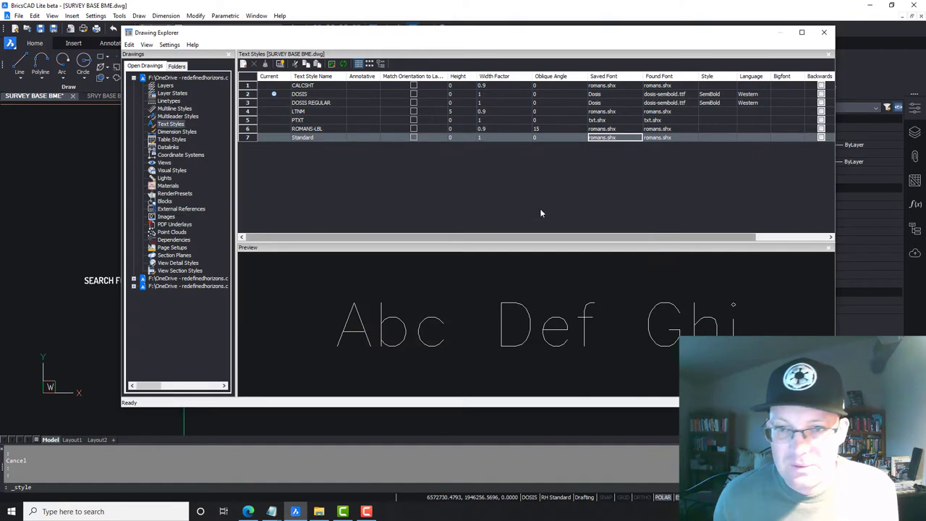
Try the romant.shx and romanc.shx fonts for the Standard text style and return it to romans.shx
click(637, 138)
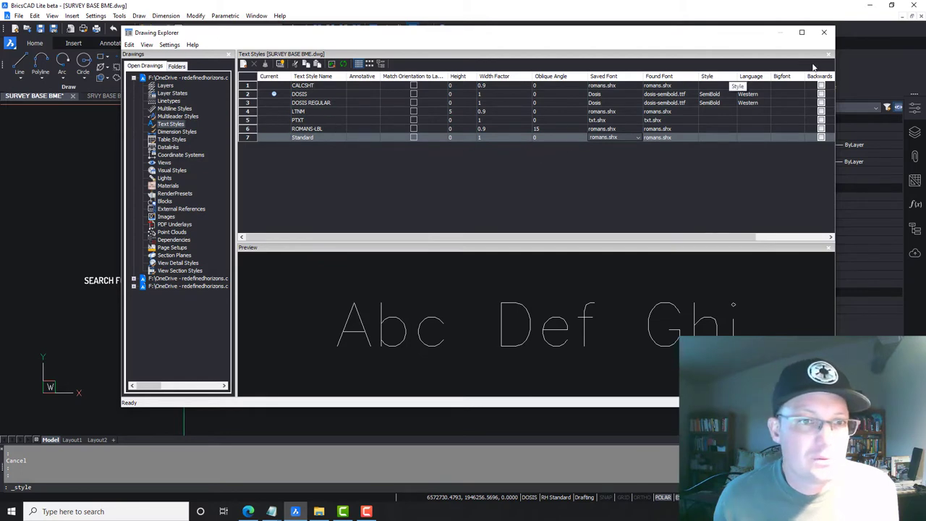
click(611, 138)
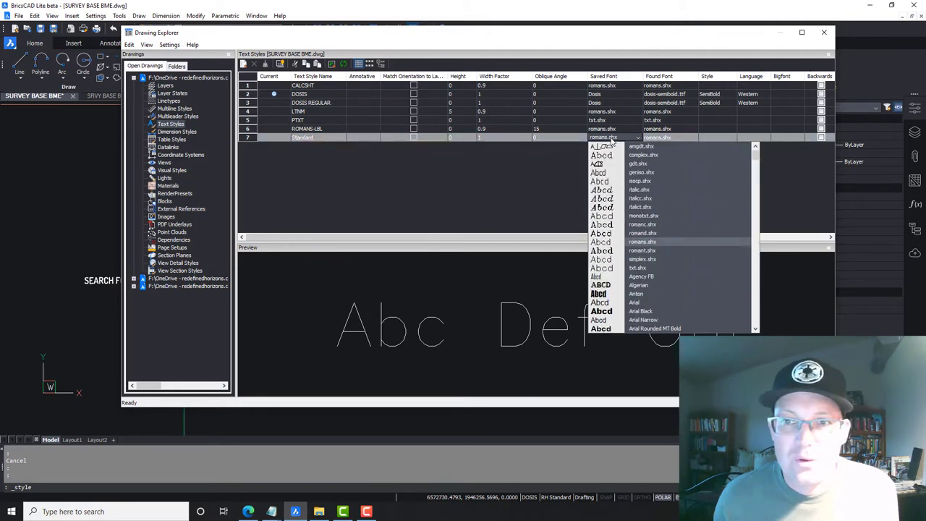
click(663, 251)
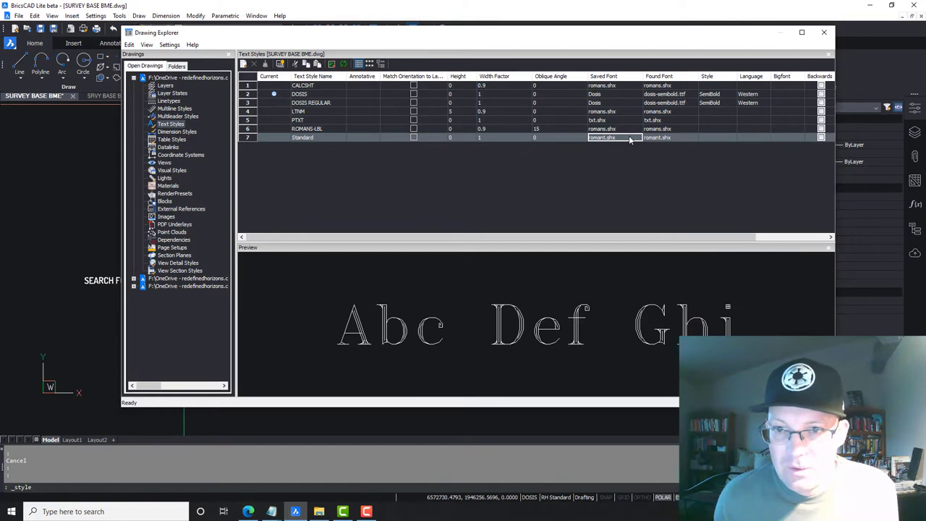
click(630, 138)
click(659, 224)
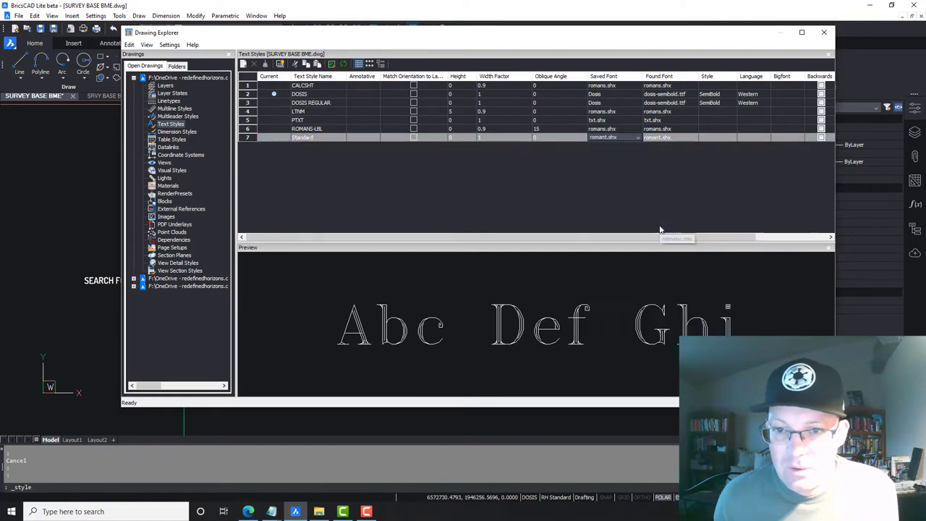
click(632, 137)
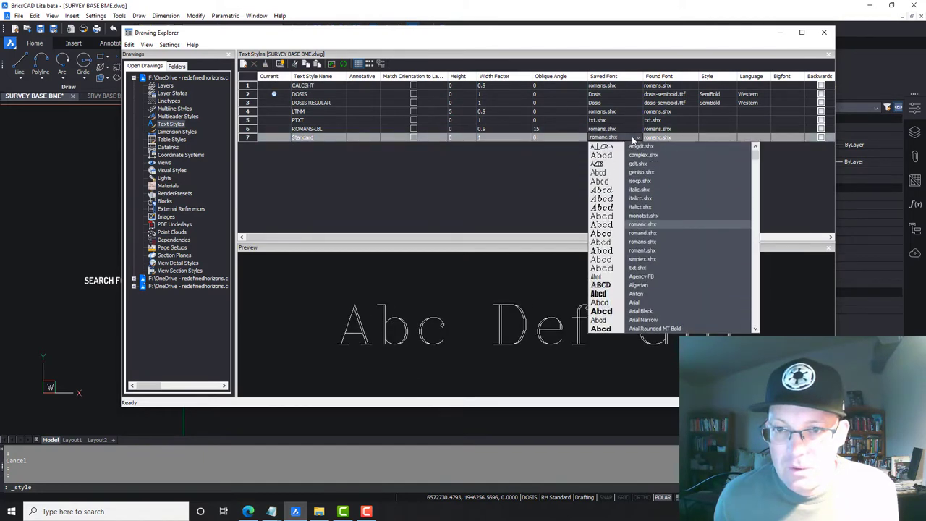
click(661, 237)
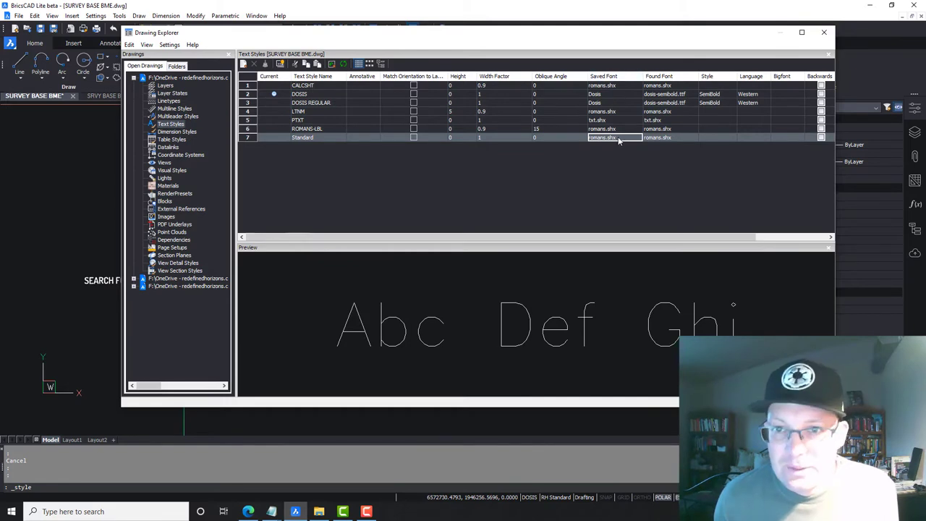
Close the text style settings and examine how the PC2, M504 and M503 notes display and wrap
click(825, 32)
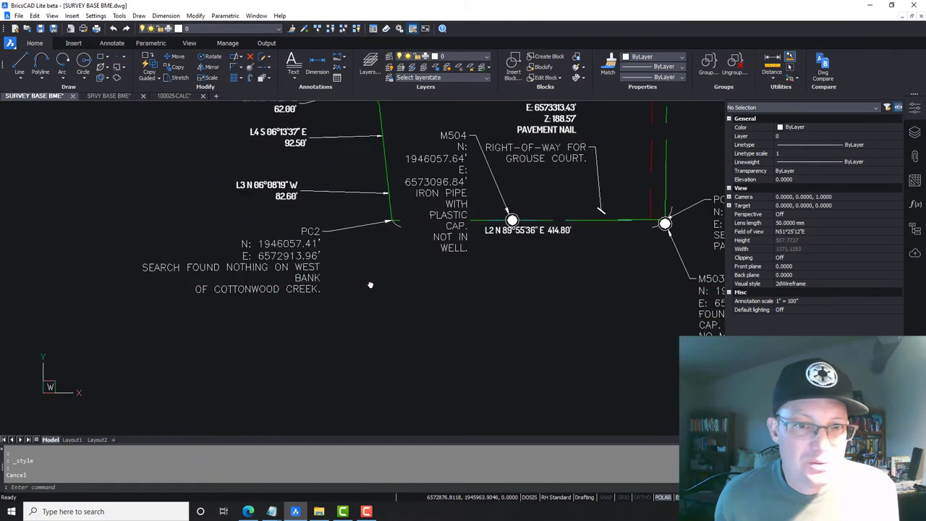
scroll(371, 285, down, 5)
scroll(250, 269, up, 6)
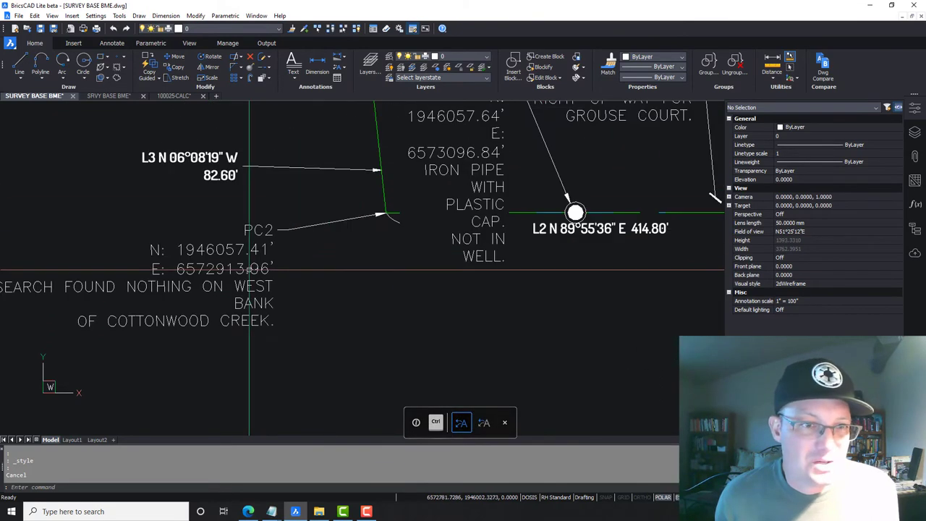
middle_drag(250, 269, 351, 283)
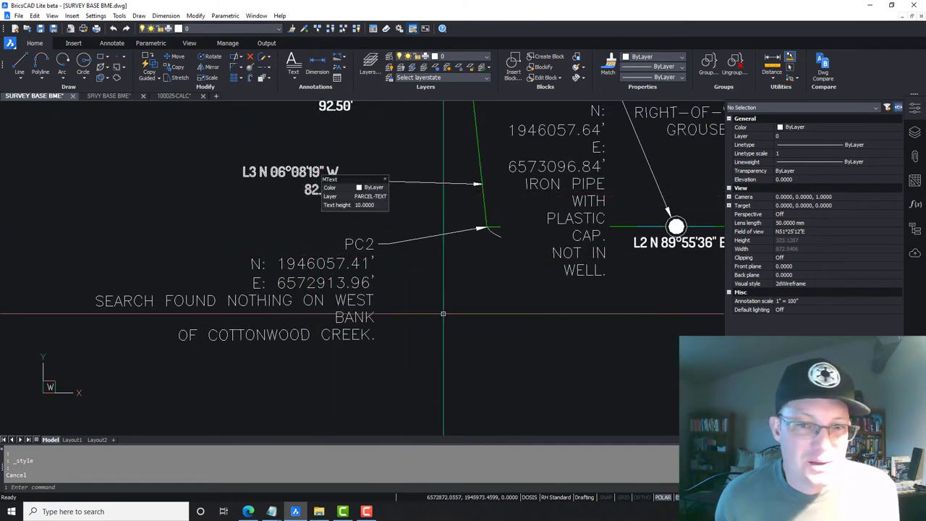
scroll(318, 189, down, 3)
click(463, 175)
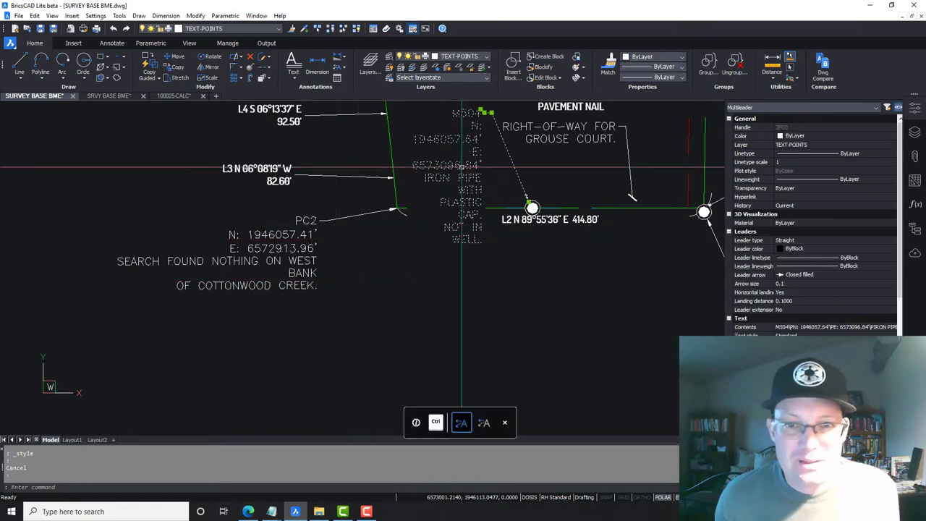
middle_drag(463, 200, 211, 180)
key(Escape)
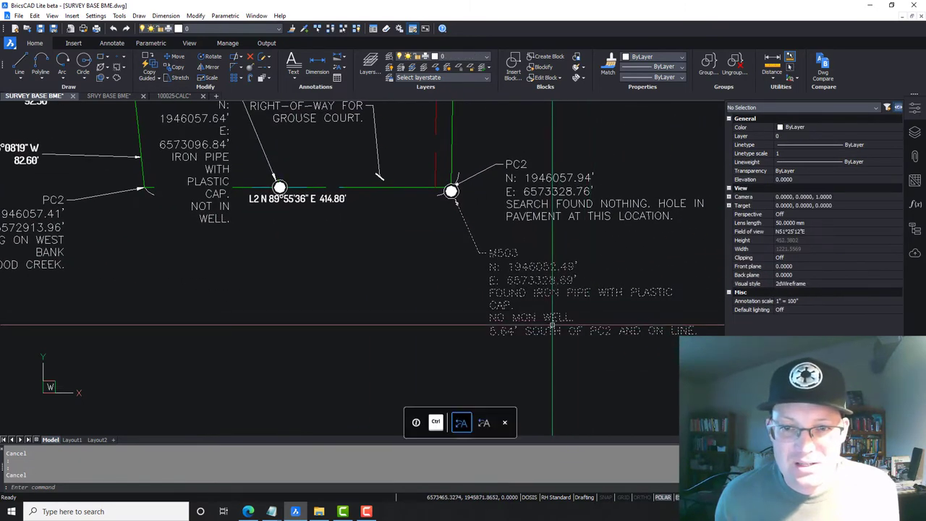
Widen the M503 note's text frame so "FOUND IRON PIPE WITH PLASTIC CAP." fits on one line
double_click(556, 319)
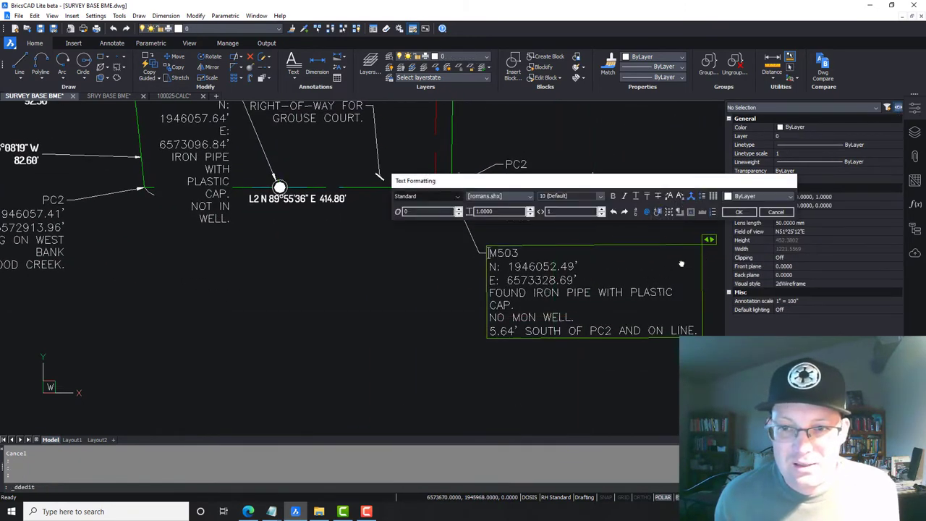
middle_drag(681, 264, 613, 246)
drag(599, 244, 612, 246)
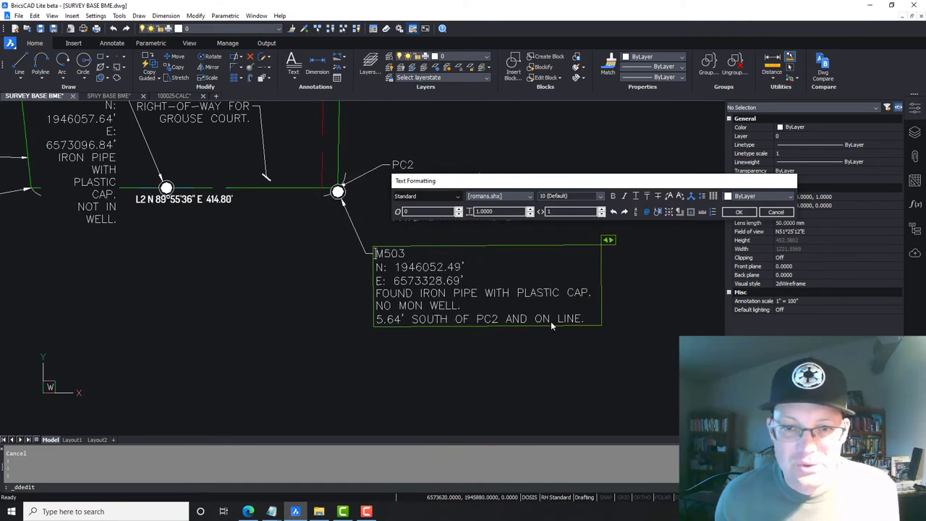
click(322, 340)
scroll(489, 239, down, 1)
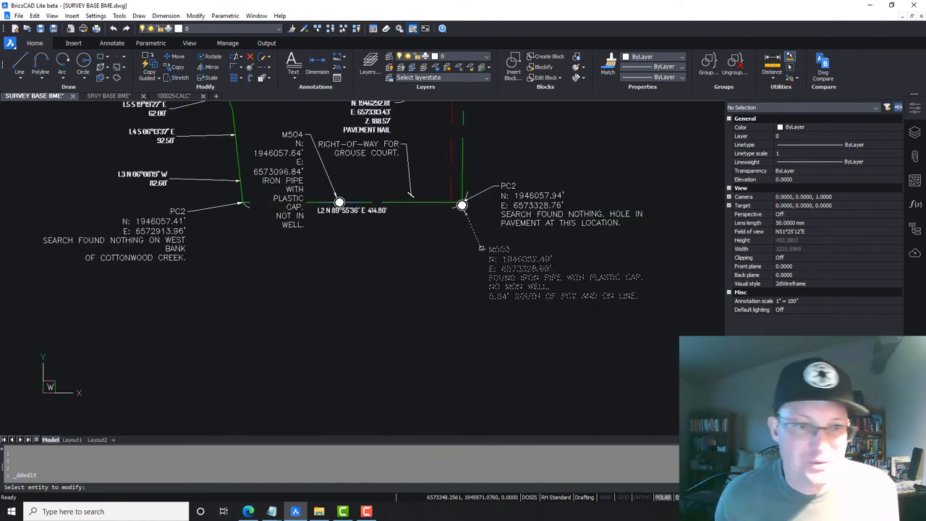
Widen the M504 note's text frame so its coordinates and "IRON PIPE WITH" each fit on one line
middle_drag(371, 245, 490, 272)
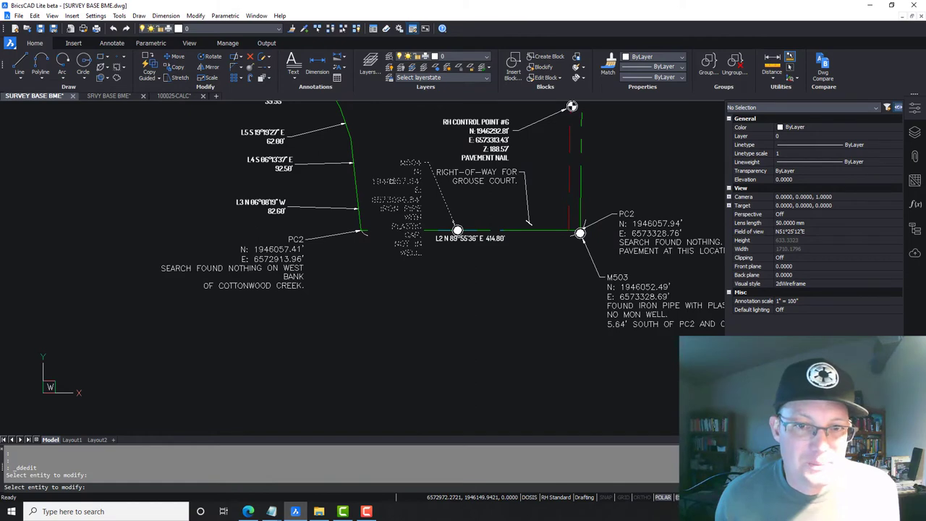
click(398, 202)
drag(282, 161, 238, 168)
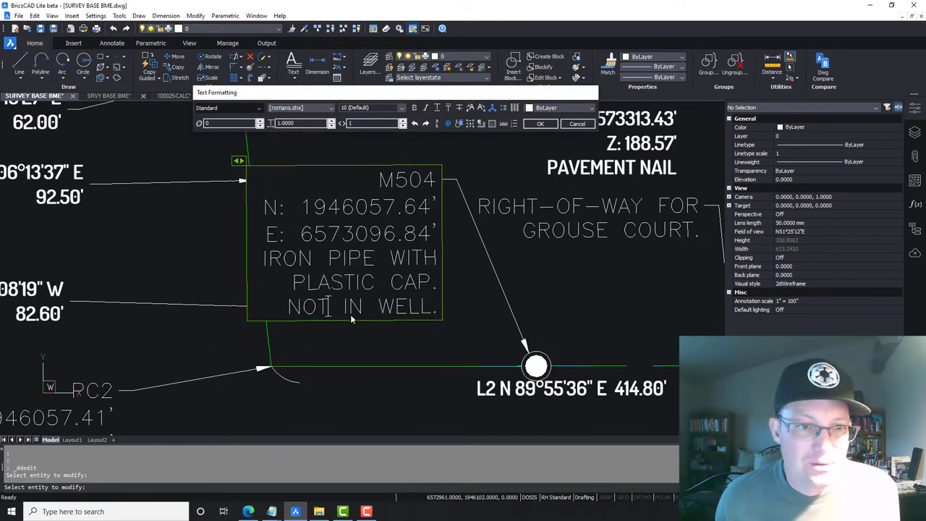
click(372, 341)
key(Escape)
scroll(385, 165, up, 1)
middle_drag(368, 192, 335, 240)
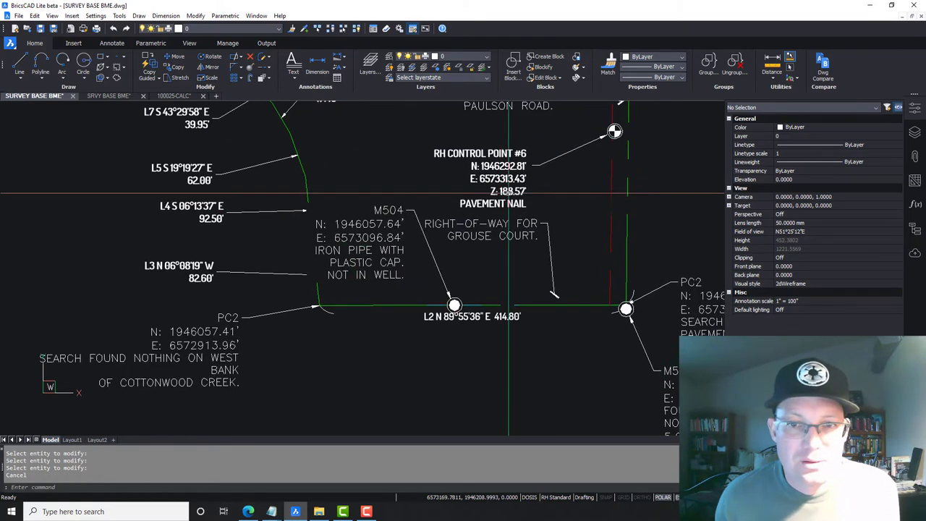
Examine how the point notes display from the parcel's southern boundary up to its north end
middle_drag(453, 323, 485, 253)
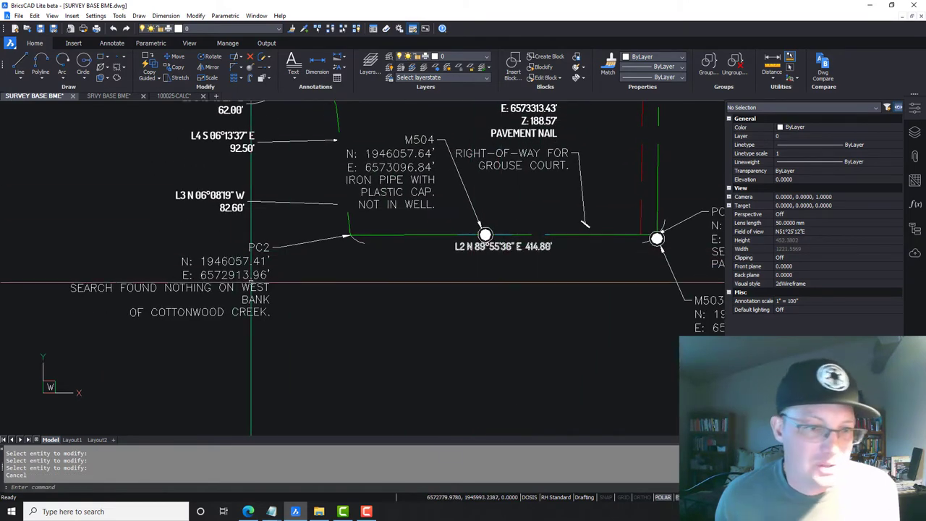
middle_drag(168, 215, 203, 375)
mouse_move(390, 339)
middle_down()
mouse_move(366, 346)
mouse_move(354, 365)
middle_up()
scroll(354, 365, down, 5)
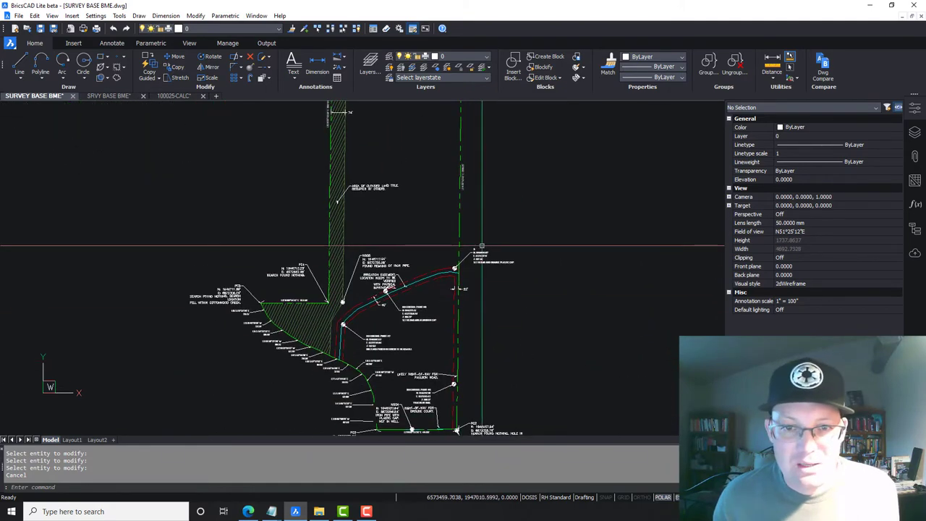
scroll(458, 273, up, 4)
scroll(458, 274, down, 4)
scroll(458, 274, up, 4)
scroll(458, 273, down, 2)
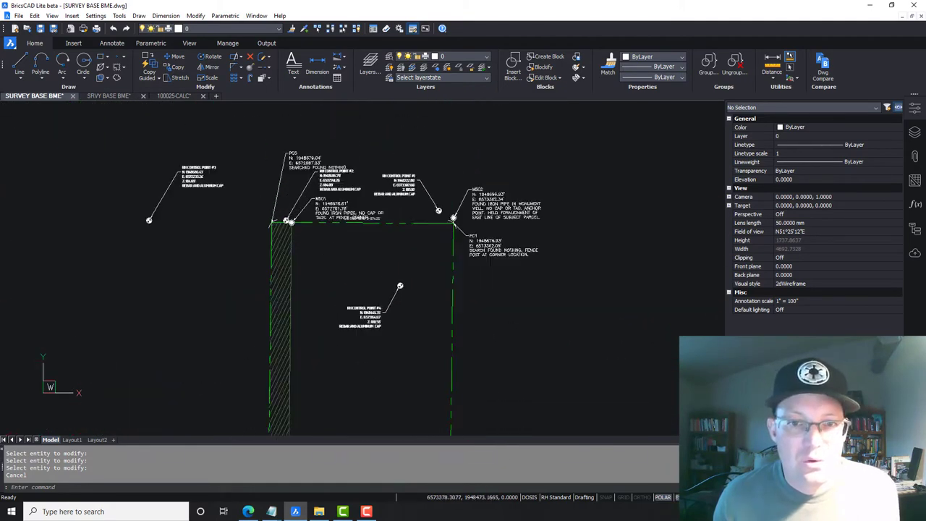
Move the PC5 note slightly upward, farther from the RH CONTROL POINT #2 note
scroll(502, 322, up, 3)
mouse_move(398, 284)
middle_down()
mouse_move(395, 292)
mouse_move(505, 351)
middle_up()
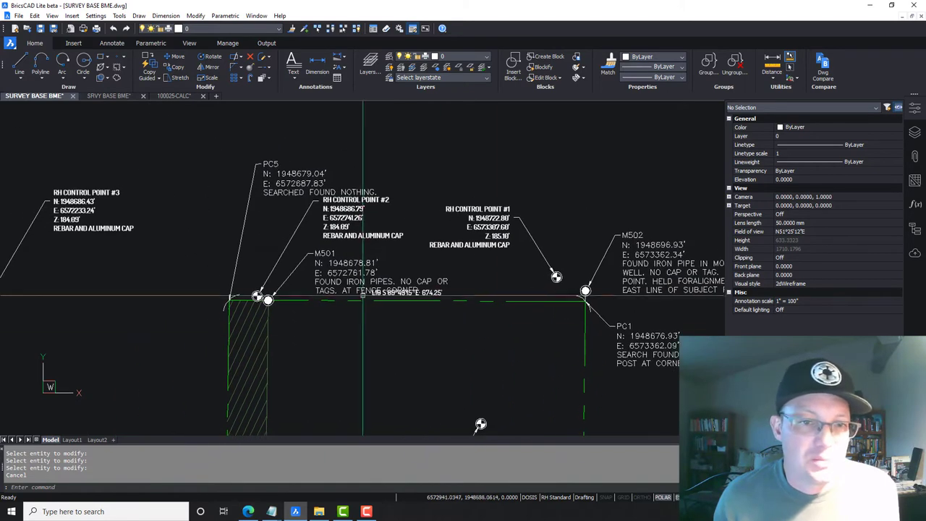
click(275, 165)
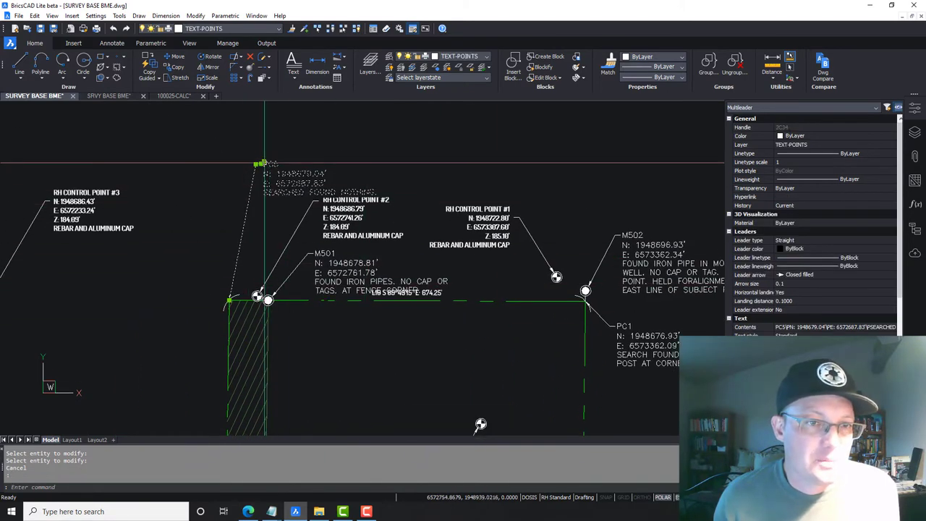
click(264, 163)
click(271, 151)
key(Escape)
Examine the text of the control point, PC3, PC4, M505 and irrigation easement notes for differing fonts and wrapping
middle_drag(215, 251, 354, 215)
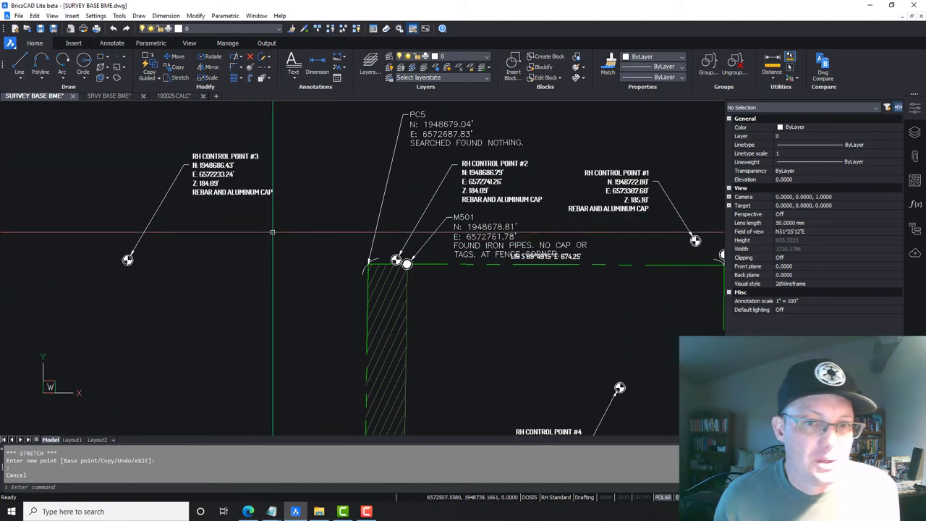
scroll(272, 232, down, 2)
key(Escape)
mouse_move(453, 399)
middle_down()
mouse_move(410, 252)
mouse_move(419, 115)
middle_up()
middle_drag(275, 427, 360, 240)
scroll(359, 240, up, 1)
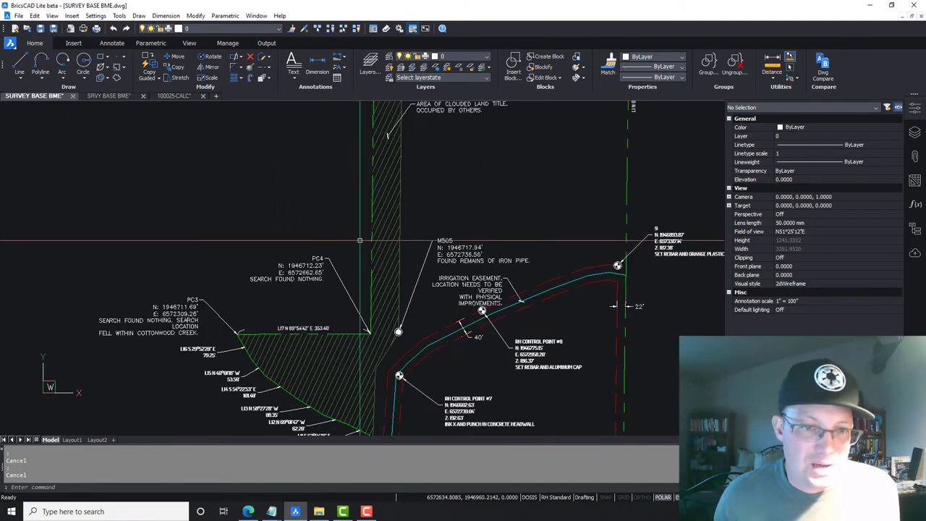
scroll(302, 312, up, 3)
scroll(326, 277, down, 1)
middle_drag(465, 295, 312, 254)
scroll(432, 236, down, 3)
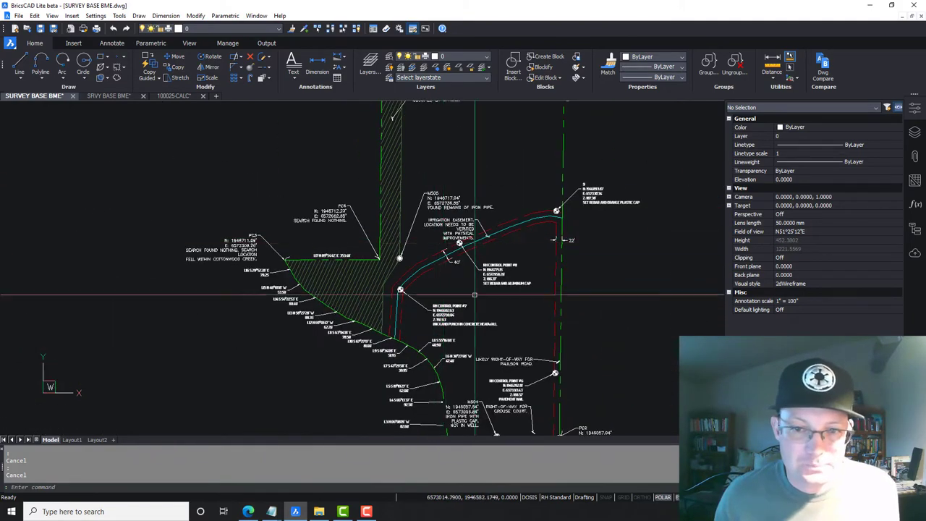
Try the Standard text style on the RH CONTROL POINT #8 note alone and undo it
scroll(474, 295, up, 4)
click(472, 213)
middle_drag(573, 316, 478, 288)
click(807, 258)
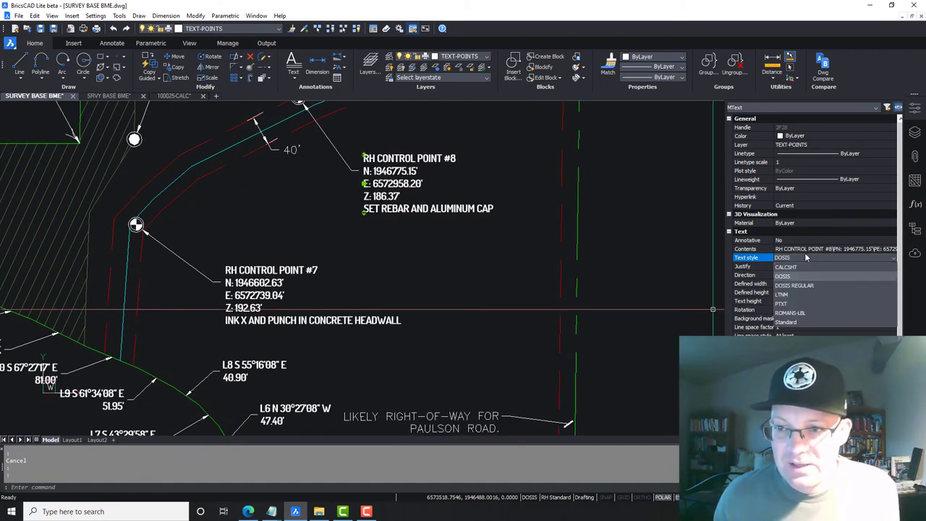
click(795, 322)
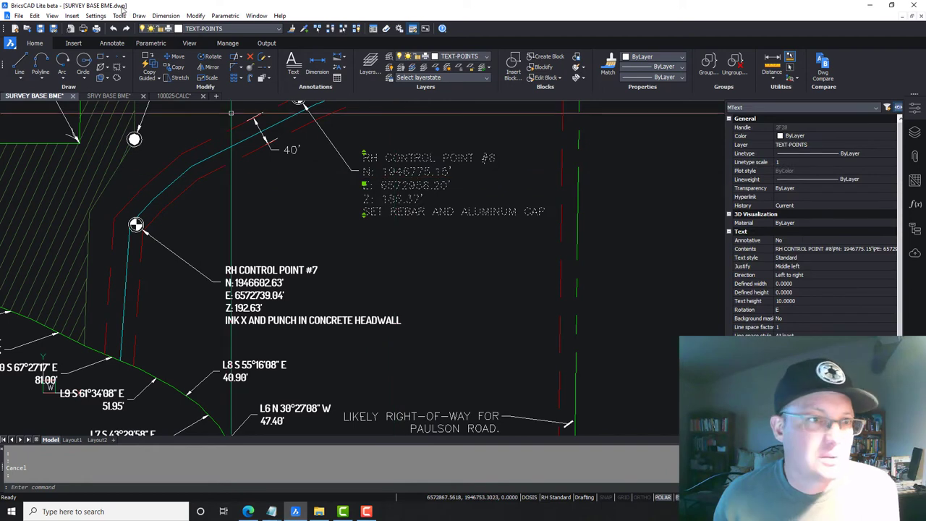
click(114, 29)
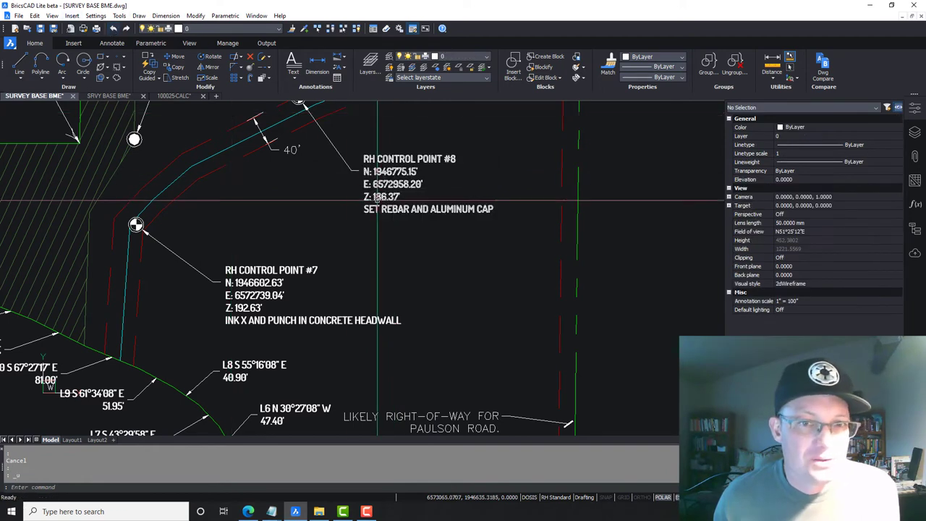
Select all text similar to the RH CONTROL POINT #8 note and set its text style to Standard
click(35, 15)
click(70, 165)
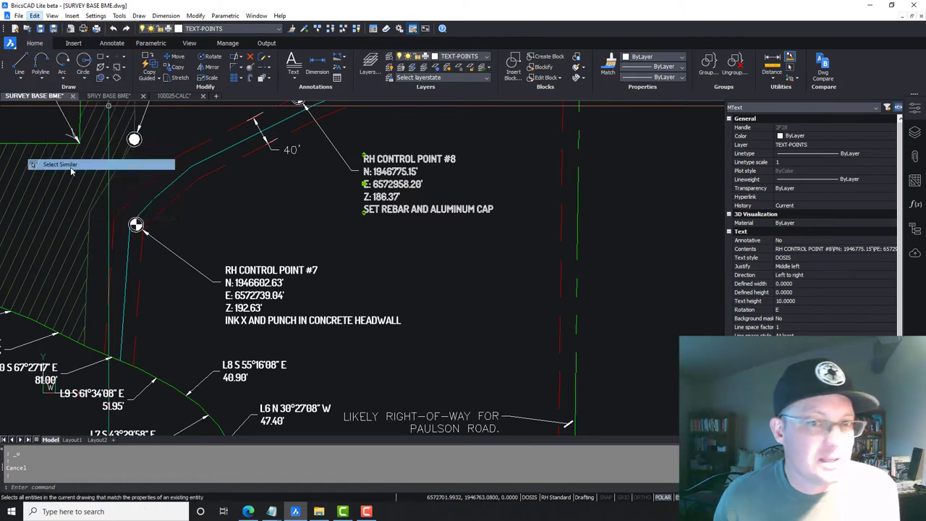
click(839, 249)
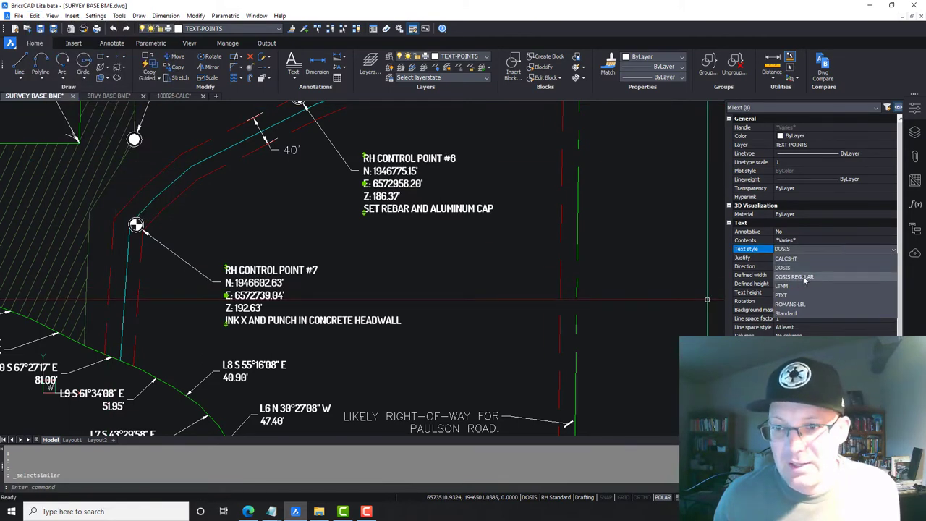
click(791, 315)
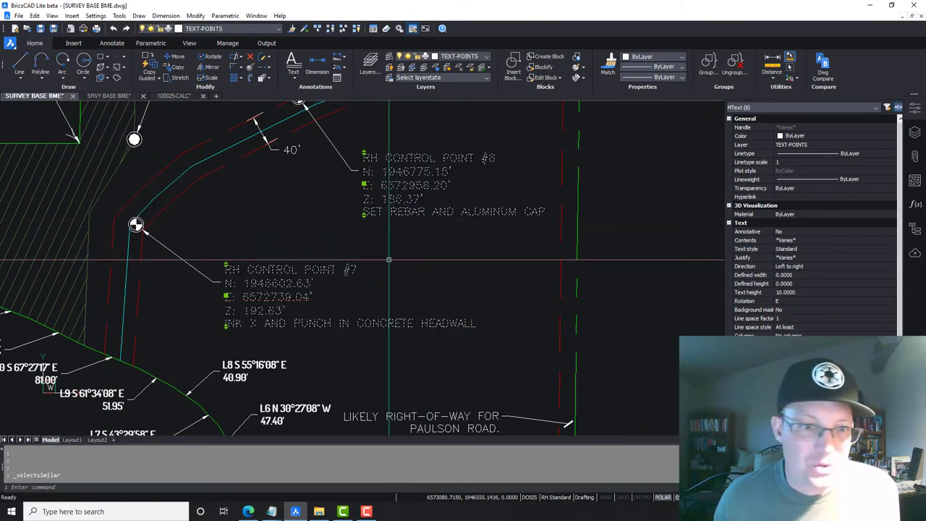
key(Escape)
Select all text similar to the L8 bearing label and set its text style to Standard
mouse_move(380, 281)
middle_down()
mouse_move(515, 271)
mouse_move(543, 239)
middle_up()
scroll(536, 267, down, 2)
key(Escape)
scroll(489, 273, up, 5)
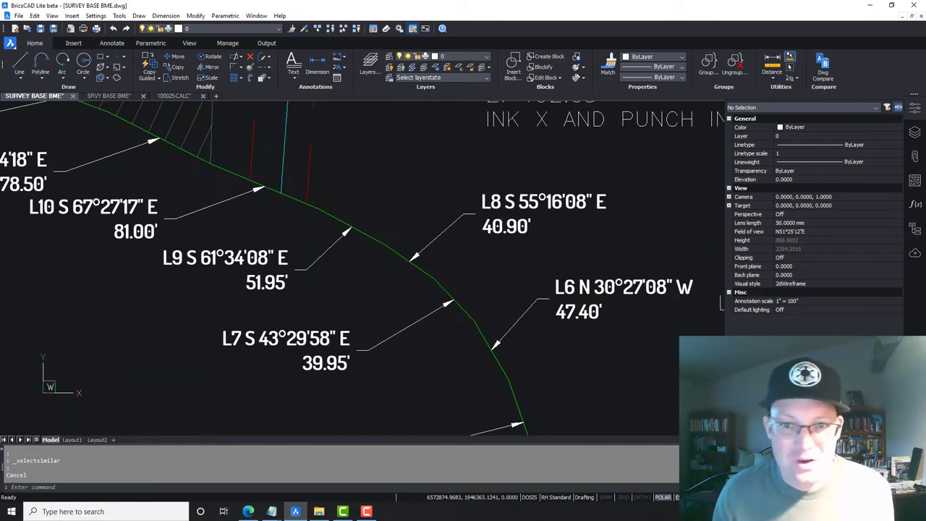
click(497, 219)
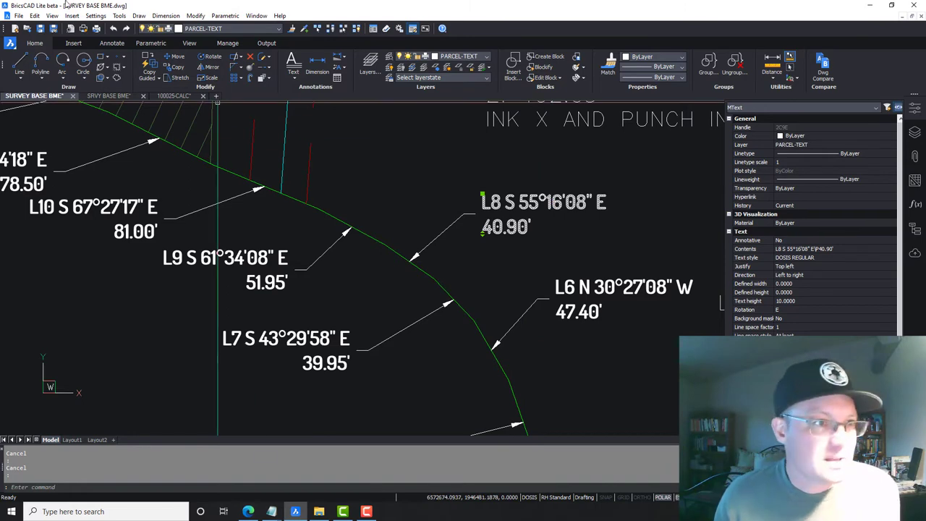
click(35, 15)
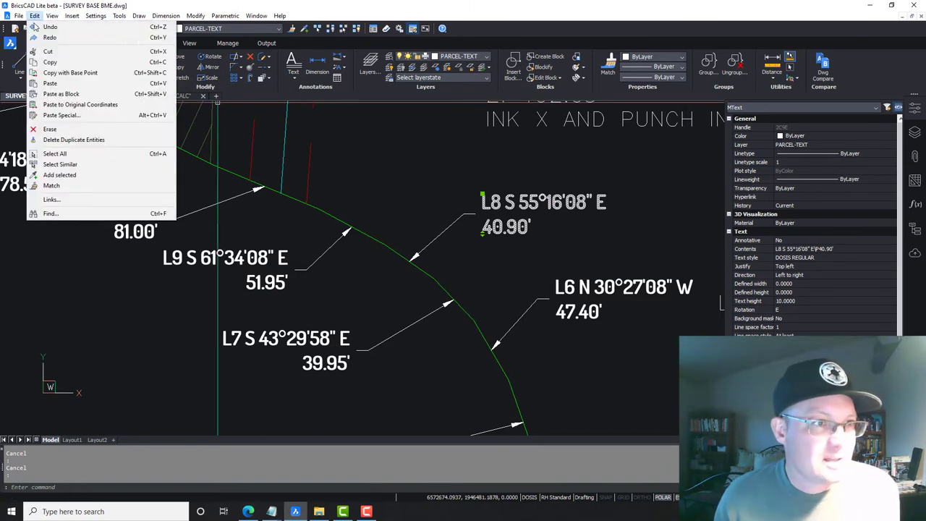
click(60, 164)
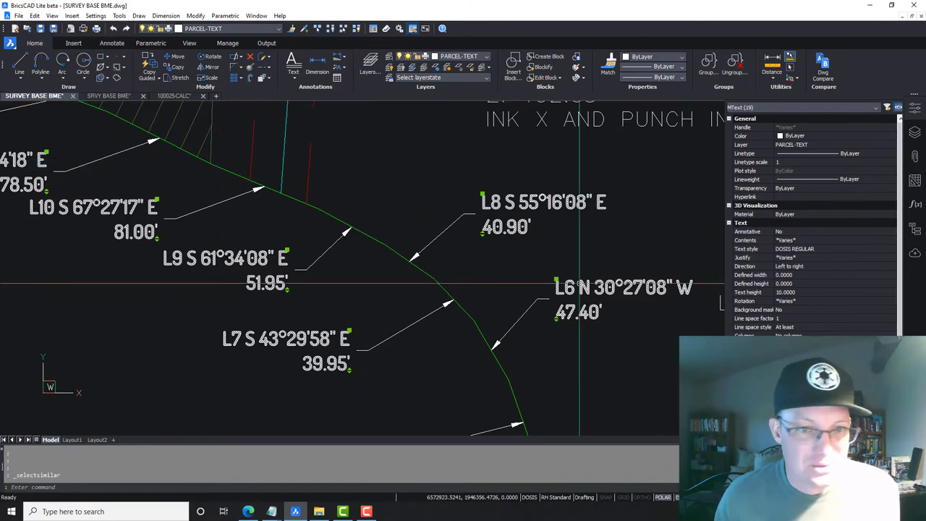
click(849, 250)
click(817, 305)
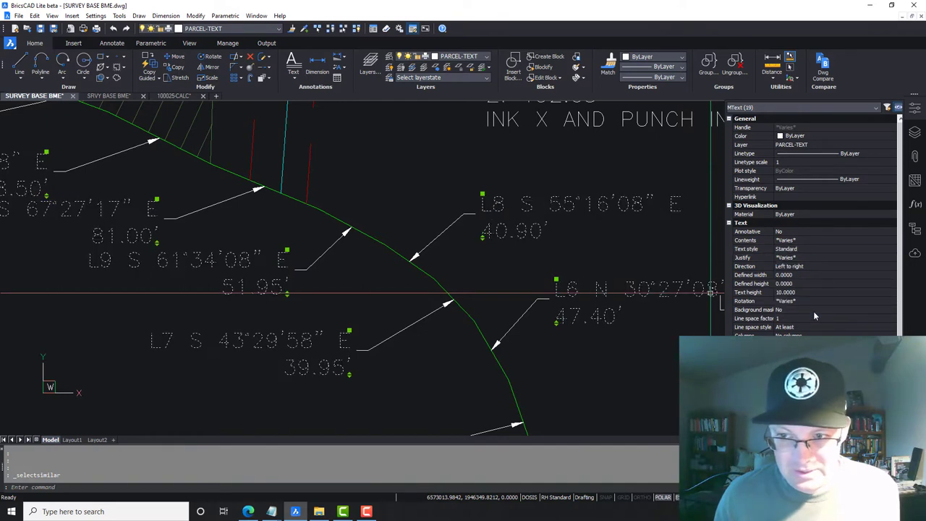
key(Escape)
Move the RH CONTROL POINT #6 note and its leader up and to the left, away from the Grouse Court note
scroll(488, 257, down, 3)
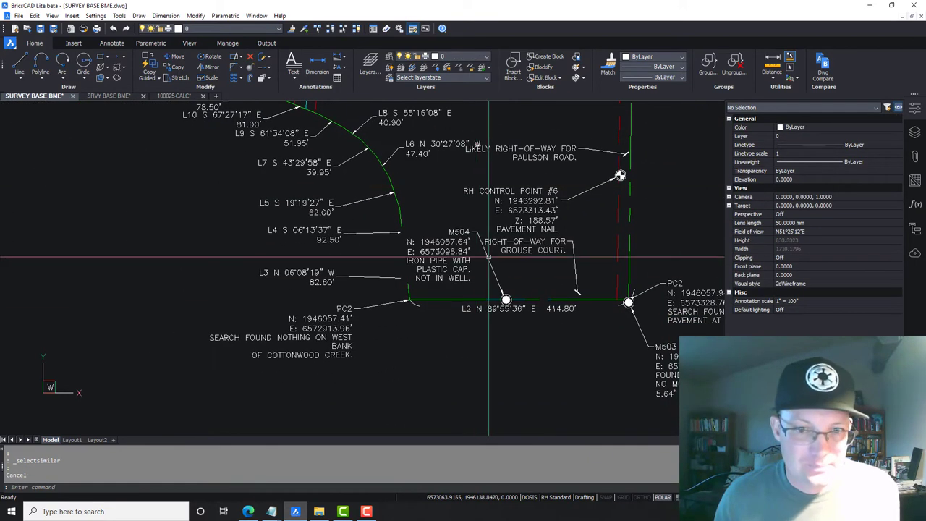
middle_drag(492, 250, 436, 212)
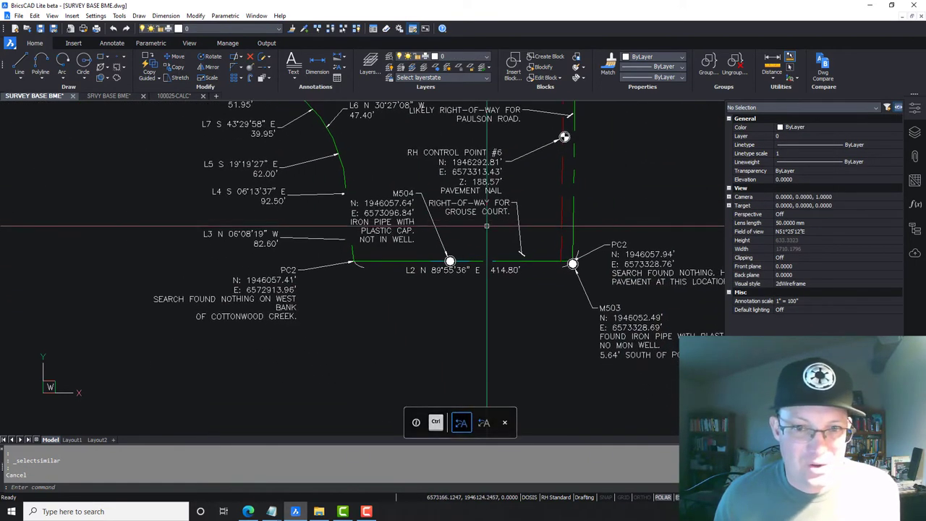
scroll(414, 252, up, 2)
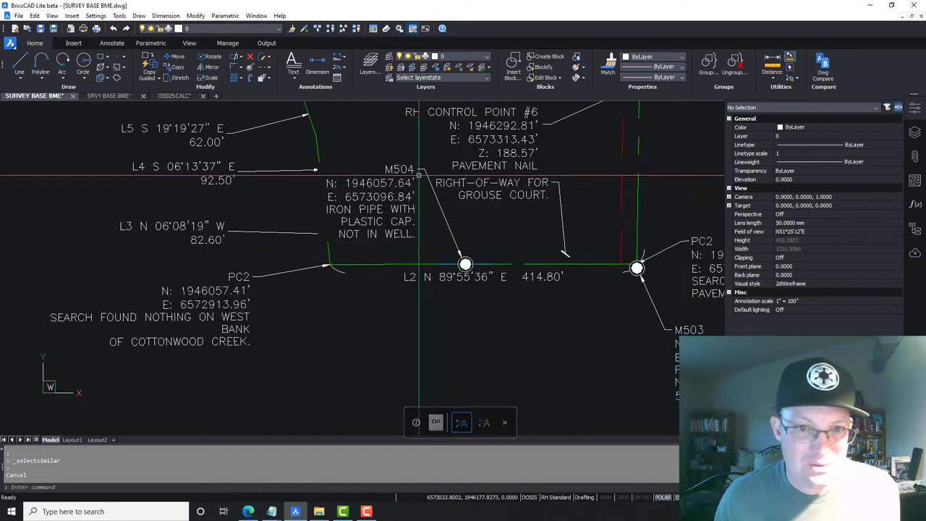
middle_drag(507, 208, 457, 289)
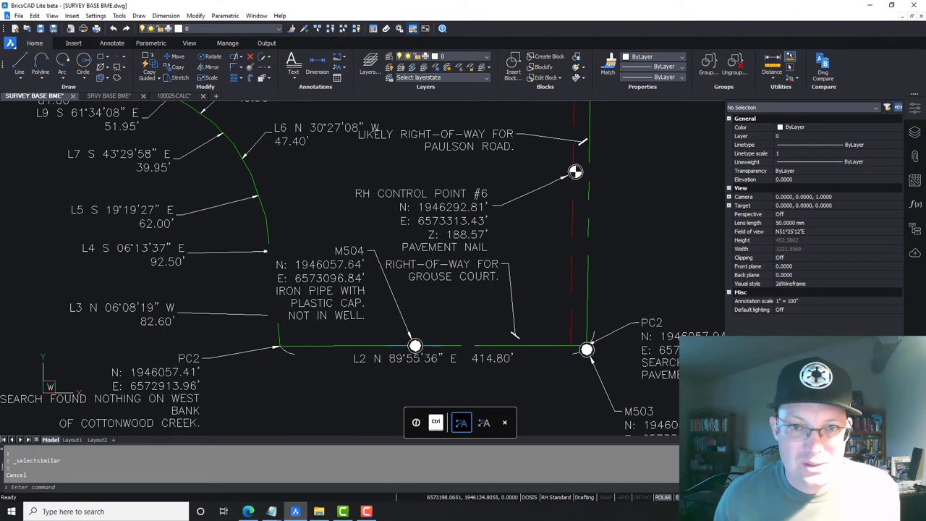
key(Escape)
click(478, 207)
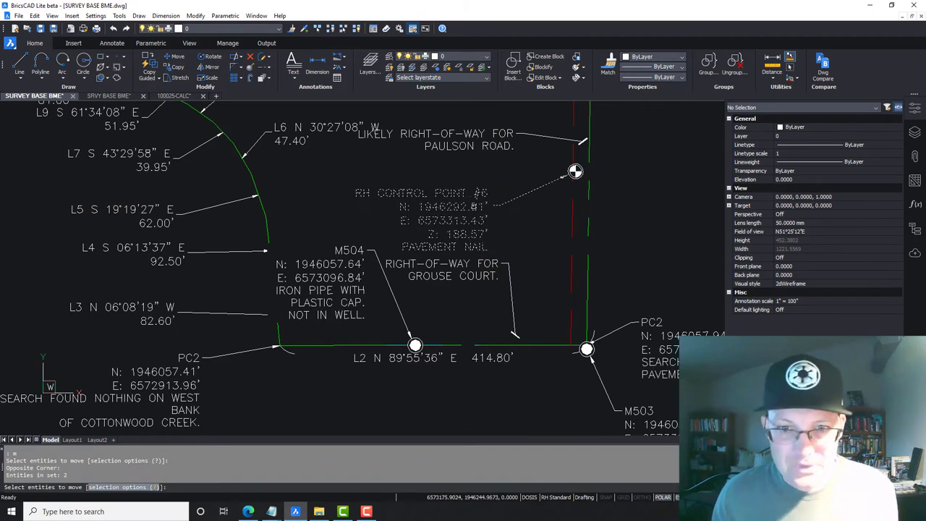
key(Return)
click(500, 205)
scroll(472, 171, up, 2)
scroll(476, 185, up, 1)
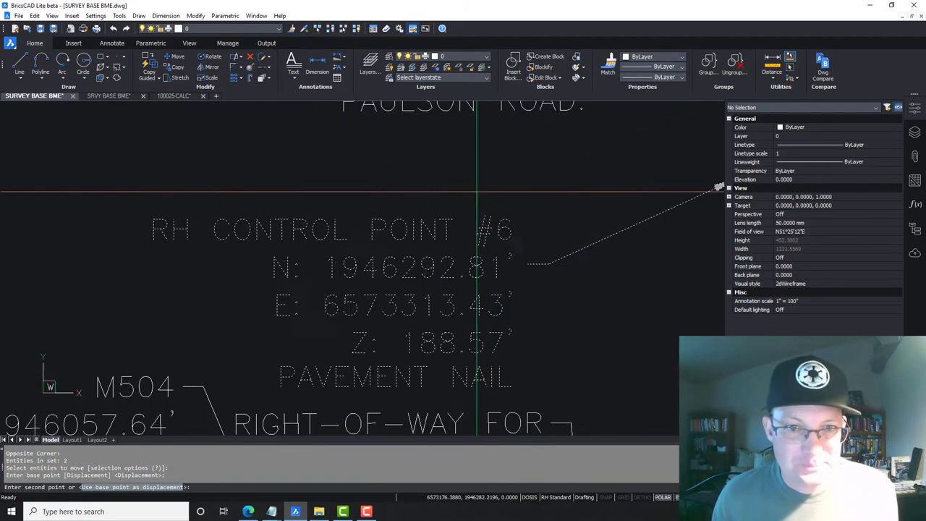
click(476, 190)
scroll(503, 190, down, 1)
Stretch the RH CONTROL POINT #6 leader's arrow tip back to the edge of its control point symbol
click(532, 176)
click(523, 167)
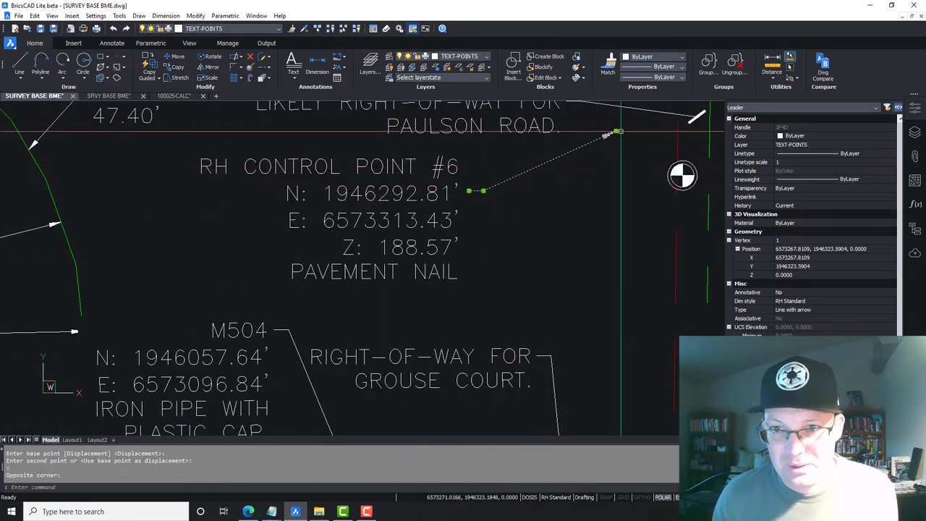
click(615, 131)
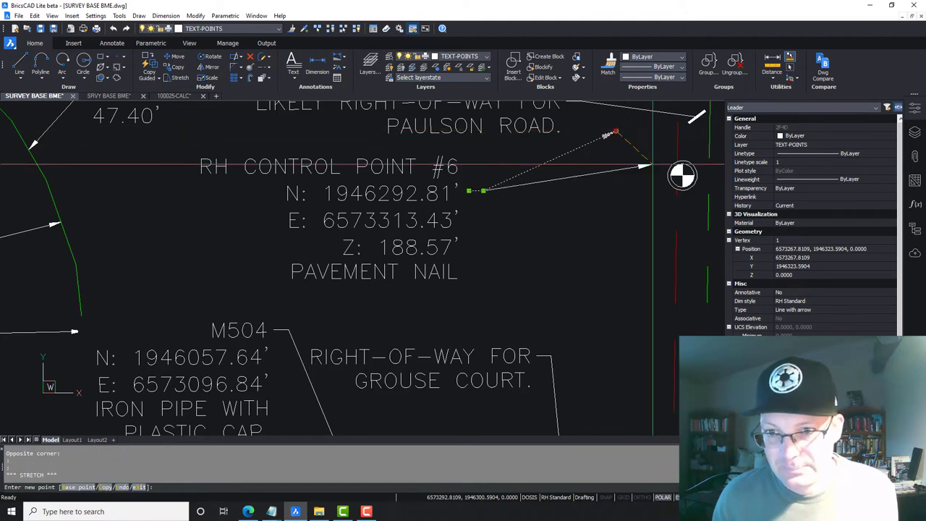
scroll(637, 144, up, 3)
click(666, 172)
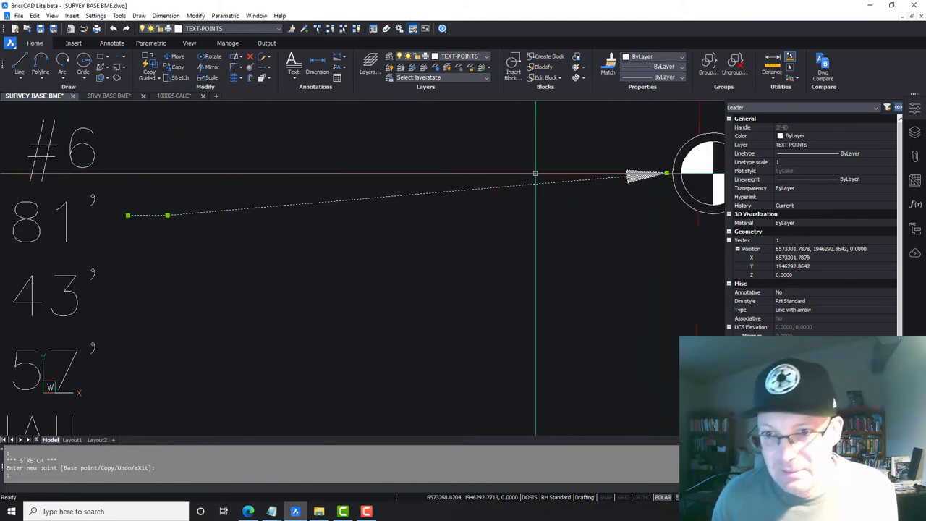
key(Escape)
scroll(535, 172, down, 4)
middle_drag(420, 303, 514, 247)
middle_drag(610, 276, 555, 264)
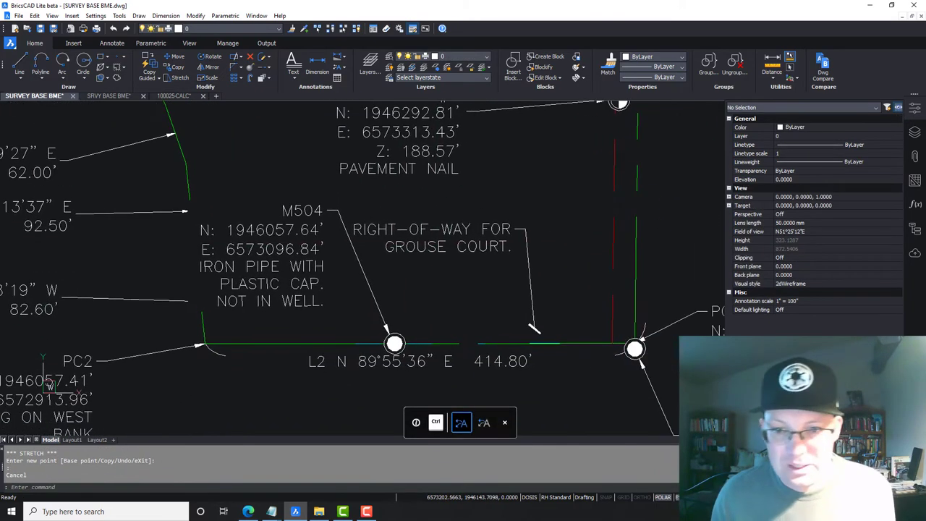
Move the "RIGHT-OF-WAY FOR GROUSE COURT" leader about 42 ft to the right, clear of the M504 label
text(m)
key(Return)
click(569, 257)
click(505, 227)
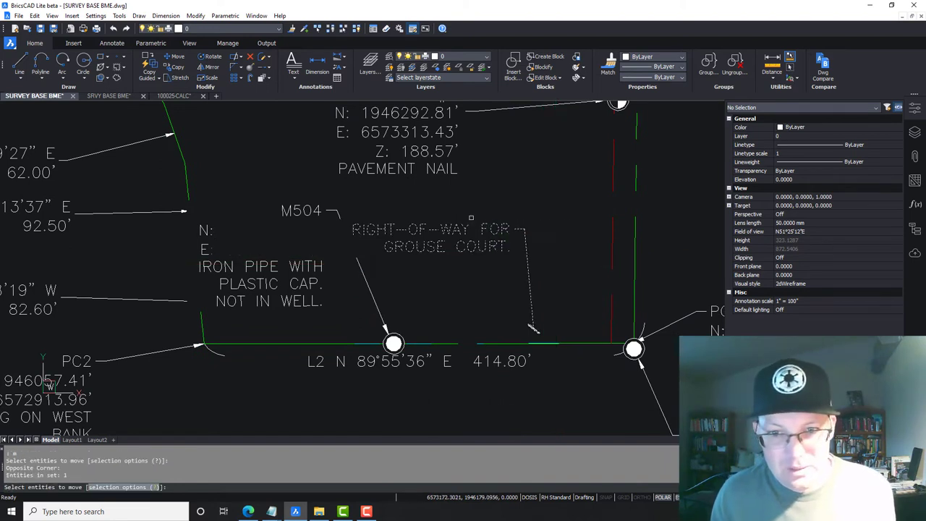
key(Return)
click(530, 228)
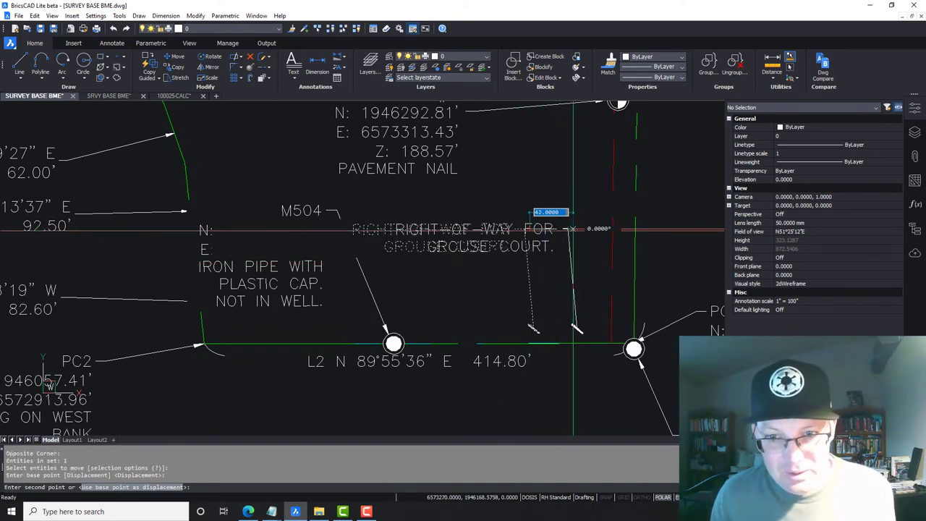
click(573, 229)
key(Escape)
Move the M504 iron pipe label and its leader about 28 ft up and to the right
click(359, 247)
click(336, 236)
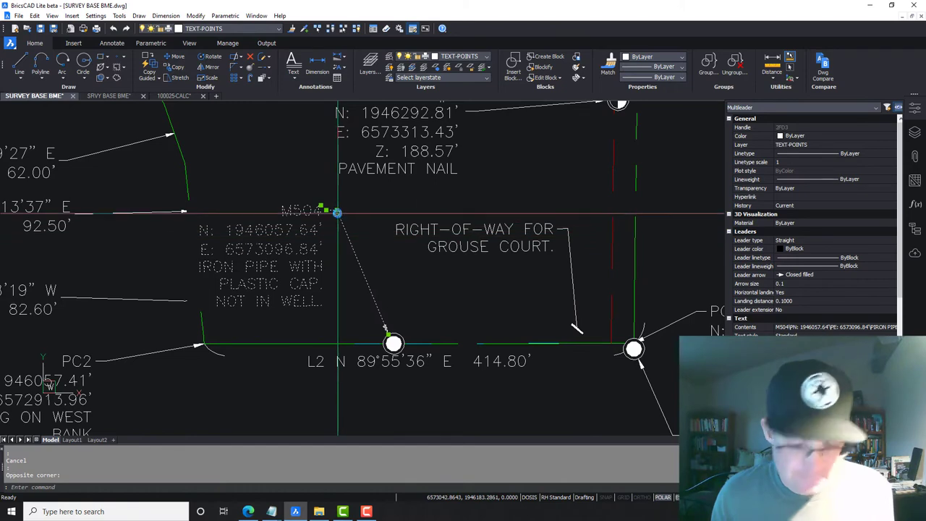
text(m)
key(Return)
click(338, 213)
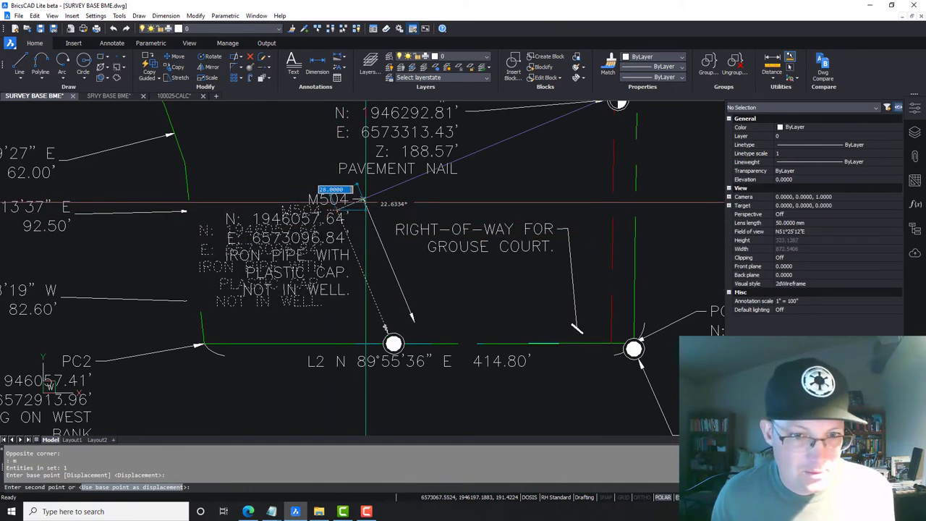
key(Escape)
Stretch the M504 leader's arrow tip back to the edge of its monument symbol
click(414, 321)
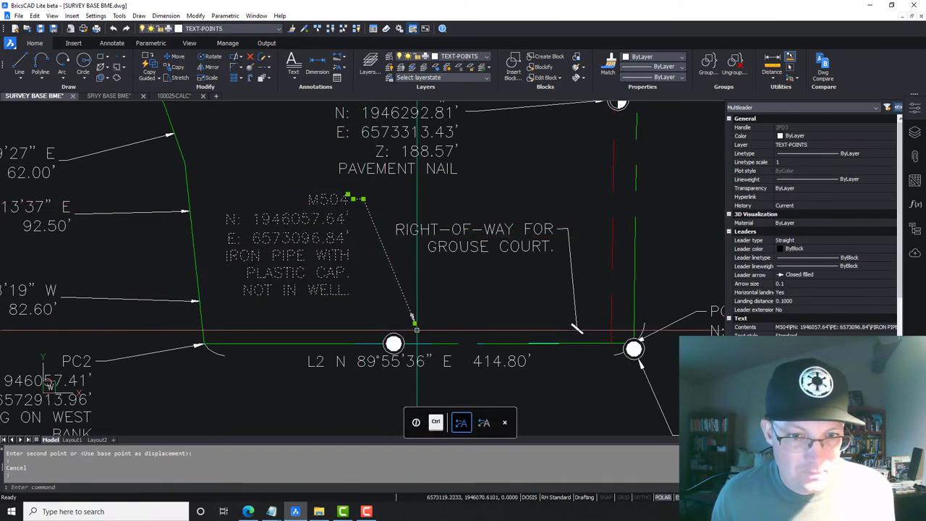
click(414, 320)
scroll(414, 321, up, 5)
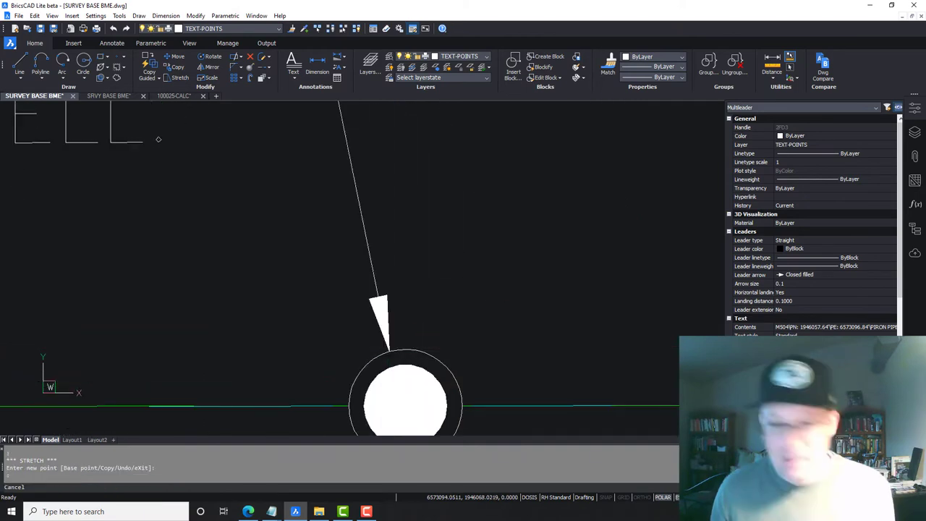
key(Escape)
Review the labels along the creek boundary from PC2 past L3 to L17 and PC3, up to the irrigation easement
scroll(448, 269, down, 10)
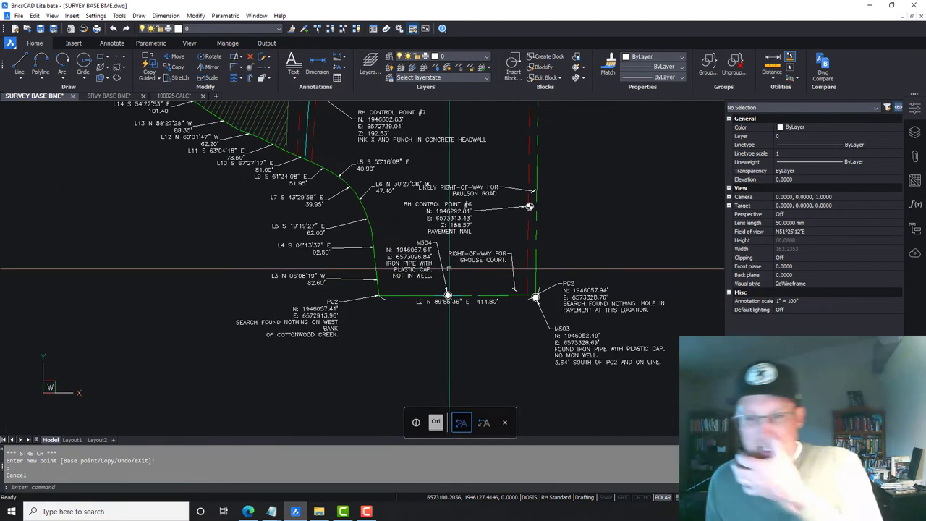
scroll(548, 313, down, 1)
scroll(543, 372, up, 3)
mouse_move(314, 257)
middle_down()
mouse_move(429, 328)
mouse_move(429, 403)
mouse_move(452, 430)
middle_up()
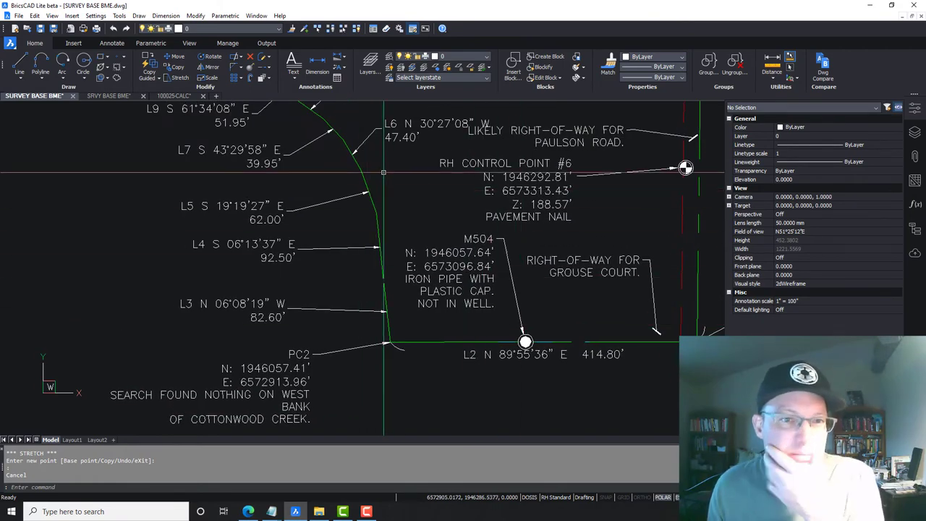
mouse_move(383, 174)
middle_down()
mouse_move(484, 372)
mouse_move(534, 403)
middle_up()
mouse_move(294, 288)
middle_down()
mouse_move(459, 303)
mouse_move(478, 320)
middle_up()
middle_drag(297, 278, 403, 261)
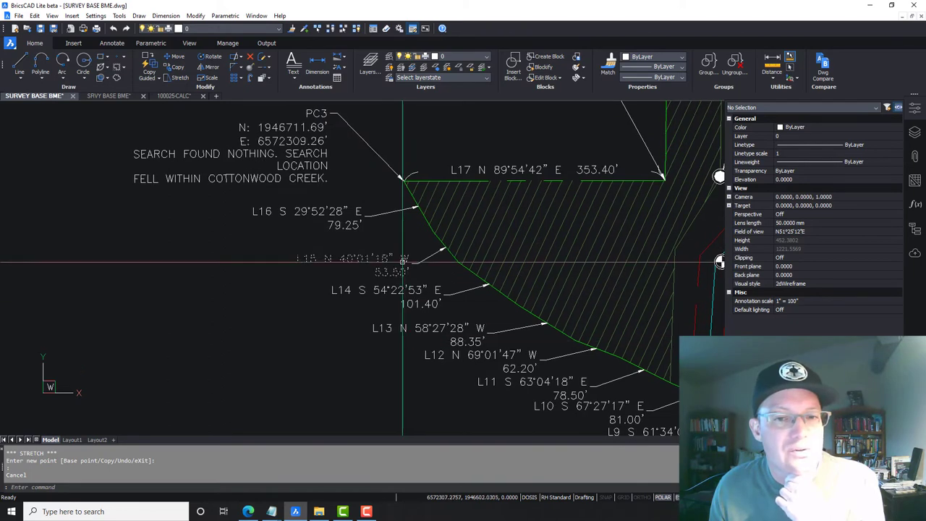
mouse_move(384, 223)
middle_down()
mouse_move(370, 280)
mouse_move(202, 340)
middle_up()
middle_drag(599, 235, 472, 187)
Move the irrigation easement note and its leader up and to the left, clear of the control point #8 symbol
scroll(557, 271, up, 2)
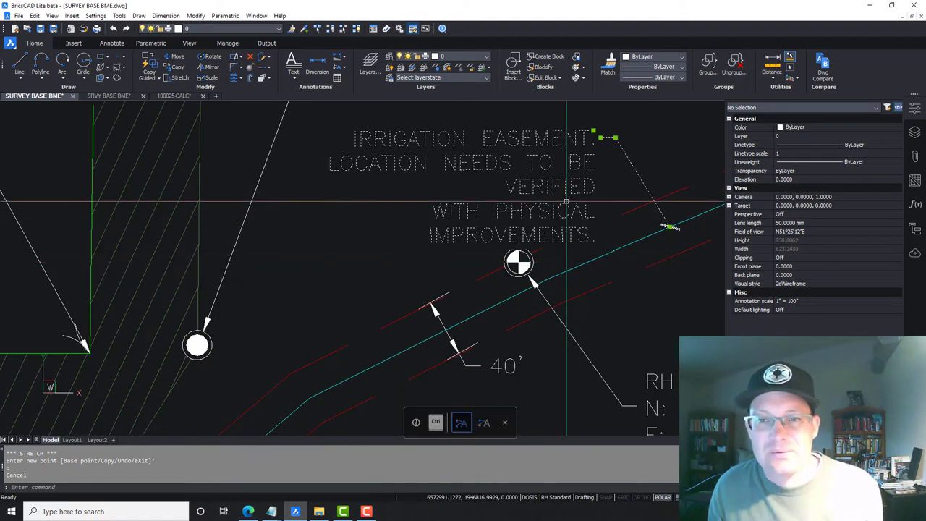
key(Escape)
middle_drag(629, 139, 633, 222)
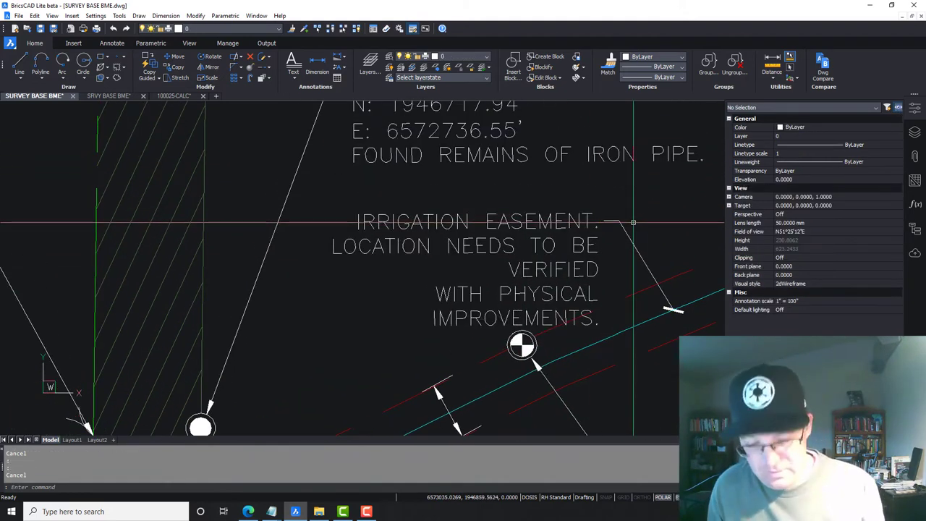
key(Return)
click(681, 313)
click(649, 292)
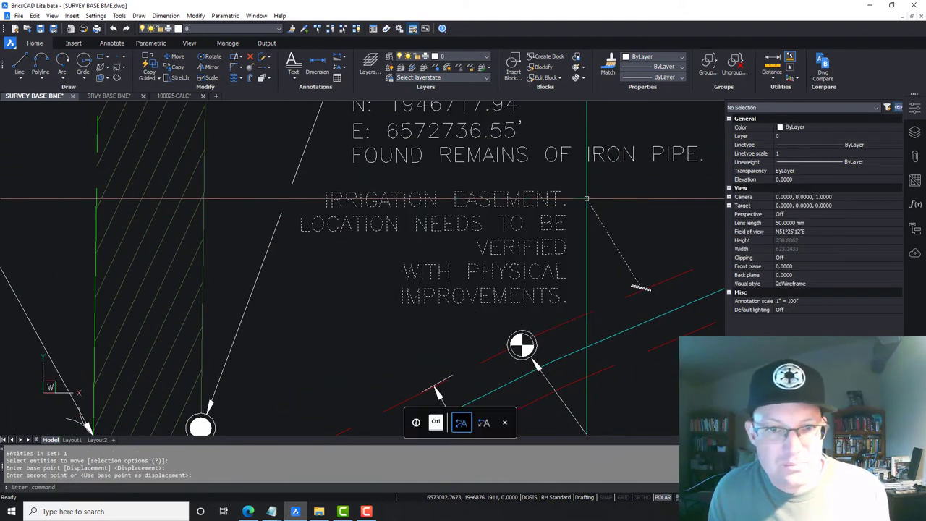
key(Escape)
Stretch the irrigation easement leader's tick end back onto the easement centerline
click(635, 283)
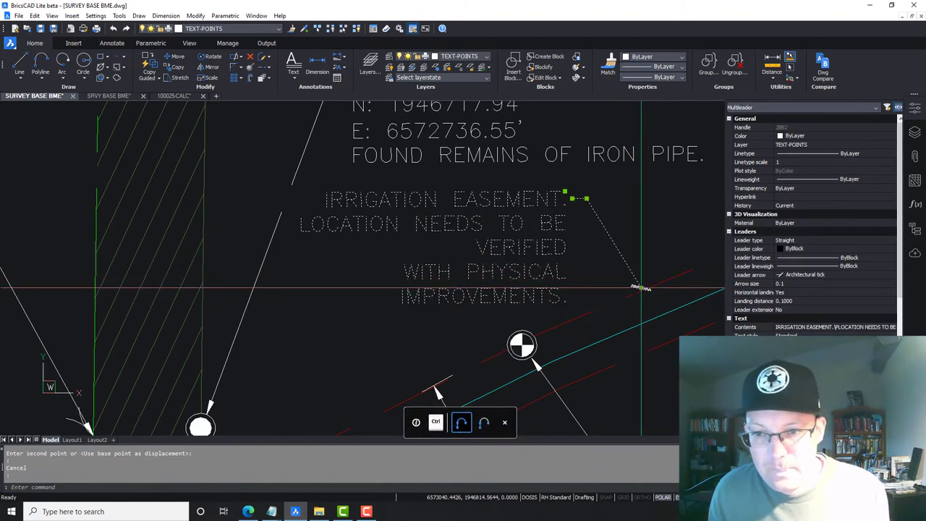
click(641, 288)
scroll(632, 288, down, 3)
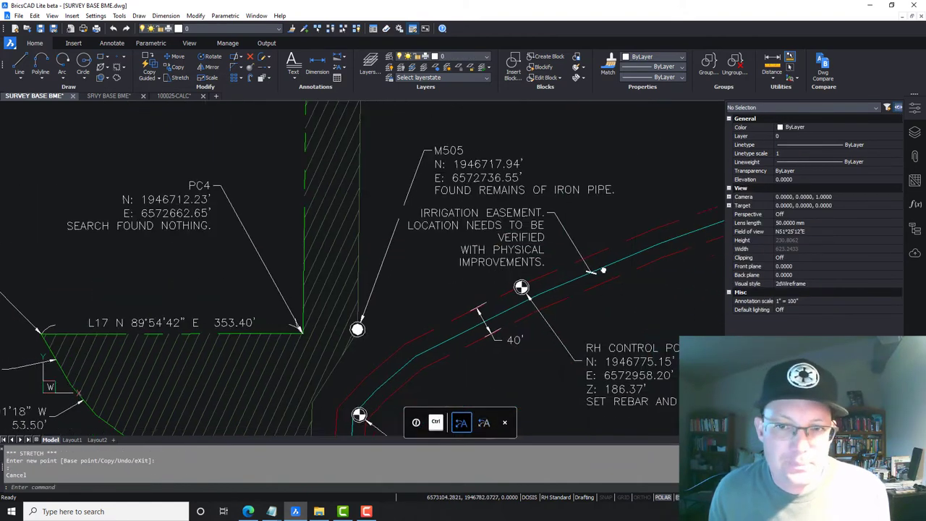
middle_drag(604, 270, 656, 328)
key(Escape)
Shift the M505 label slightly up and to the left, away from the irrigation easement note
click(467, 180)
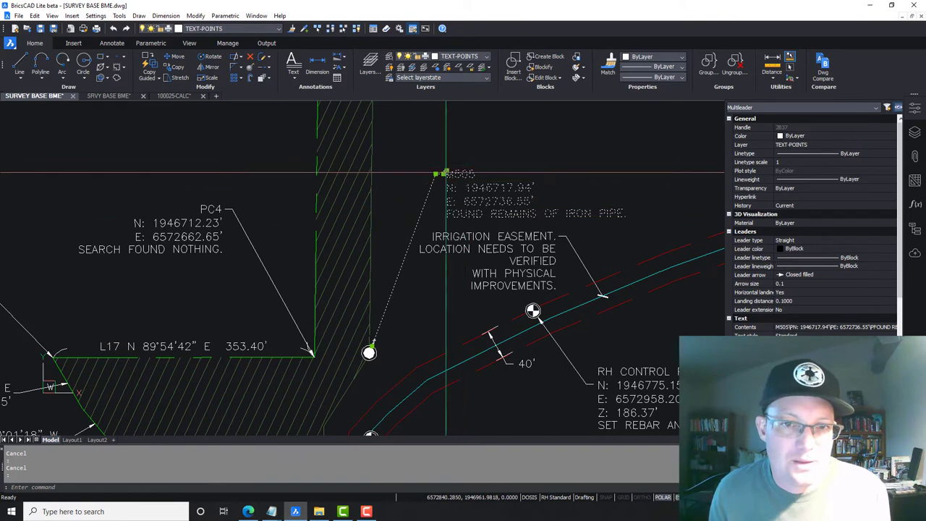
click(447, 173)
key(Escape)
scroll(463, 209, down, 5)
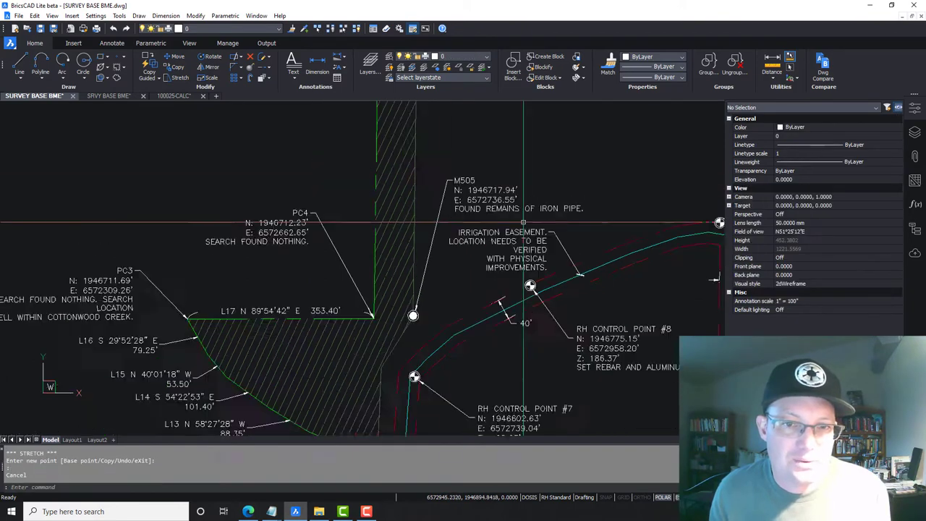
middle_drag(475, 241, 489, 296)
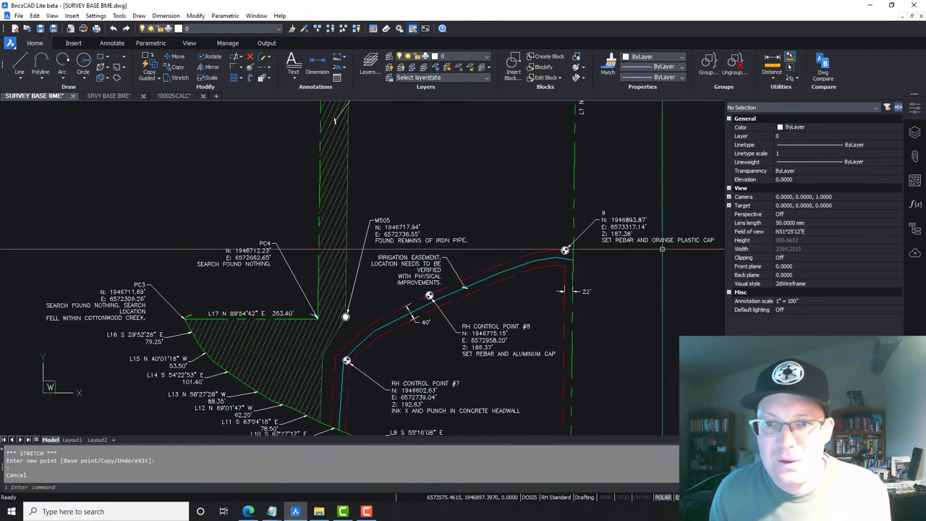
click(612, 227)
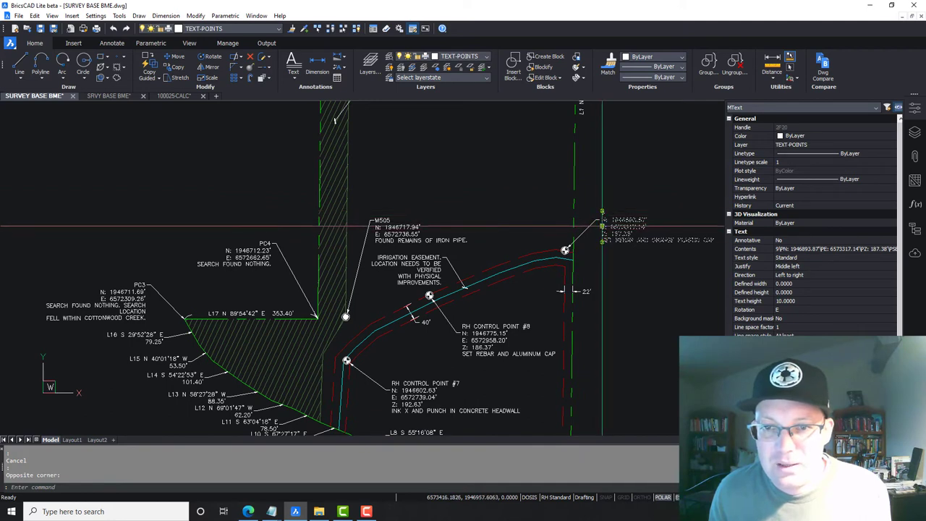
click(602, 226)
key(Escape)
key(Escape)
scroll(610, 239, up, 5)
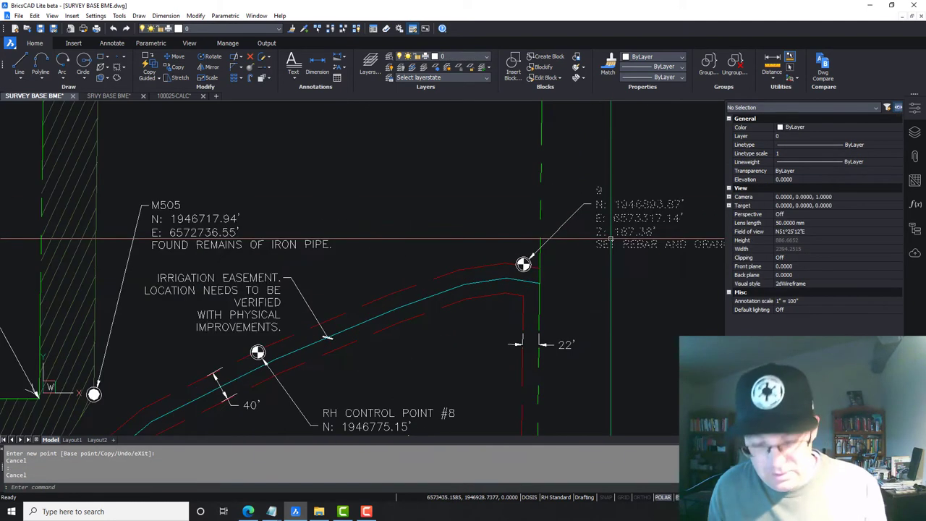
Try to move the point 9 label text together with its separate leader
text(m)
key(Return)
click(581, 200)
key(Return)
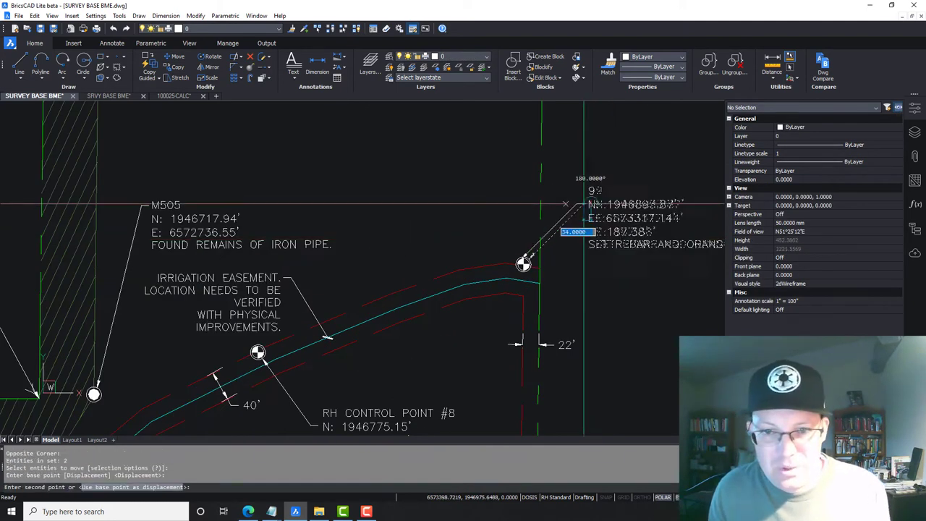
click(588, 205)
key(Escape)
key(Escape)
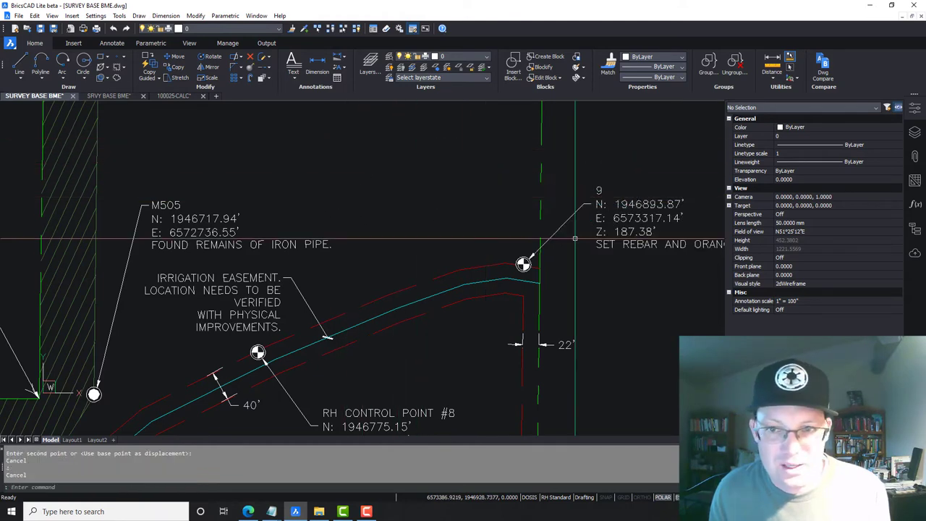
middle_drag(598, 255, 558, 216)
click(587, 213)
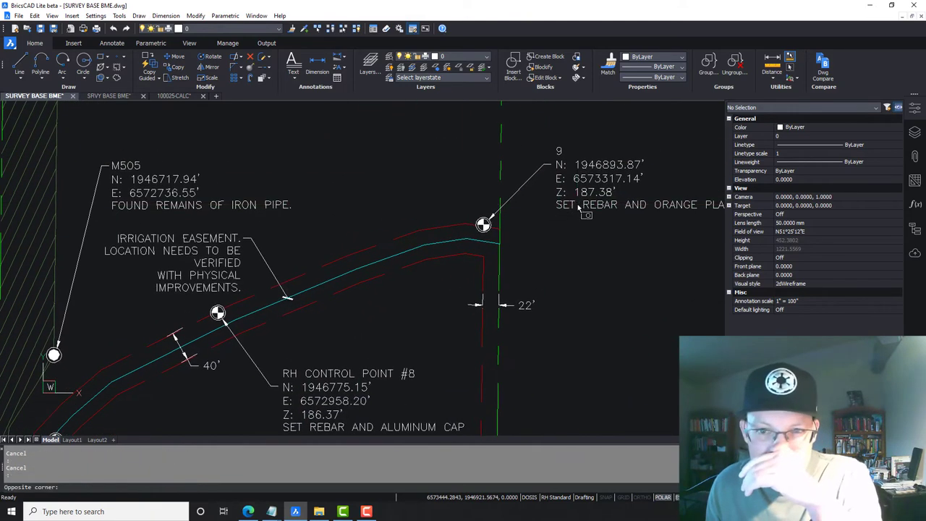
click(540, 183)
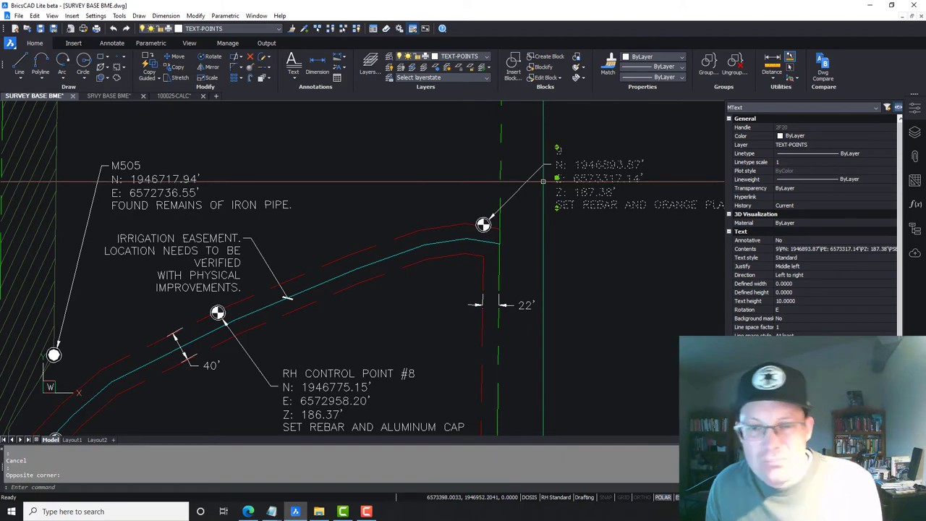
key(Escape)
middle_drag(411, 180, 383, 194)
Add a multileader from the point 9 symbol up and to the left with the placeholder text "srer"
key(Escape)
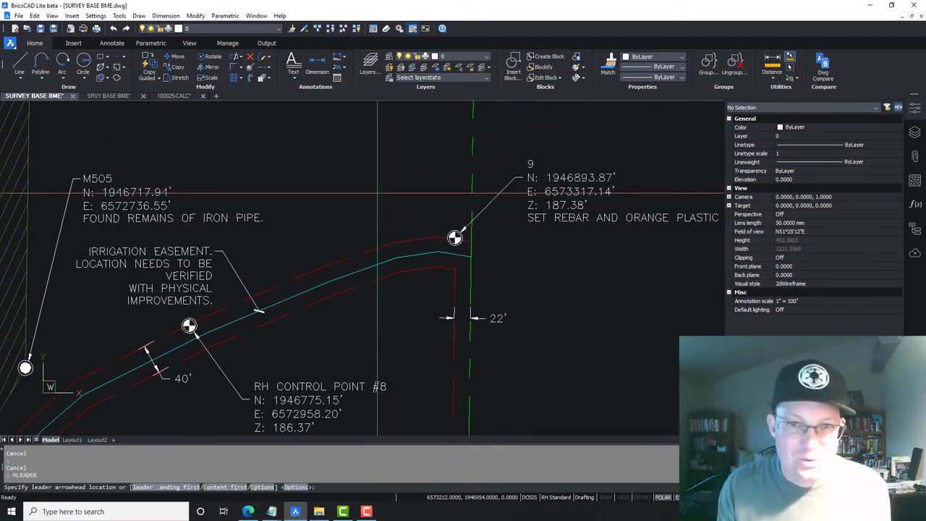
scroll(434, 210, up, 3)
click(463, 254)
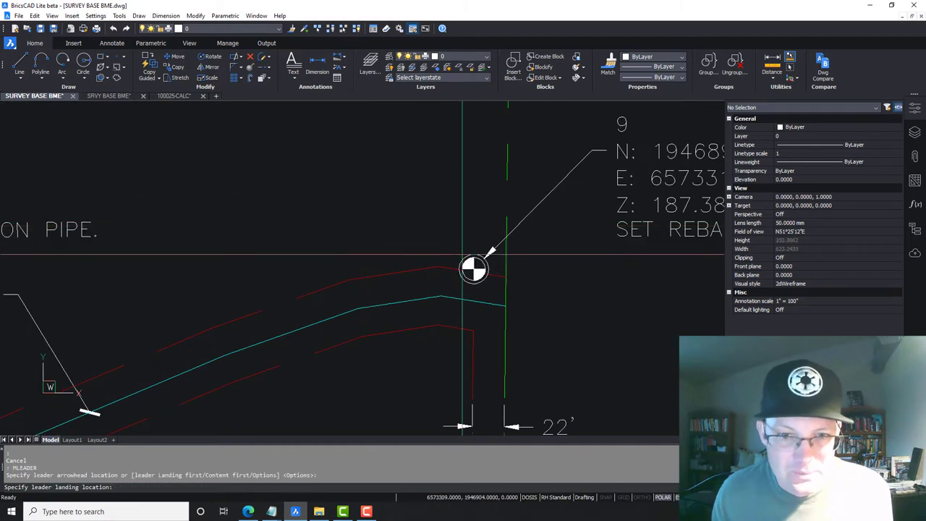
scroll(470, 210, down, 3)
click(465, 143)
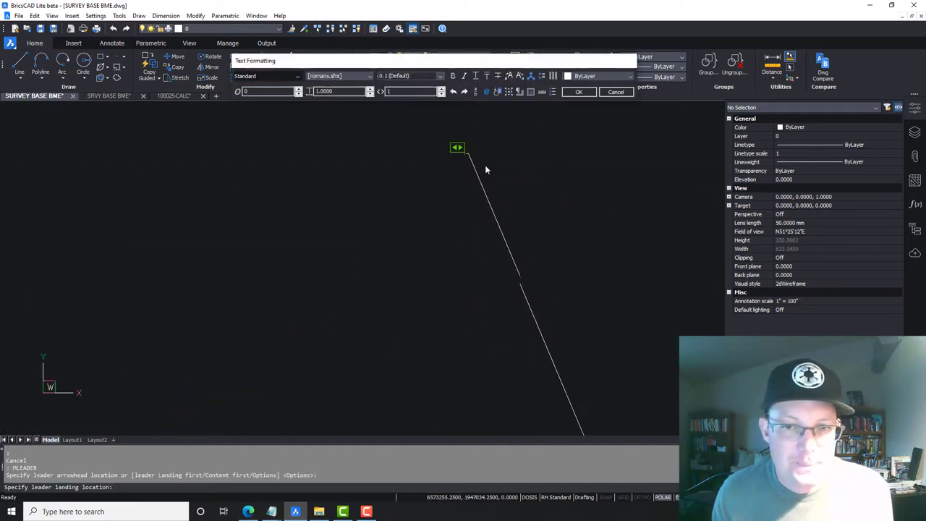
key(Escape)
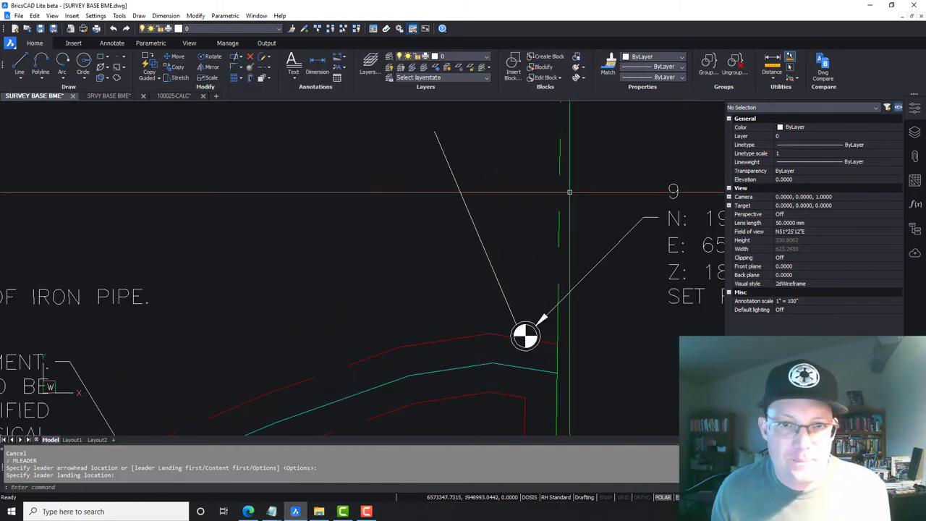
Match the properties of the irrigation easement leader to the new point 9 multileader
click(608, 65)
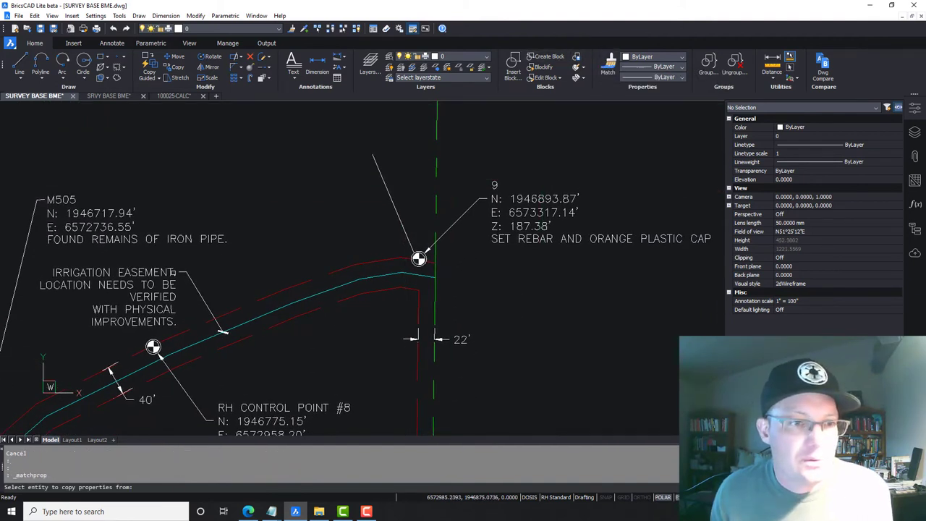
click(165, 269)
click(386, 176)
click(354, 161)
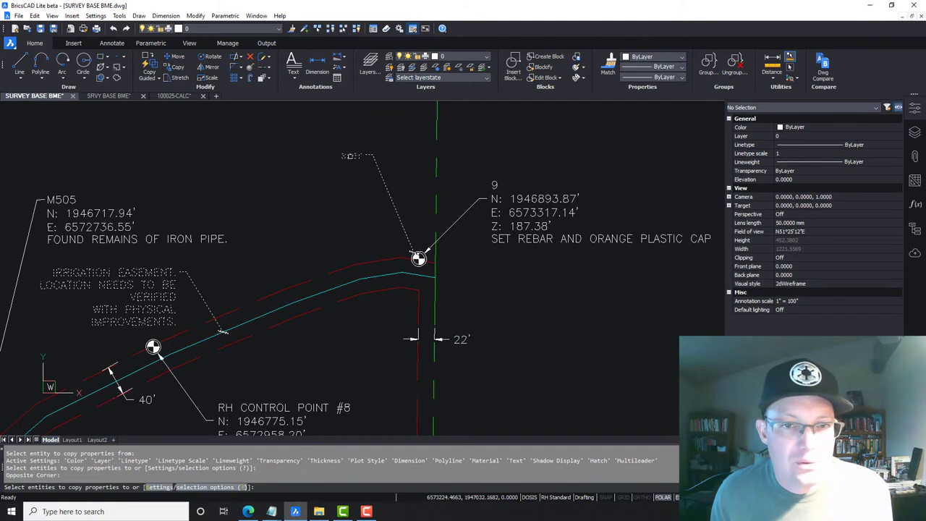
key(Escape)
Set the new point 9 multileader's arrow to Closed filled
click(404, 233)
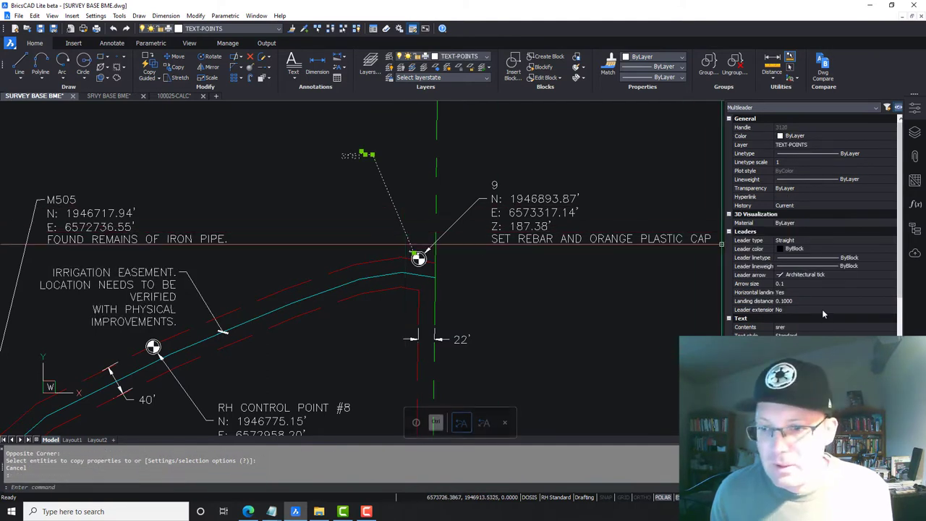
click(811, 276)
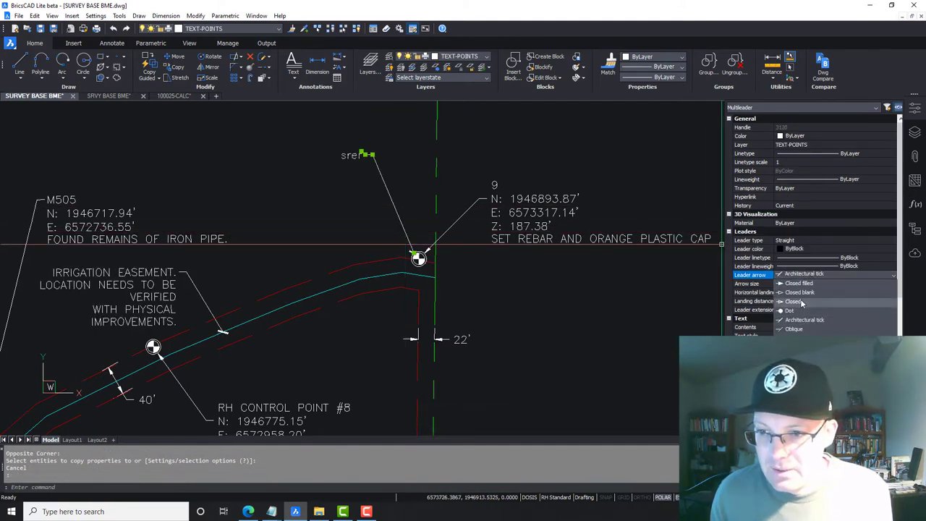
click(806, 284)
key(Escape)
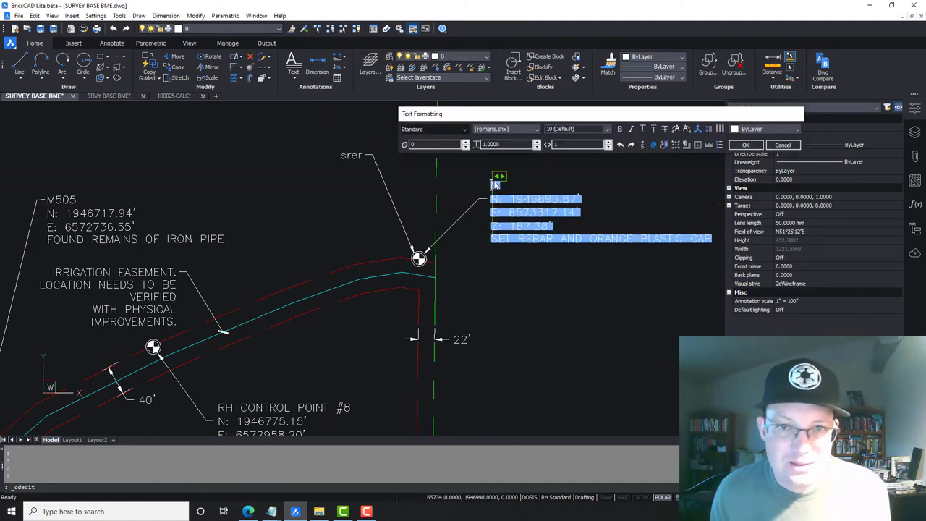
Replace the point 9 multileader's placeholder with the old label's full text, and make its first line "RH CONTROL POINT #9"
click(386, 175)
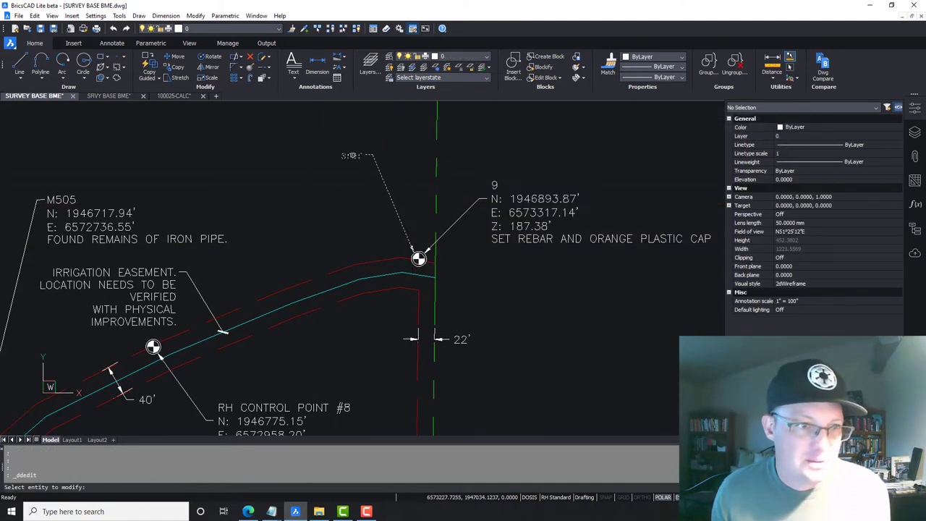
click(352, 156)
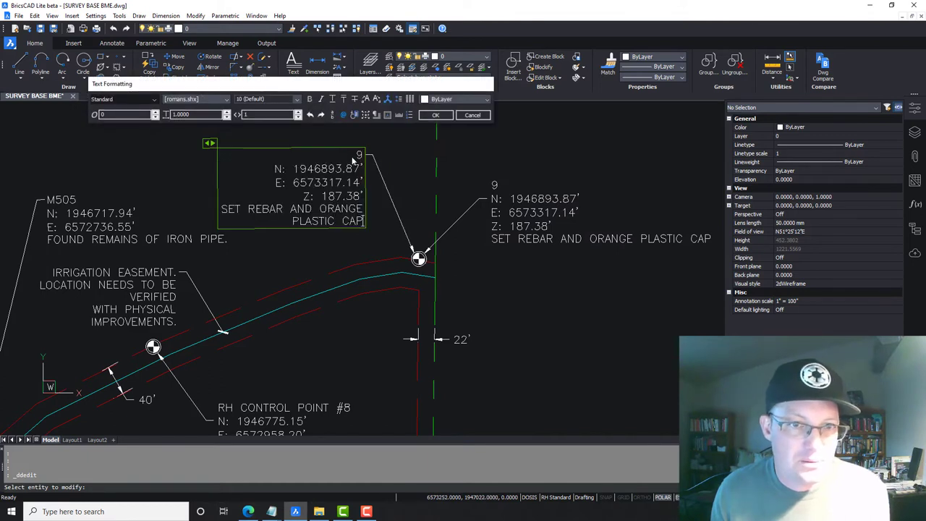
text(rh)
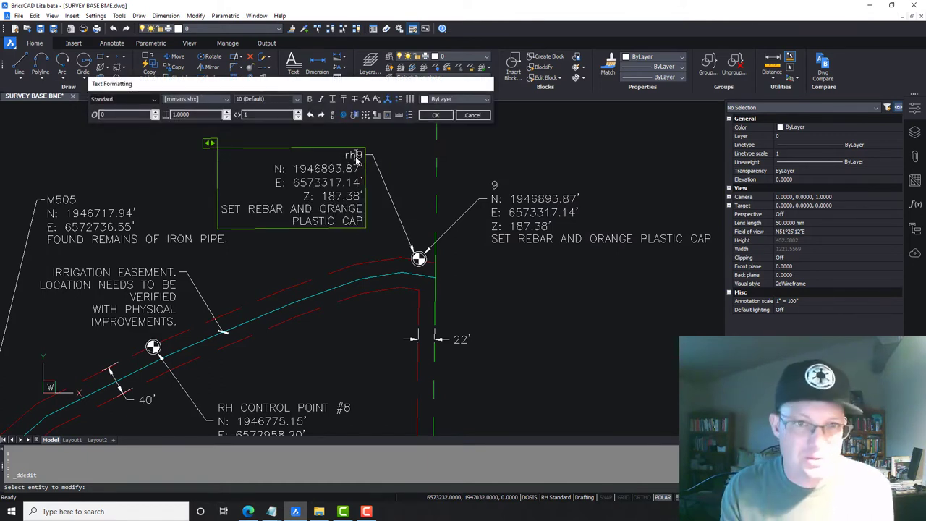
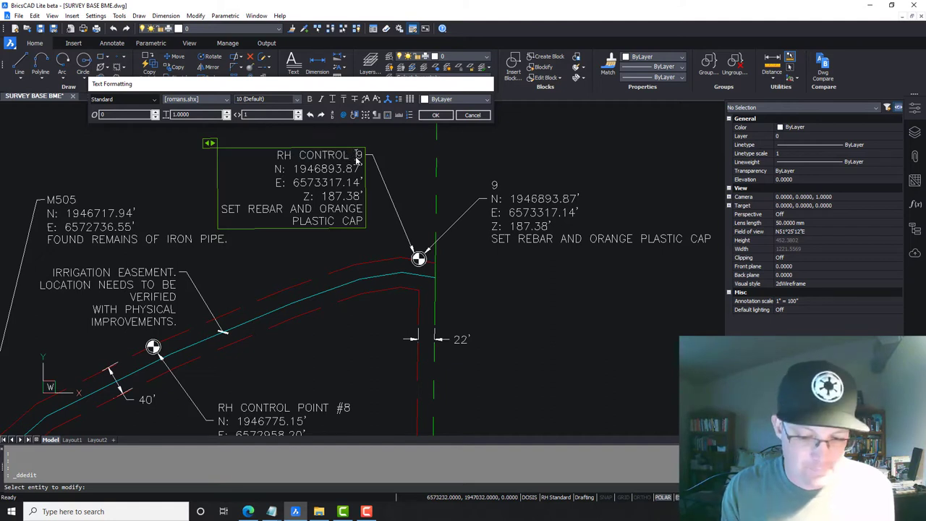
text(#)
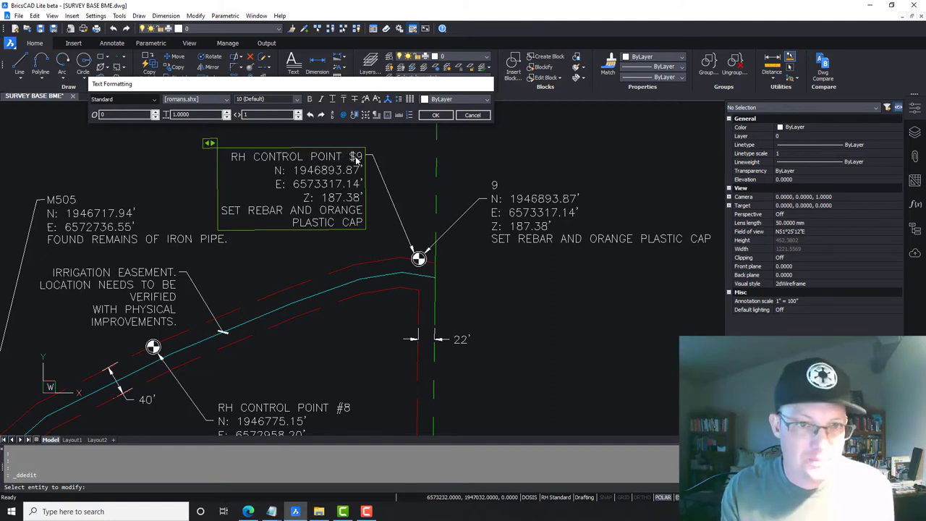
key(BackSpace)
text(#)
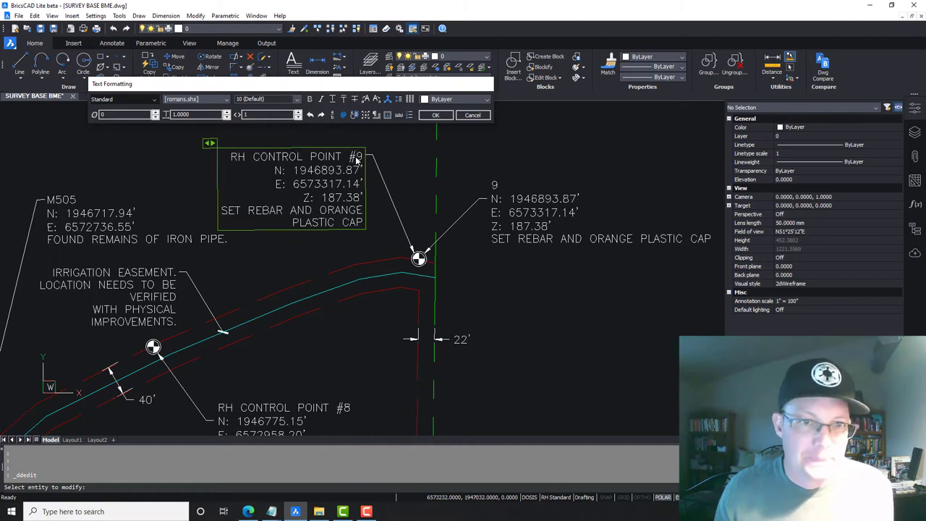
click(308, 254)
Delete the old point 9 label text together with its separate leader
click(487, 239)
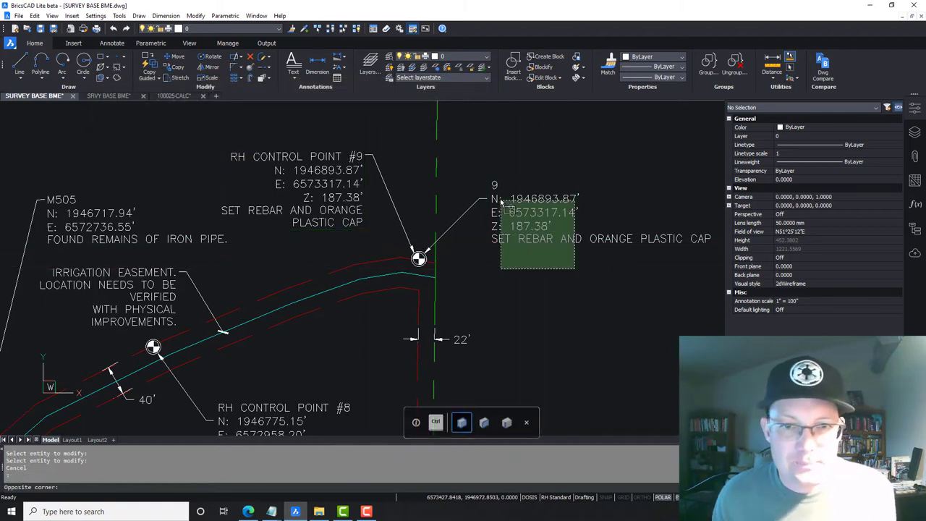
click(480, 202)
key(Delete)
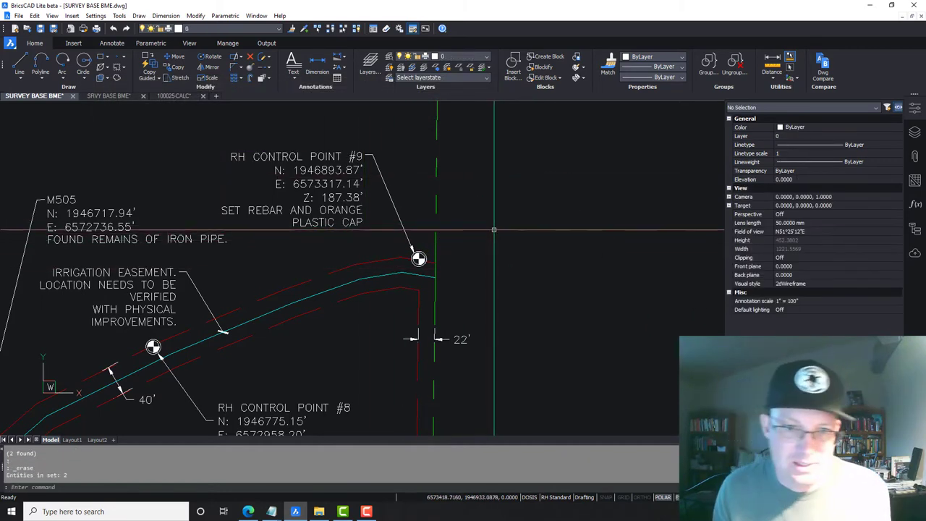
Move the RH CONTROL POINT #1 label and its leader up and to the right, clear of the RH CONTROL POINT #2 label
scroll(482, 230, down, 2)
middle_drag(328, 176, 388, 379)
mouse_move(430, 217)
middle_down()
mouse_move(443, 258)
mouse_move(435, 289)
middle_up()
middle_drag(463, 207, 444, 352)
middle_drag(429, 168, 426, 335)
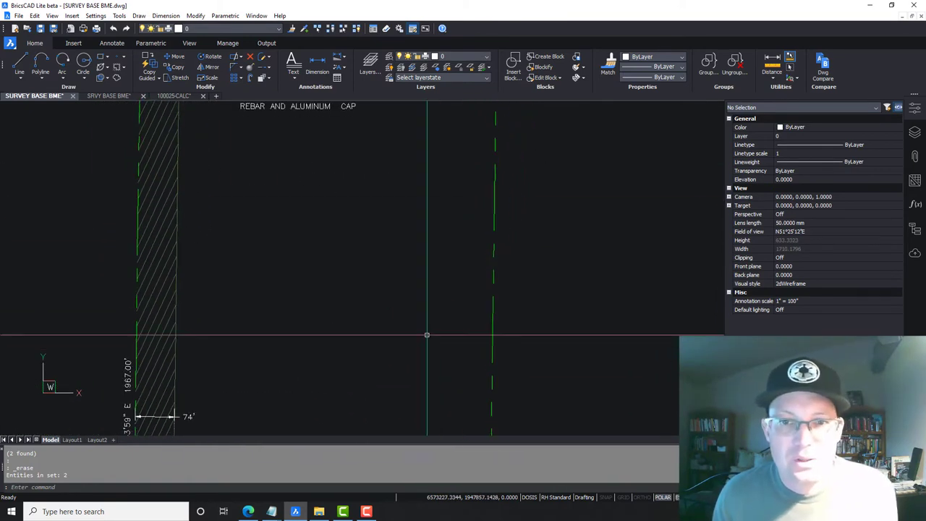
middle_drag(425, 143, 441, 287)
middle_drag(460, 177, 473, 336)
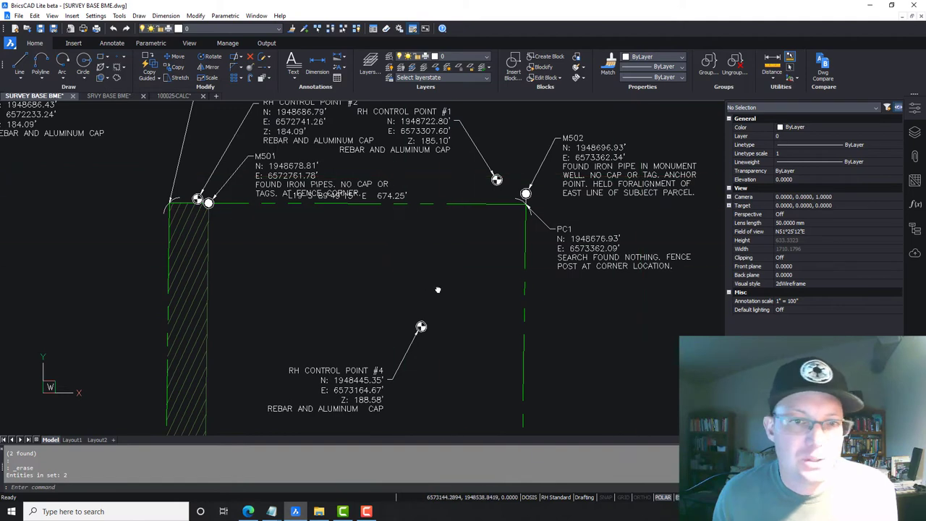
middle_drag(438, 289, 575, 297)
scroll(475, 199, up, 2)
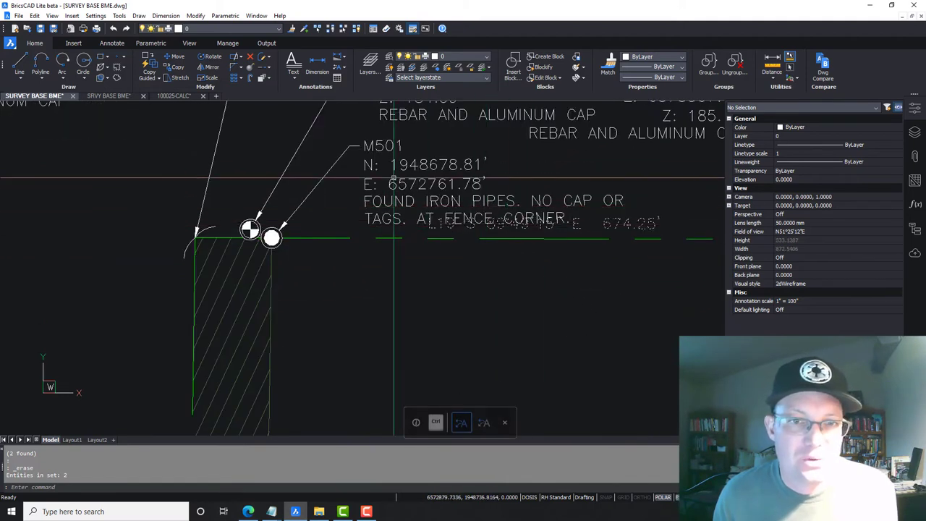
middle_drag(394, 177, 318, 329)
scroll(487, 281, down, 2)
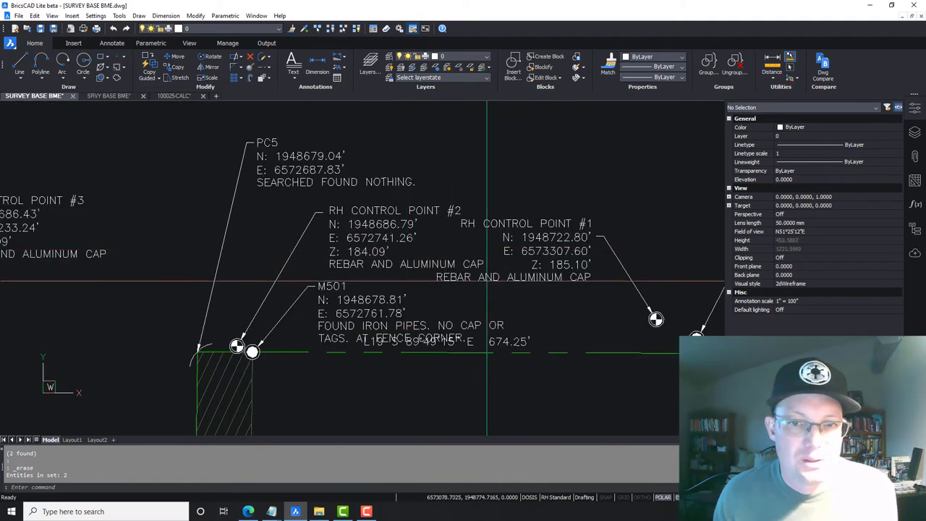
middle_drag(601, 278, 455, 244)
mouse_move(349, 254)
middle_down()
mouse_move(450, 254)
mouse_move(433, 257)
middle_up()
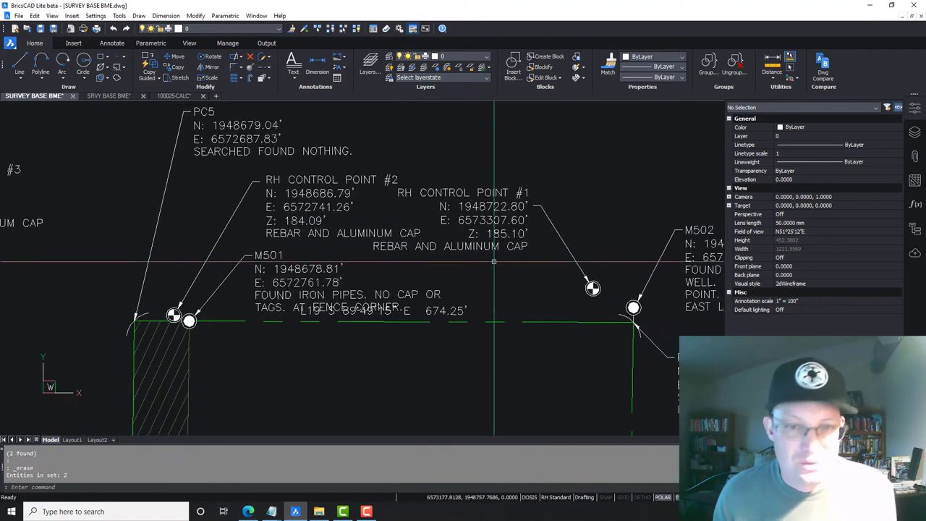
click(550, 279)
click(509, 200)
key(Return)
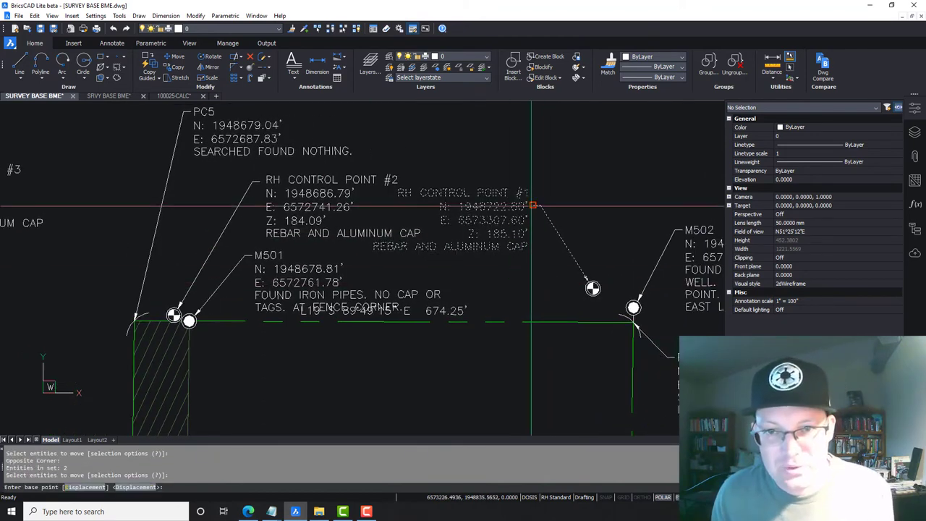
click(539, 205)
click(595, 154)
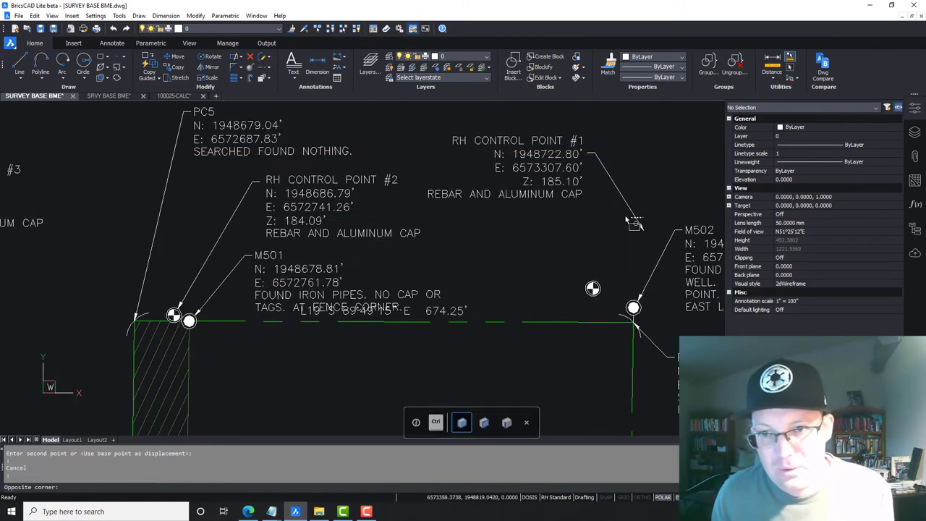
Stretch the arrow tip of the RH CONTROL POINT #1 leader back to its control point symbol
click(642, 227)
click(642, 230)
scroll(593, 282, up, 3)
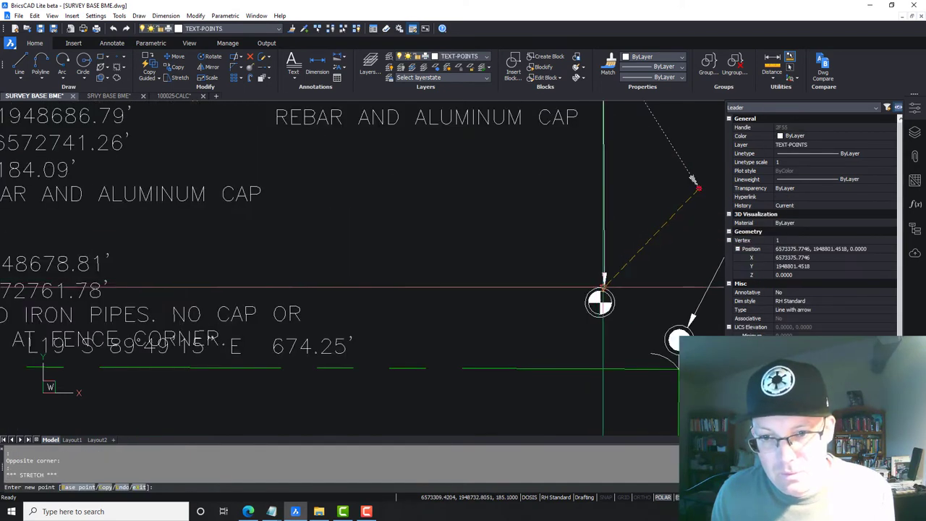
scroll(662, 238, down, 3)
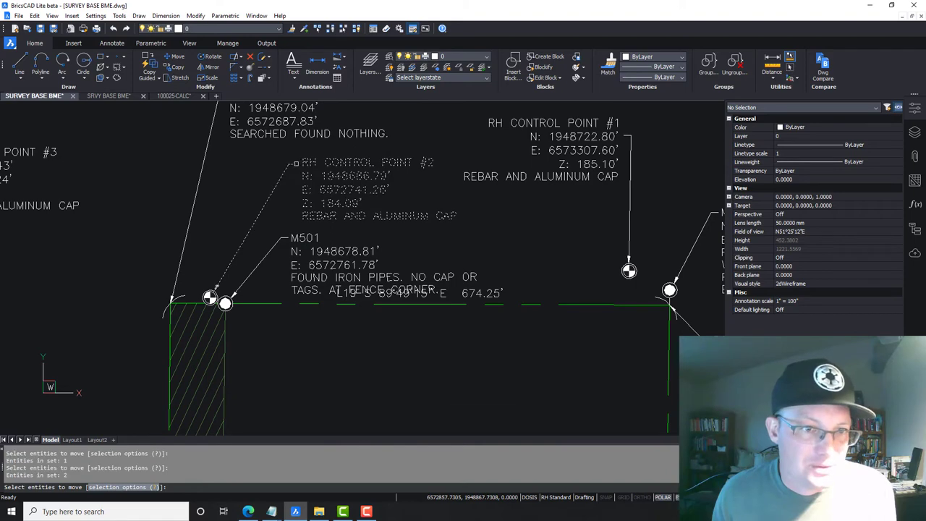
Move the RH CONTROL POINT #2 label and its leader slightly up and to the left
key(Return)
click(287, 163)
click(282, 152)
key(Escape)
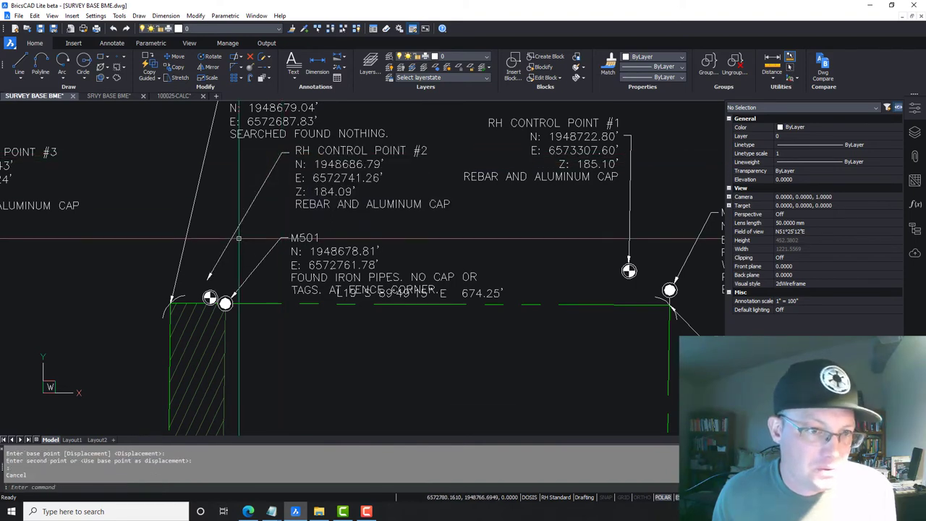
Stretch the arrow tip of the RH CONTROL POINT #2 leader back to its control point symbol
click(239, 238)
click(206, 274)
scroll(203, 281, up, 3)
click(214, 278)
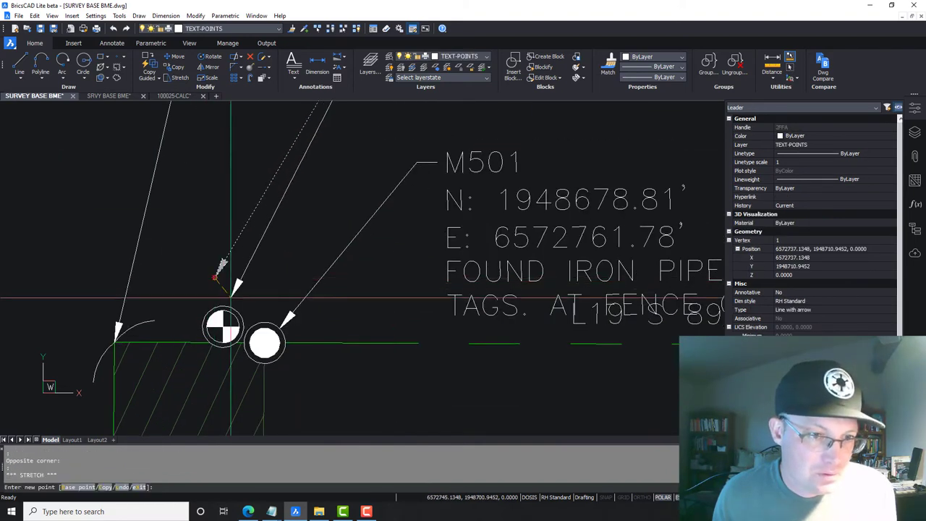
key(Escape)
scroll(220, 267, down, 4)
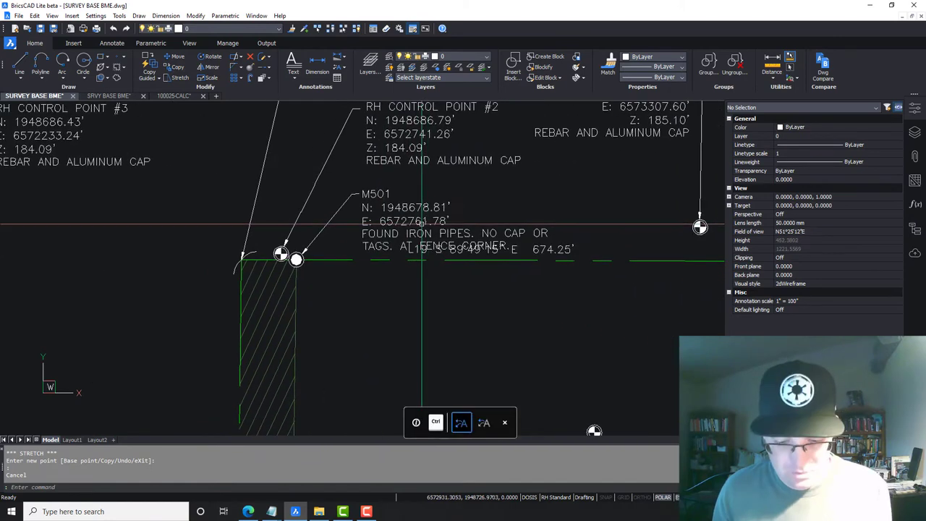
Move the M501 multileader up and slightly right, clear of the L19 bearing and distance label
text(m)
key(Return)
click(392, 210)
key(Return)
click(355, 194)
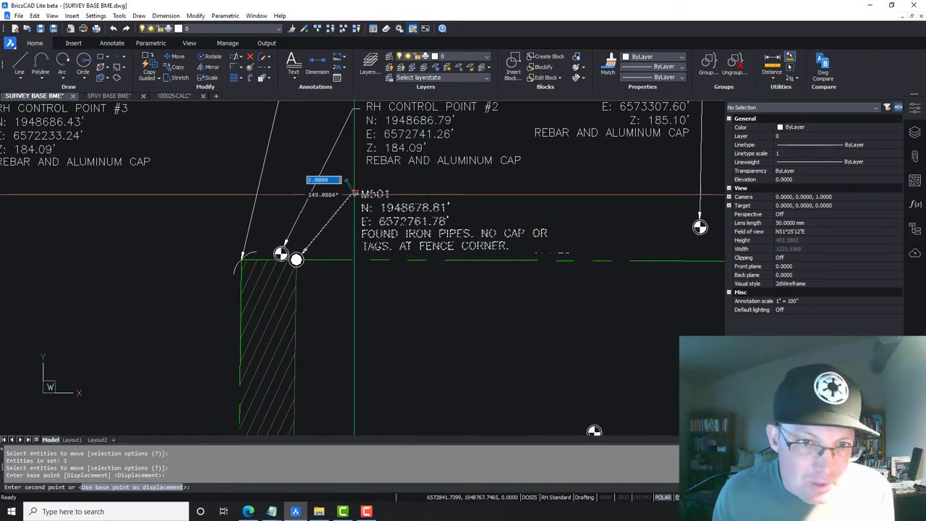
click(365, 177)
key(Escape)
Stretch the arrow tip of the M501 multileader back to its monument symbol
click(318, 227)
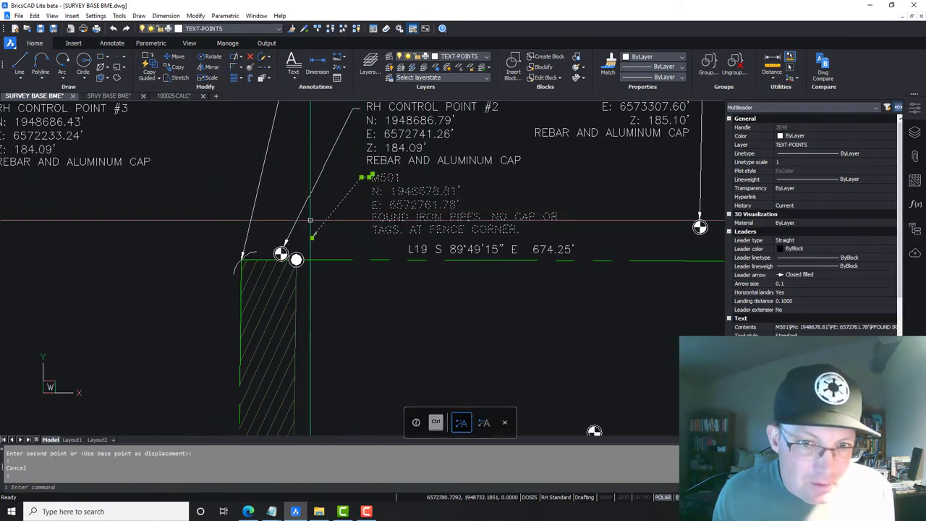
click(311, 238)
scroll(318, 221, up, 2)
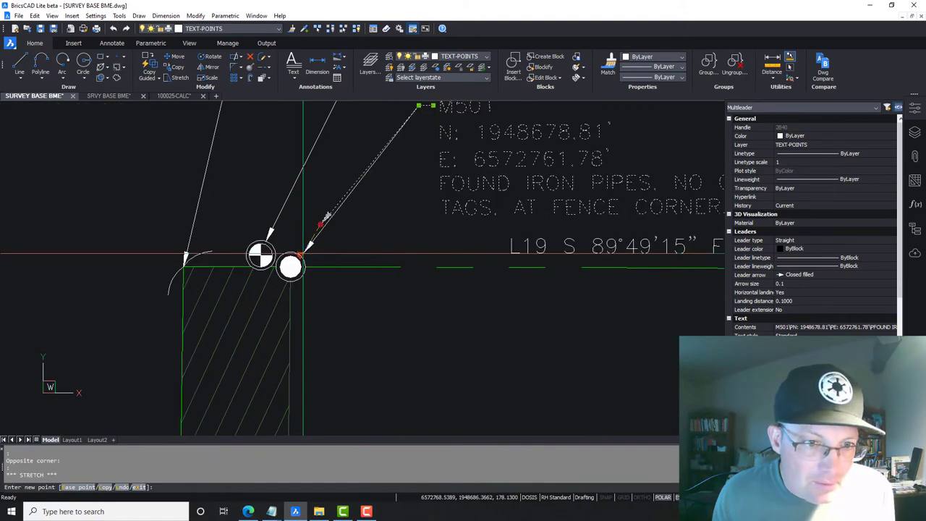
key(Escape)
Examine the label placement across the whole drawing, including the clouded title area and the southern control points
scroll(417, 270, down, 10)
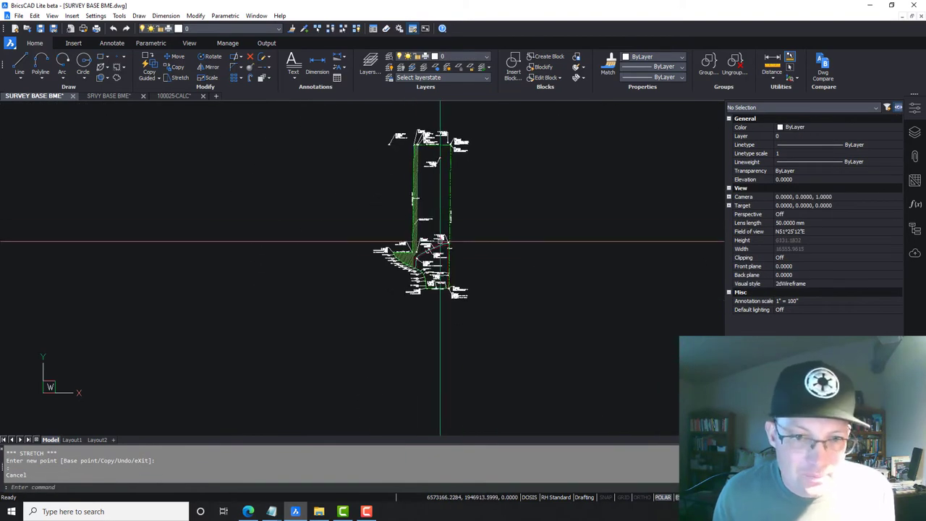
scroll(434, 166, up, 6)
scroll(437, 138, down, 5)
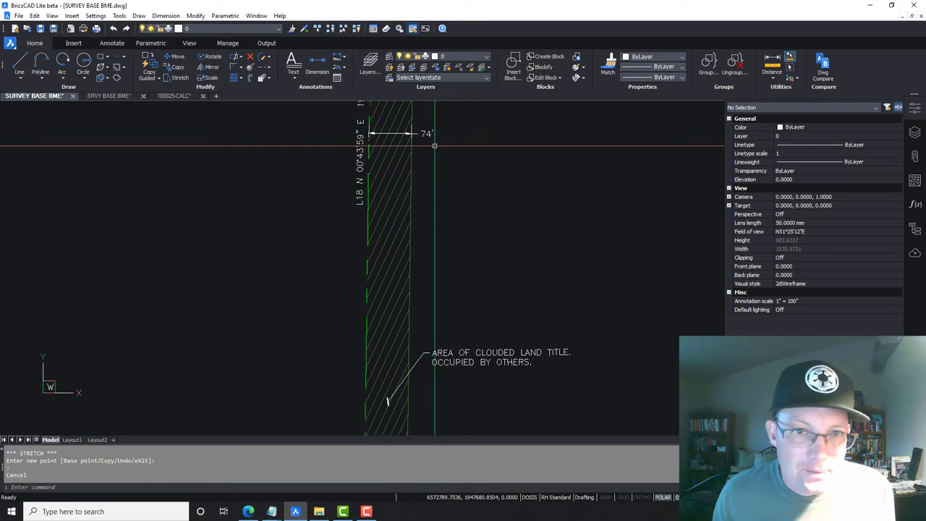
scroll(462, 250, up, 4)
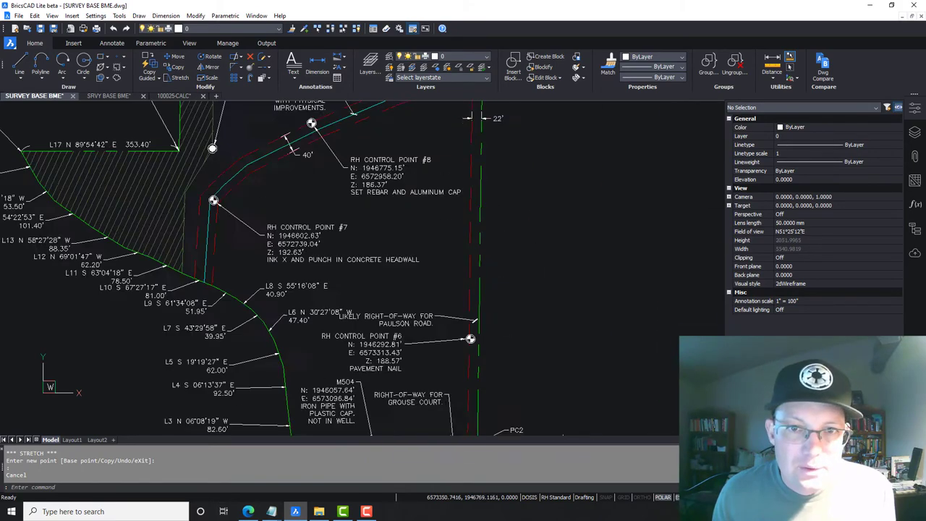
scroll(372, 210, down, 6)
scroll(257, 264, up, 2)
middle_drag(302, 221, 320, 273)
scroll(318, 260, down, 3)
middle_drag(331, 228, 364, 246)
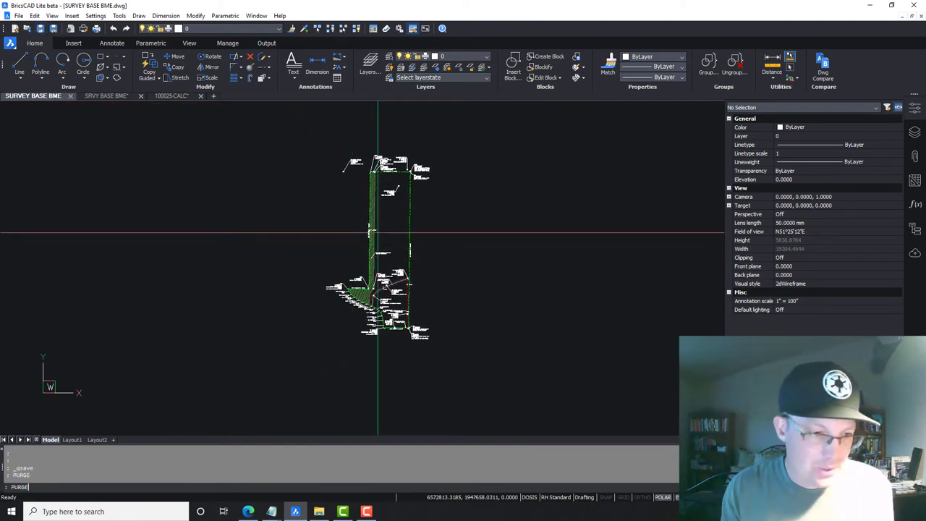
Purge all unused items of every name from the drawing
key(Return)
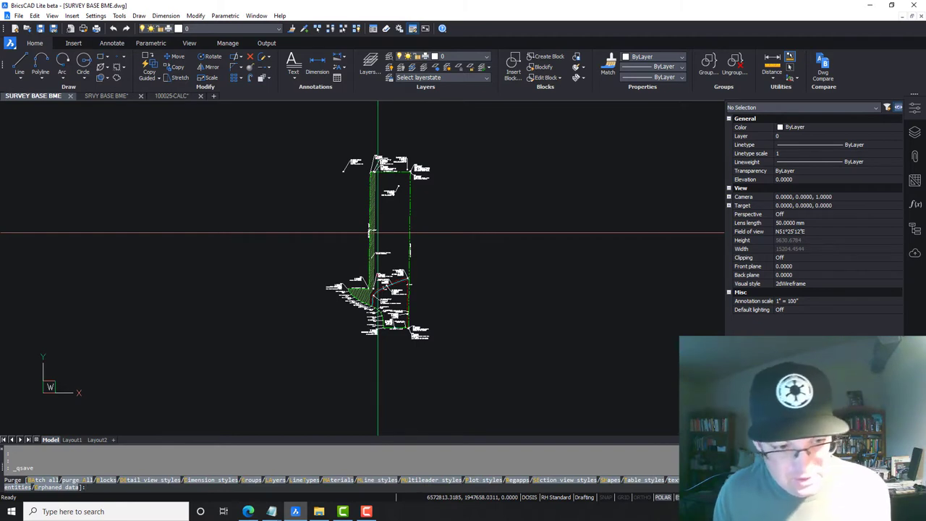
key(Return)
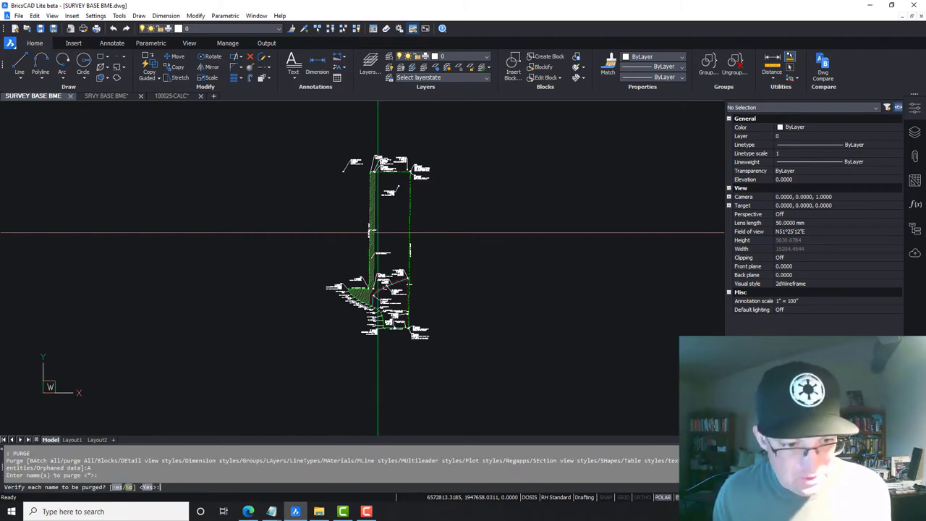
key(Return)
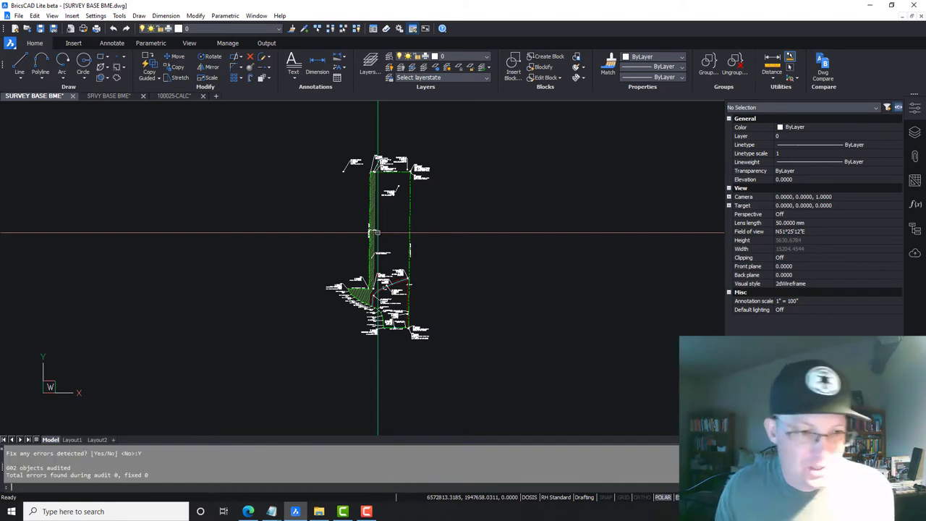
Audit the drawing with error fixing set to Yes and save it
key(Escape)
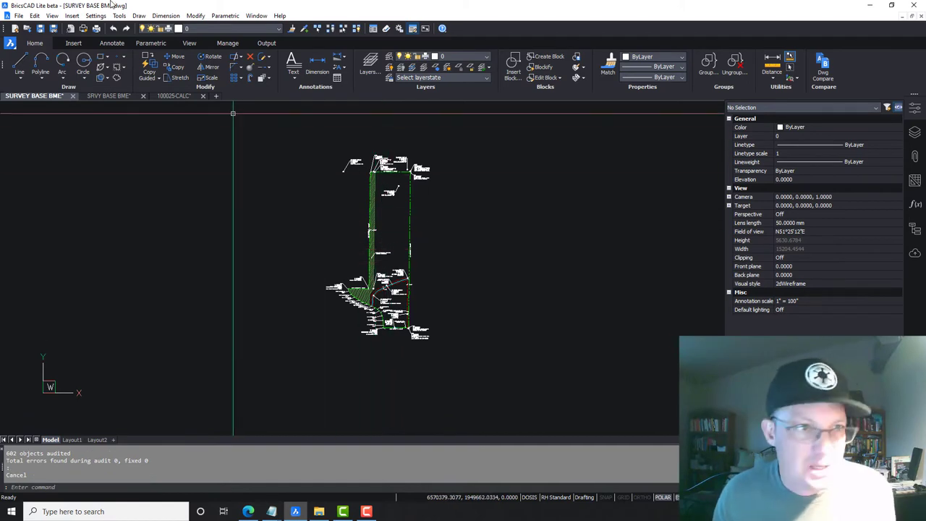
click(41, 29)
Inspect the south boundary around the M504 monument and the L2 label, checking the layer of the line running through it
scroll(412, 243, up, 10)
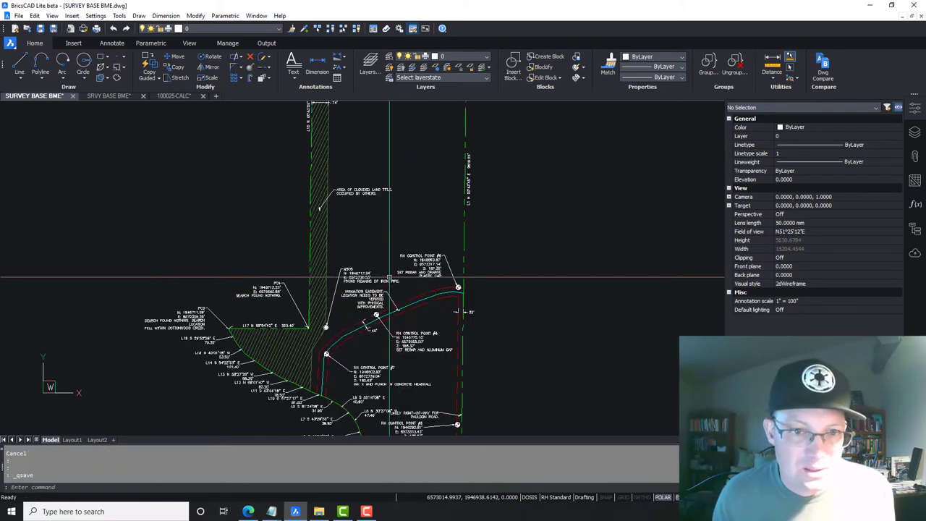
middle_drag(401, 373, 298, 239)
scroll(425, 282, up, 3)
click(442, 270)
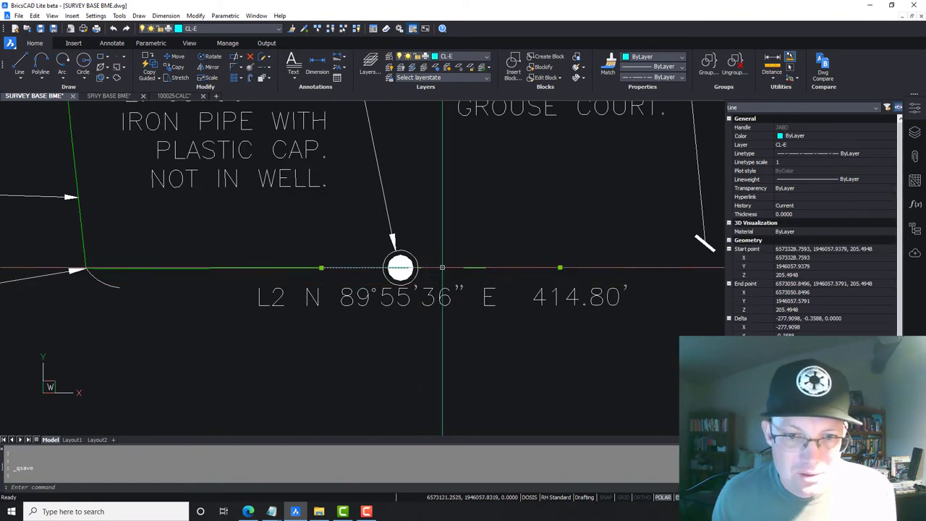
scroll(442, 269, down, 5)
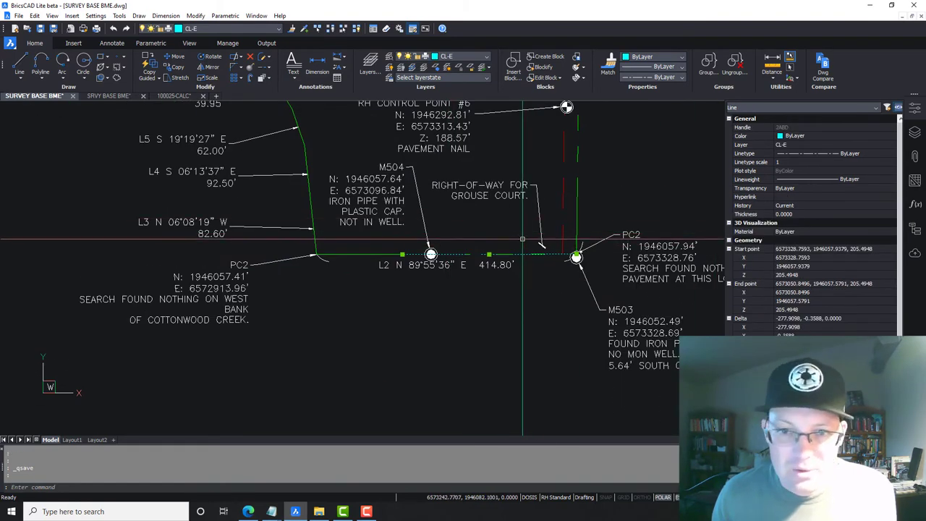
key(Escape)
scroll(381, 275, down, 5)
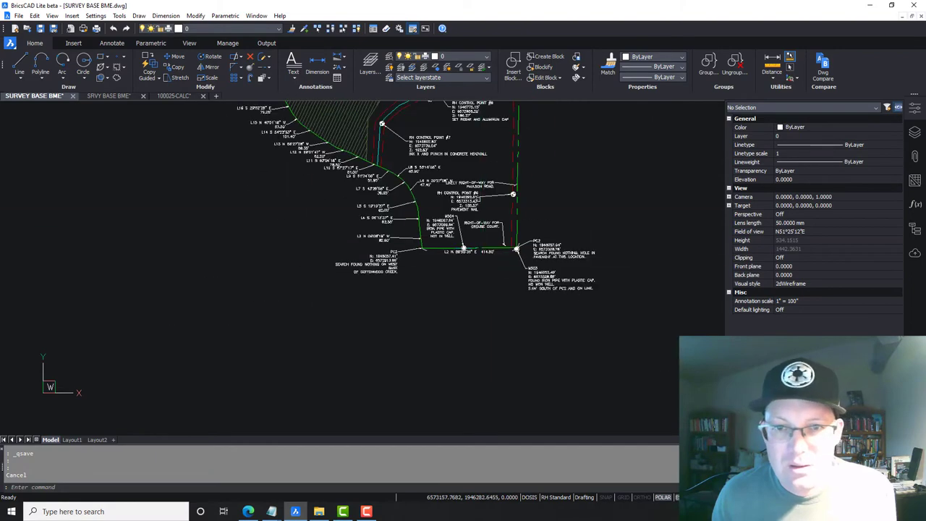
Examine the drawing from the south boundary up through the control points and clouded title area, then back to monument M504
scroll(481, 350, up, 5)
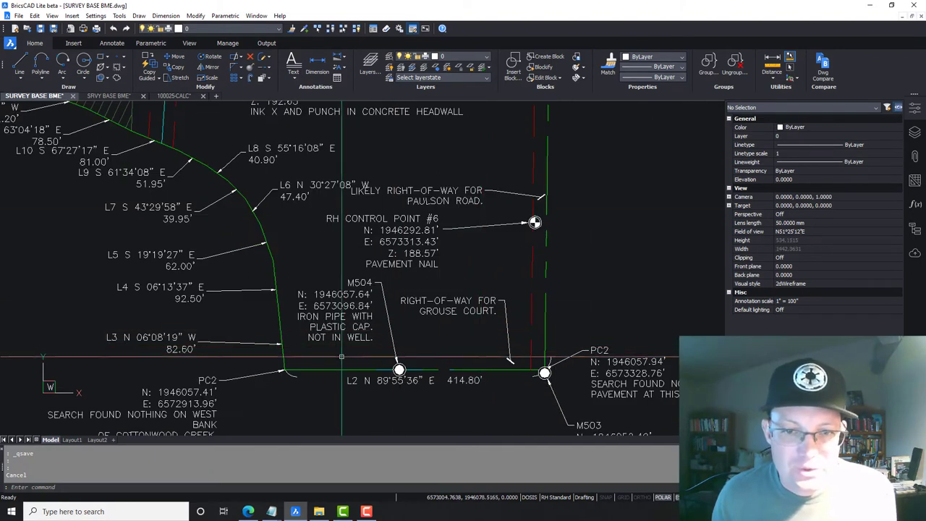
middle_drag(385, 236, 467, 390)
scroll(506, 242, down, 3)
mouse_move(529, 216)
middle_down()
mouse_move(513, 252)
mouse_move(535, 227)
mouse_move(560, 269)
middle_up()
middle_drag(504, 150, 505, 244)
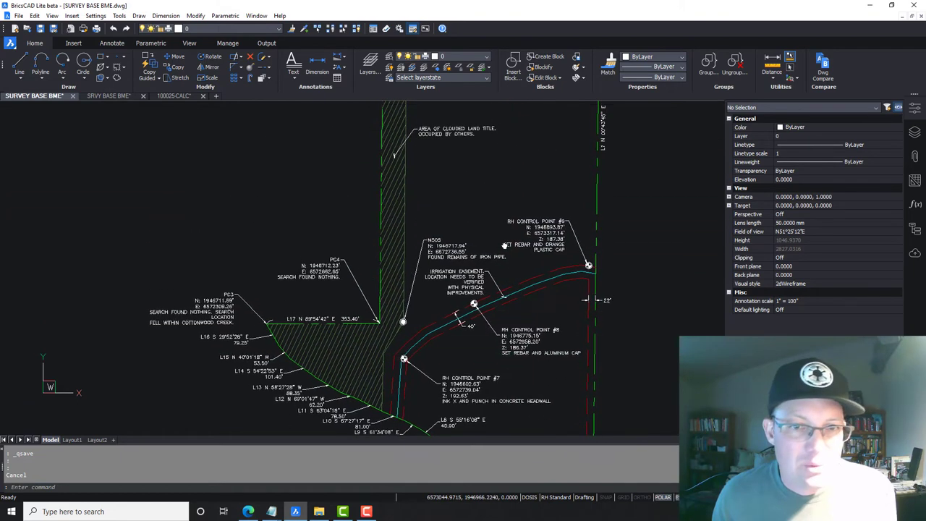
middle_drag(523, 178, 513, 220)
middle_drag(522, 186, 509, 380)
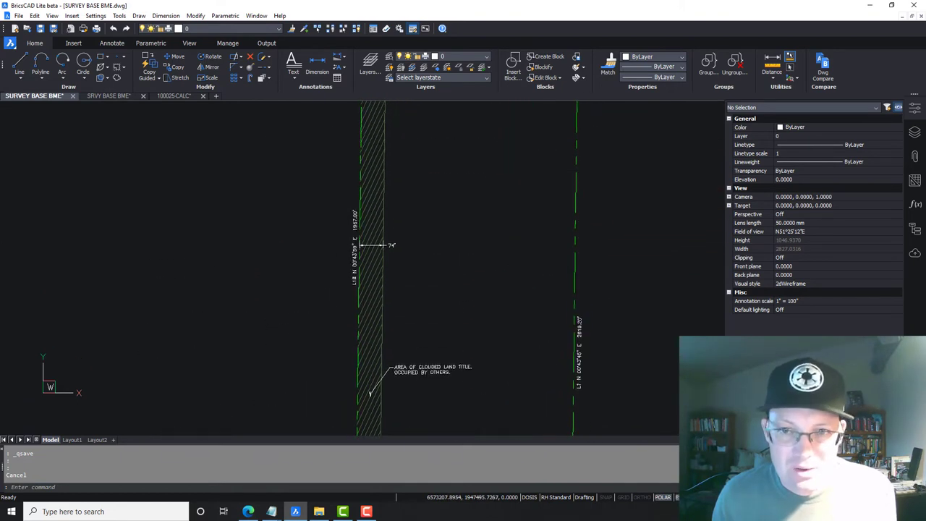
mouse_move(530, 142)
middle_down()
mouse_move(531, 275)
mouse_move(484, 326)
mouse_move(484, 366)
mouse_move(495, 202)
middle_up()
scroll(482, 253, down, 4)
mouse_move(471, 271)
middle_down()
mouse_move(503, 120)
mouse_move(497, 83)
middle_up()
scroll(516, 236, up, 2)
scroll(516, 202, up, 4)
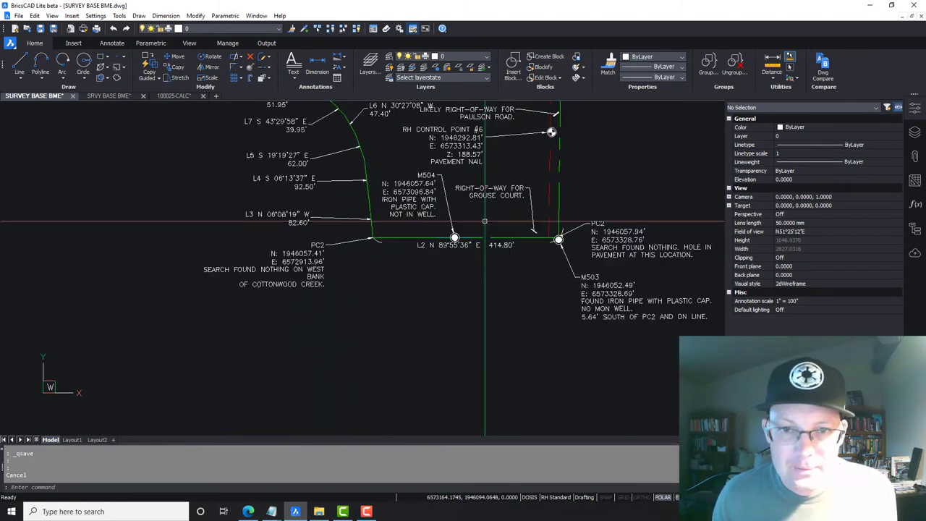
Close the SRVY BASE BME drawing saving its changes, and close 100025-CALC without saving
click(109, 101)
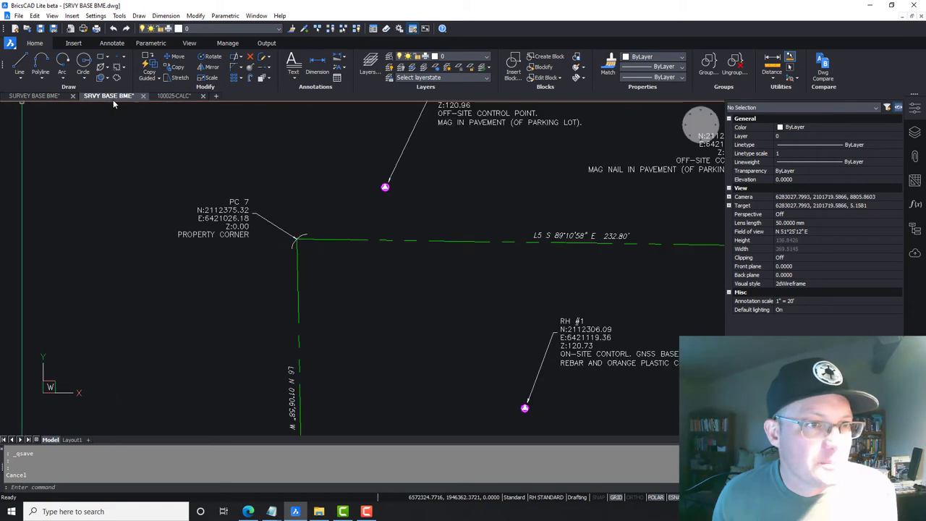
scroll(310, 201, down, 4)
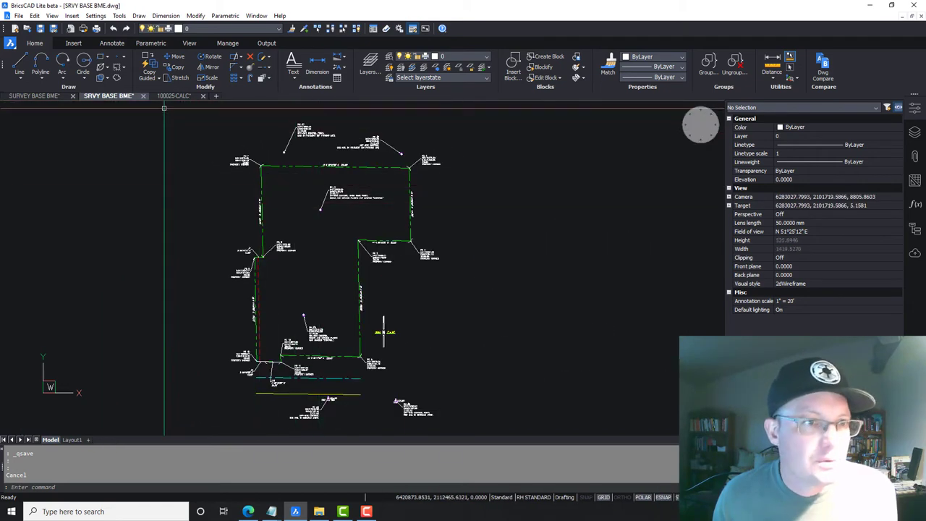
click(143, 96)
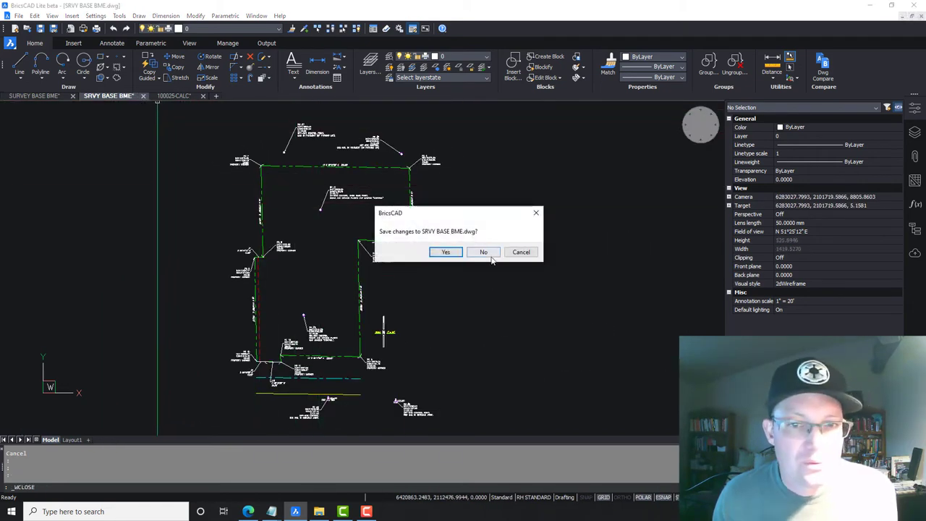
click(445, 252)
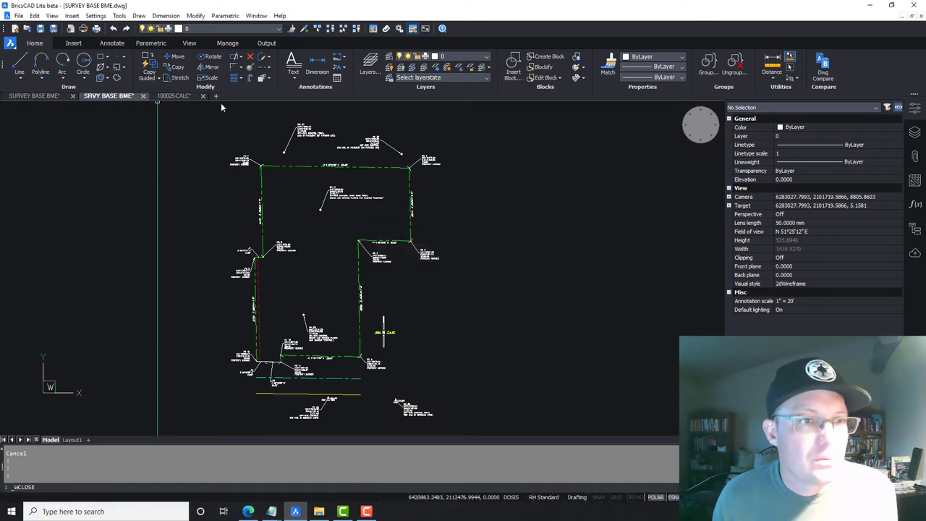
click(132, 97)
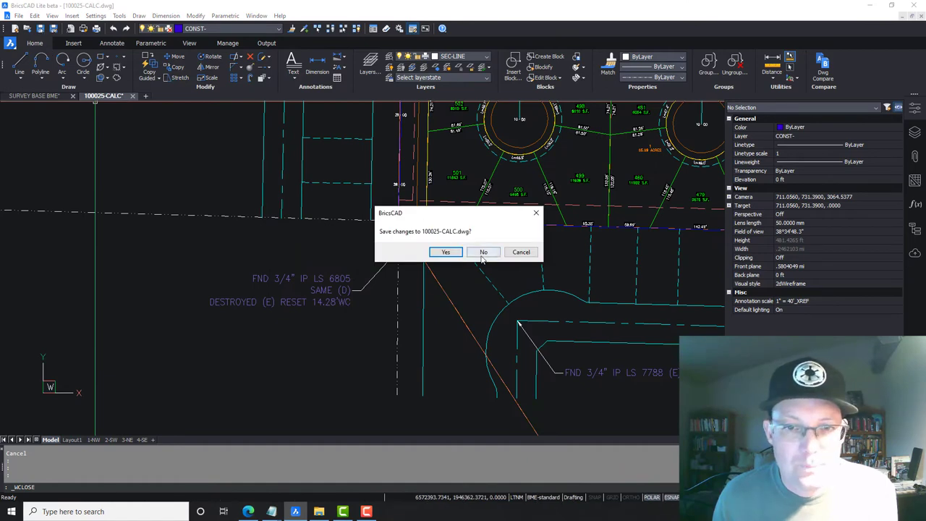
click(483, 252)
Open the SURVEY BASE.dwg drawing from the Control folder and accept showing its proxy graphics
click(19, 15)
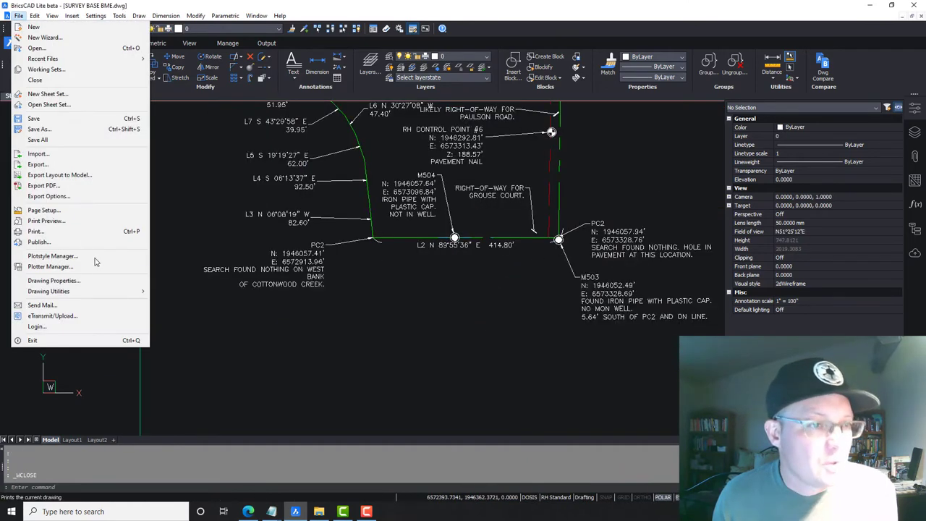
click(56, 50)
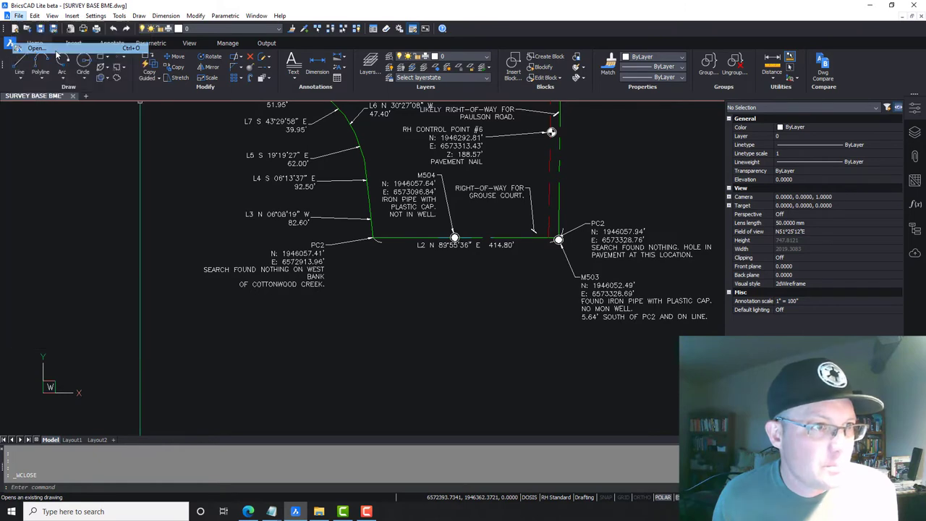
click(107, 77)
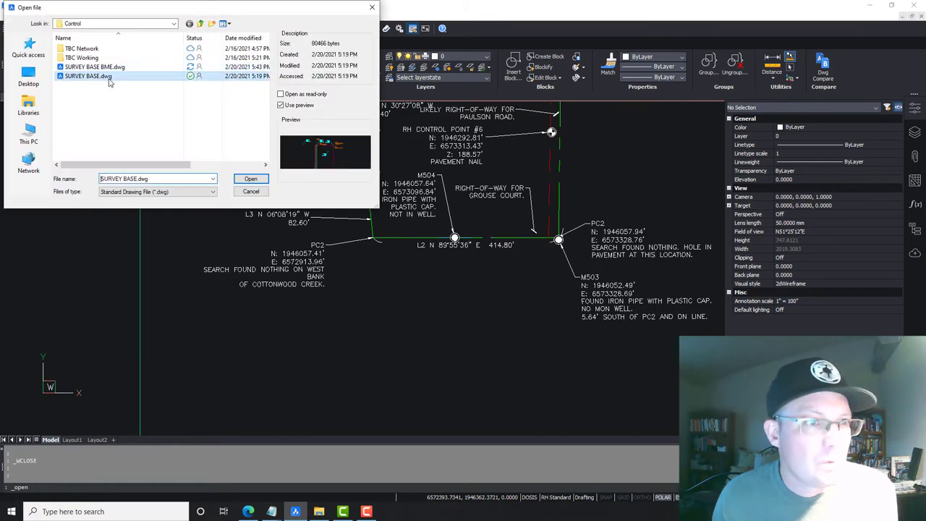
click(250, 181)
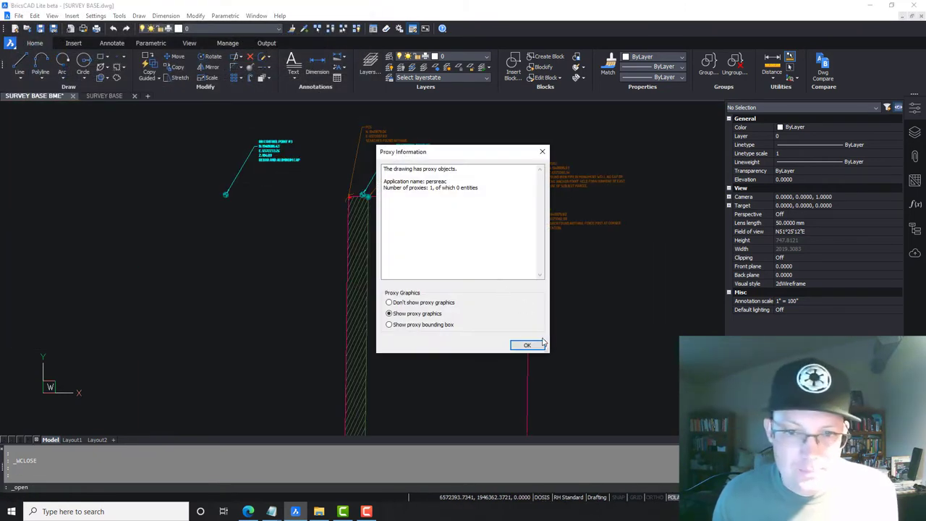
click(536, 345)
Copy the Grouse Court right-of-way line and arcs around M504 and the adjoining Paulson Road sideline to the clipboard
middle_drag(487, 306, 466, 192)
scroll(472, 269, up, 3)
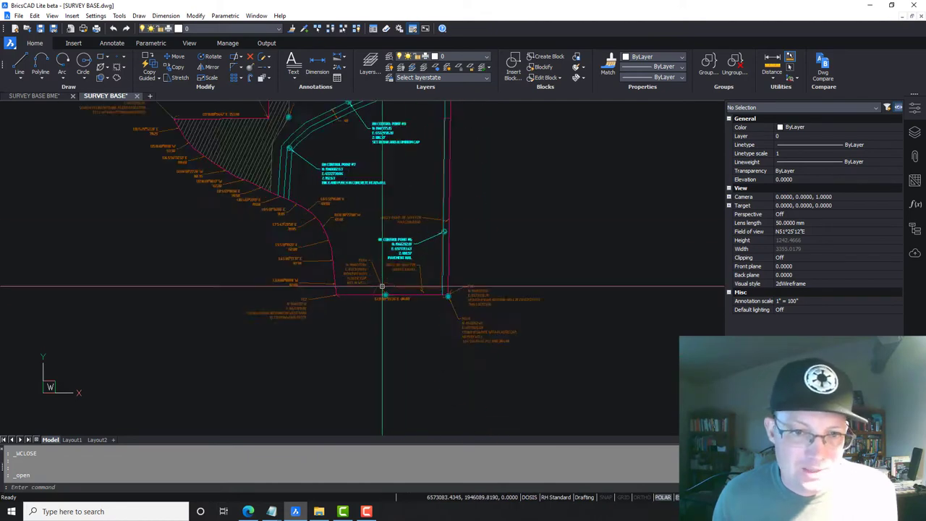
scroll(380, 289, up, 3)
click(461, 291)
click(444, 259)
click(507, 296)
click(496, 256)
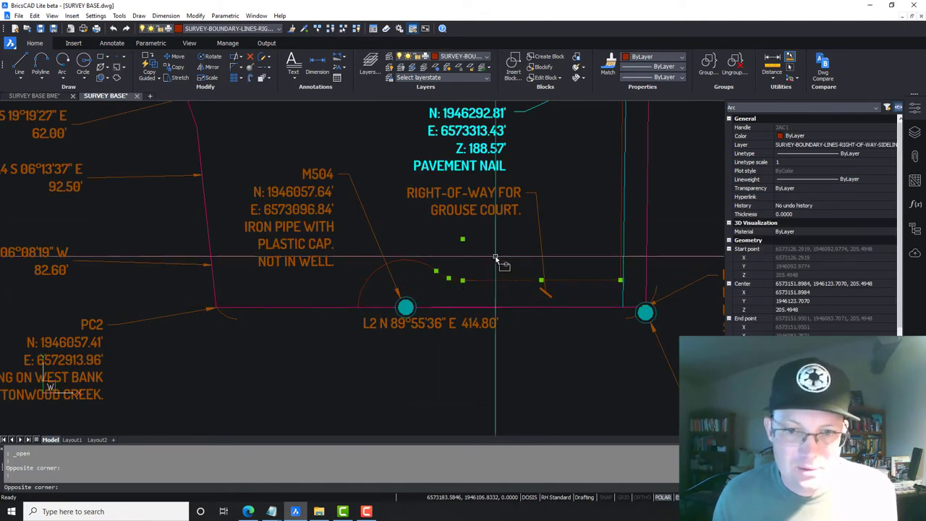
click(420, 270)
click(407, 248)
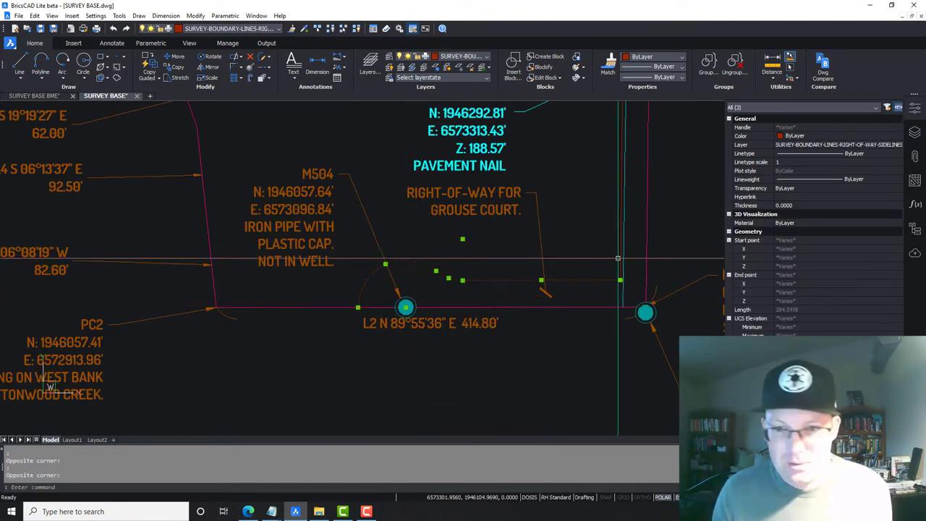
scroll(620, 275, up, 3)
click(621, 272)
scroll(540, 242, down, 7)
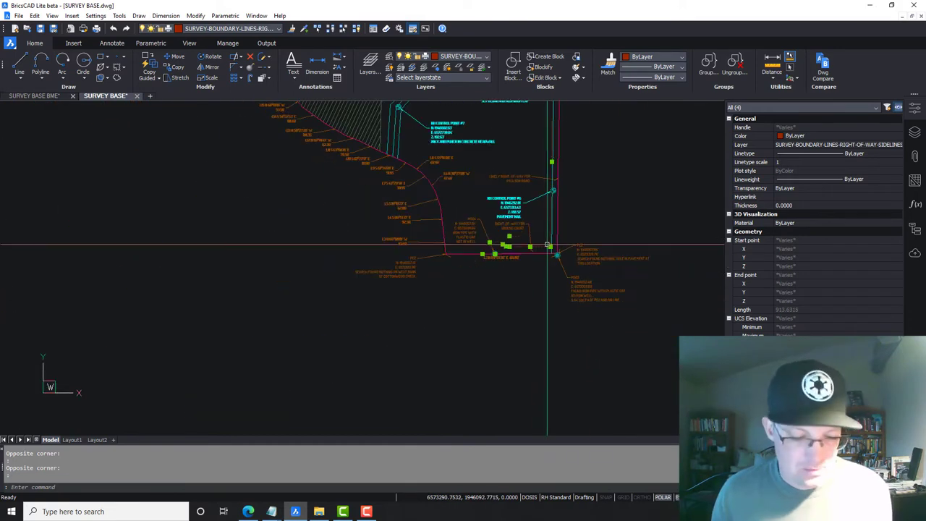
key(ctrl+c)
Paste the copied right-of-way sidelines into the SURVEY BASE BME drawing at their original coordinates
key(ctrl+Tab)
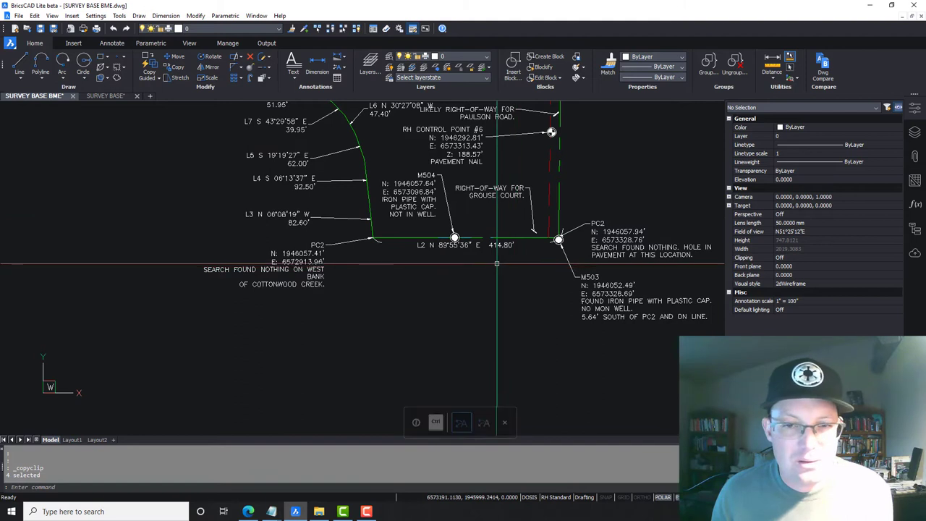
click(34, 16)
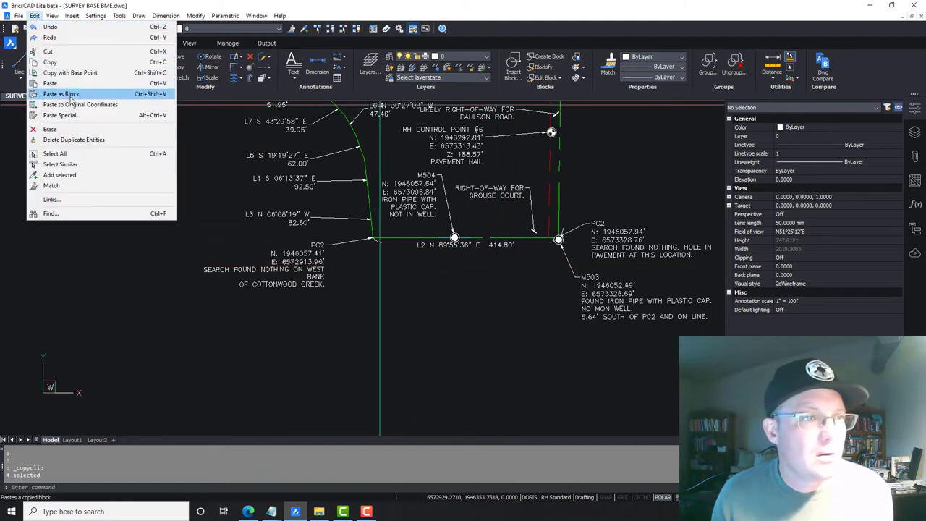
click(72, 105)
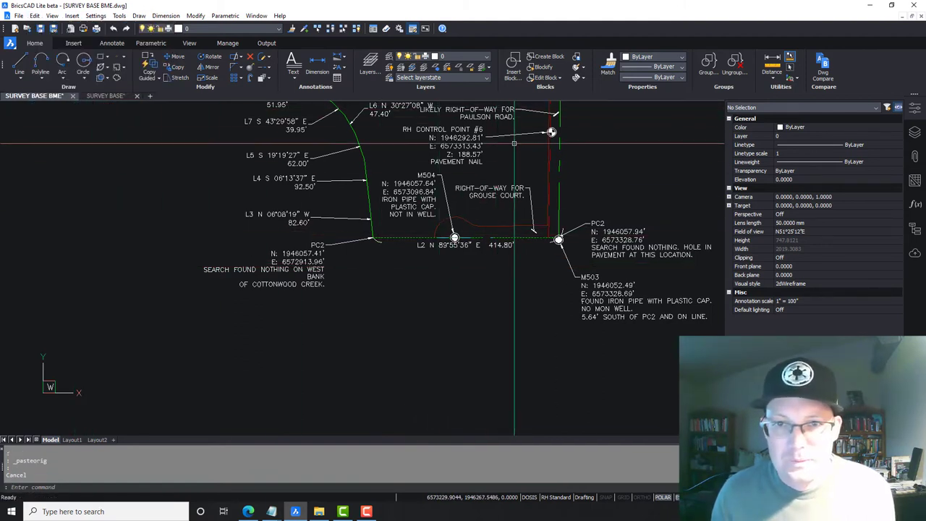
Change the pasted Grouse Court and Paulson Road right-of-way lines and arcs to the ESMT-E layer
scroll(514, 143, up, 5)
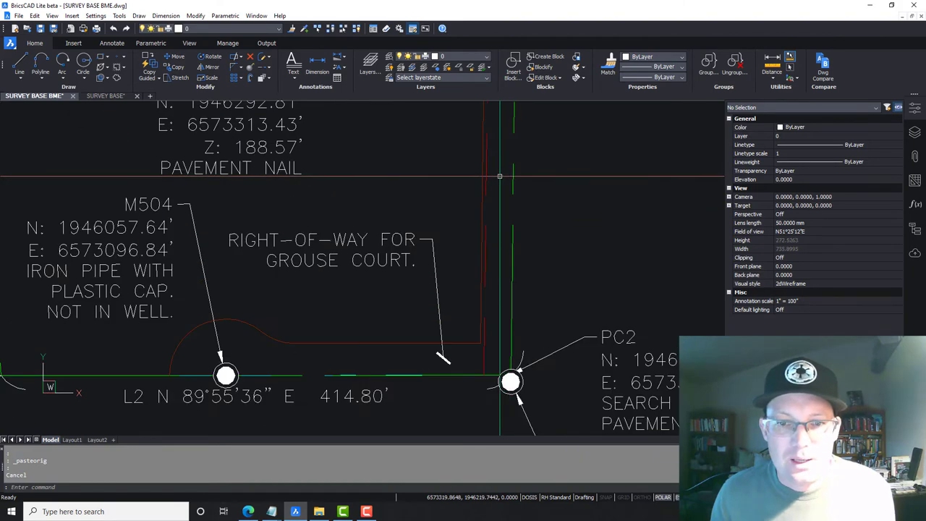
middle_drag(499, 176, 499, 351)
scroll(475, 163, down, 5)
scroll(468, 246, up, 4)
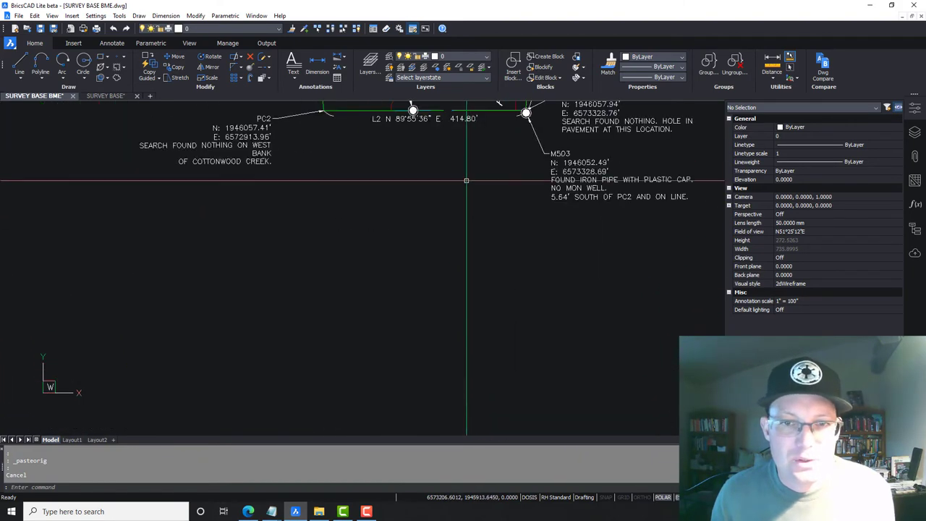
scroll(467, 180, down, 1)
middle_drag(467, 180, 488, 300)
scroll(498, 211, up, 2)
click(410, 281)
click(356, 254)
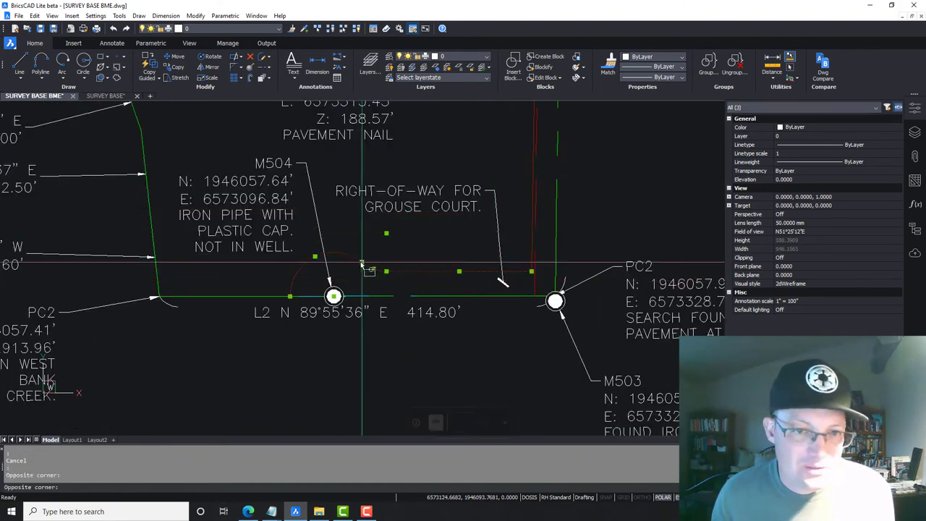
click(534, 232)
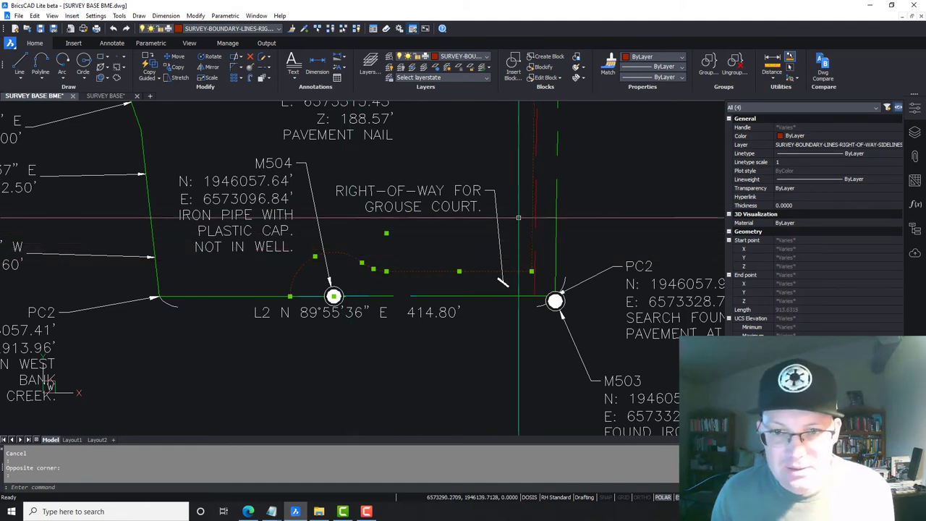
scroll(492, 197, down, 3)
middle_drag(504, 195, 495, 292)
middle_drag(495, 160, 481, 338)
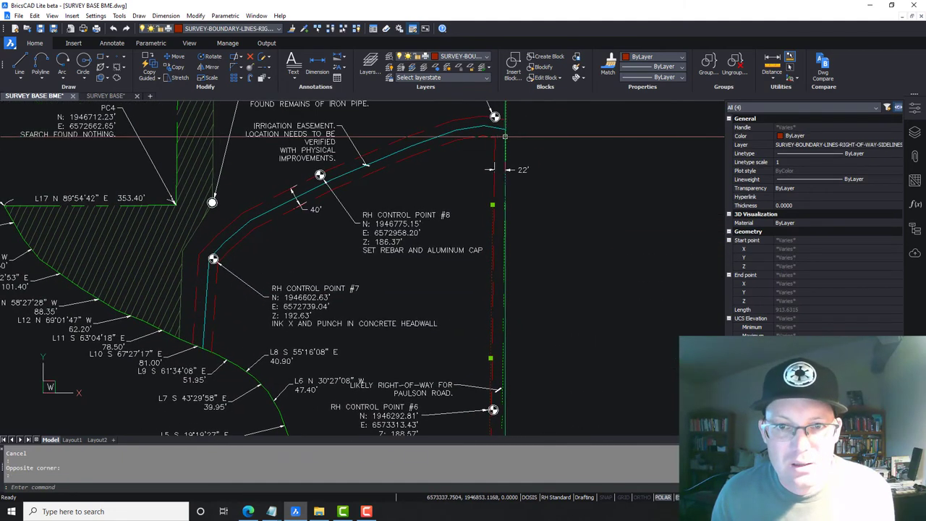
scroll(506, 195, up, 3)
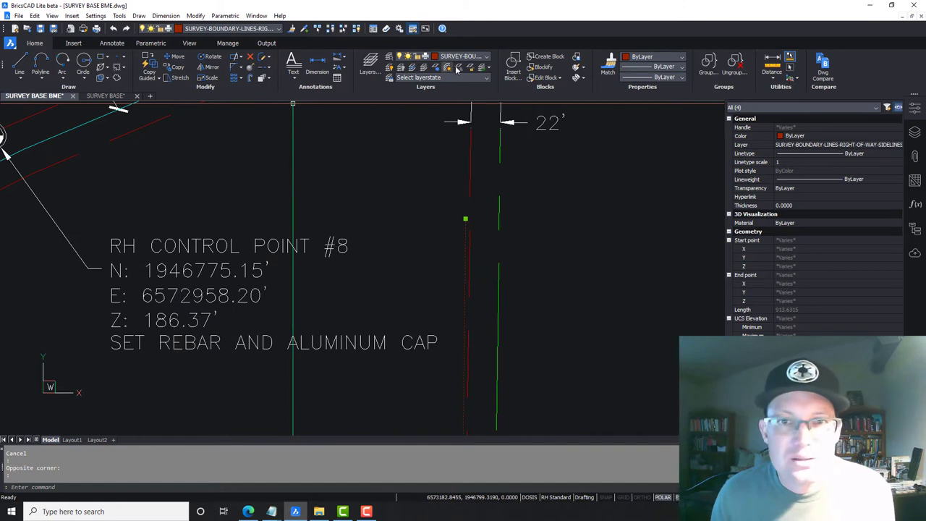
click(488, 57)
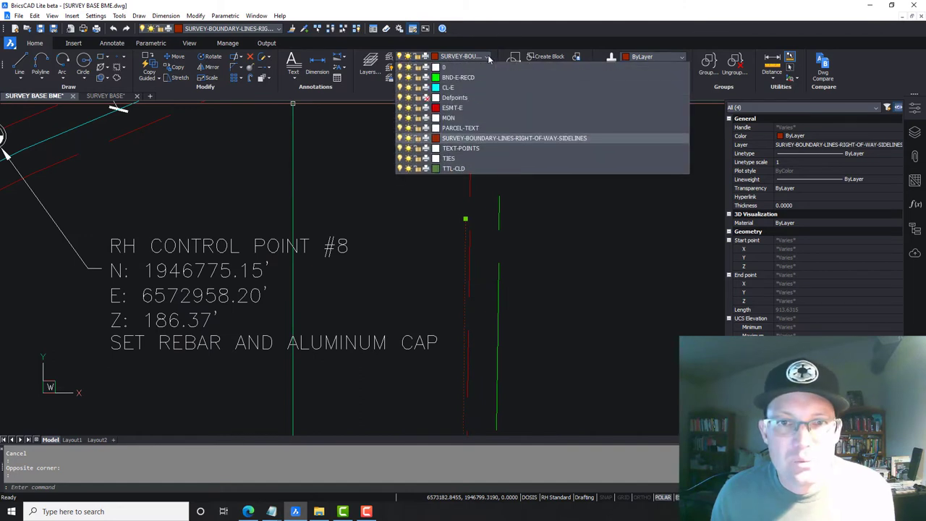
click(475, 107)
key(Escape)
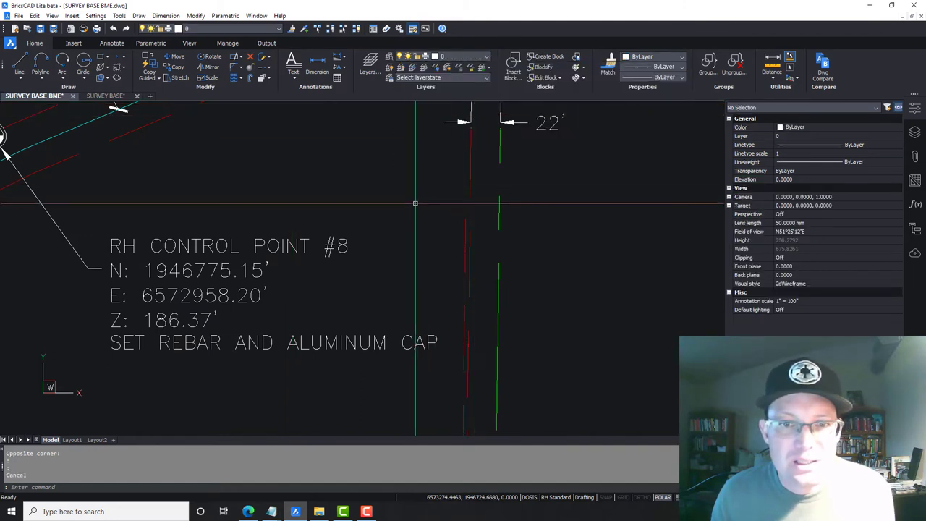
In the SURVEY BASE drawing, copy the short horizontal line closing the north end of the Paulson Road right-of-way
click(105, 96)
key(ctrl)
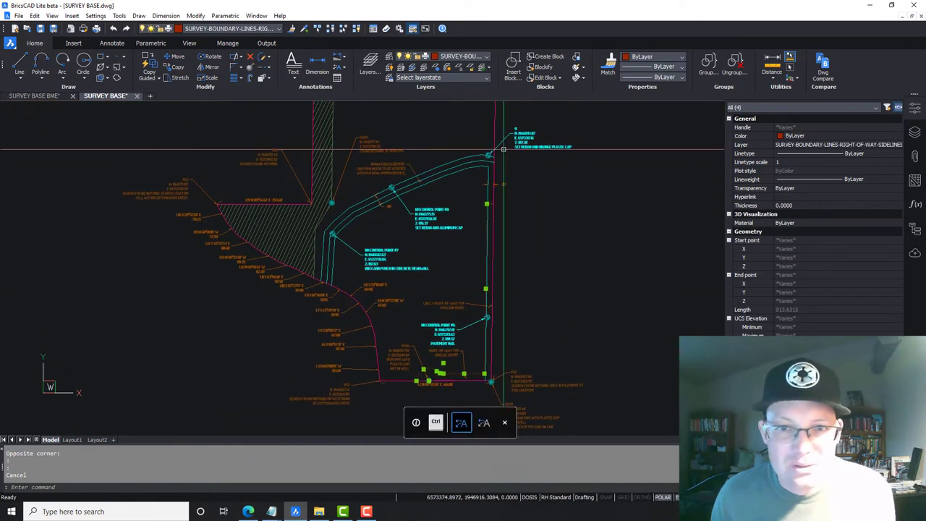
scroll(501, 170, up, 6)
key(Escape)
click(465, 368)
click(452, 327)
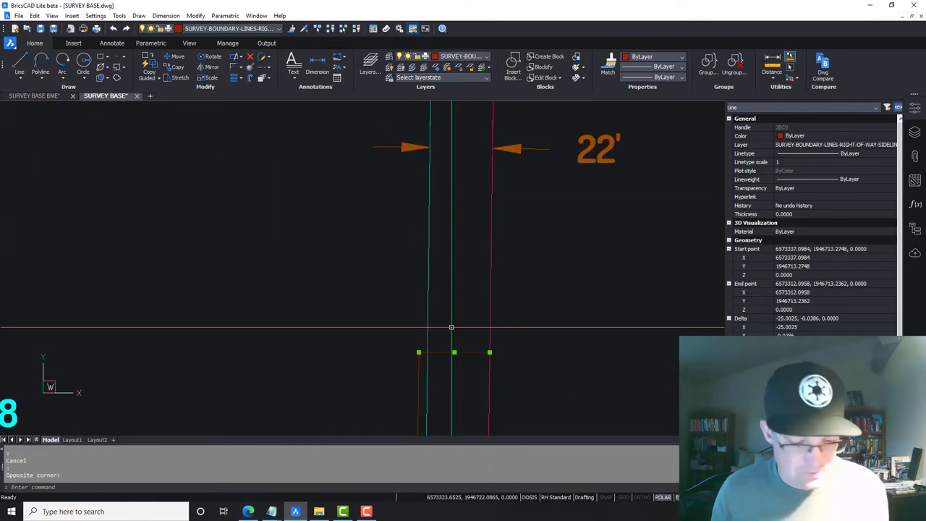
key(ctrl+c)
Paste the short right-of-way end line into the SURVEY BASE BME drawing at its original coordinates
key(ctrl+Tab)
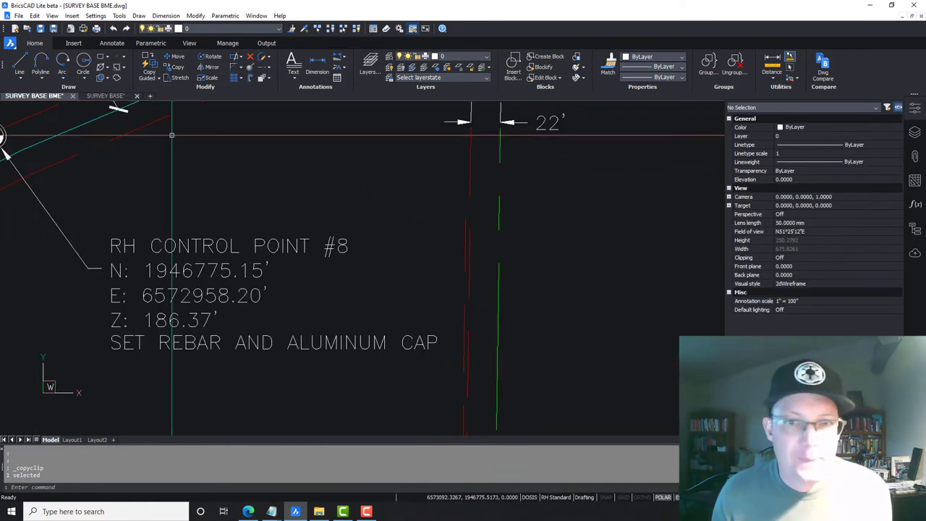
click(35, 15)
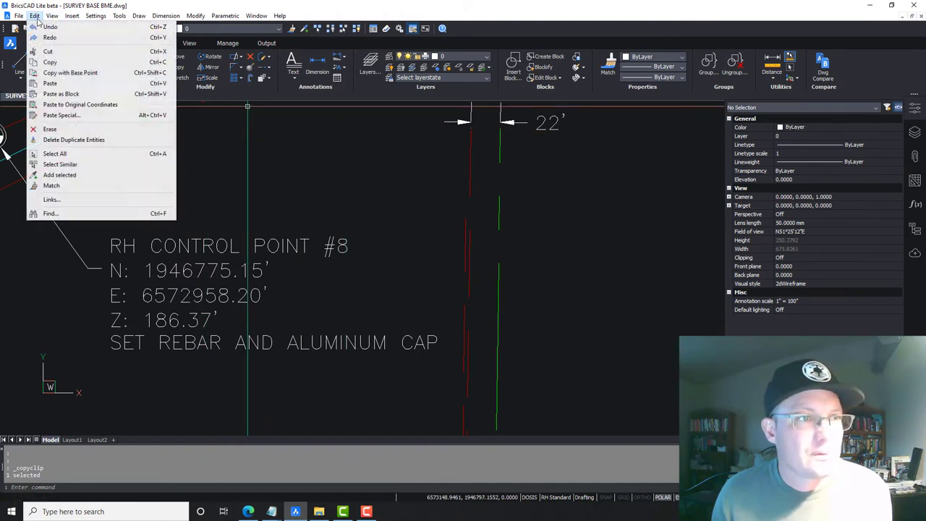
click(72, 104)
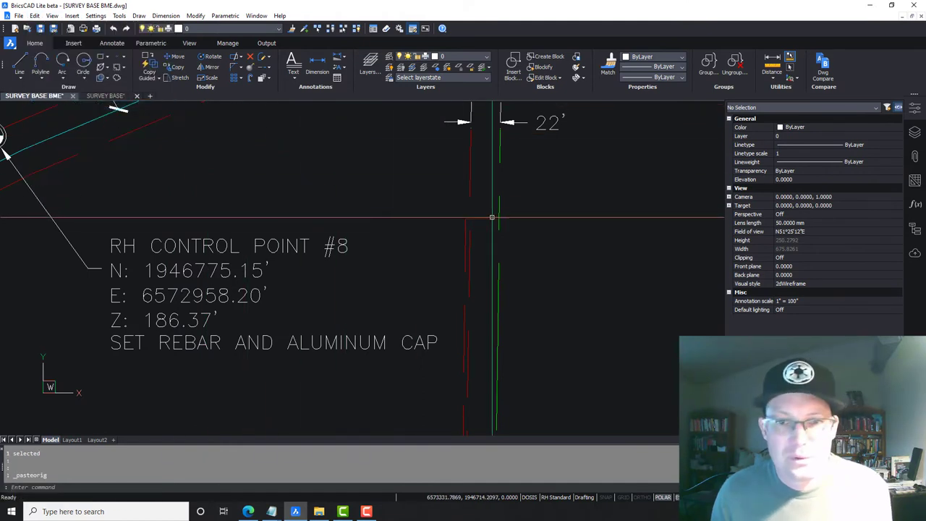
Match the pasted end line's properties to the adjoining Paulson Road right-of-way sideline
key(Escape)
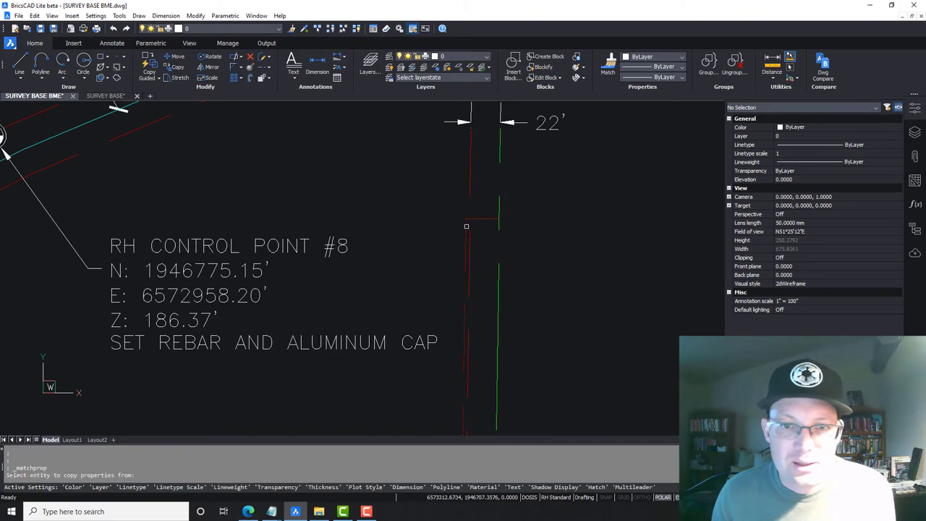
click(466, 227)
scroll(420, 217, down, 8)
key(Escape)
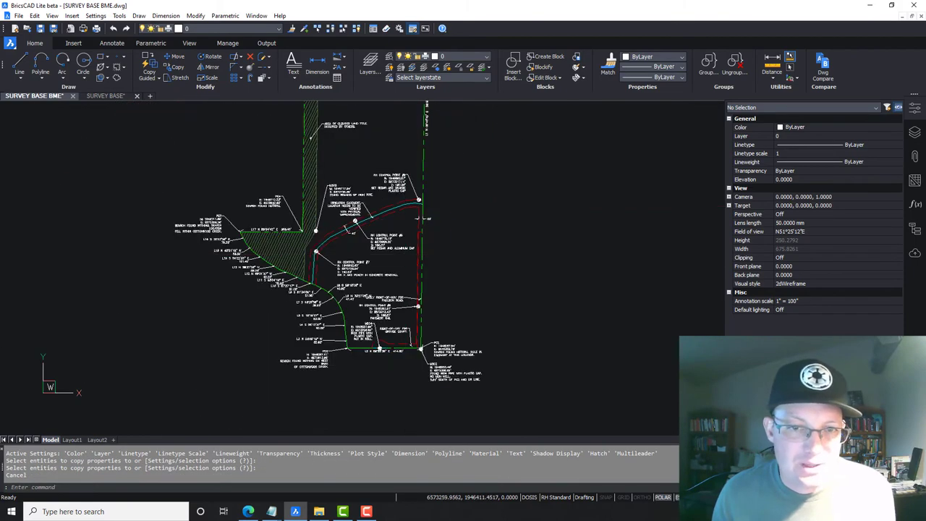
Switch to the SURVEY BASE drawing and clear the line selection near the Grouse Court right-of-way
scroll(412, 268, up, 6)
scroll(412, 266, down, 3)
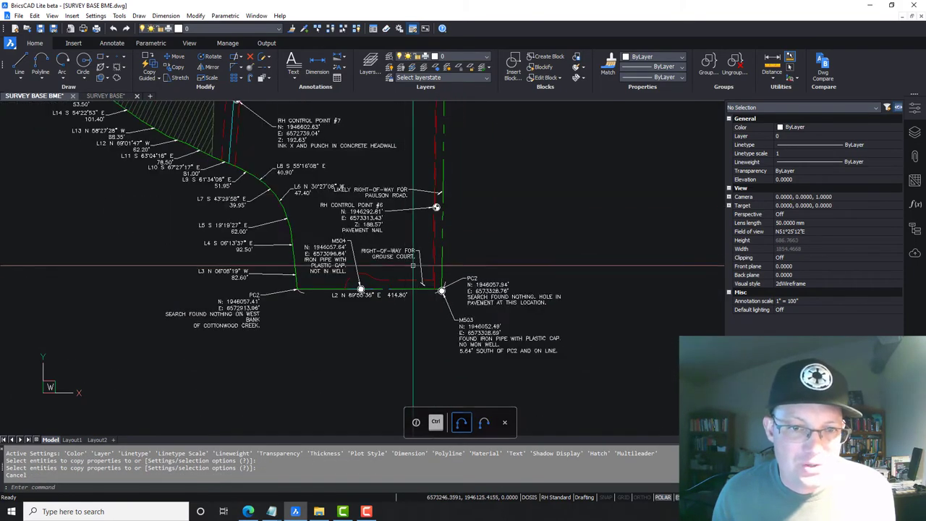
mouse_move(406, 224)
middle_down()
mouse_move(388, 212)
mouse_move(381, 234)
middle_up()
click(115, 96)
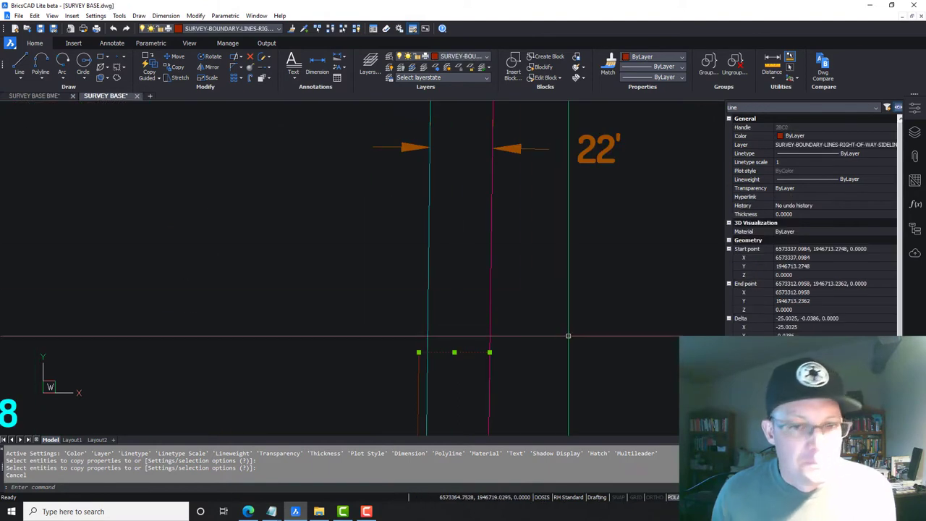
middle_drag(414, 322, 394, 312)
key(Escape)
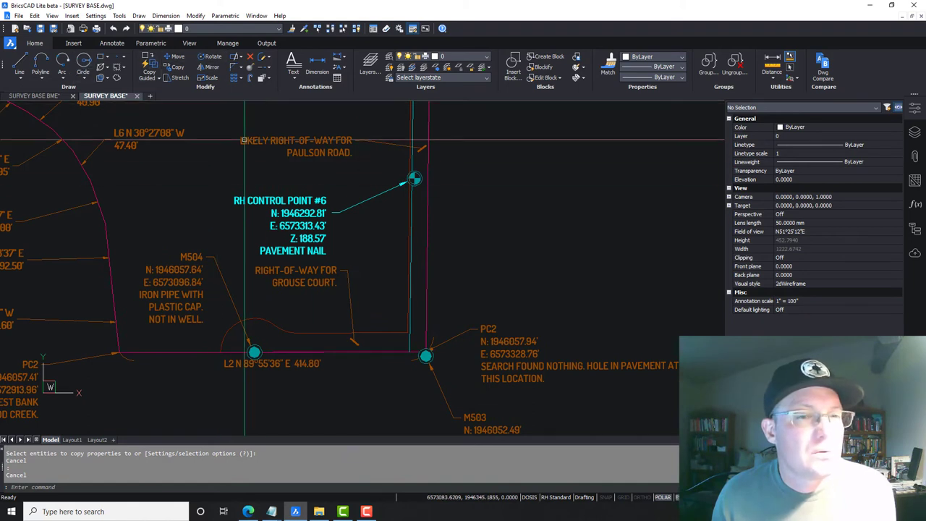
key(ctrl)
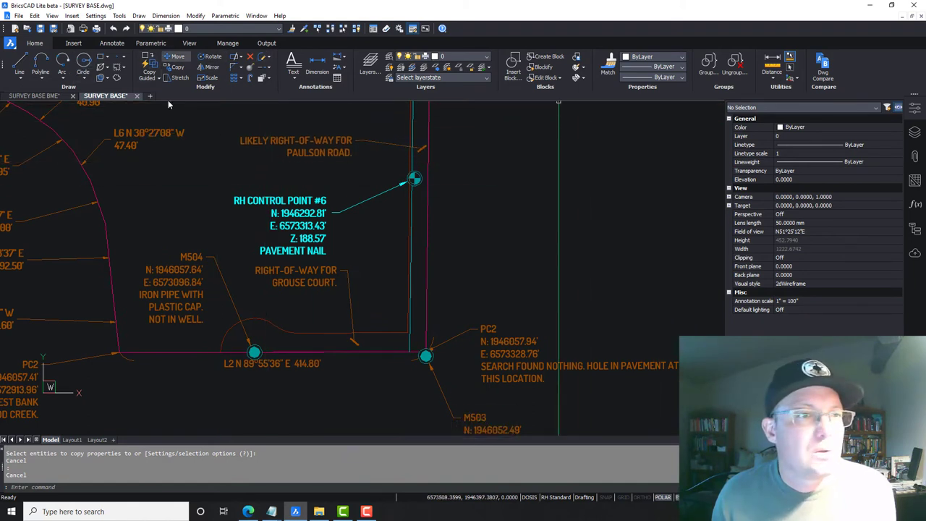
Add an aligned dimension for the Grouse Court right-of-way width, perpendicular from the south boundary line to the right-of-way sideline
click(113, 43)
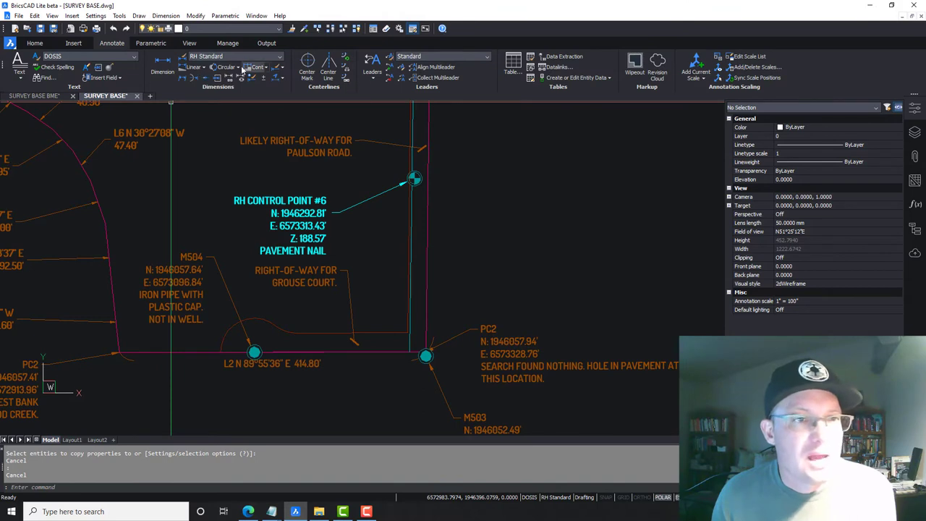
click(205, 69)
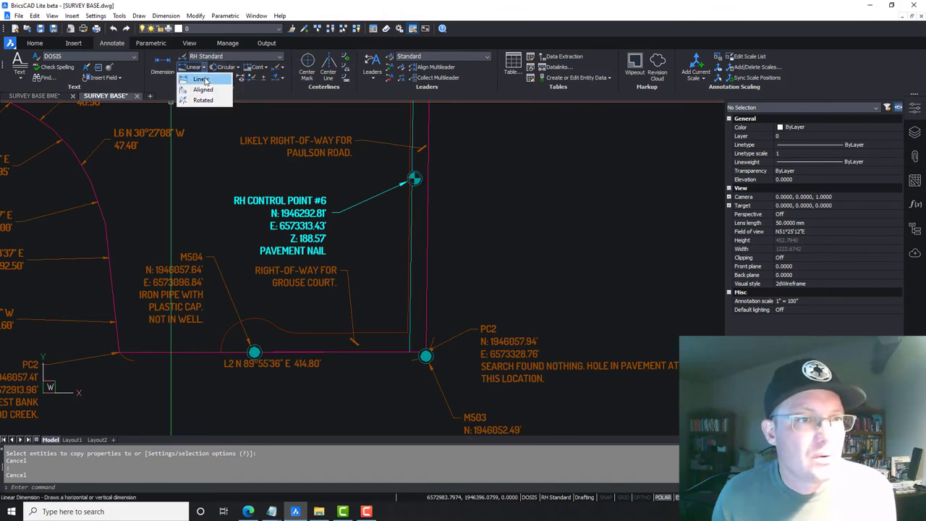
click(205, 91)
scroll(396, 362, up, 3)
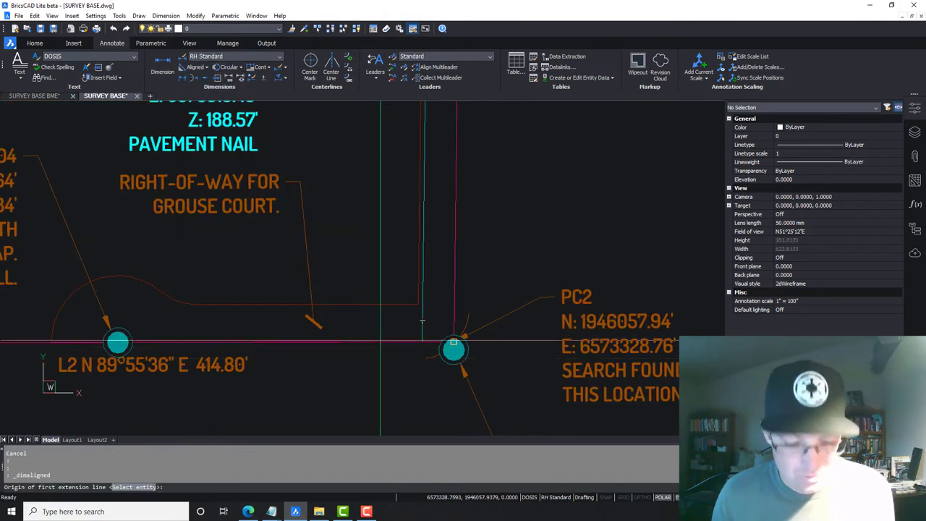
text(NEA)
key(Return)
click(422, 342)
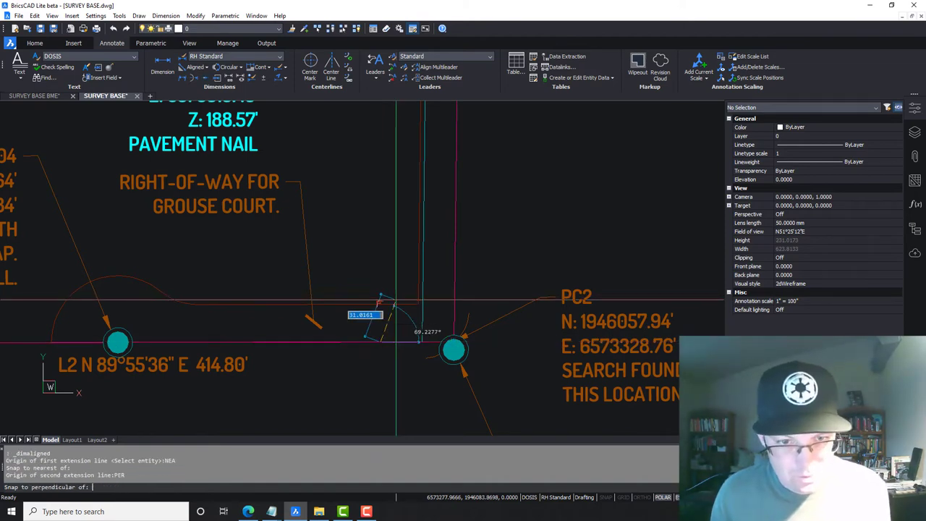
click(396, 299)
scroll(393, 191, down, 3)
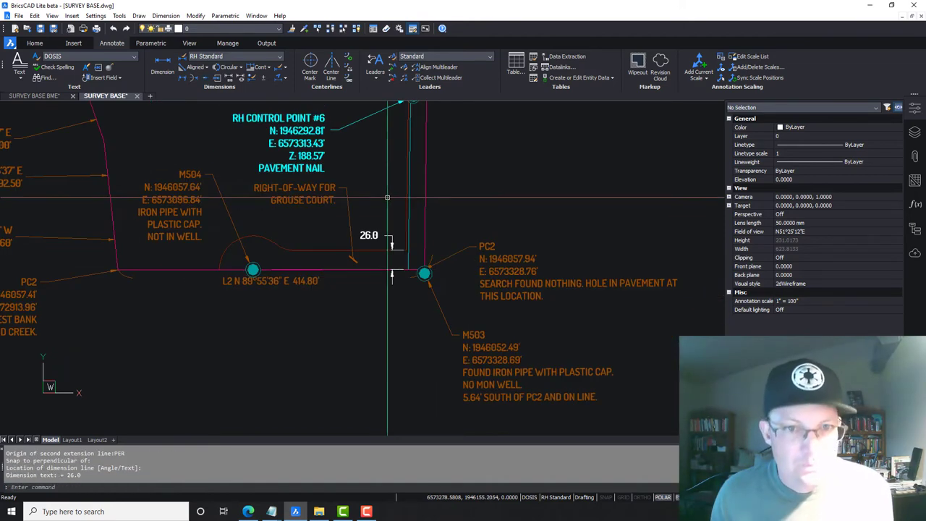
Add an aligned dimension for the Paulson Road right-of-way width, perpendicular from the east boundary line to the sideline
middle_drag(435, 108, 390, 272)
scroll(359, 340, up, 3)
middle_drag(409, 373, 391, 278)
key(Return)
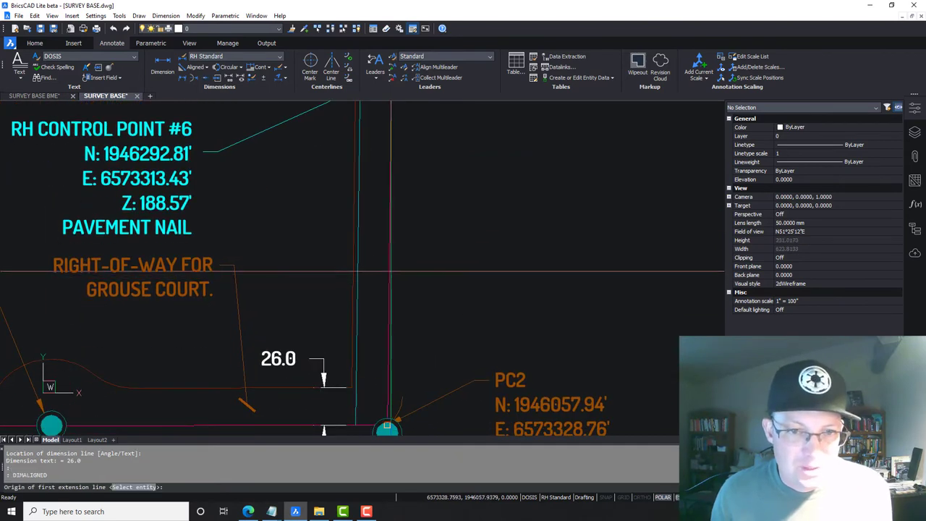
text(NEA)
key(Return)
click(389, 272)
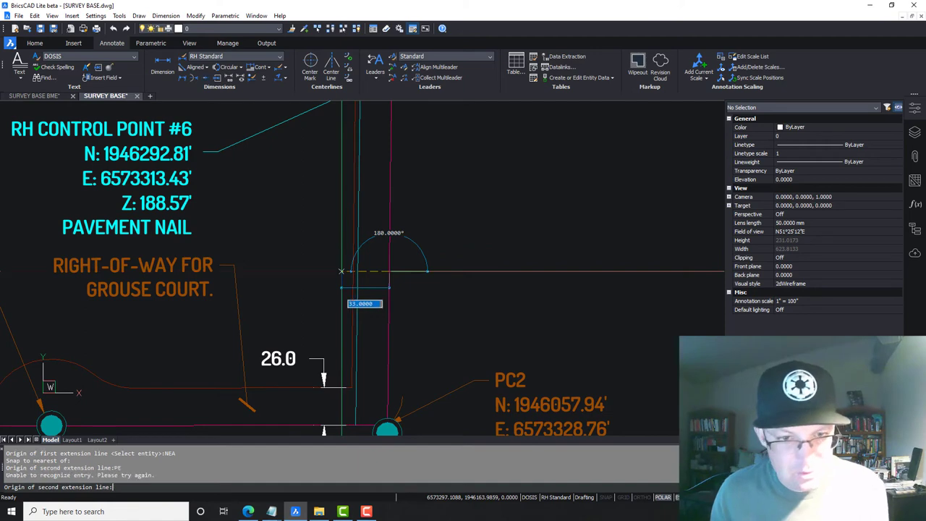
text(PER)
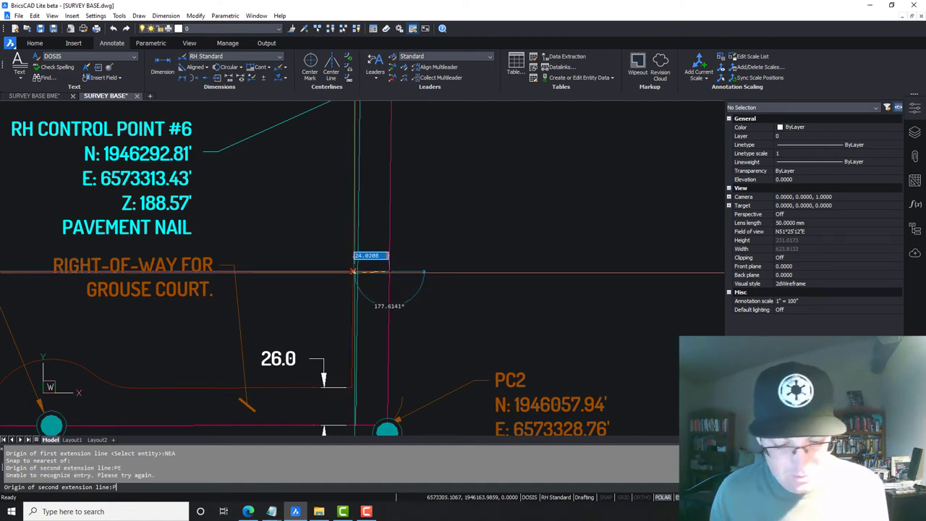
click(353, 270)
click(279, 253)
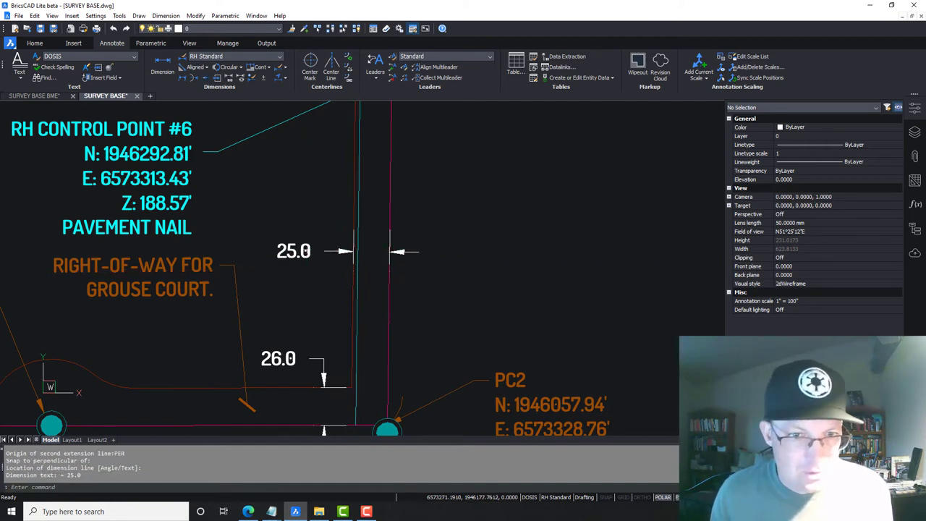
key(Escape)
Match the properties of both new right-of-way width dimensions to the existing Paulson Road dimension farther north
scroll(253, 224, down, 2)
middle_drag(166, 103, 287, 165)
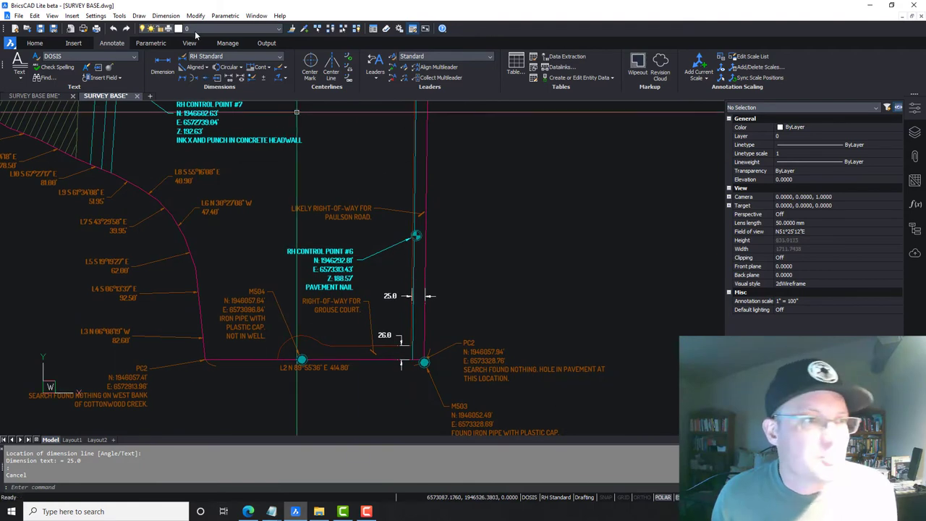
click(41, 43)
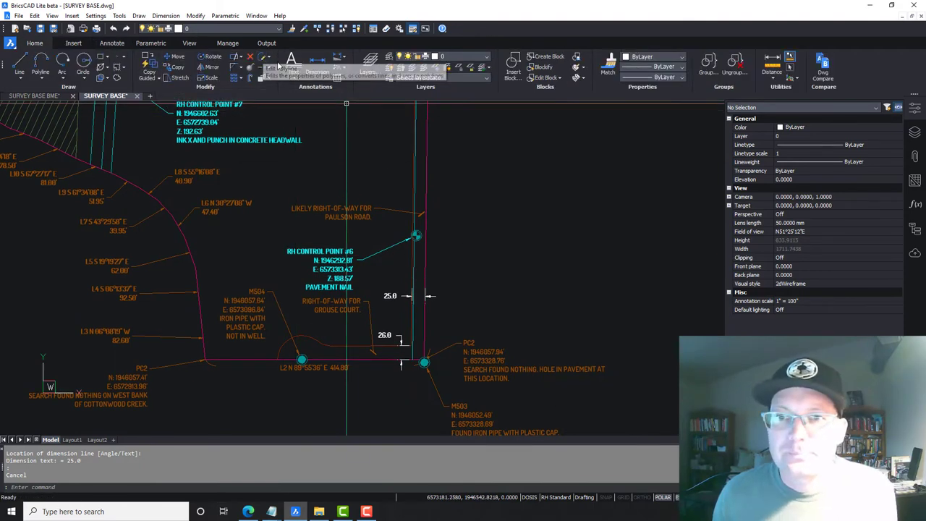
click(610, 65)
scroll(364, 316, down, 4)
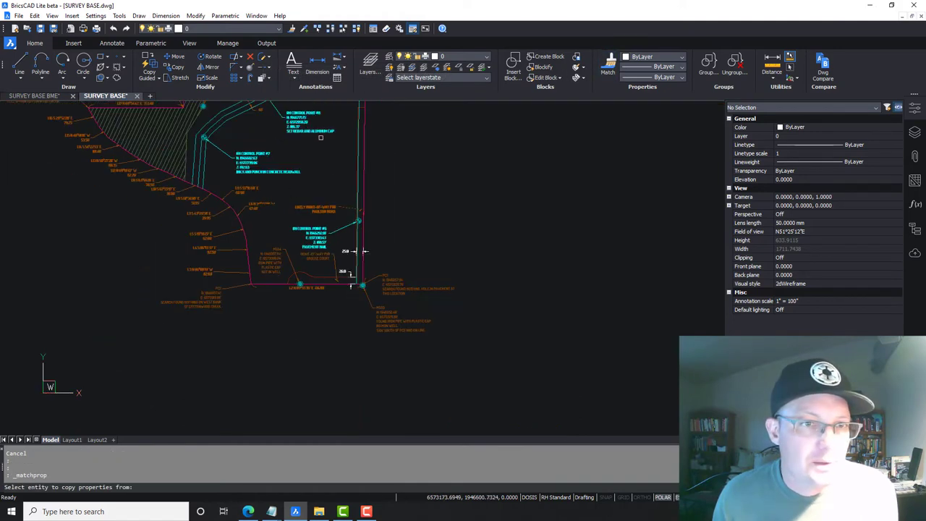
click(380, 156)
scroll(341, 300, up, 4)
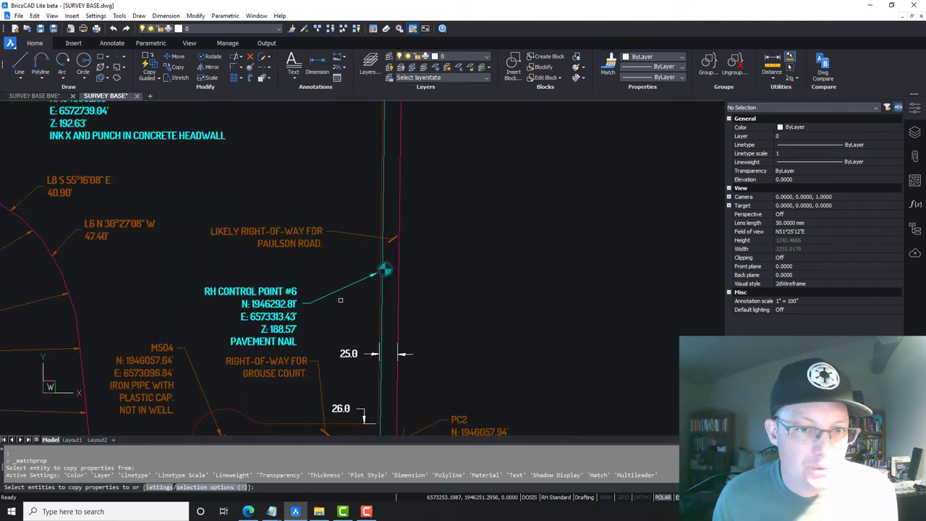
click(358, 372)
click(337, 390)
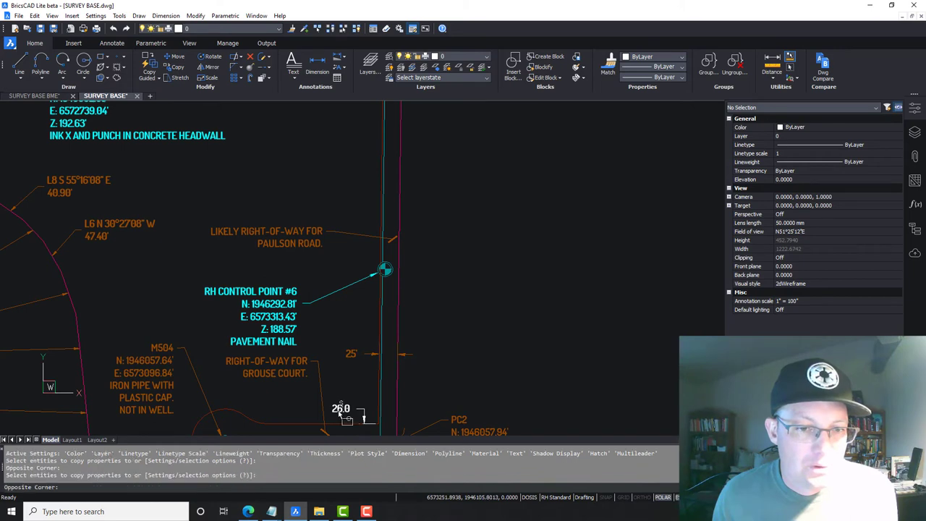
key(Escape)
Copy the Grouse Court and Paulson Road right-of-way width dimensions to the clipboard
click(343, 410)
click(365, 356)
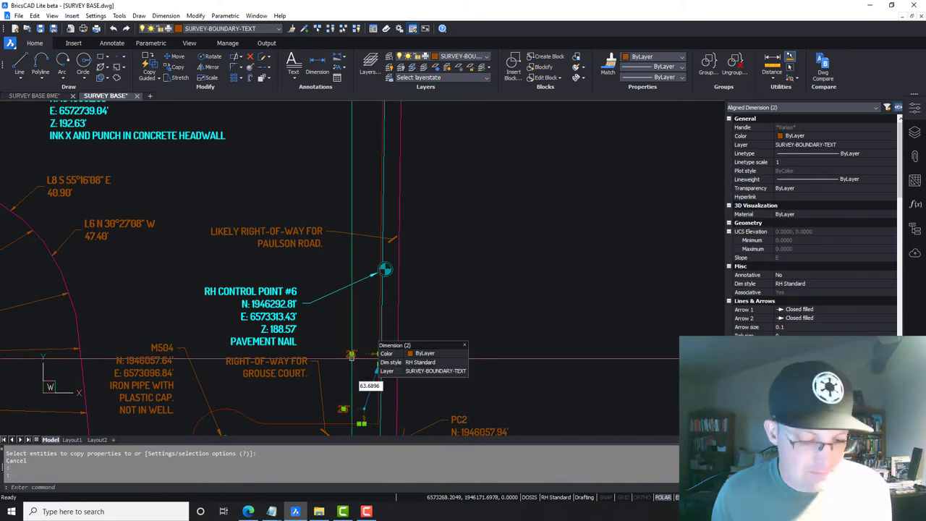
key(ctrl+c)
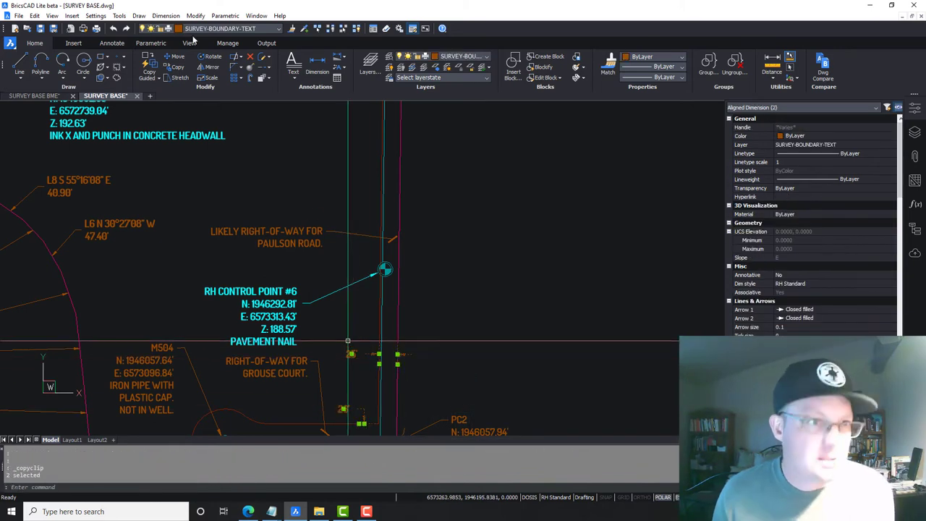
Paste the two width dimensions into the SURVEY BASE BME drawing at their original coordinates
click(45, 97)
click(34, 15)
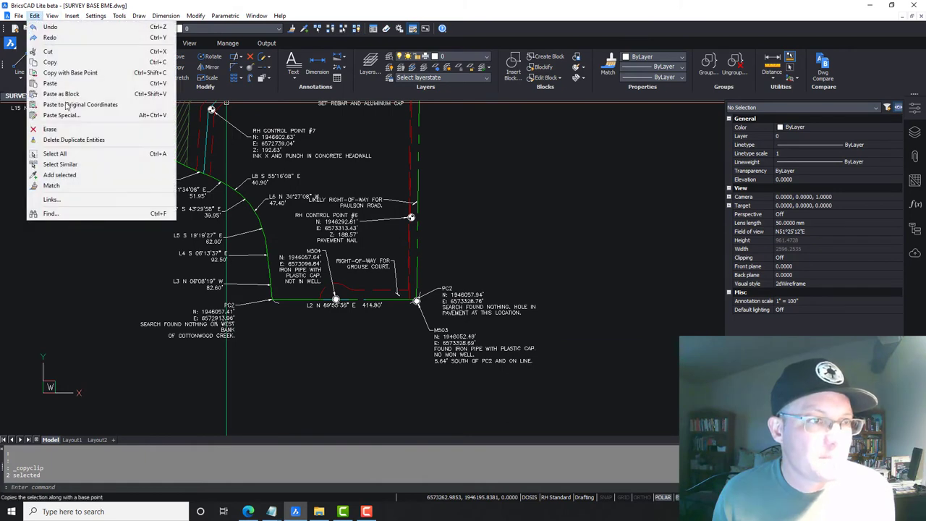
click(80, 104)
key(Escape)
scroll(400, 272, up, 5)
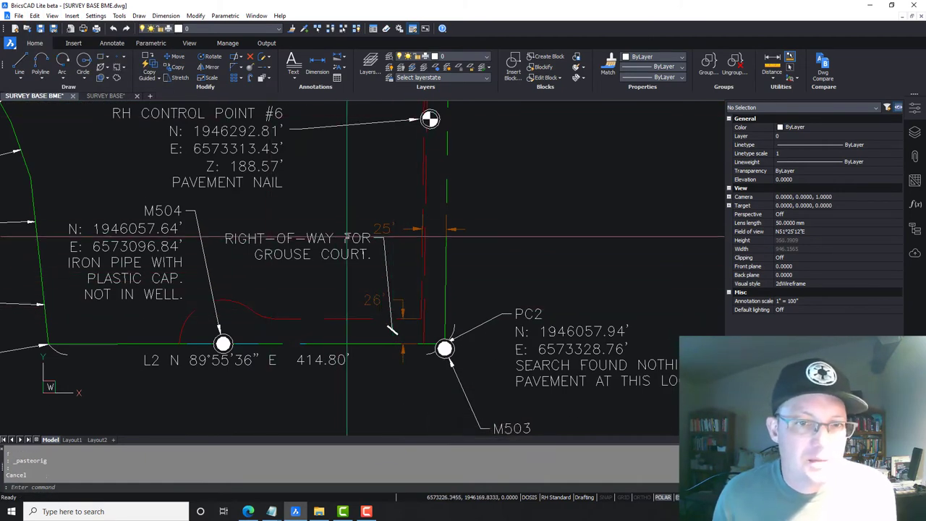
Match the pasted 25' and 26' dimensions' properties to the existing dimension at the north end of Paulson Road
scroll(441, 152, down, 4)
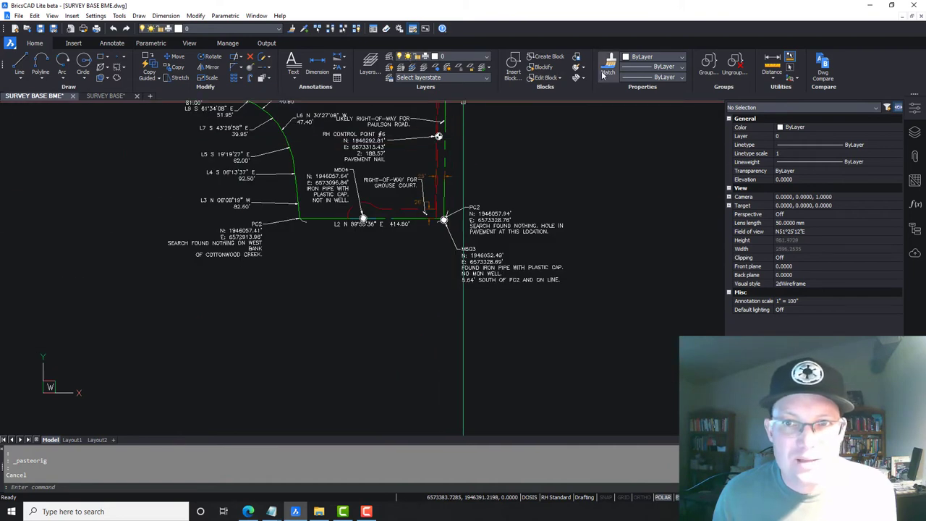
scroll(353, 145, down, 3)
middle_drag(350, 153, 343, 257)
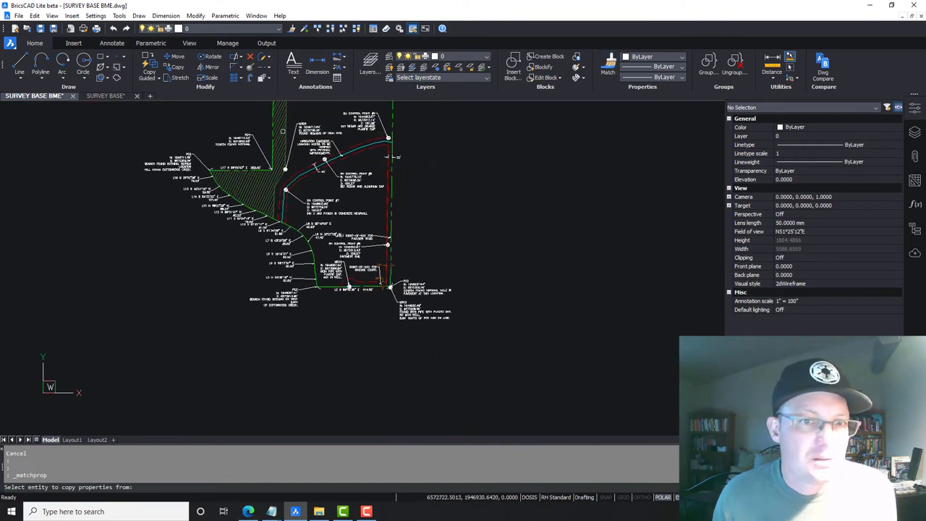
scroll(405, 155, up, 3)
click(380, 152)
scroll(367, 272, up, 4)
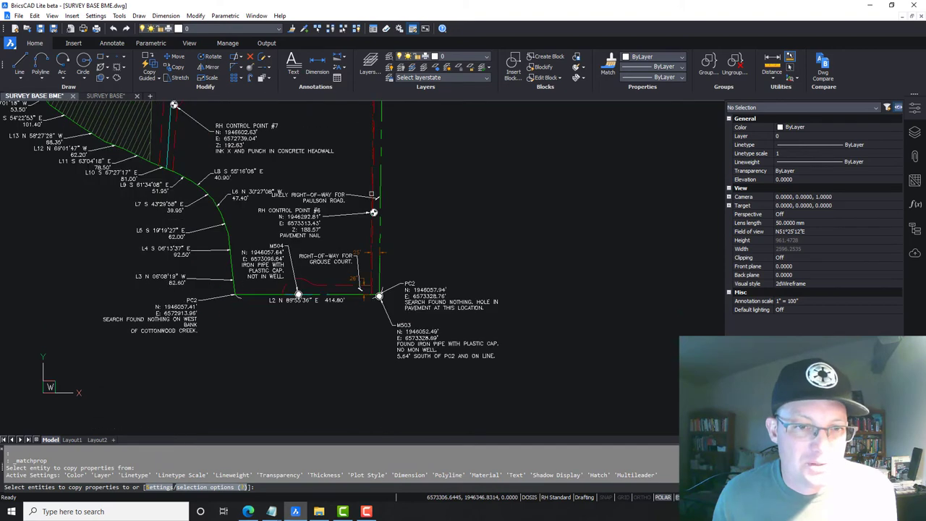
click(367, 272)
click(360, 384)
key(Escape)
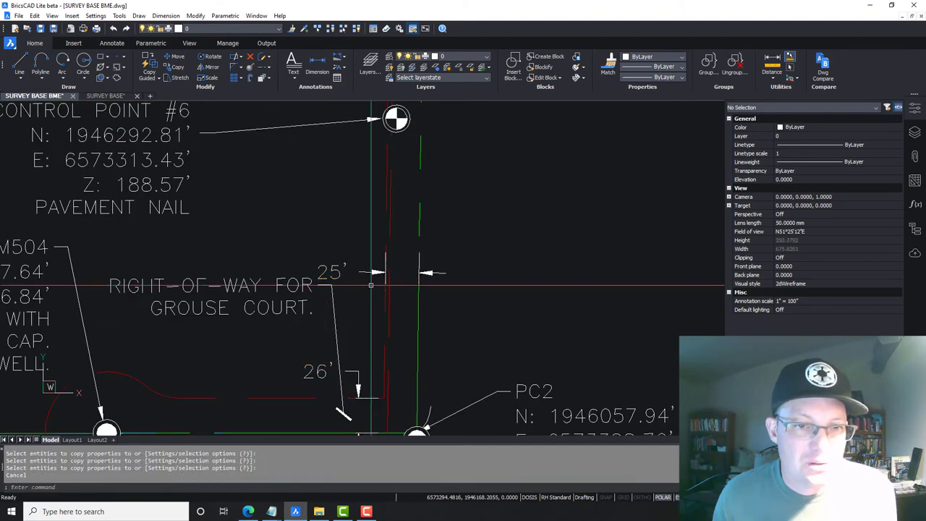
click(370, 285)
click(357, 247)
scroll(443, 257, down, 3)
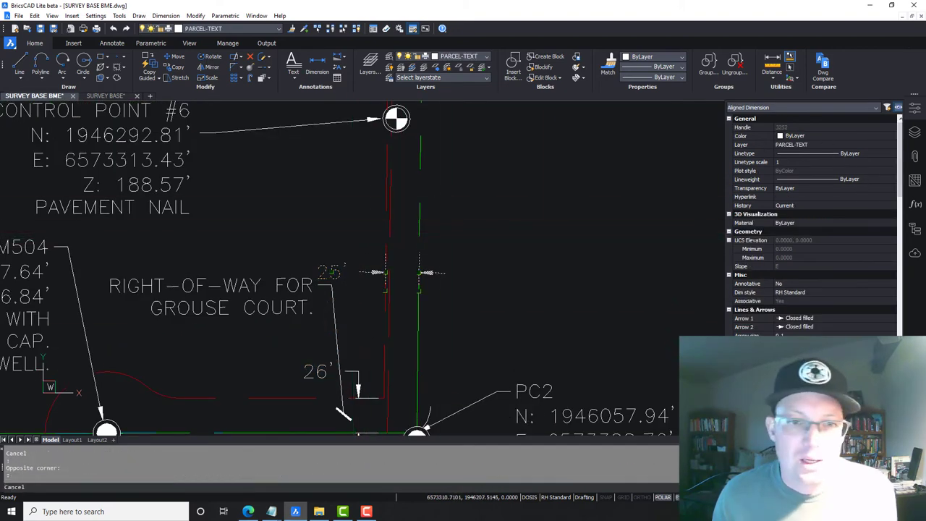
key(Escape)
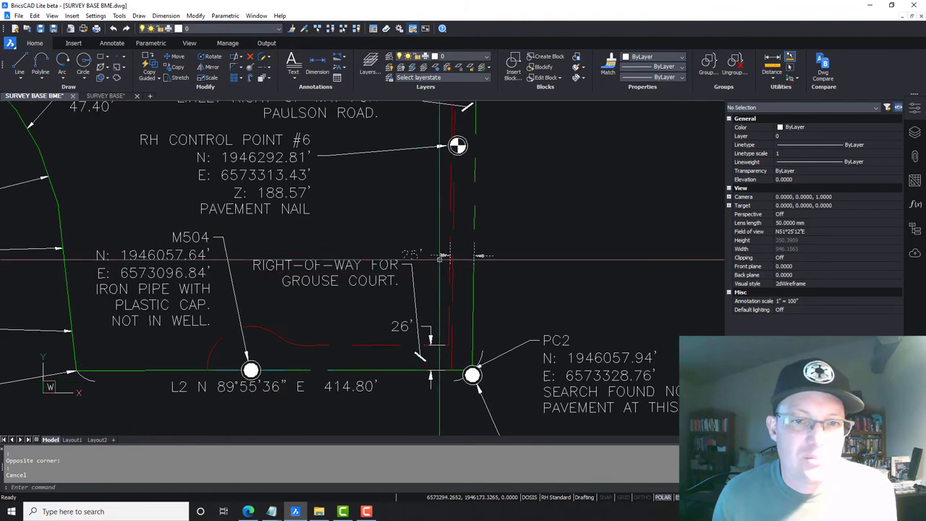
click(352, 276)
click(326, 264)
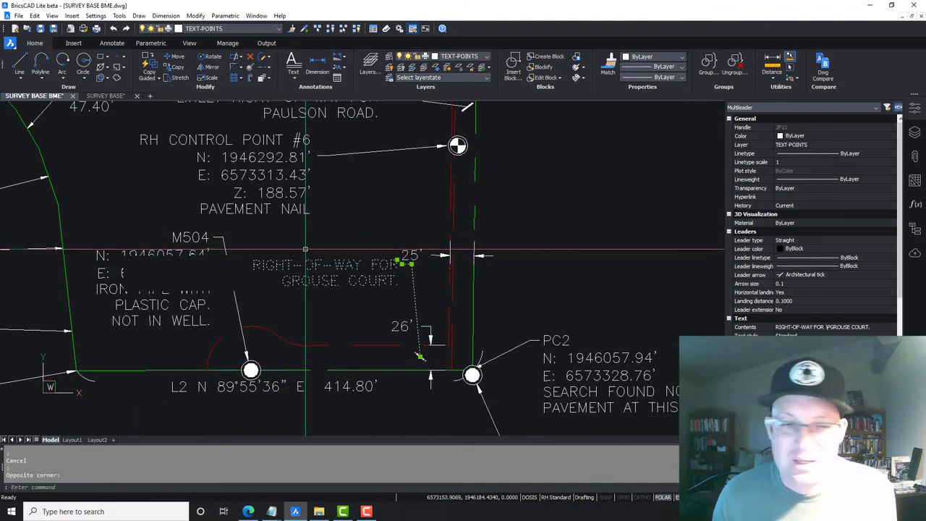
key(Escape)
scroll(305, 249, down, 4)
scroll(402, 254, up, 2)
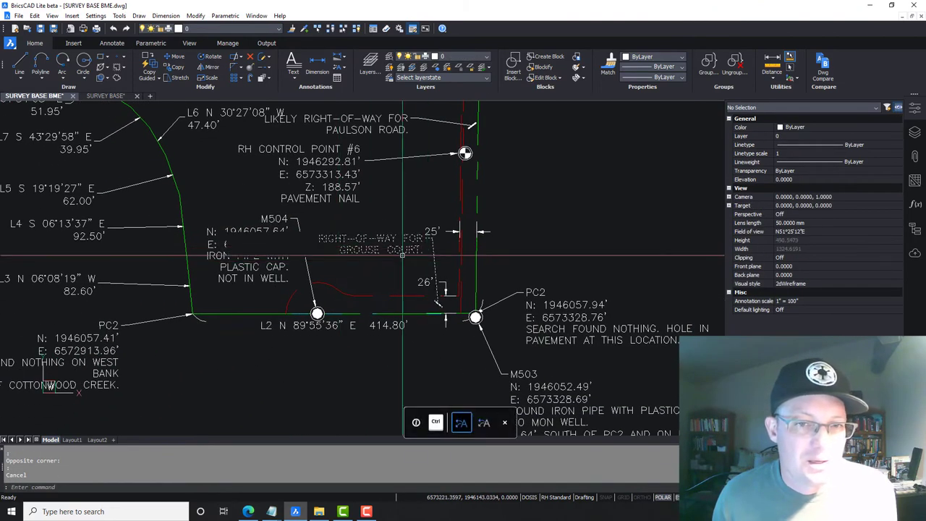
Move the Grouse Court right-of-way leader label slightly down and to the left, clear of the 25' dimension
click(402, 253)
scroll(405, 253, up, 3)
click(418, 185)
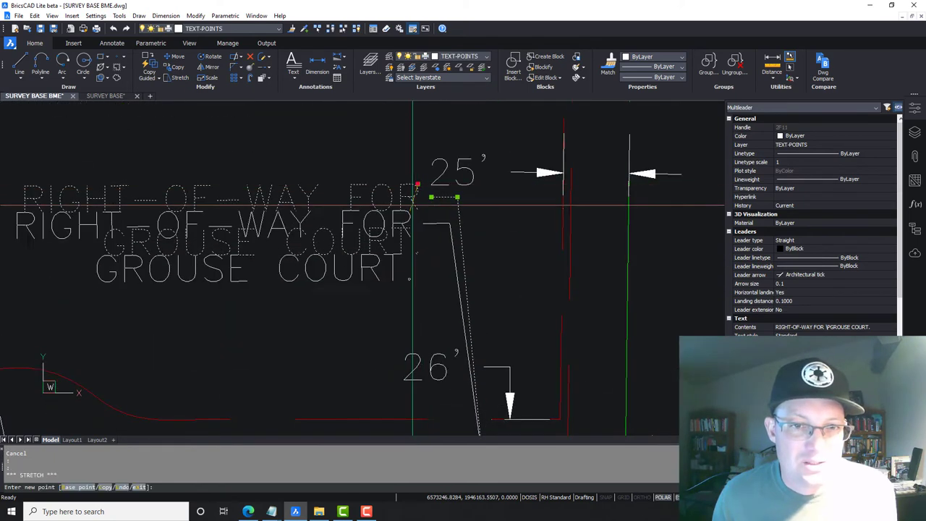
click(393, 207)
key(Escape)
scroll(383, 211, down, 3)
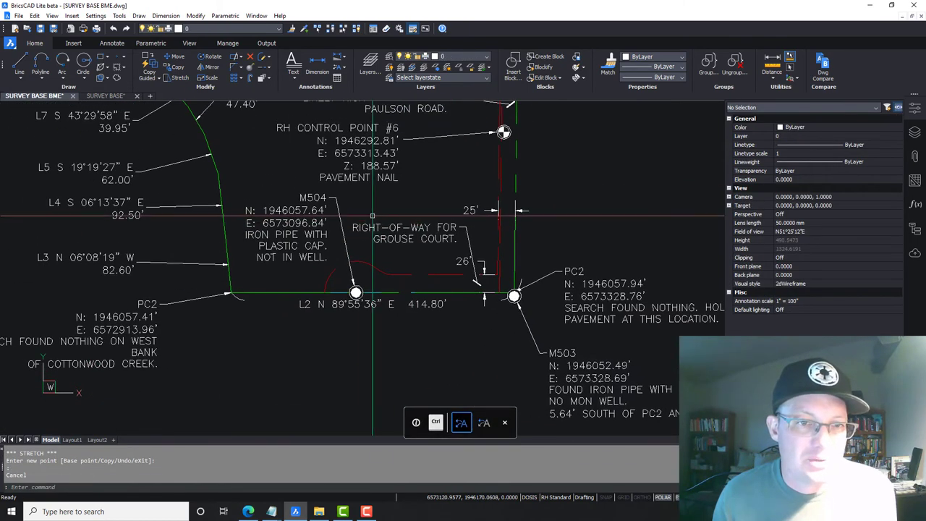
key(Escape)
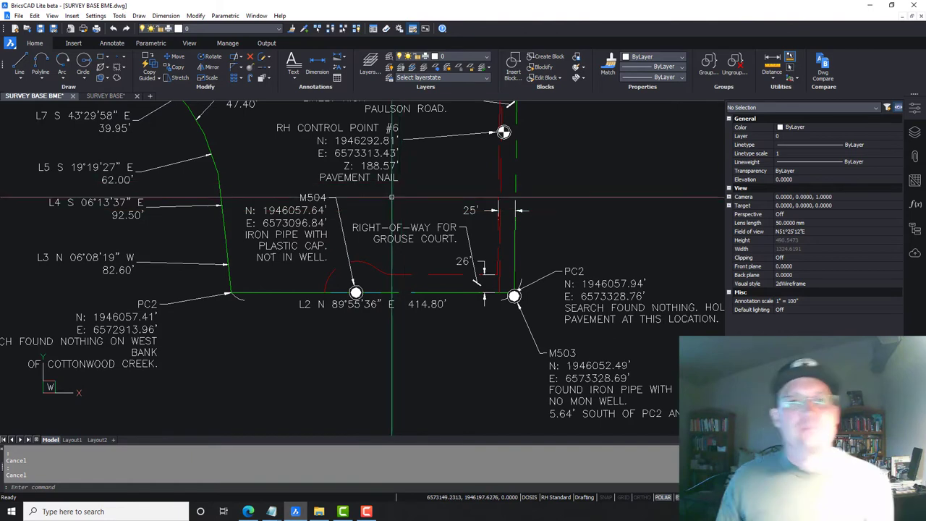
Open the SURVEY BASE BME drawing's layer list in the Drawing Explorer
click(119, 16)
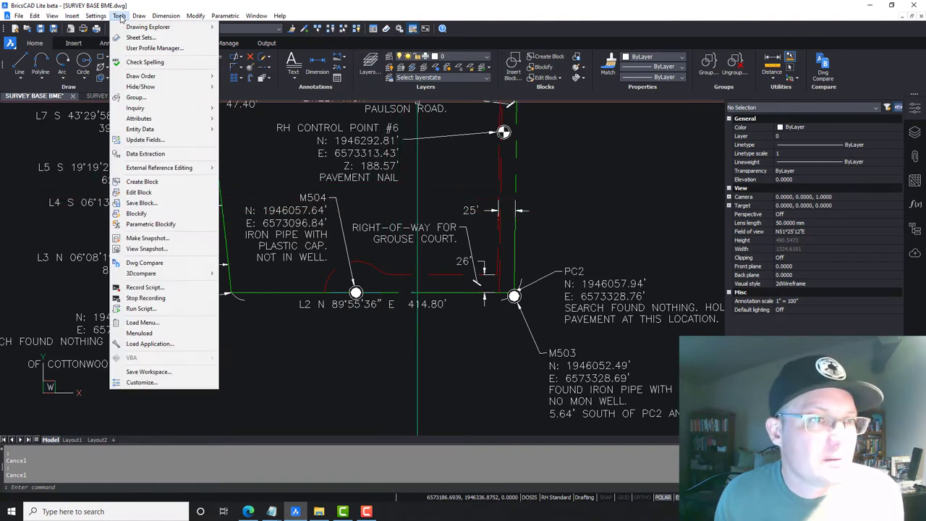
mouse_move(144, 24)
click(250, 34)
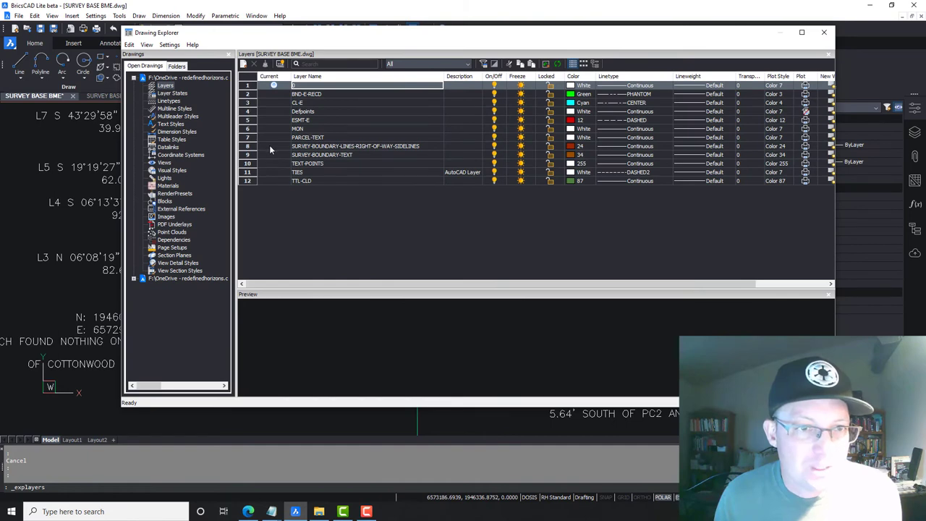
Delete the layers SURVEY-BOUNDARY-LINES-RIGHT-OF-WAY-SIDELINES and SURVEY-BOUNDARY-TEXT, including all entities on the latter, keeping layer 0 current
click(269, 145)
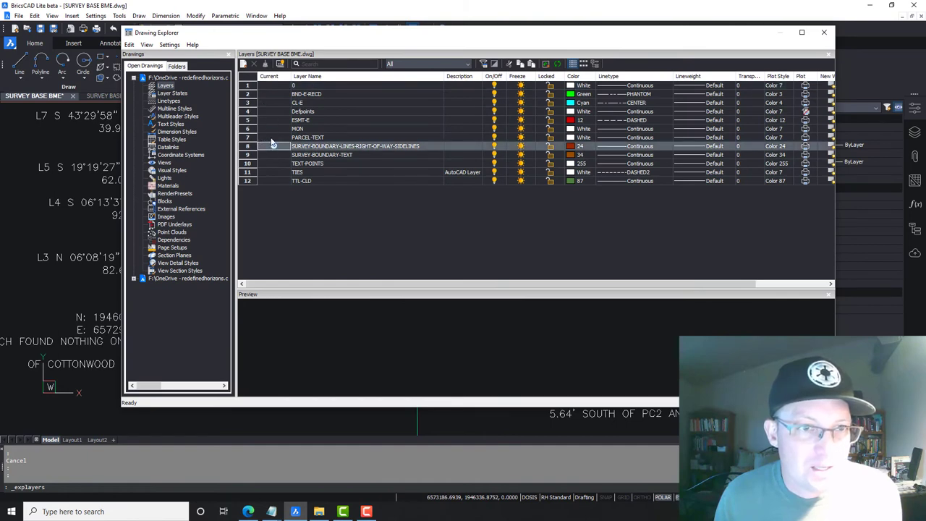
click(269, 85)
click(253, 147)
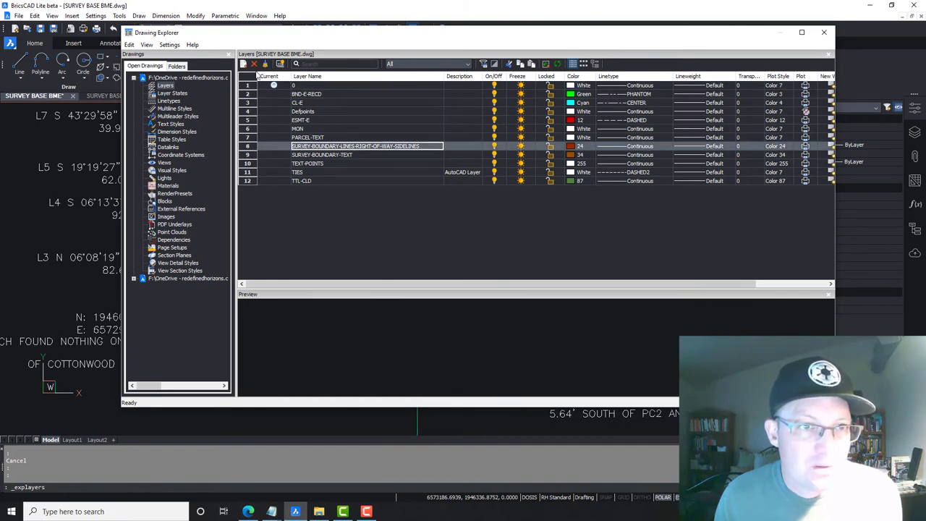
click(255, 64)
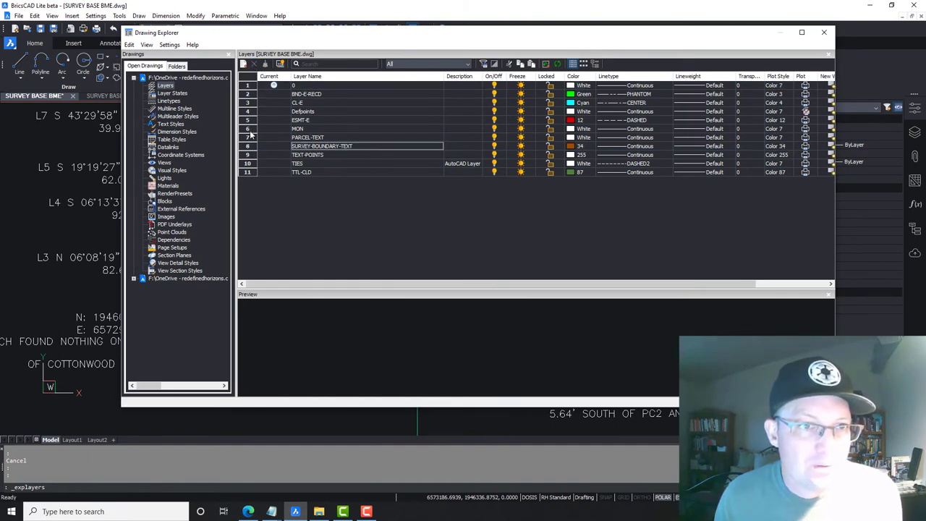
click(250, 149)
click(255, 64)
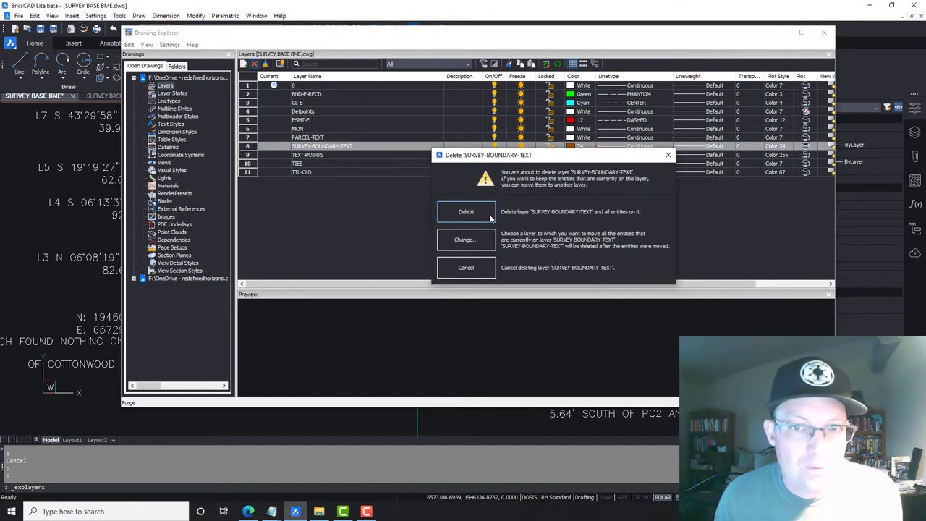
click(466, 212)
Create a new layer named TEXT with the colour red and close the Drawing Explorer
click(245, 64)
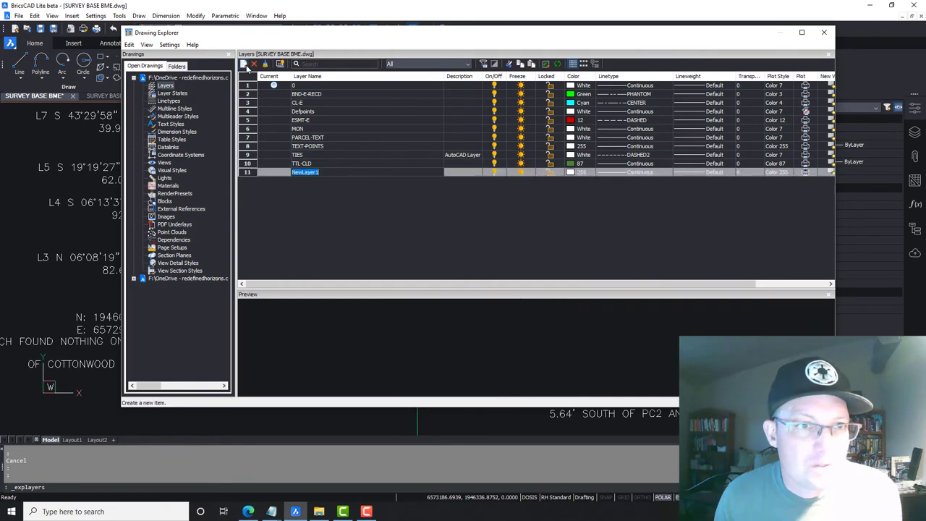
text(TEXT)
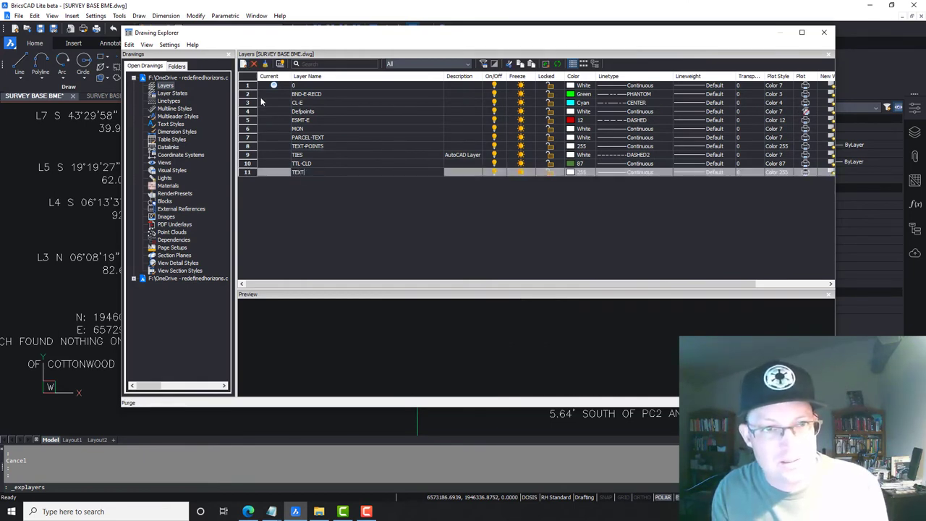
key(Return)
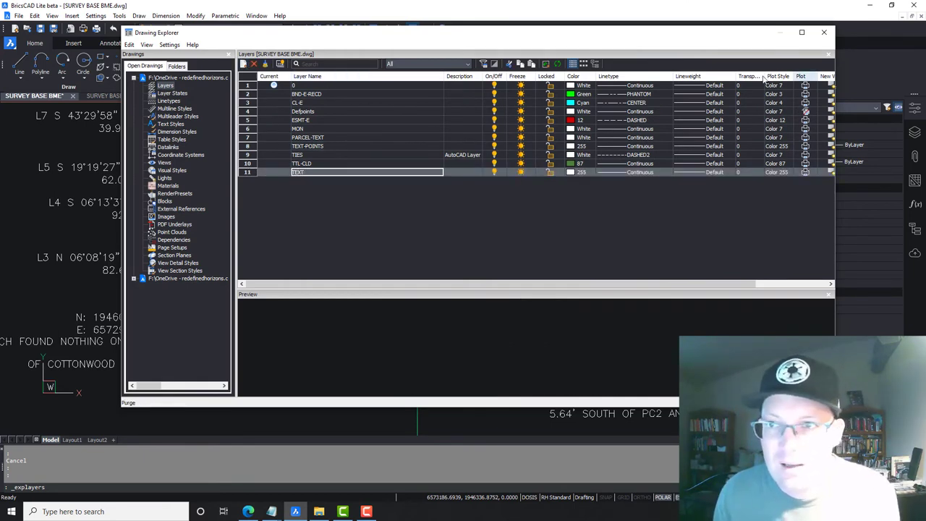
click(572, 173)
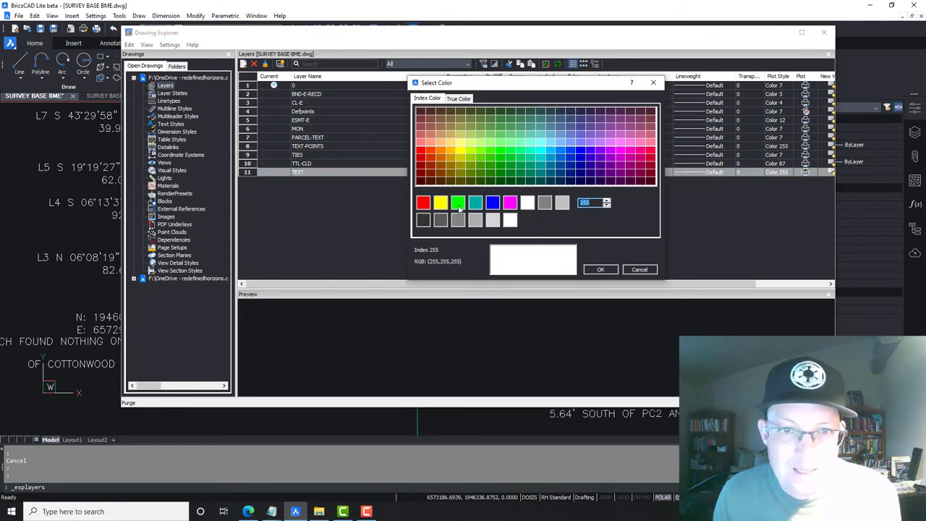
click(599, 270)
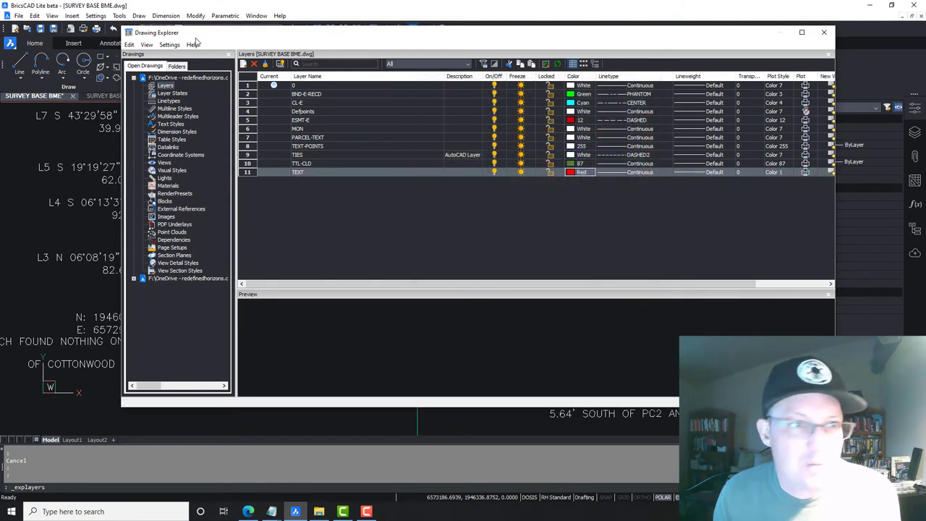
click(824, 33)
Stretch the Grouse Court right-of-way leader's landing up and to the right so its leader line runs vertically
click(483, 268)
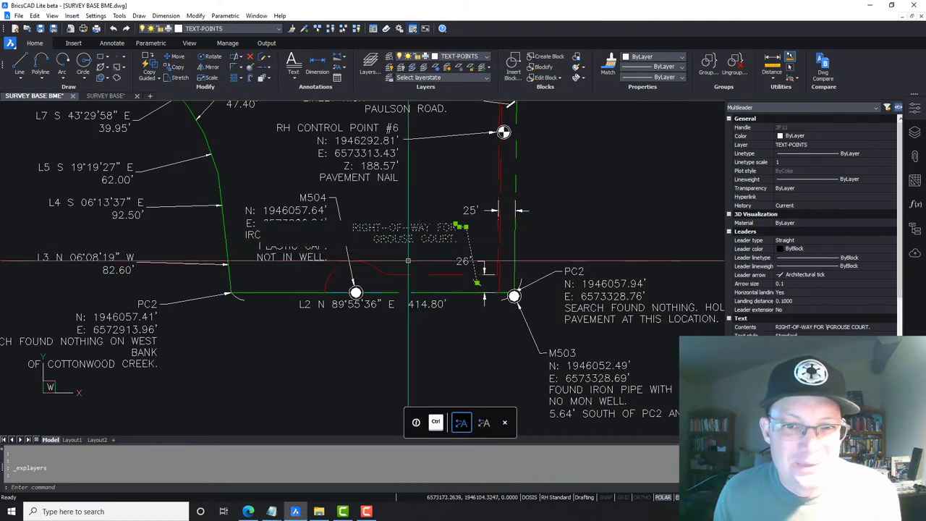
scroll(472, 233, up, 3)
click(464, 224)
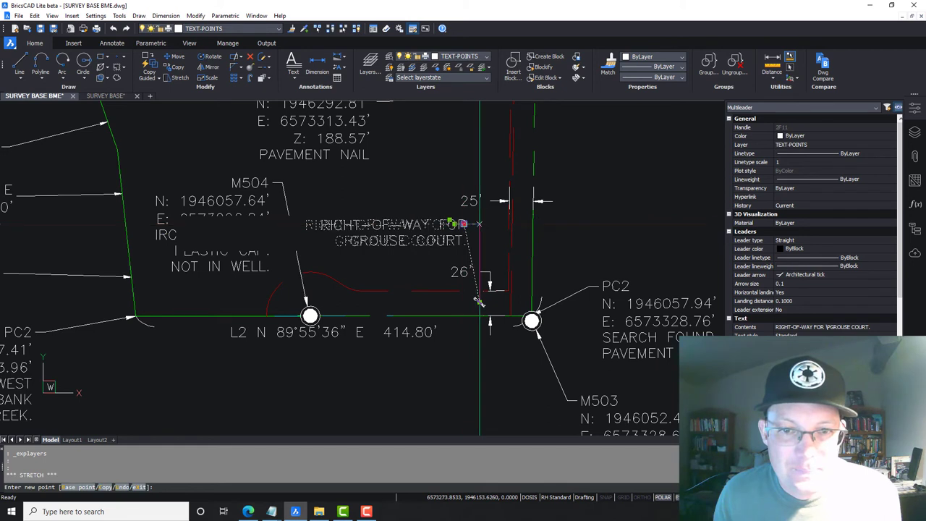
scroll(476, 306, up, 2)
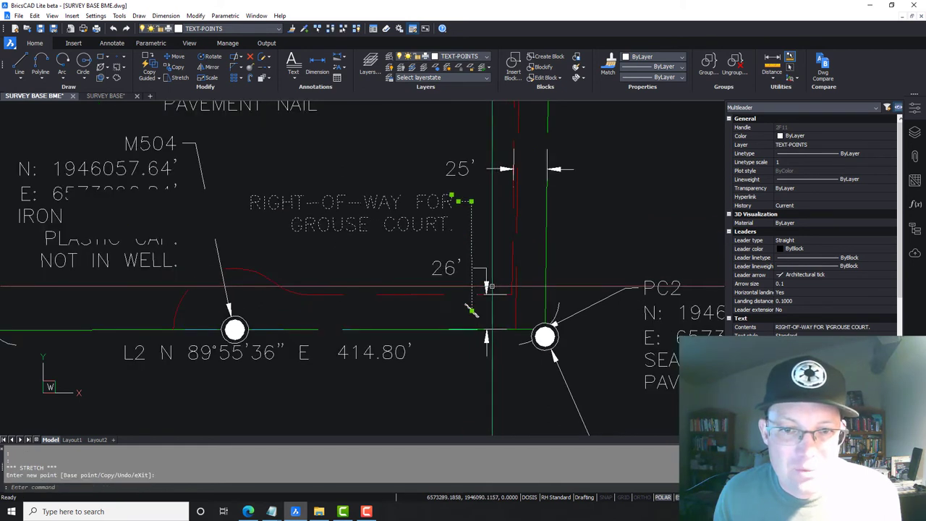
key(Escape)
Assign the 25', 26', 22' and 40' dimensions and the Grouse Court, Paulson Road, irrigation easement and clouded title leaders to layer TEXT
click(487, 293)
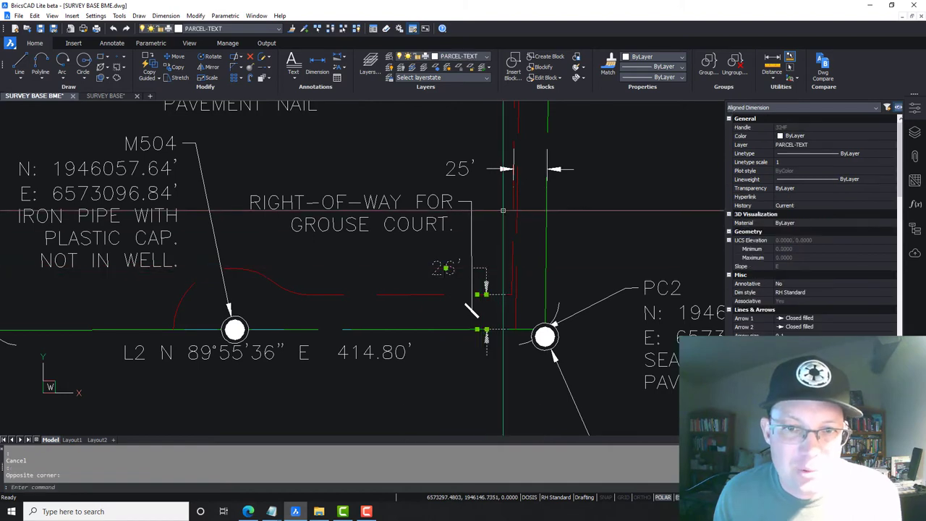
click(503, 210)
click(480, 160)
click(420, 252)
click(403, 212)
scroll(405, 210, down, 2)
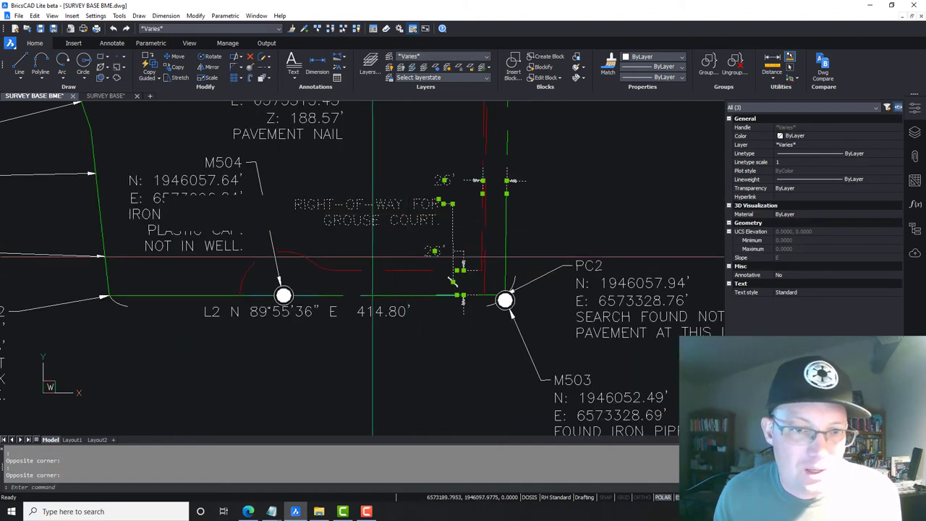
mouse_move(304, 277)
middle_down()
mouse_move(378, 352)
mouse_move(459, 389)
middle_up()
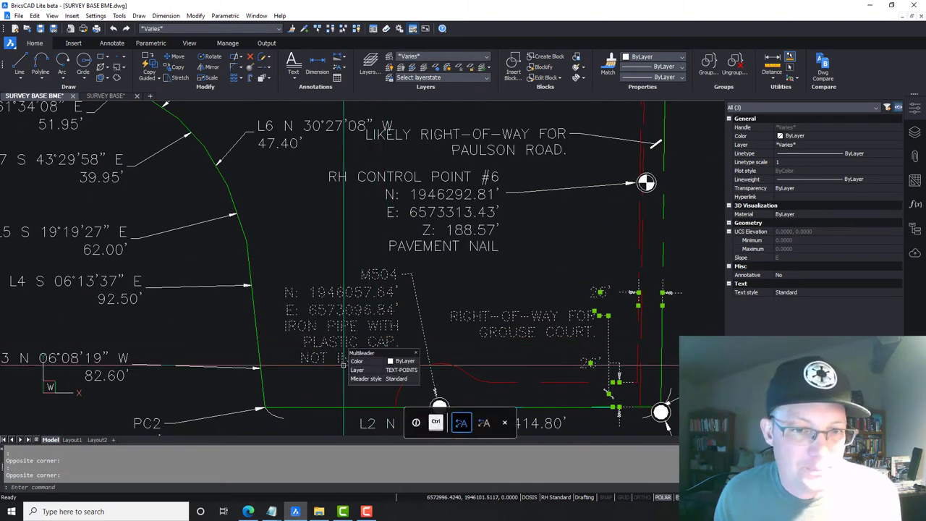
middle_drag(483, 135, 519, 255)
mouse_move(426, 235)
middle_down()
mouse_move(488, 296)
mouse_move(528, 301)
middle_up()
scroll(488, 296, down, 3)
scroll(529, 296, up, 2)
click(608, 192)
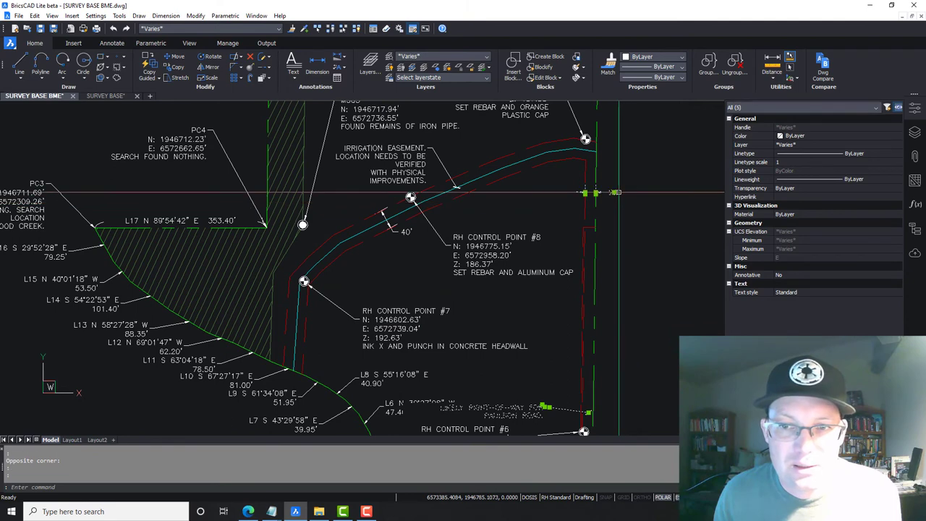
click(402, 227)
middle_drag(346, 200, 361, 302)
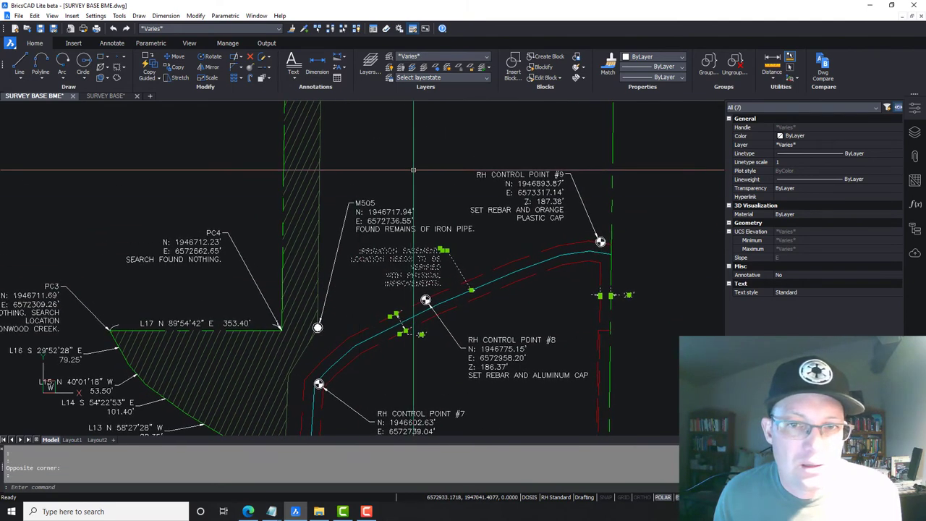
scroll(415, 176, down, 2)
middle_drag(336, 152, 345, 296)
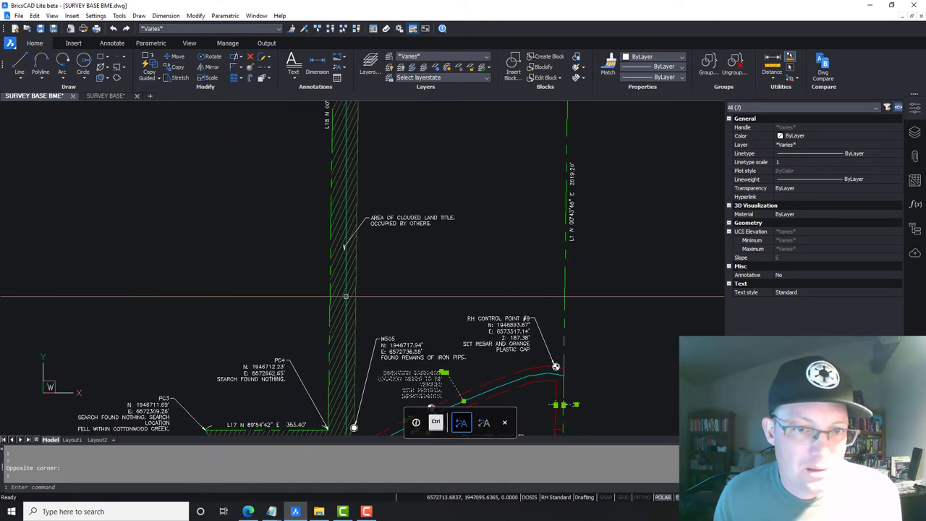
middle_drag(436, 252, 424, 326)
click(424, 326)
click(398, 290)
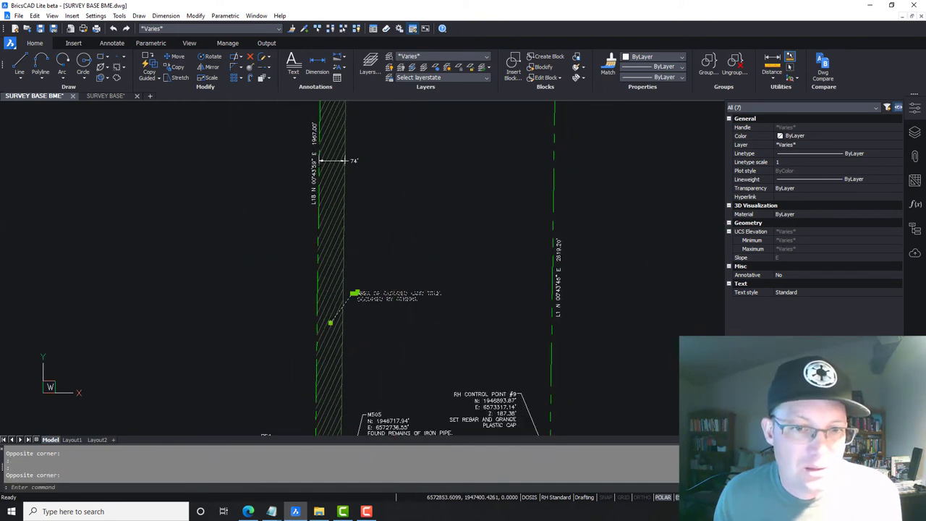
scroll(418, 215, down, 3)
middle_drag(452, 176, 436, 267)
scroll(435, 174, up, 5)
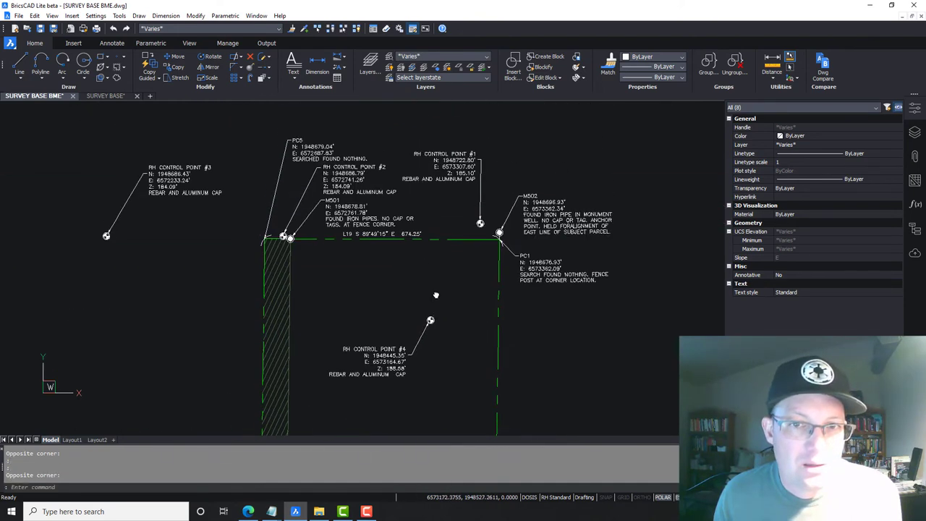
click(872, 147)
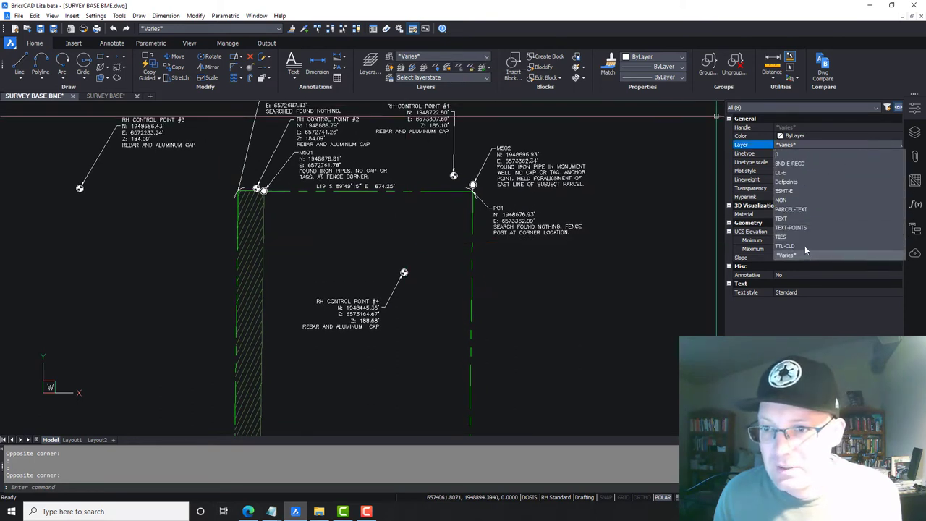
key(Escape)
key(Escape)
Move the Paulson Road right-of-way leader label up, clear of the L6 bearing text
scroll(470, 191, down, 2)
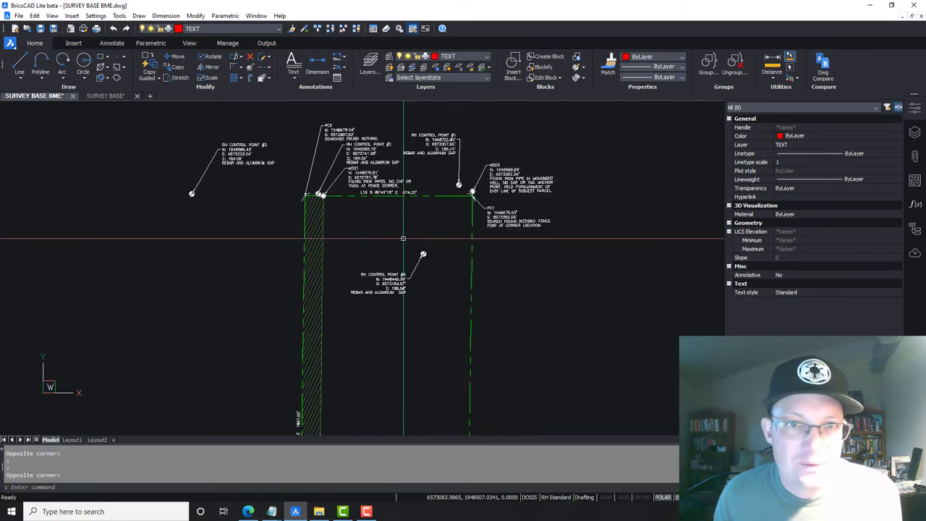
middle_drag(447, 346, 486, 104)
middle_drag(478, 249, 482, 68)
scroll(433, 204, up, 3)
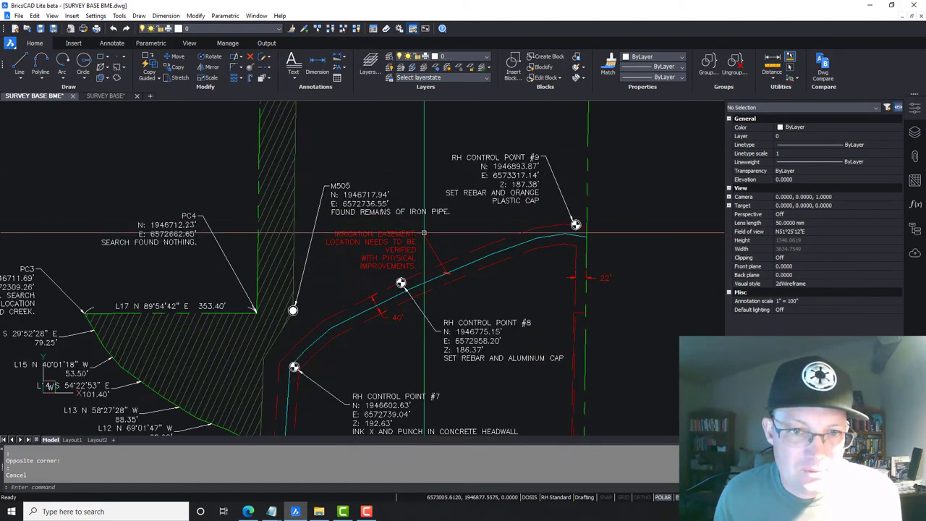
middle_drag(424, 271, 445, 125)
middle_drag(435, 254, 428, 163)
scroll(422, 276, up, 3)
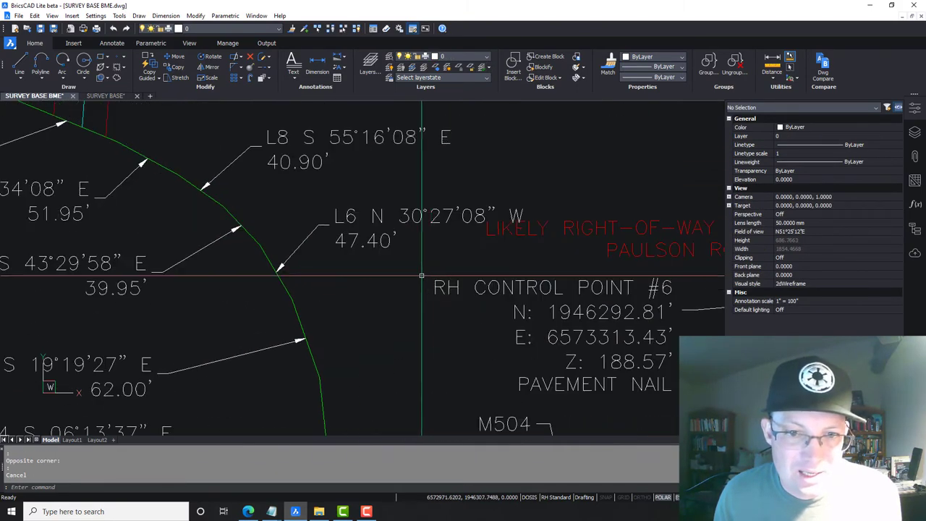
middle_drag(509, 230, 262, 192)
click(504, 200)
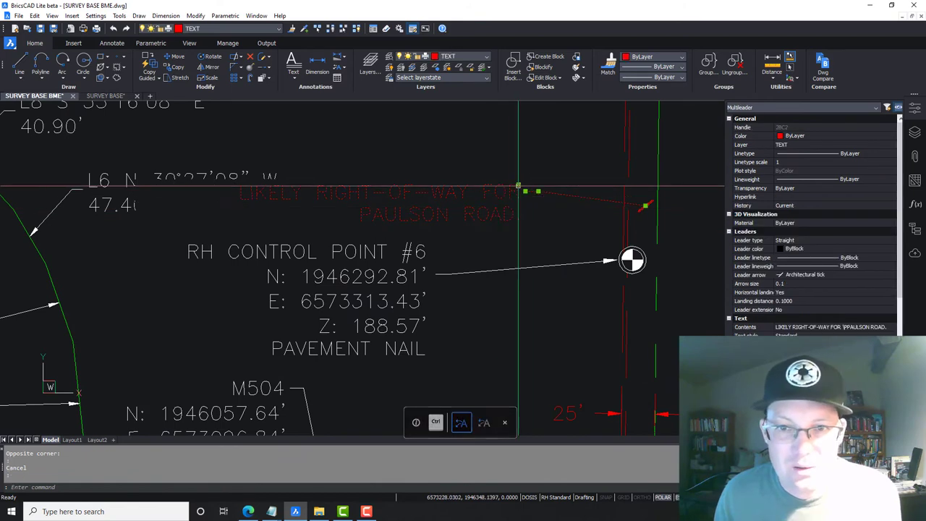
click(518, 186)
key(Escape)
key(Escape)
scroll(475, 208, down, 5)
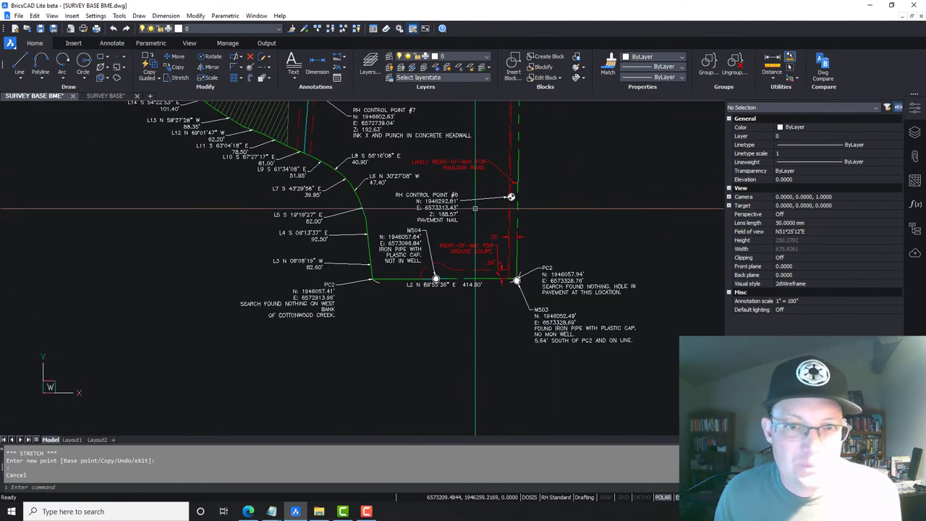
Review the labels along the boundary from the southeast corner PC2 up to the north line for remaining overlaps
scroll(507, 312, up, 5)
scroll(511, 315, down, 4)
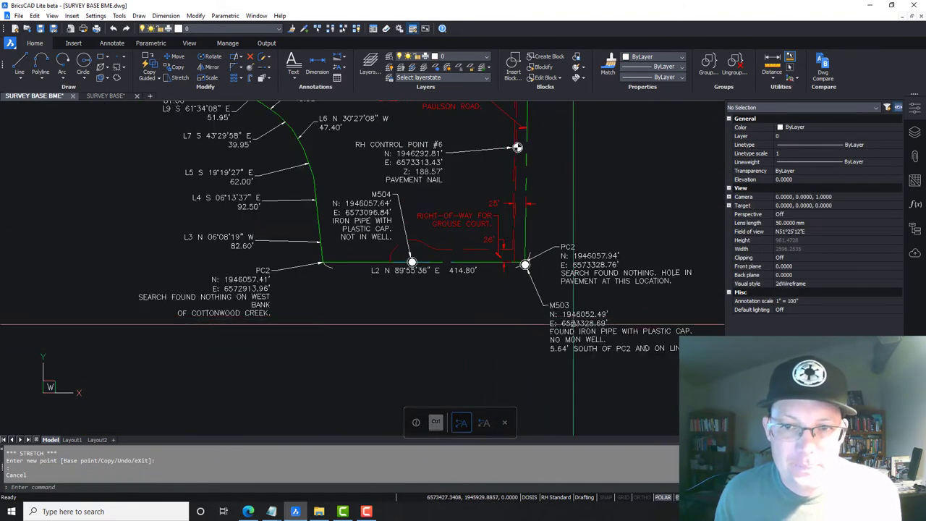
click(525, 265)
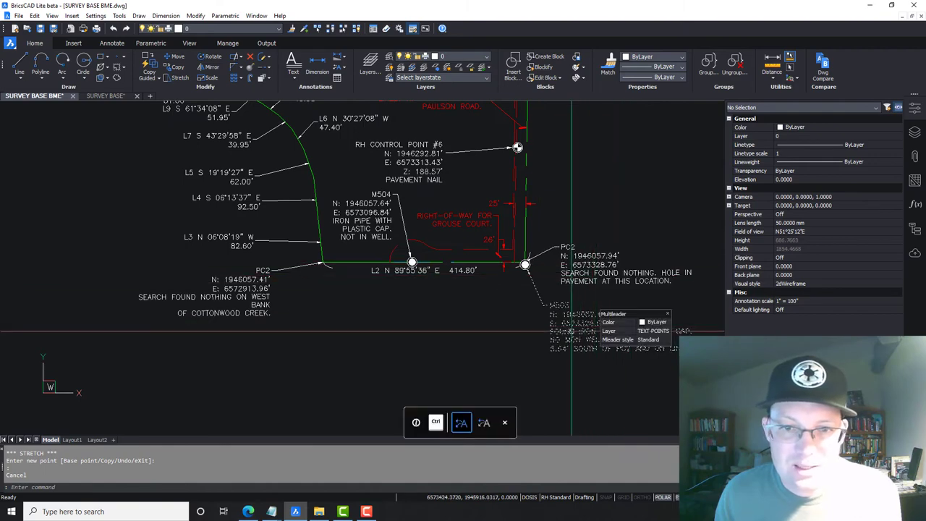
mouse_move(295, 289)
middle_down()
mouse_move(325, 379)
mouse_move(414, 462)
middle_up()
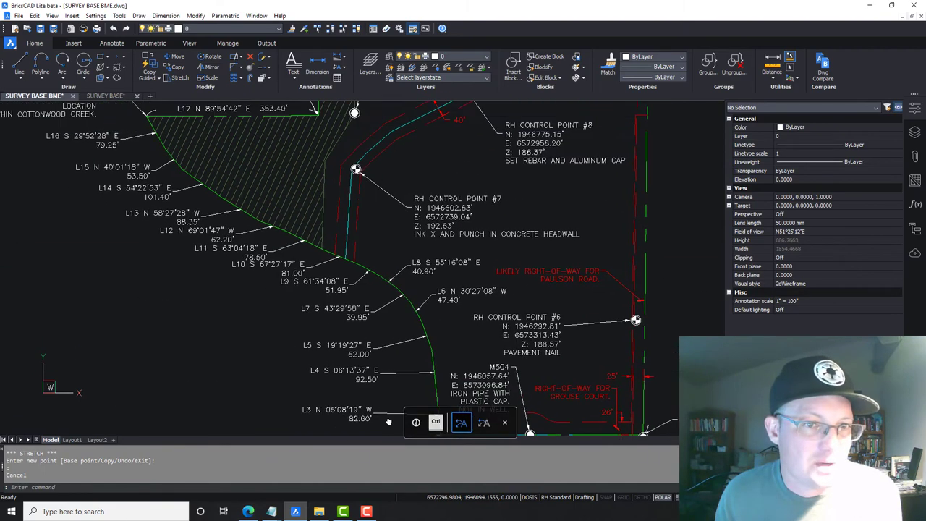
mouse_move(442, 274)
middle_down()
mouse_move(471, 337)
mouse_move(575, 460)
middle_up()
middle_drag(583, 263, 520, 368)
scroll(423, 253, down, 6)
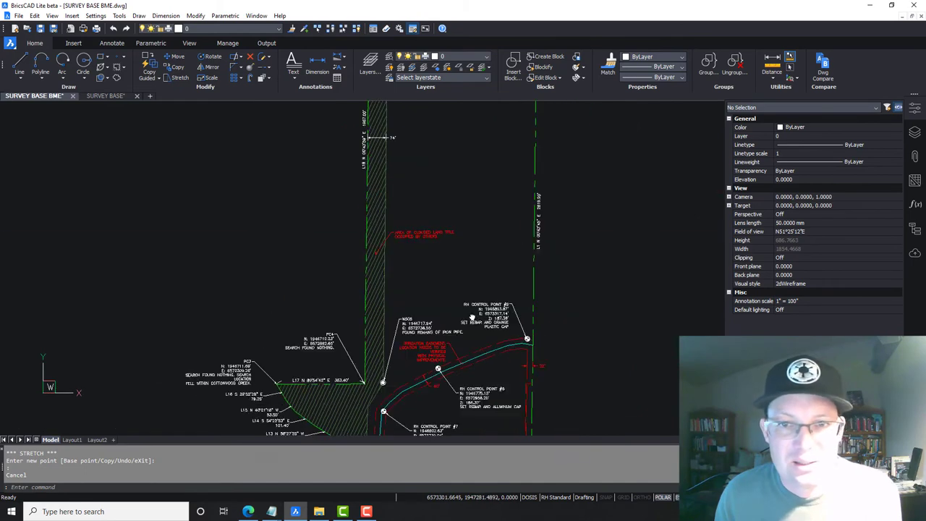
scroll(423, 253, up, 8)
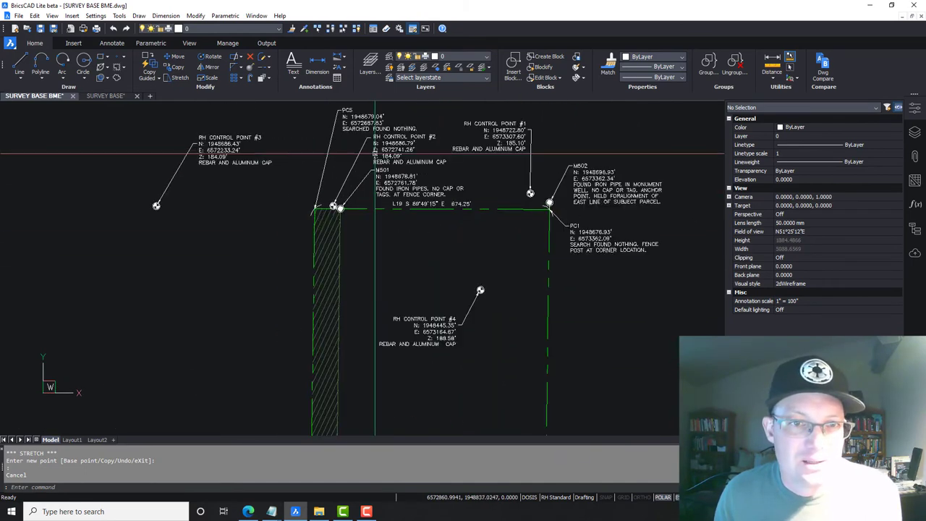
key(Escape)
scroll(374, 319, down, 3)
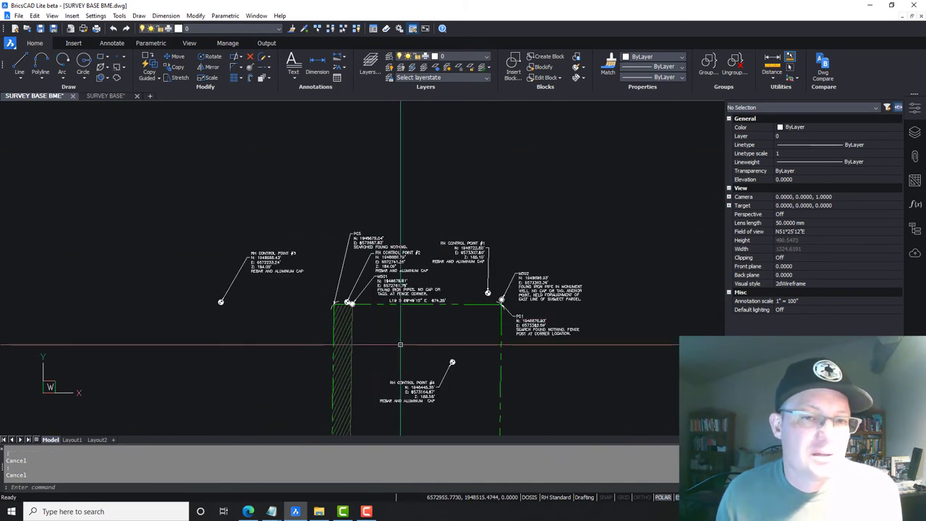
Move the M501 leader label straight down below the L19 north boundary line
middle_drag(433, 374, 343, 279)
scroll(255, 208, up, 3)
middle_drag(333, 178, 335, 223)
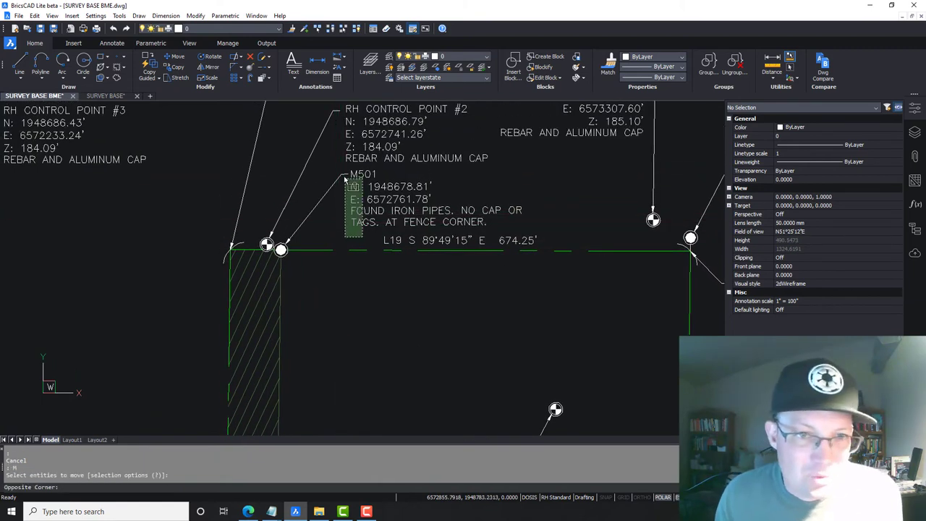
click(345, 178)
key(Return)
click(345, 175)
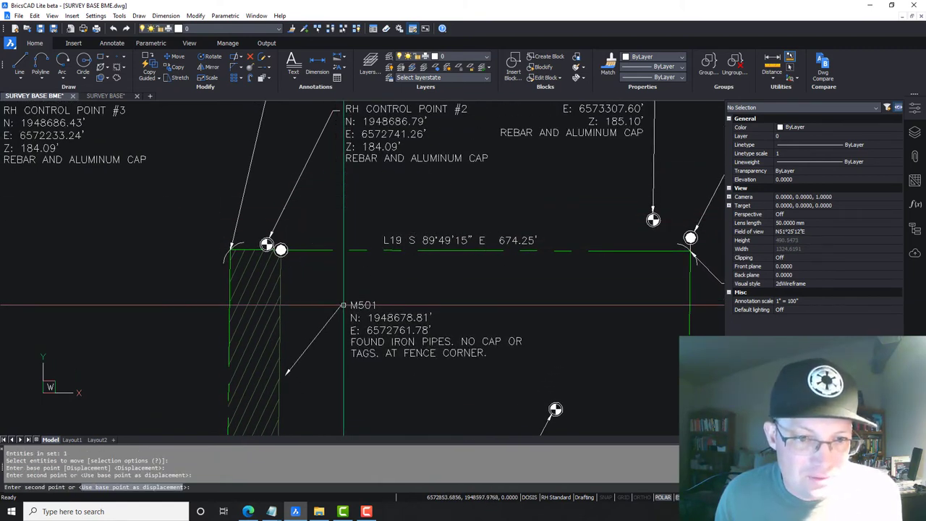
click(344, 305)
Stretch the M501 leader's arrow tip back to the monument symbol at the west end of the L19 line
click(314, 335)
click(302, 362)
click(285, 375)
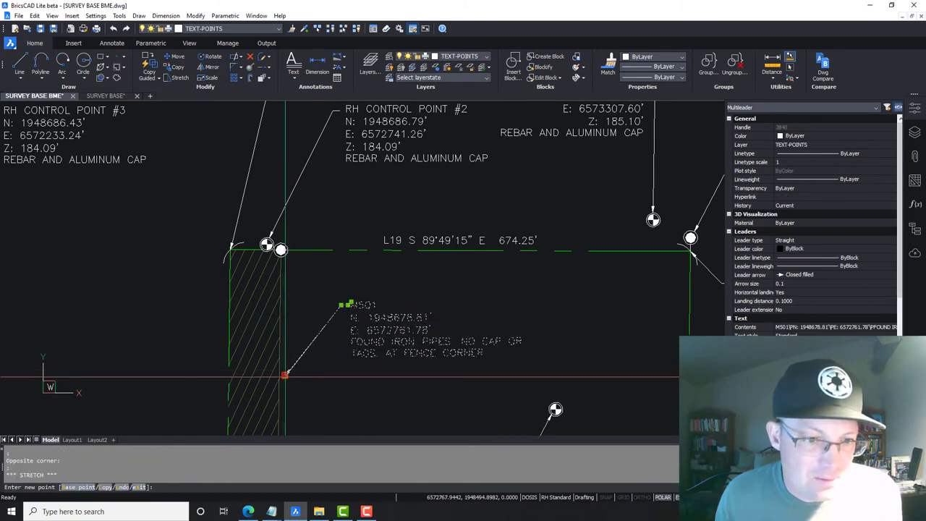
scroll(289, 248, up, 5)
click(281, 250)
key(Escape)
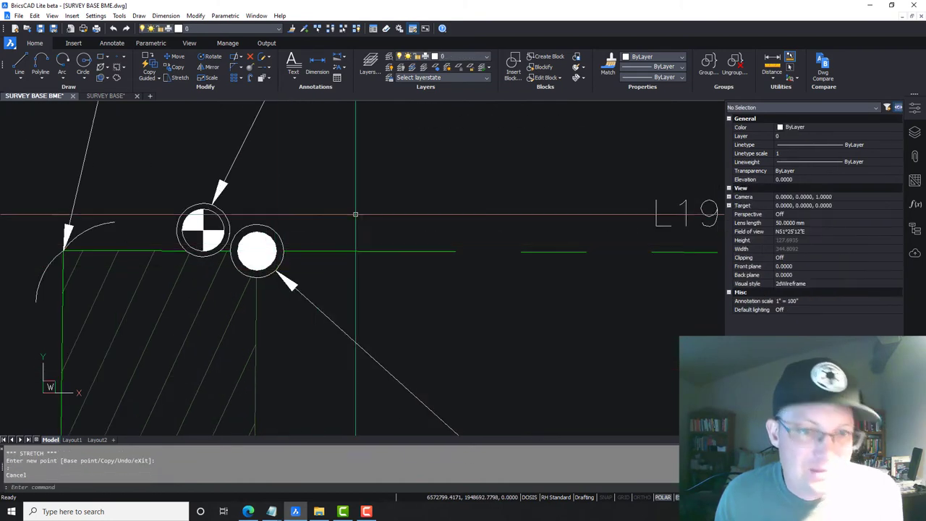
Move the RH CONTROL POINT #2 label and its leader down, clear of the PC5 label and above the L19 text
scroll(304, 266, down, 5)
middle_drag(362, 234, 345, 254)
text(m)
key(Return)
click(345, 254)
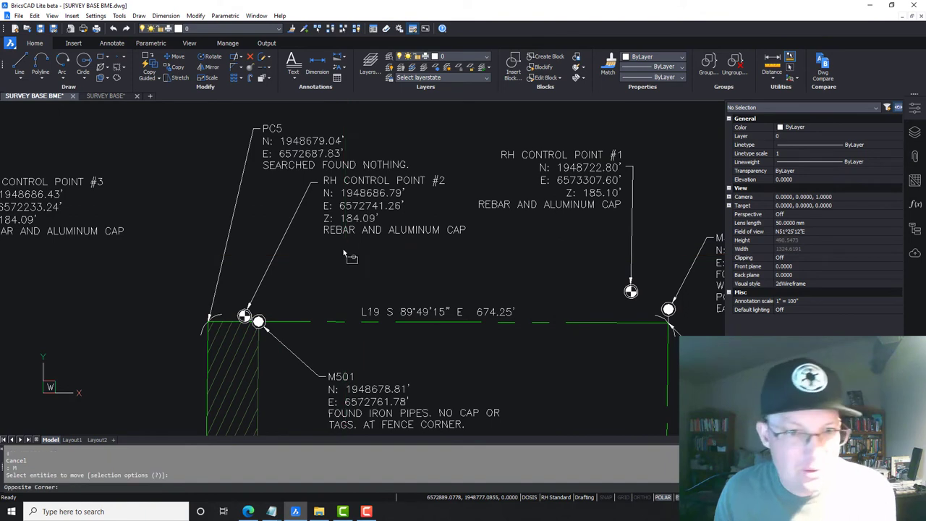
click(314, 175)
key(Return)
click(312, 181)
click(322, 232)
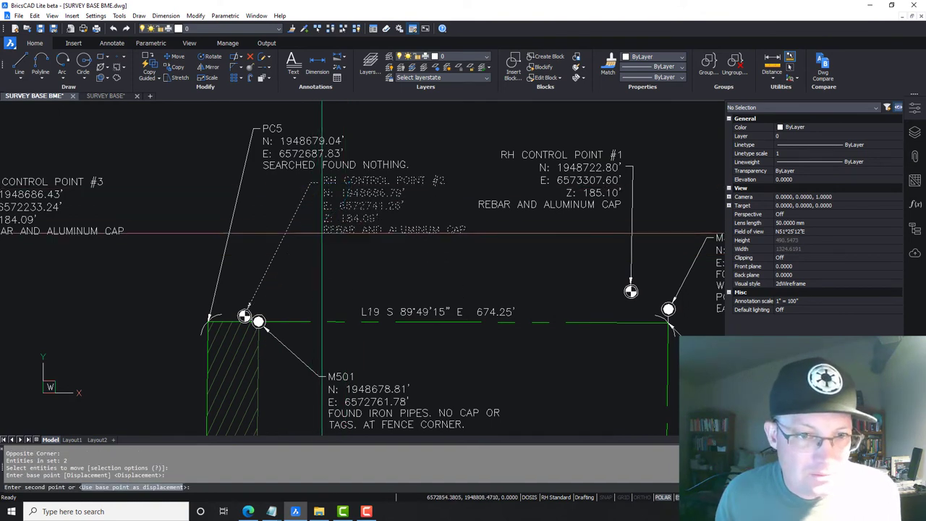
key(Escape)
Stretch the RH CONTROL POINT #2 leader's arrow tip back to the edge of its control point symbol
click(311, 265)
click(295, 317)
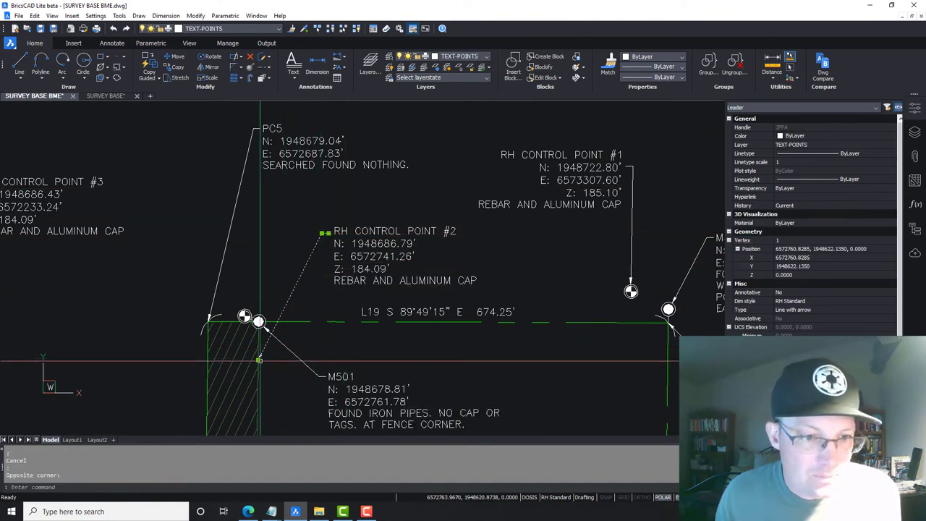
click(259, 360)
scroll(256, 304, up, 5)
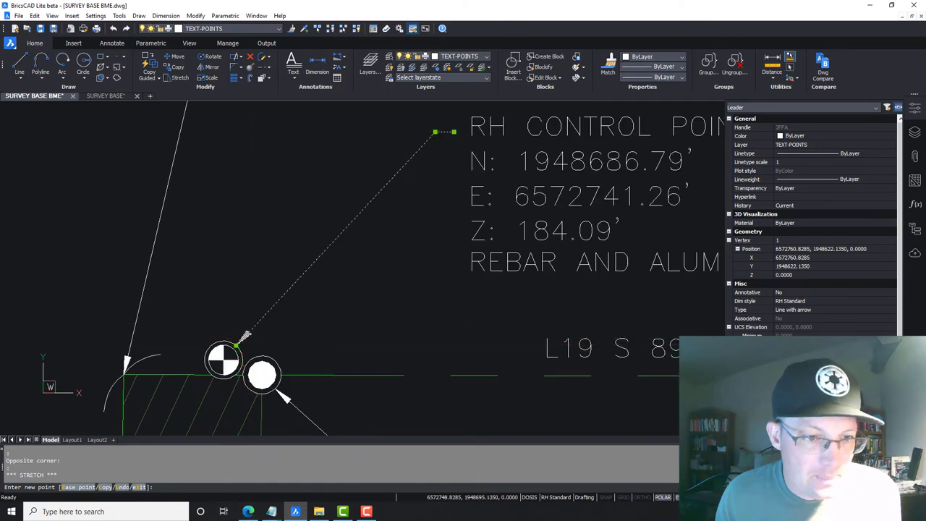
key(Escape)
key(Escape)
Lower the PC5 label so it sits just above the RH CONTROL POINT #2 label, keeping its arrow on the corner
scroll(322, 246, down, 5)
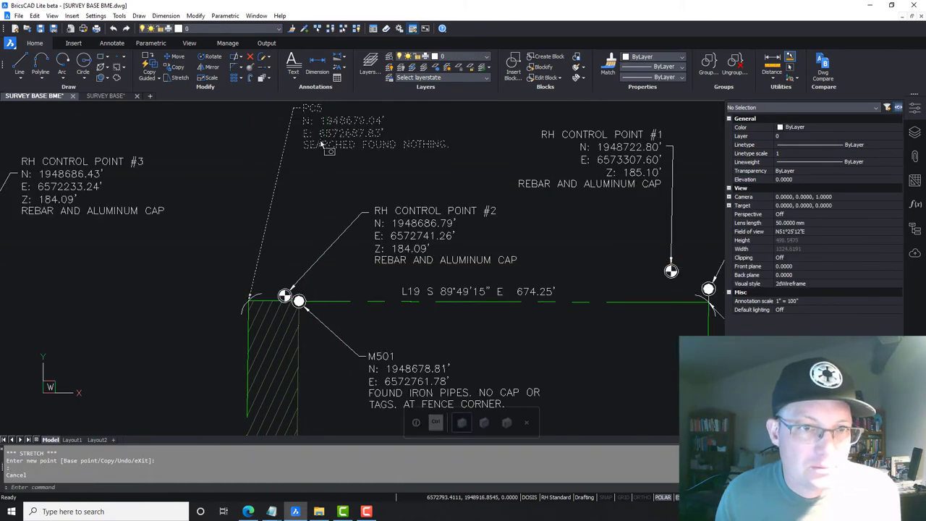
click(322, 144)
click(300, 107)
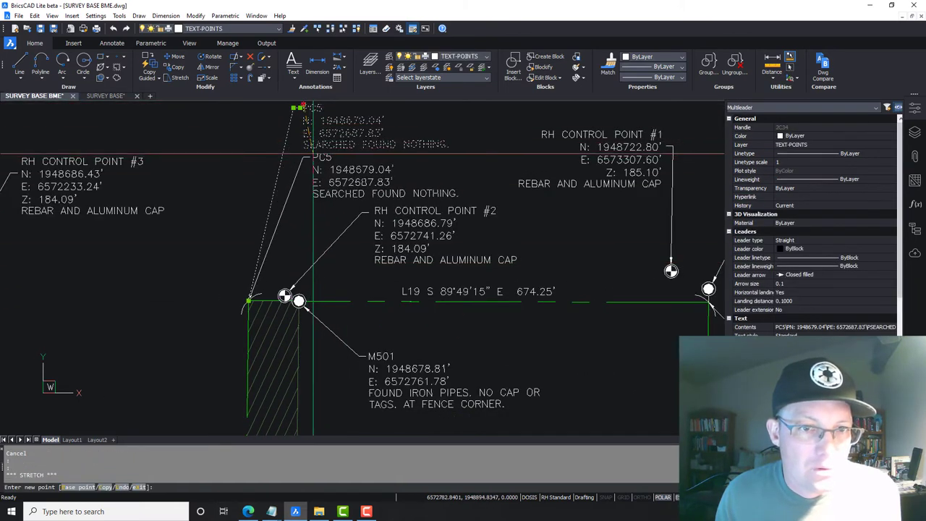
click(314, 154)
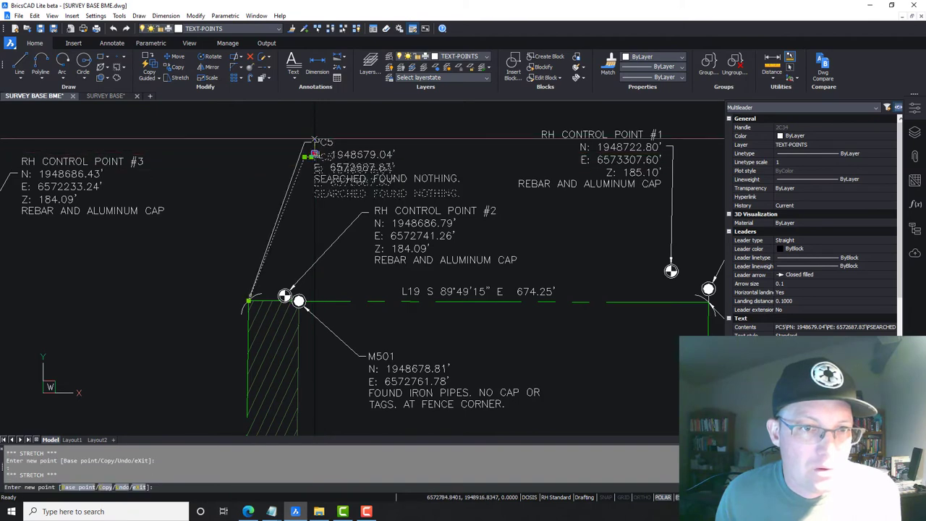
click(307, 140)
key(Escape)
Set the Wipeout frames to OFF so the masks around the point symbols have no outline
middle_drag(355, 354, 334, 271)
middle_drag(598, 307, 504, 254)
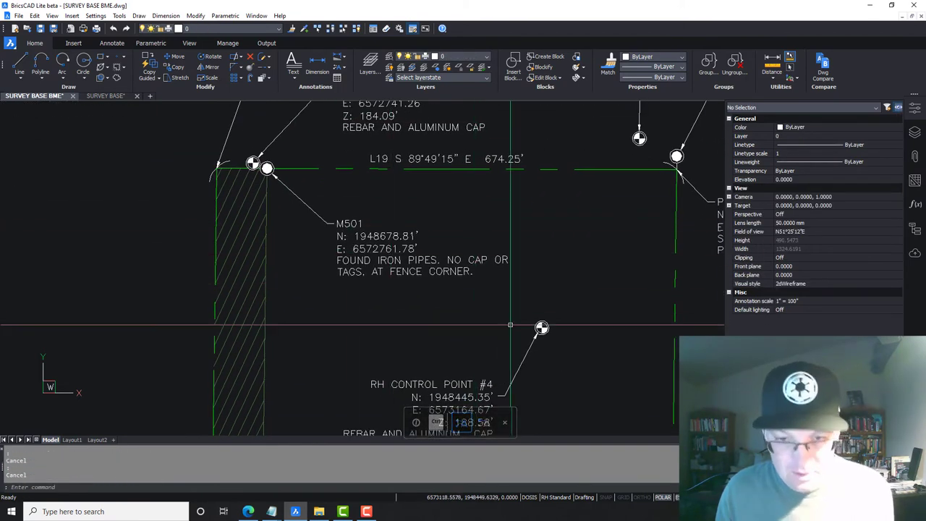
scroll(565, 346, up, 3)
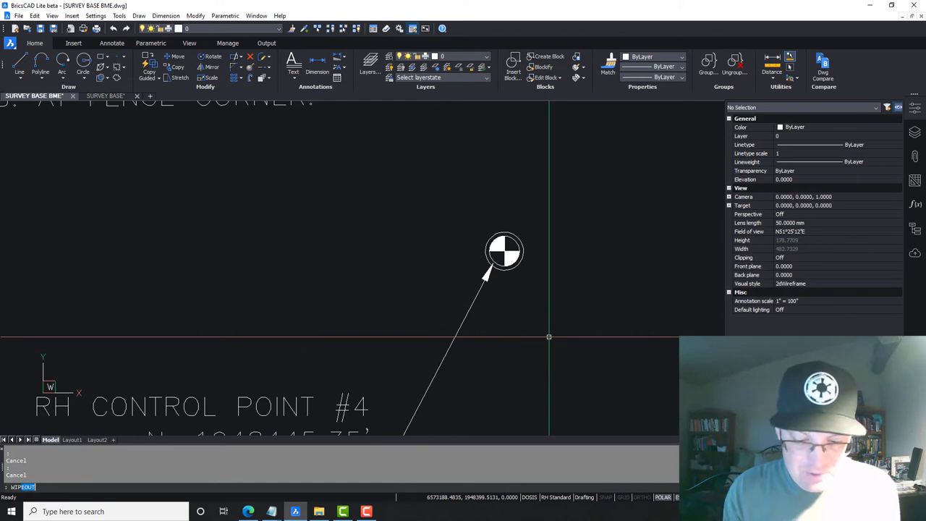
text(F)
key(Return)
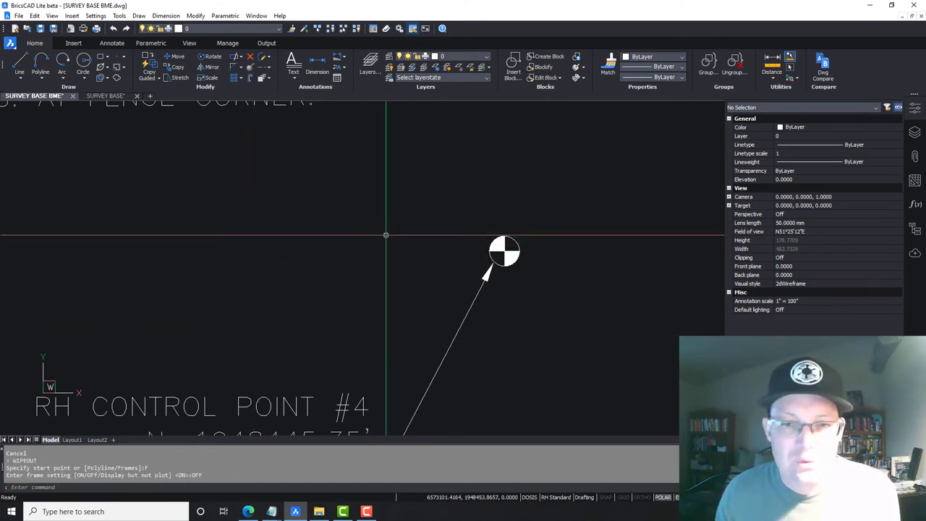
key(Escape)
Examine the point symbols, corner arcs and leaders from the northeast corner PC1 down to the southern boundary corners
scroll(443, 225, down, 5)
scroll(528, 154, up, 3)
scroll(533, 120, up, 2)
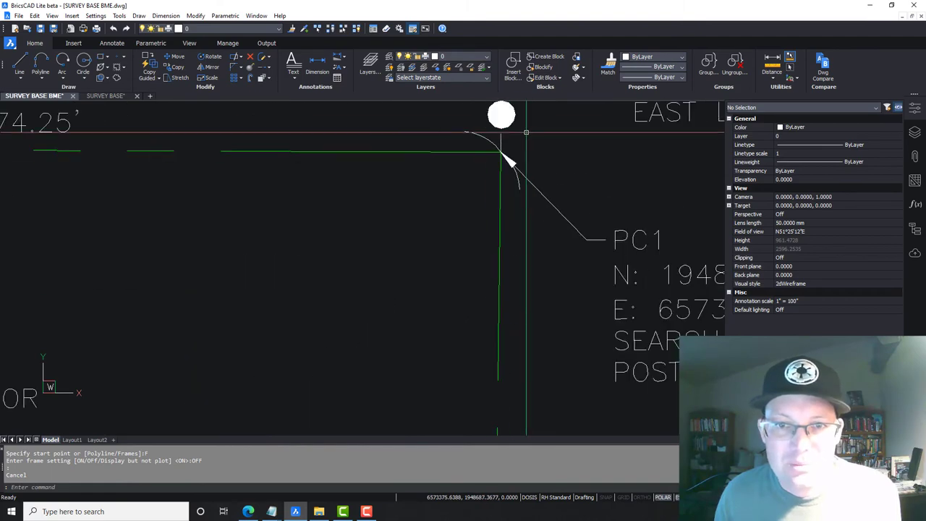
scroll(528, 166, down, 6)
middle_drag(522, 364, 482, 105)
middle_drag(458, 328, 486, 95)
scroll(502, 329, up, 2)
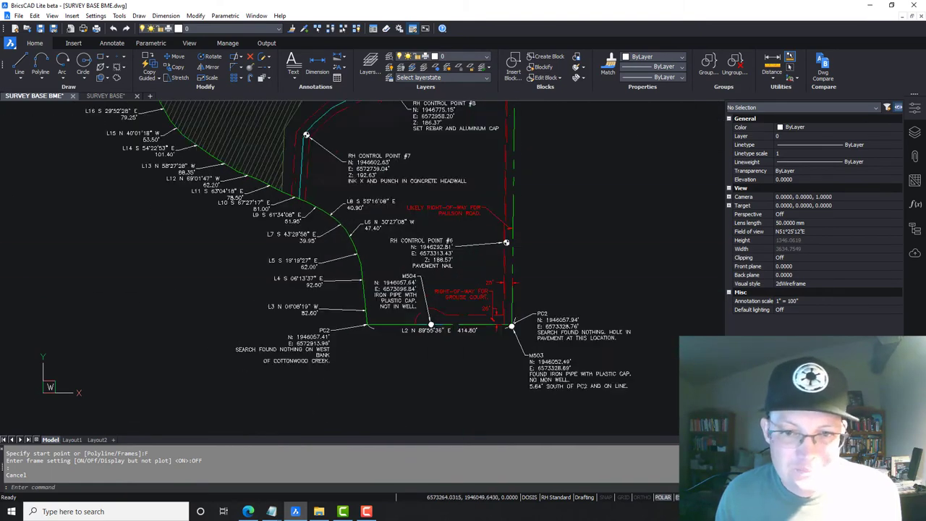
scroll(502, 332, up, 3)
scroll(502, 322, down, 2)
scroll(485, 326, down, 2)
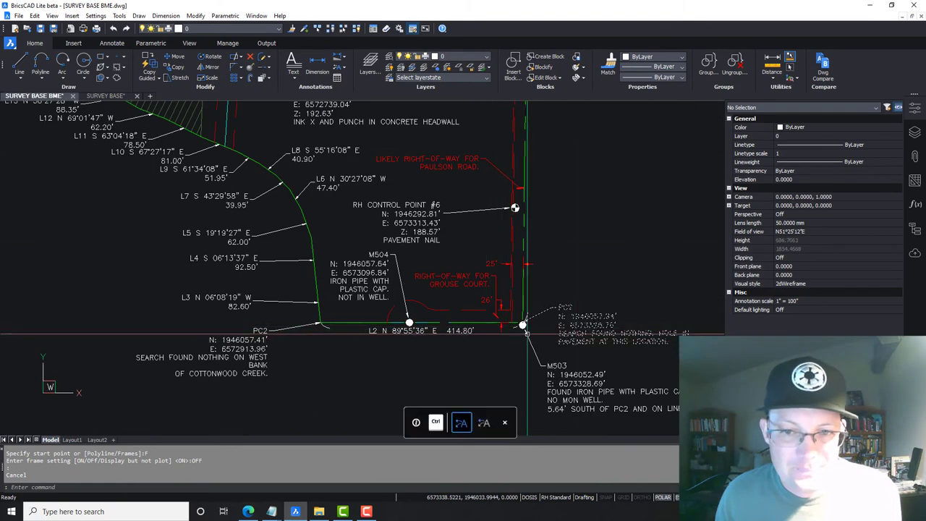
scroll(485, 325, up, 3)
scroll(499, 319, up, 2)
scroll(511, 297, down, 5)
scroll(442, 319, down, 3)
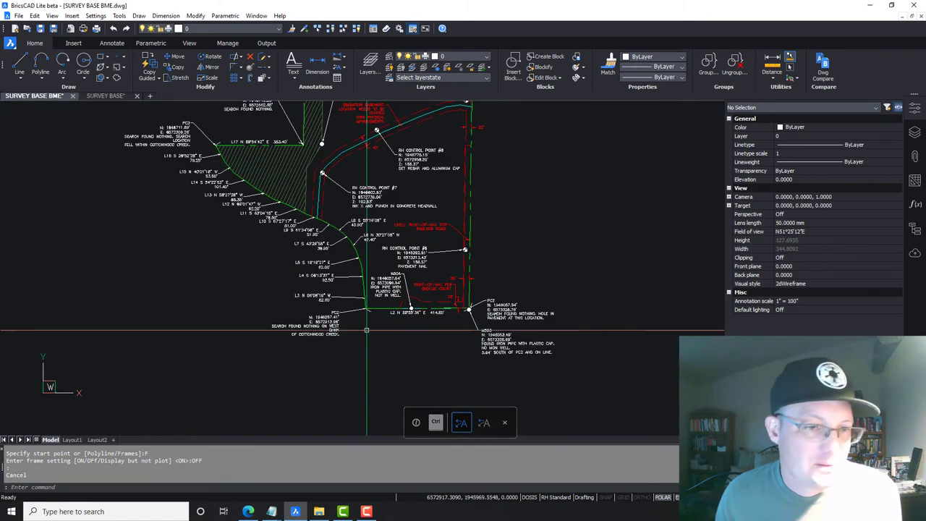
middle_drag(222, 253, 253, 370)
scroll(427, 289, up, 6)
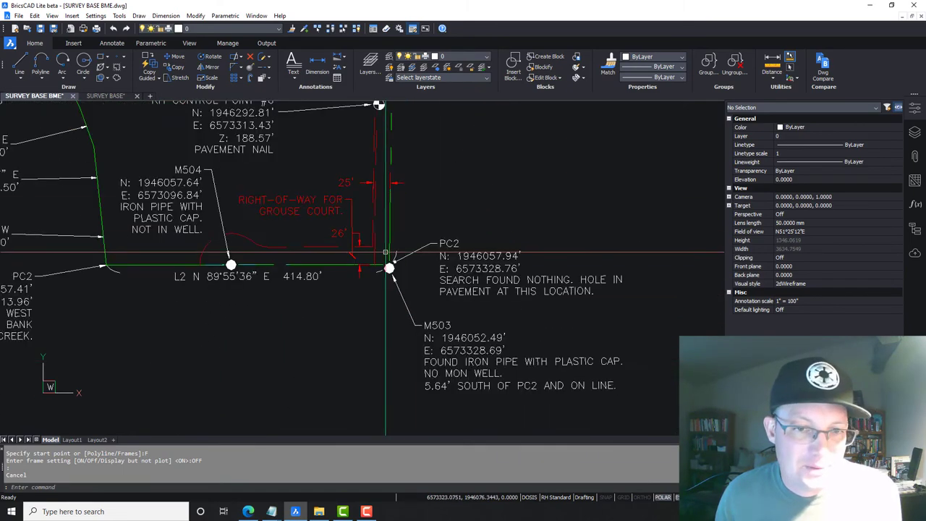
Stretch the southeast PC2 leader's arrow tip outward, clear of the M503 monument symbol, and save the drawing
click(425, 288)
scroll(399, 305, up, 3)
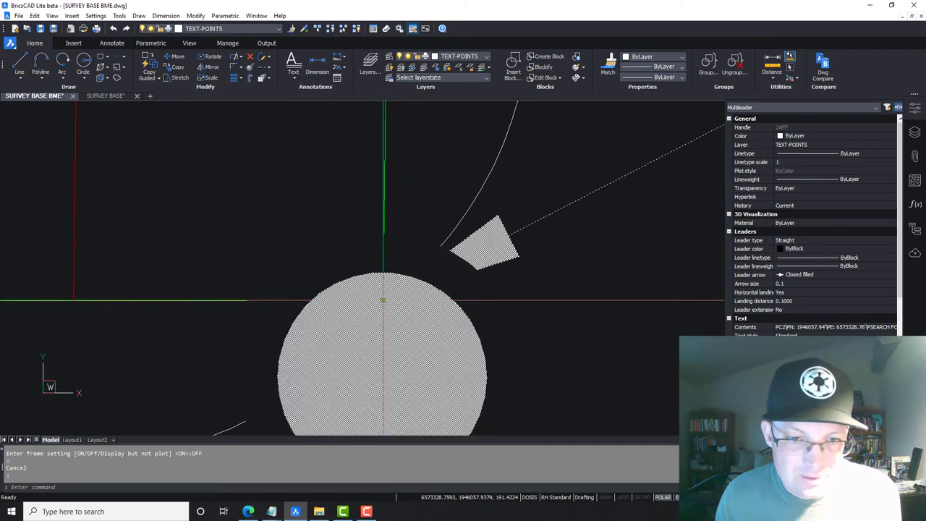
click(382, 300)
key(Escape)
scroll(533, 289, down, 8)
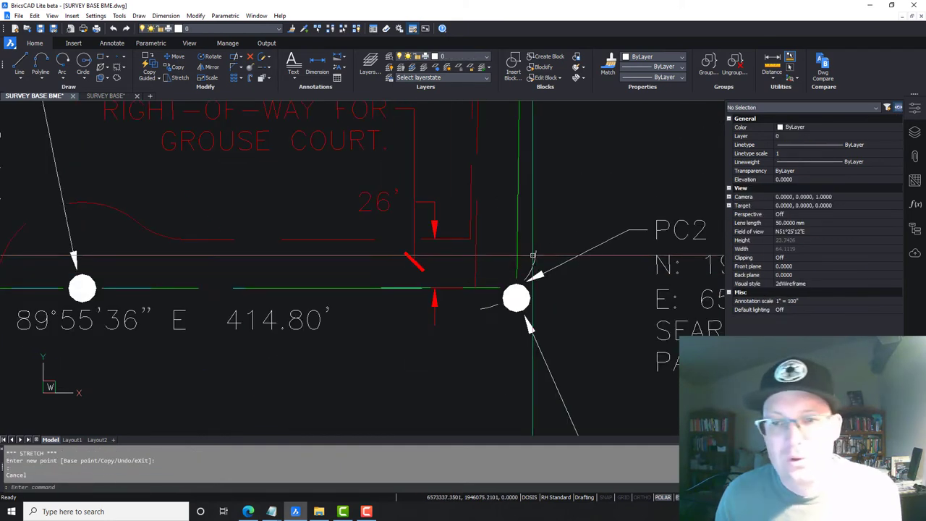
scroll(569, 265, down, 5)
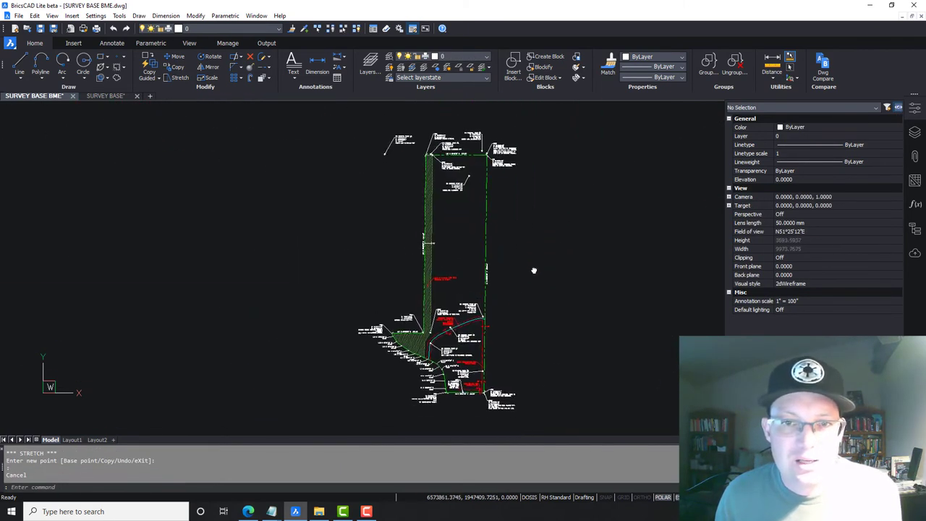
click(40, 29)
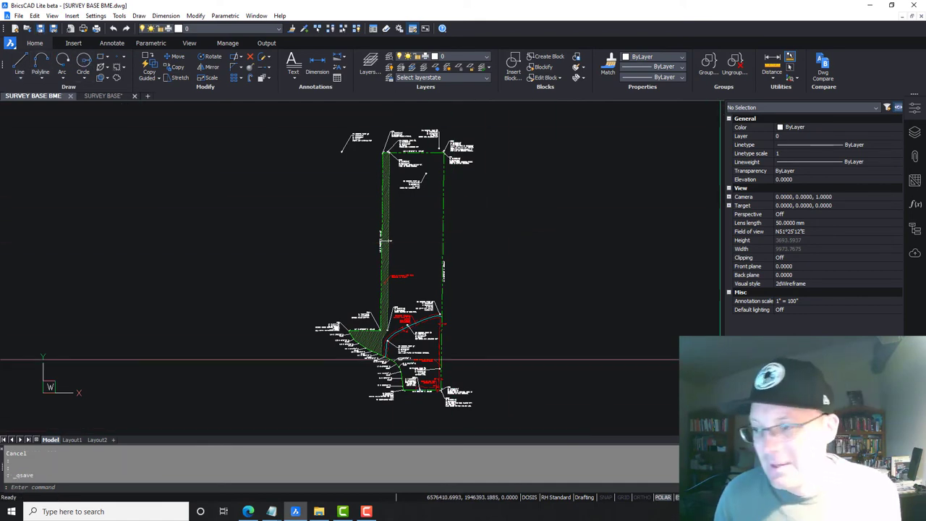
Review the labels and linework from the north boundary down past the clouded title strip to the irrigation easement and creek boundary
scroll(450, 129, up, 5)
scroll(373, 228, down, 3)
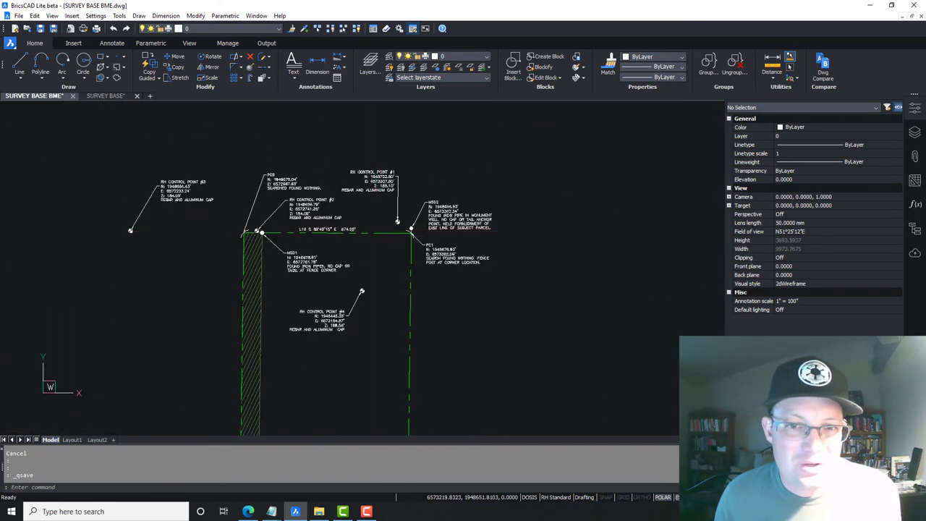
scroll(426, 279, down, 8)
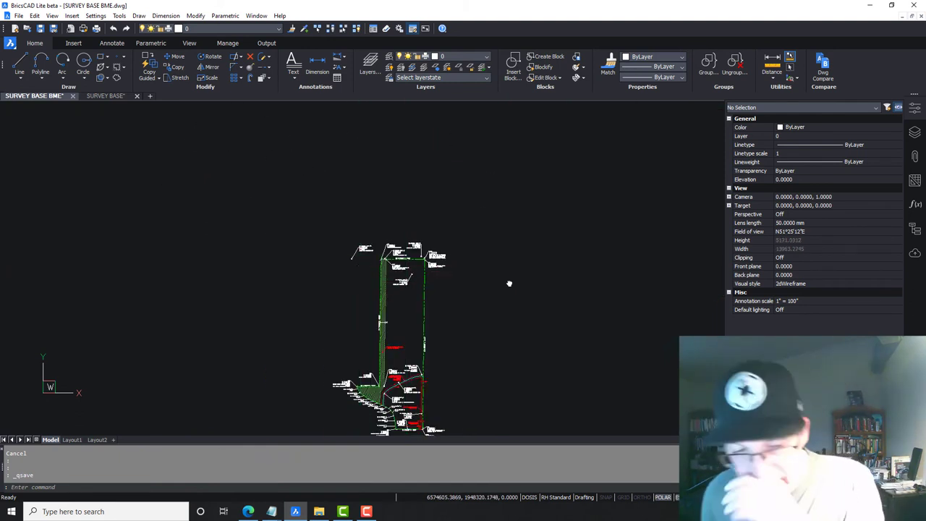
middle_drag(509, 283, 533, 209)
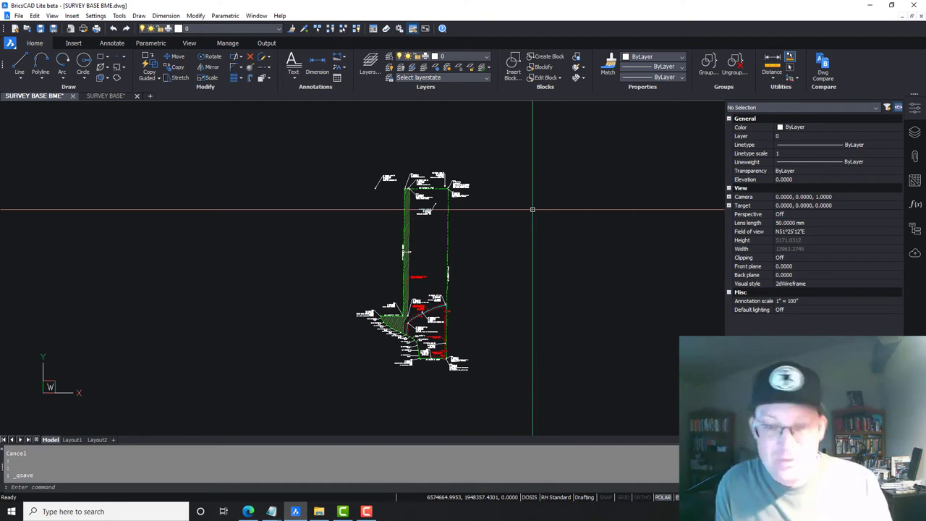
scroll(533, 207, up, 10)
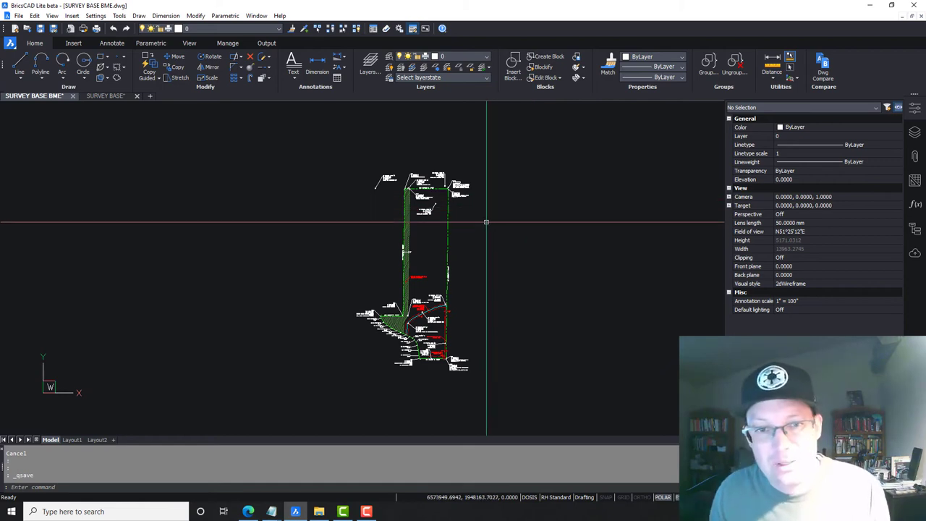
key(Escape)
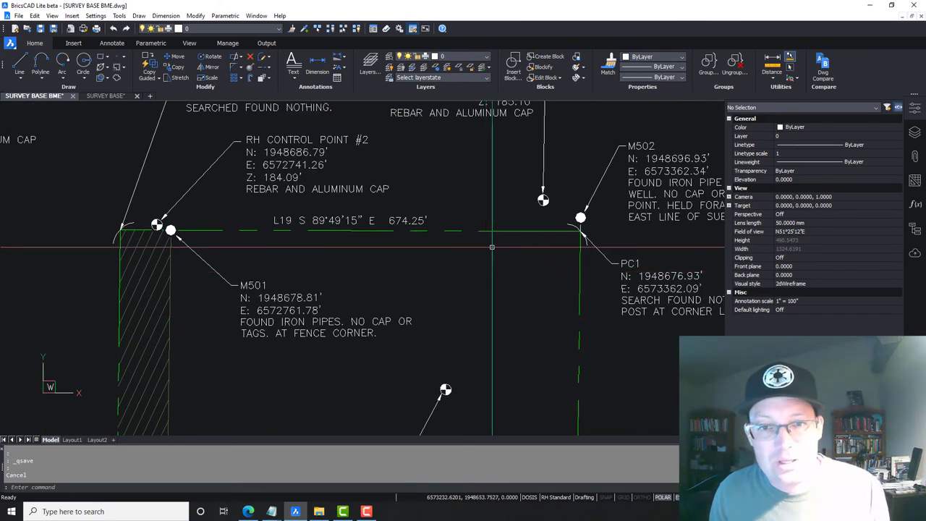
scroll(492, 246, down, 3)
mouse_move(504, 301)
middle_down()
mouse_move(522, 202)
mouse_move(500, 331)
mouse_move(526, 207)
middle_up()
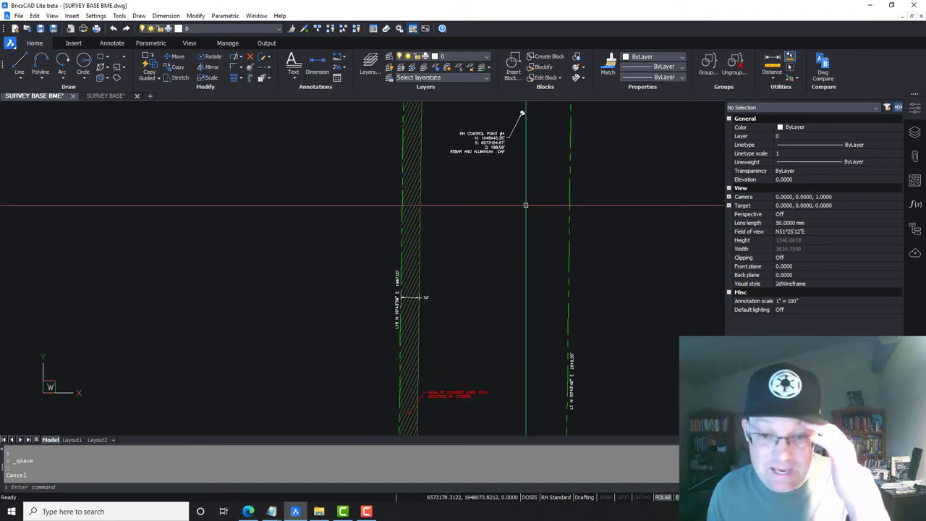
middle_drag(499, 323, 520, 175)
middle_drag(516, 302, 526, 223)
scroll(506, 369, up, 5)
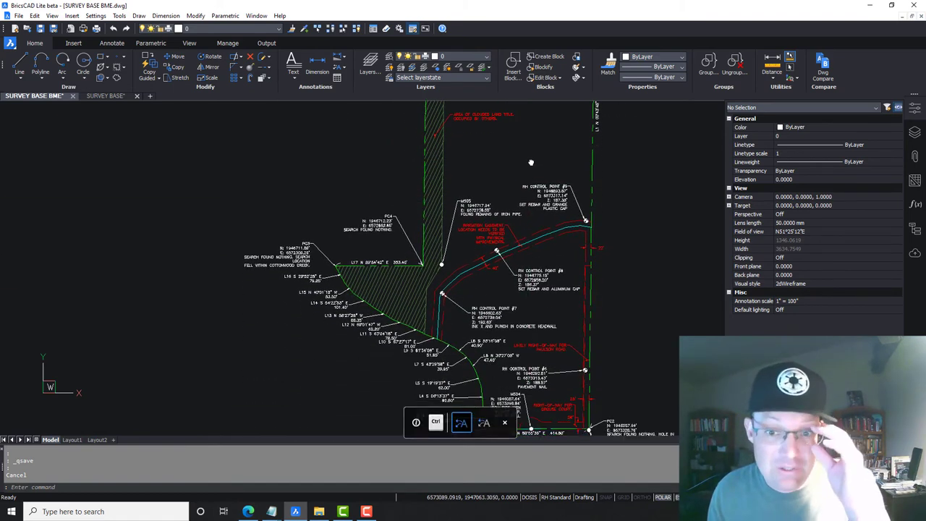
Open the recent Benchmark template drawing SRVY BASE BME.dwg with proxy graphics shown
click(122, 97)
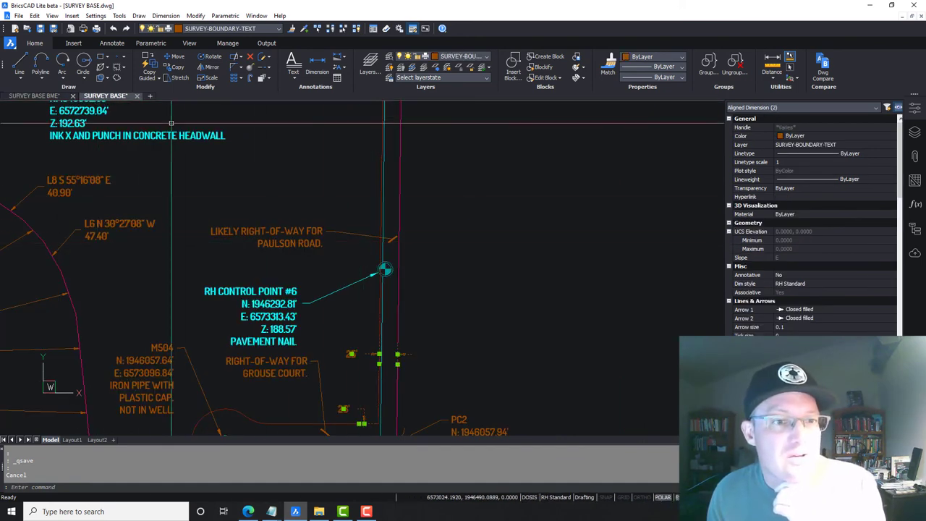
scroll(171, 123, down, 5)
click(31, 97)
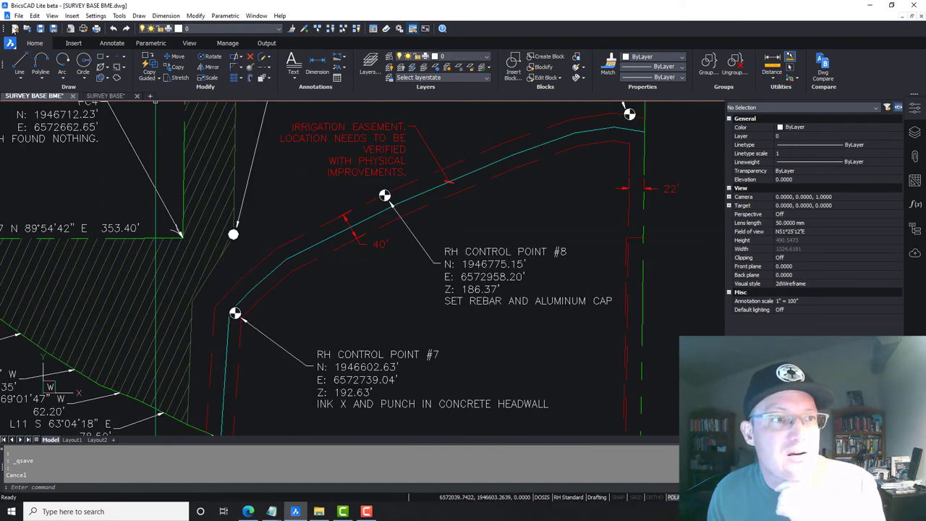
click(18, 16)
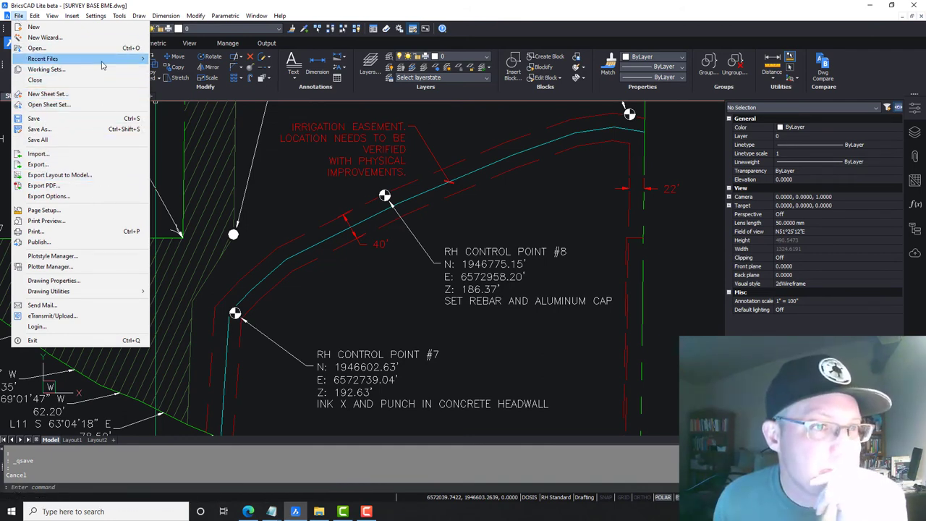
mouse_move(123, 59)
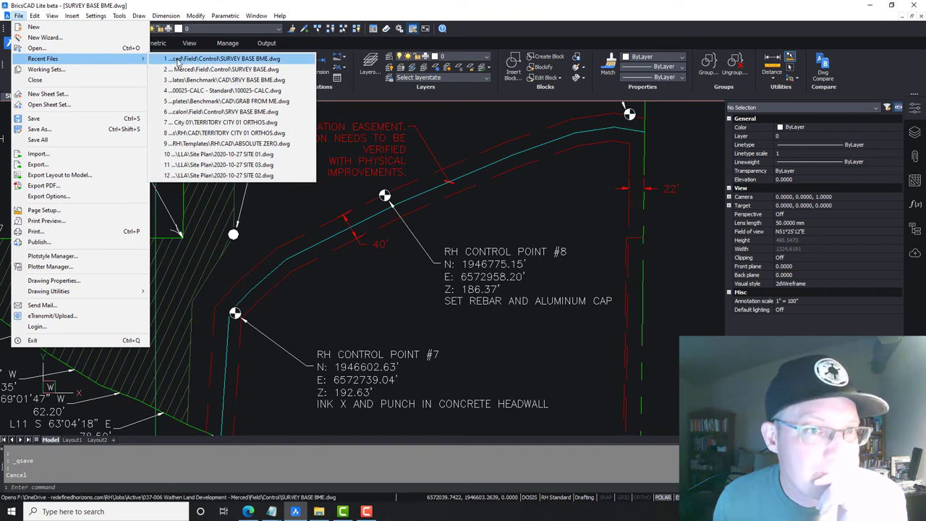
click(275, 84)
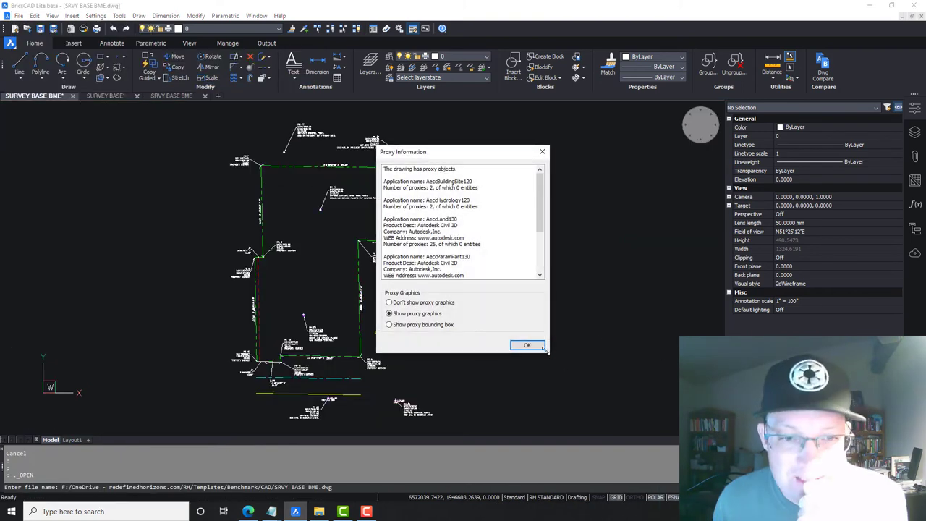
click(541, 346)
Copy the magenta triangle control symbol at point 4 in the SRVY BASE BME template to the clipboard
scroll(642, 362, up, 6)
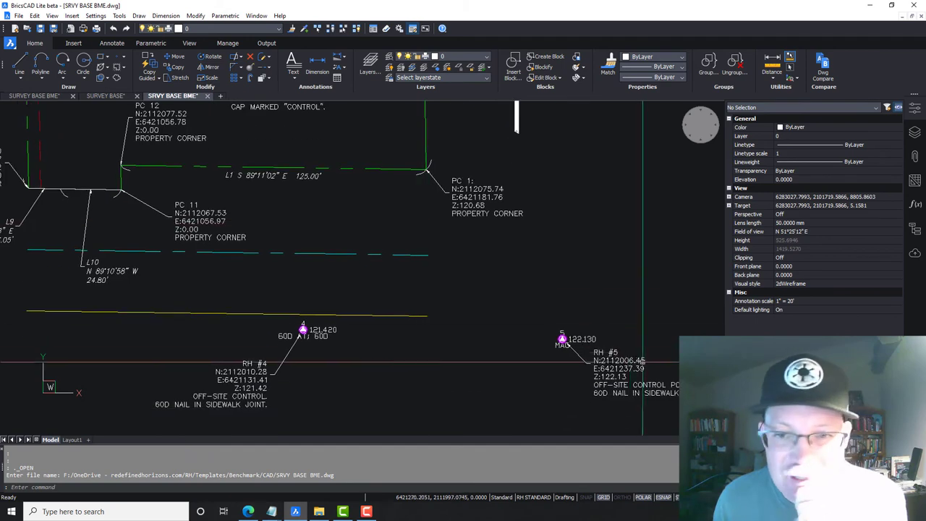
scroll(643, 362, up, 1)
middle_drag(160, 296, 311, 259)
scroll(307, 259, up, 4)
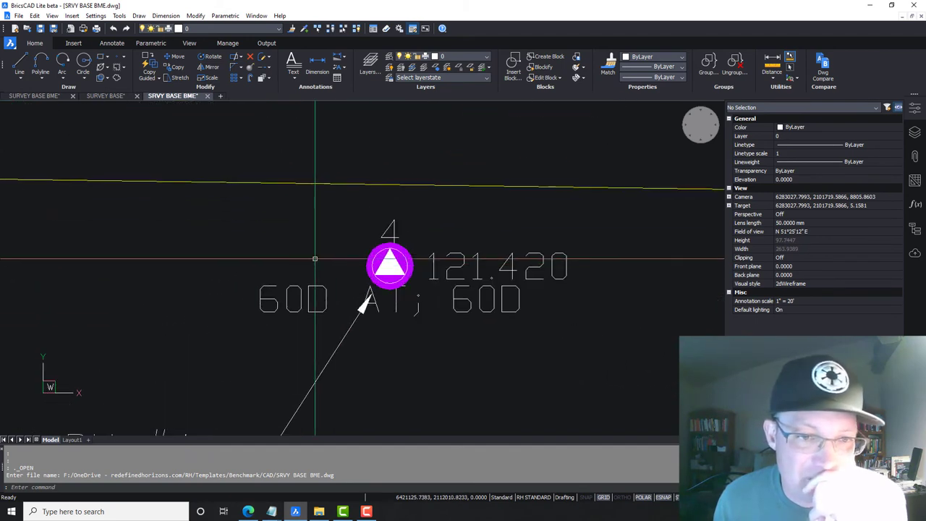
click(383, 270)
key(ctrl+c)
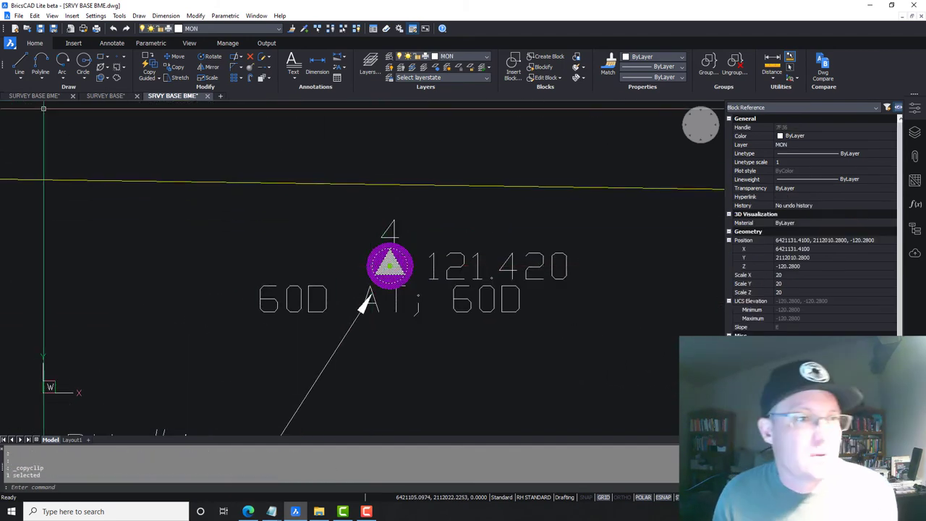
Switch to the SURVEY BASE BME drawing and paste the triangle symbol below the southern boundary, west of the M503 label
click(101, 97)
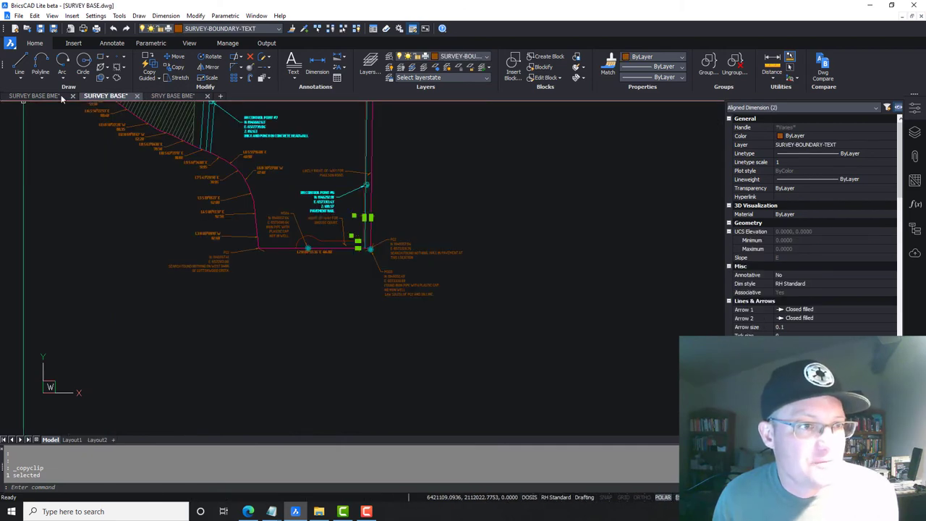
click(61, 96)
scroll(407, 338, down, 4)
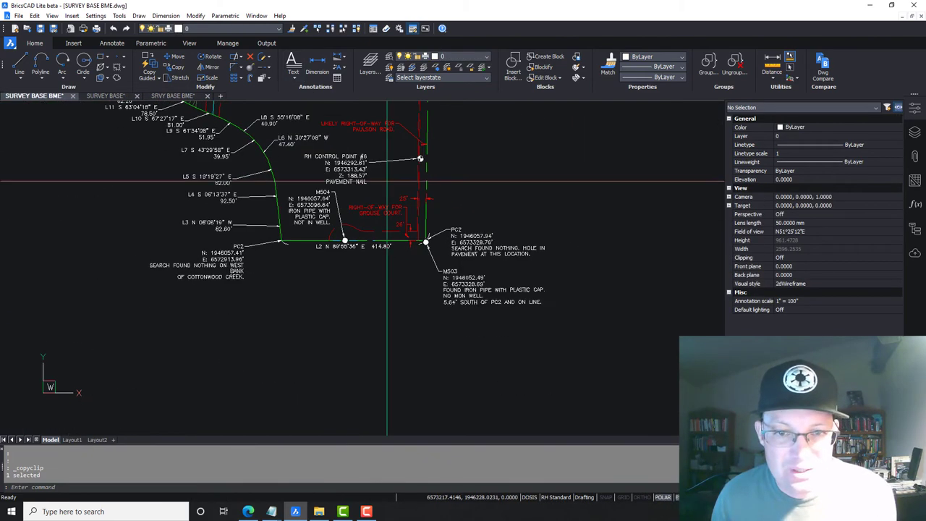
scroll(360, 284, up, 4)
key(ctrl+v)
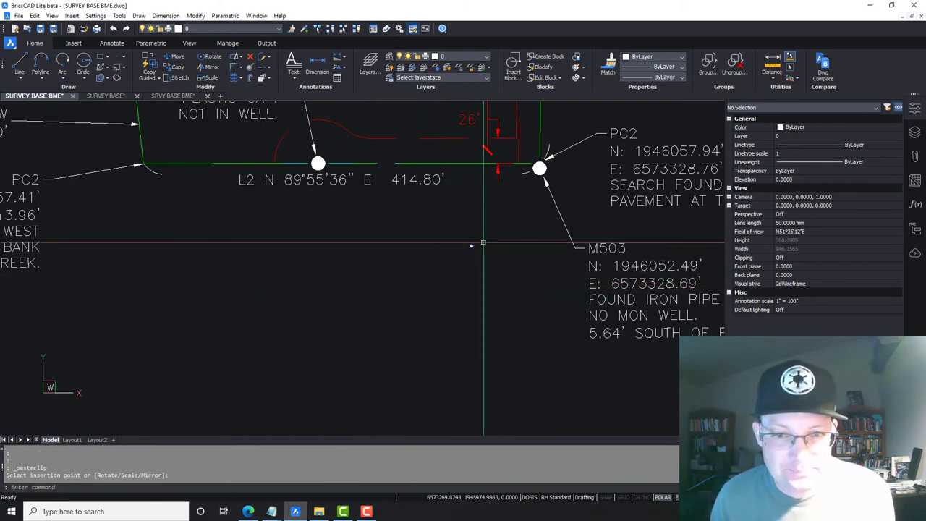
key(Escape)
Scale the pasted triangle symbol by a factor of 5 about its centre
text(sc)
key(Return)
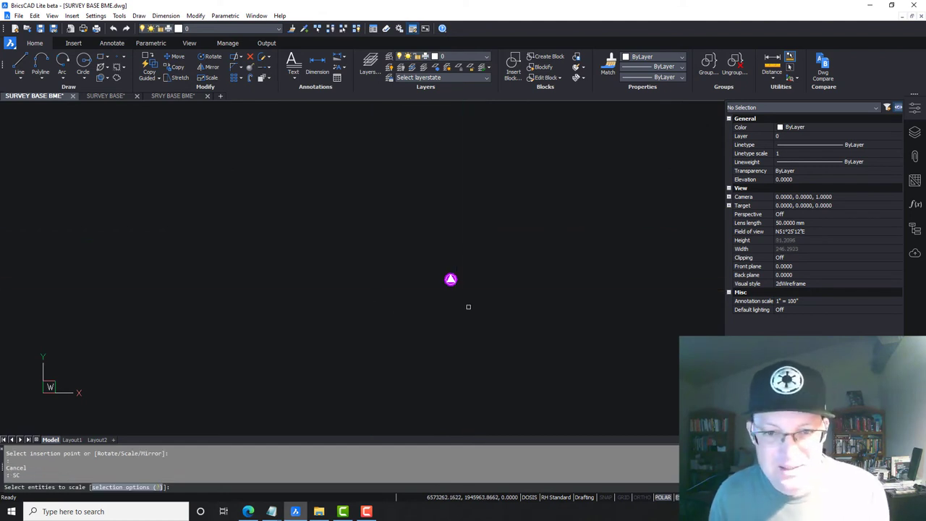
key(Return)
scroll(453, 279, up, 4)
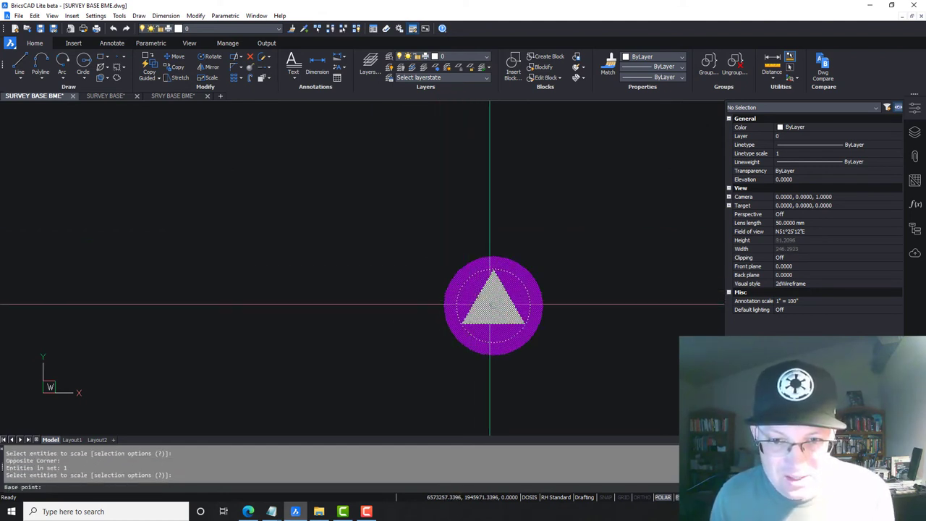
click(492, 306)
text(5)
key(Return)
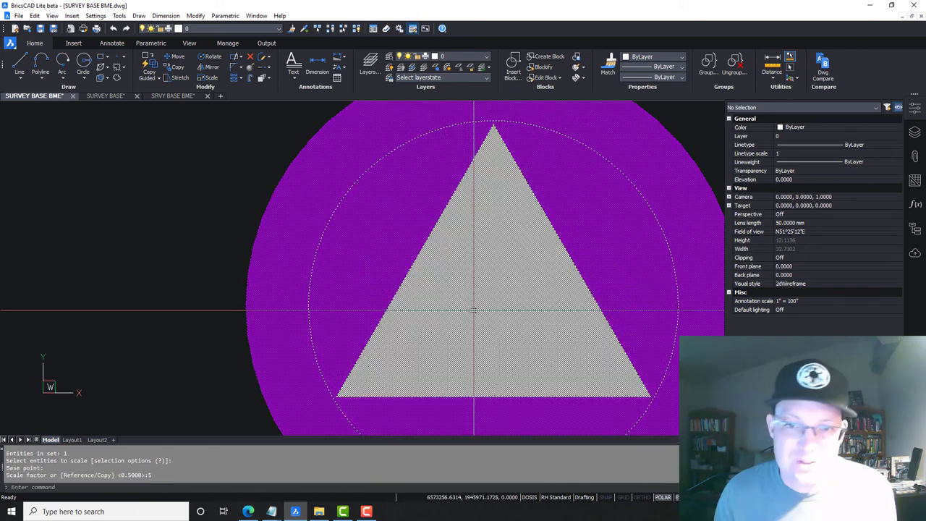
scroll(388, 250, down, 5)
scroll(389, 249, down, 3)
key(Escape)
middle_drag(443, 245, 425, 285)
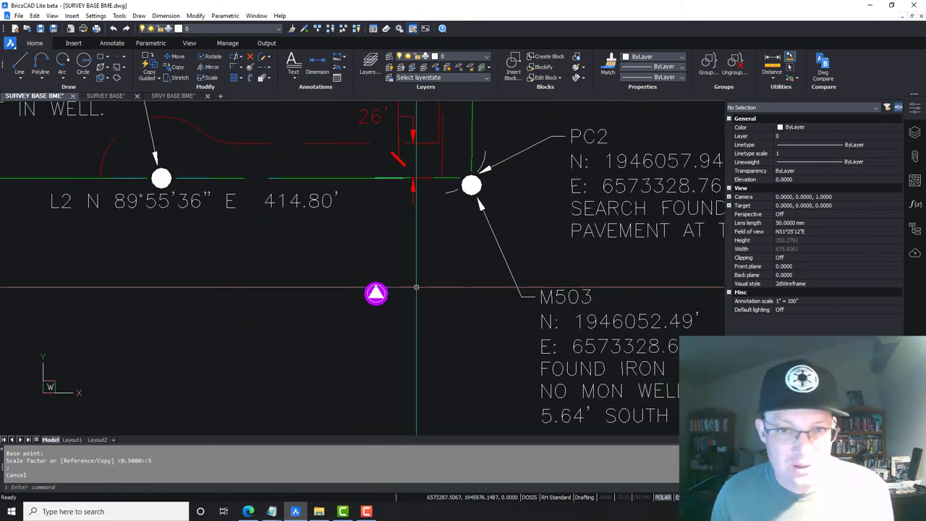
Inspect the M503 monument symbol's block properties and compare its size with the pasted triangle symbol
click(471, 185)
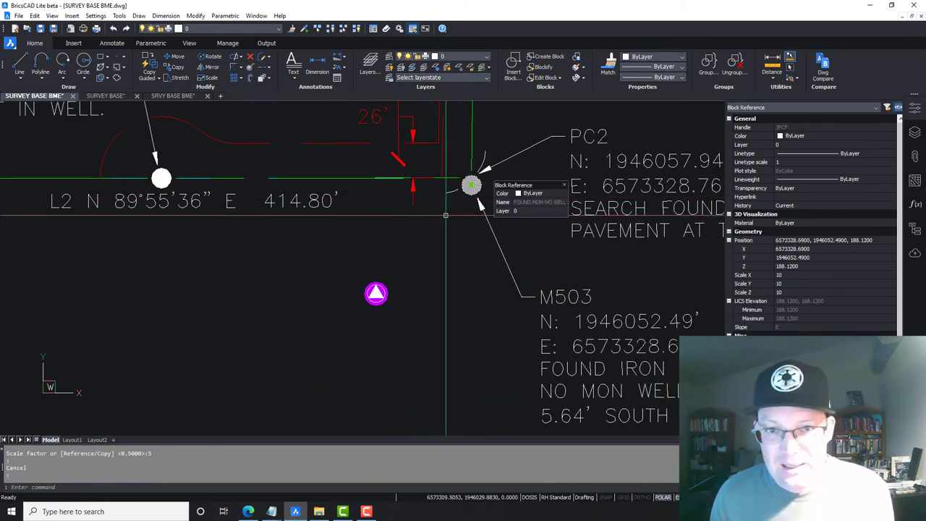
key(Escape)
scroll(391, 266, down, 3)
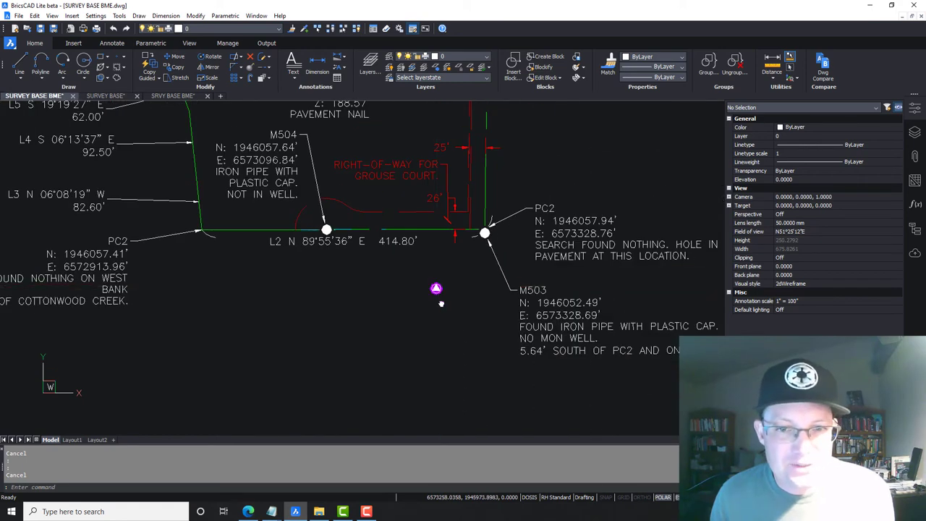
middle_drag(441, 304, 446, 321)
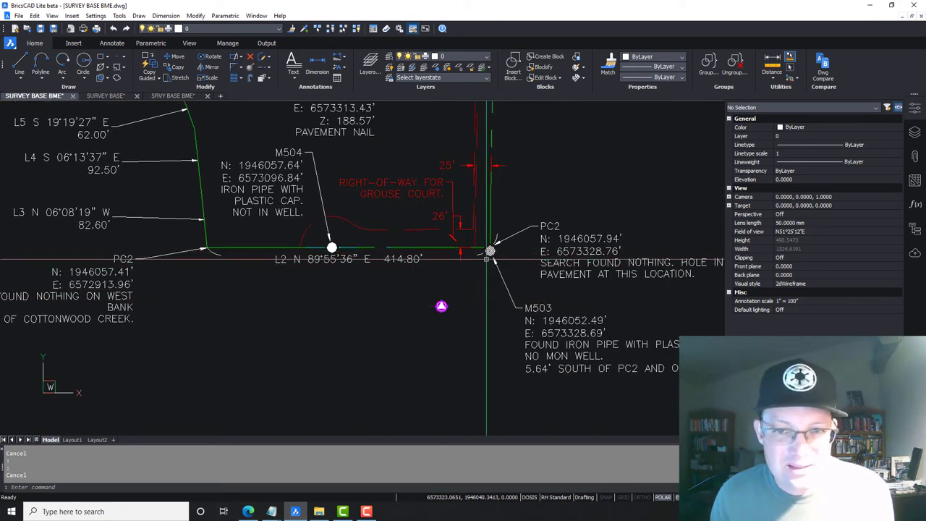
scroll(489, 251, up, 6)
scroll(484, 252, down, 6)
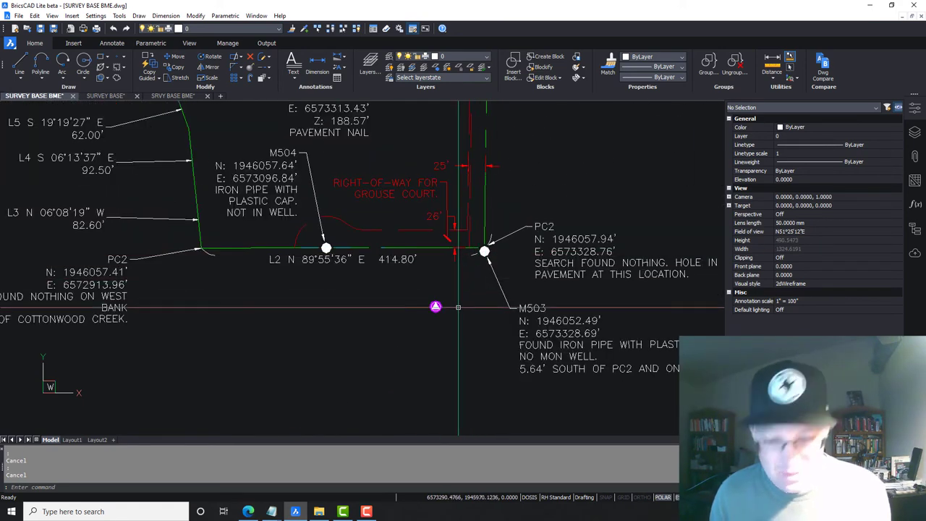
Move the triangle symbol by its centre onto the centre of the RH Control Point #6 symbol
click(435, 307)
key(Return)
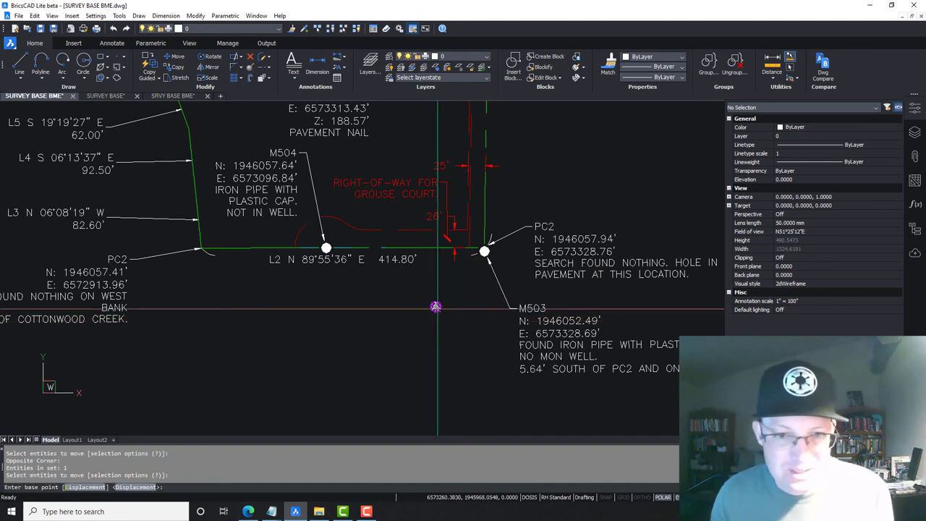
scroll(436, 306, up, 8)
click(449, 316)
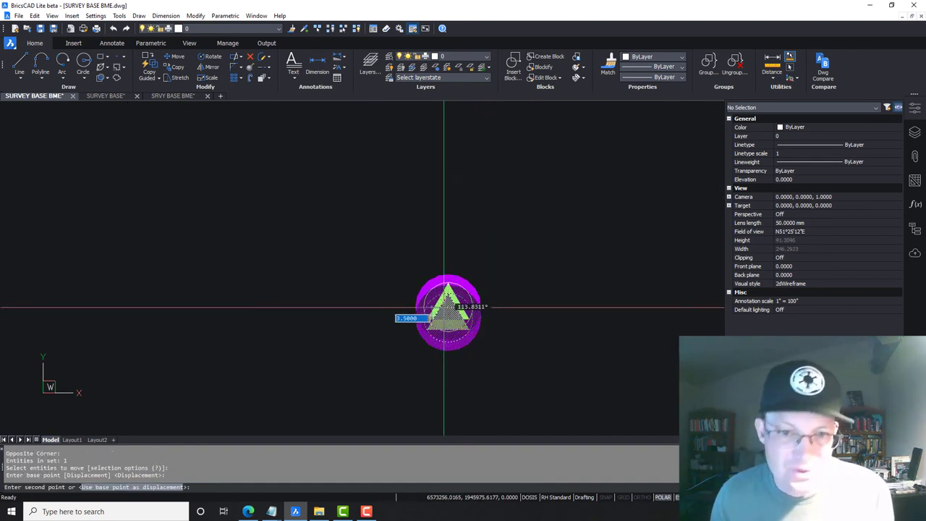
scroll(441, 311, down, 7)
scroll(542, 175, up, 8)
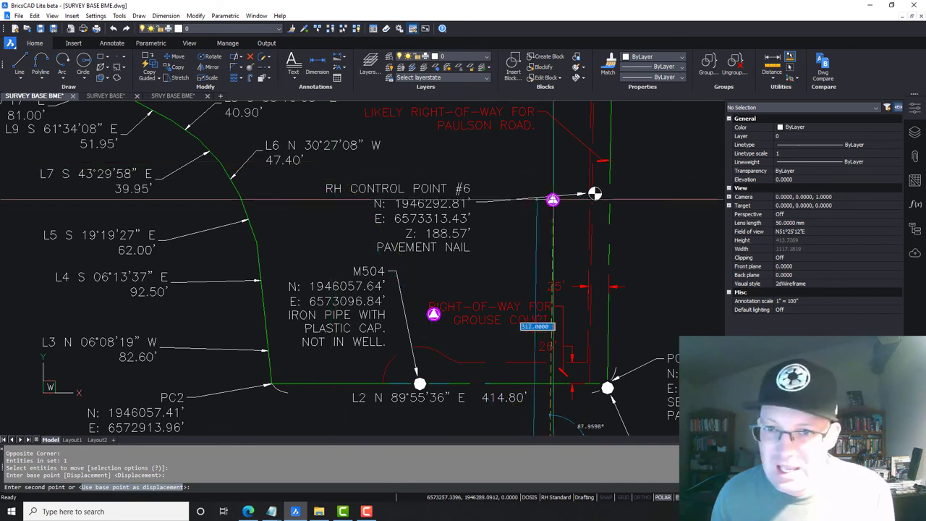
click(543, 175)
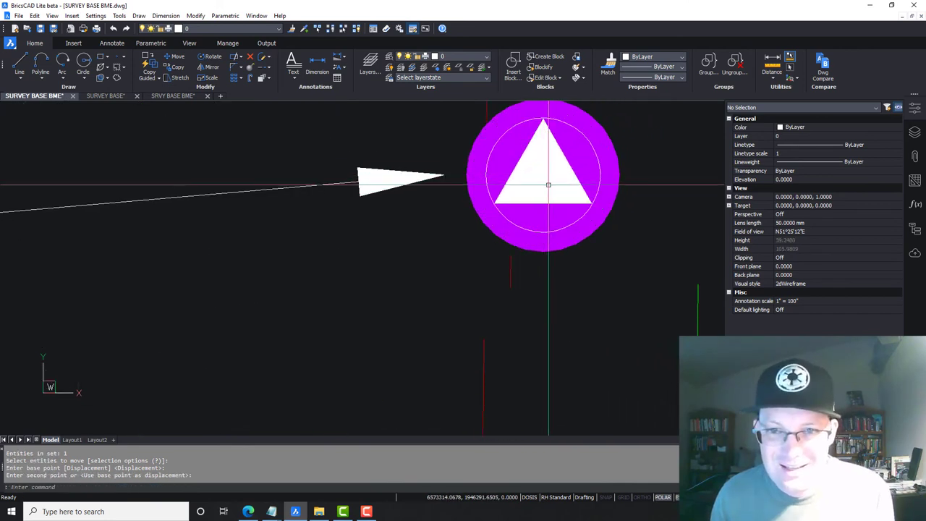
Send the triangle symbol to the back and delete the old quartered-circle symbol at RH Control Point #6
key(Escape)
click(557, 232)
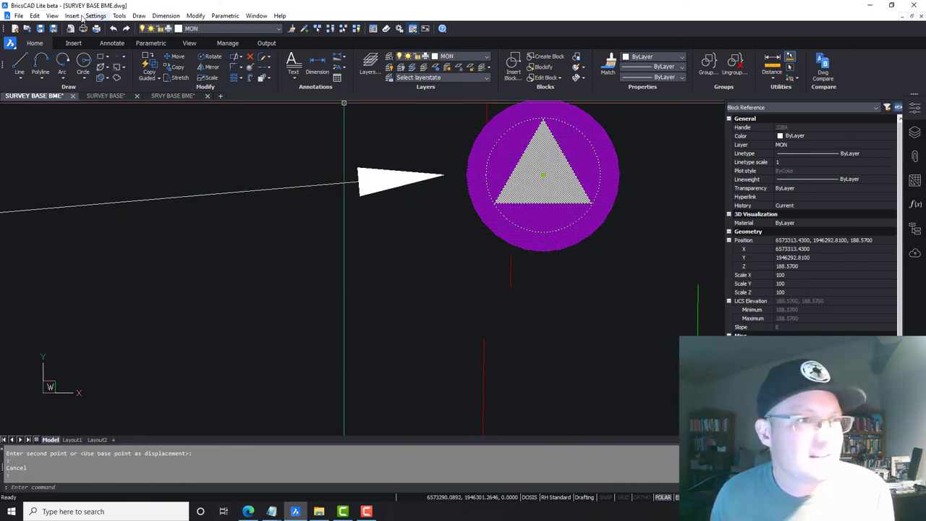
click(119, 16)
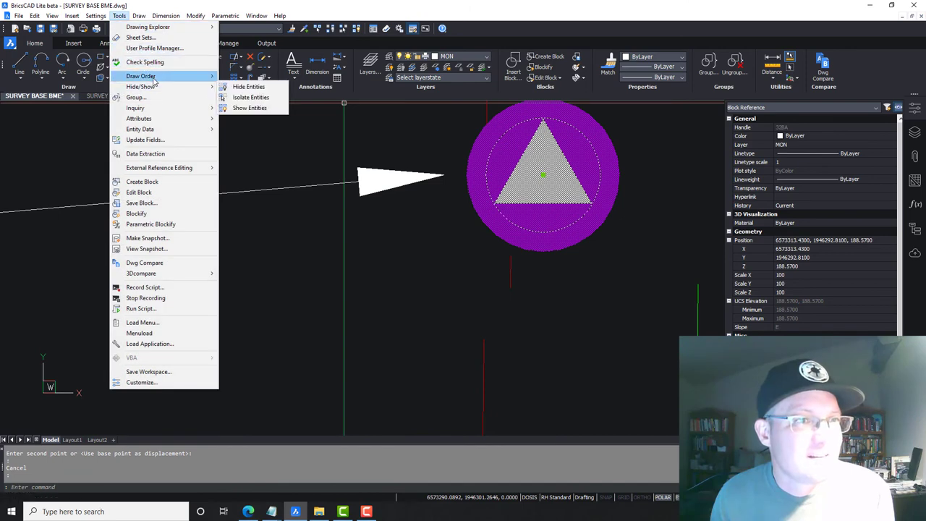
mouse_move(181, 76)
click(248, 87)
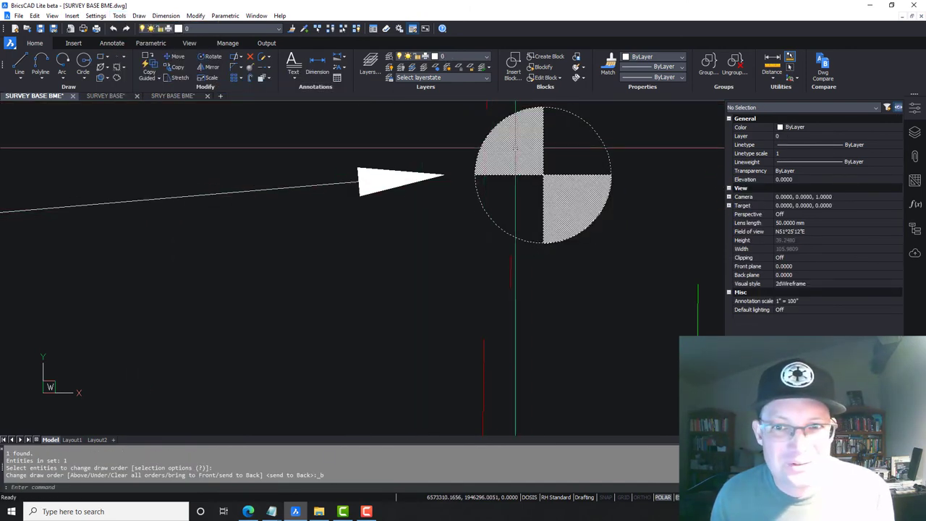
click(602, 208)
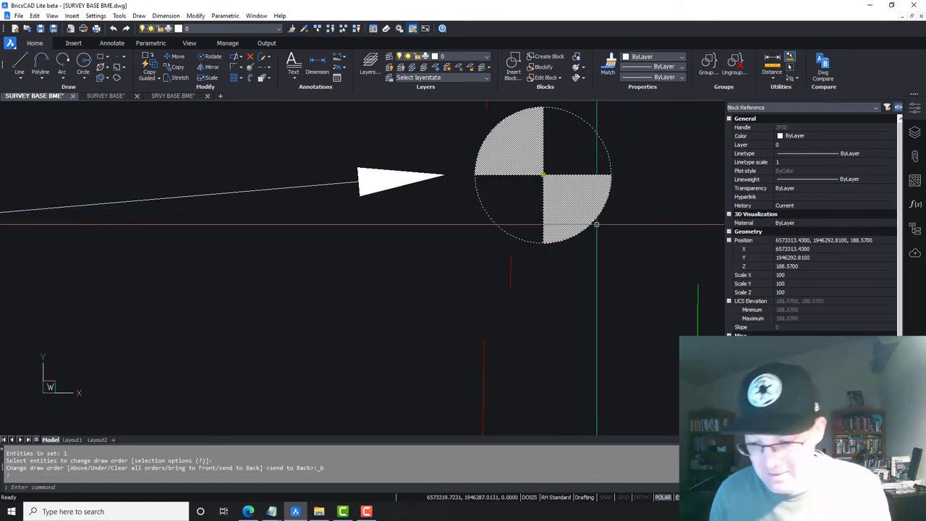
key(Delete)
Draw a short marker line from the centre of the RH Control Point #7 symbol toward the east
scroll(597, 224, down, 5)
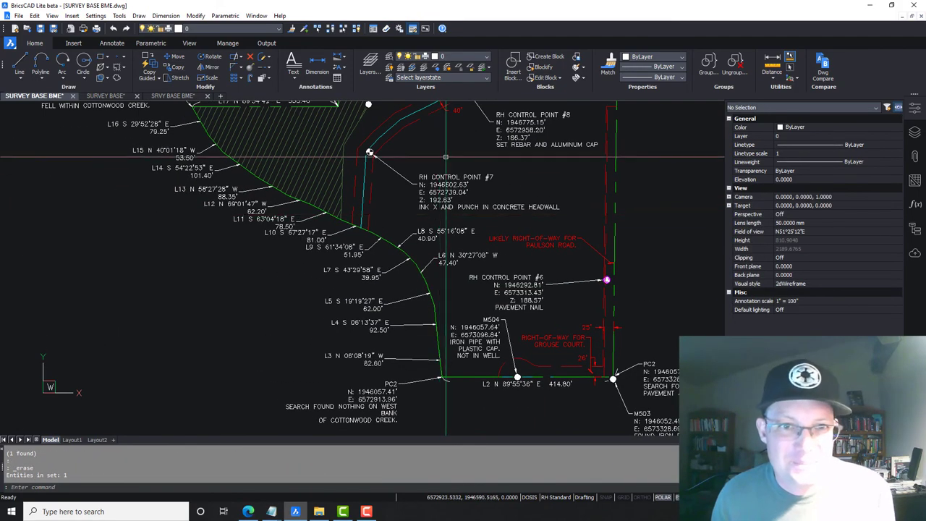
middle_drag(445, 157, 426, 172)
scroll(371, 164, up, 3)
scroll(370, 171, down, 2)
scroll(362, 178, up, 2)
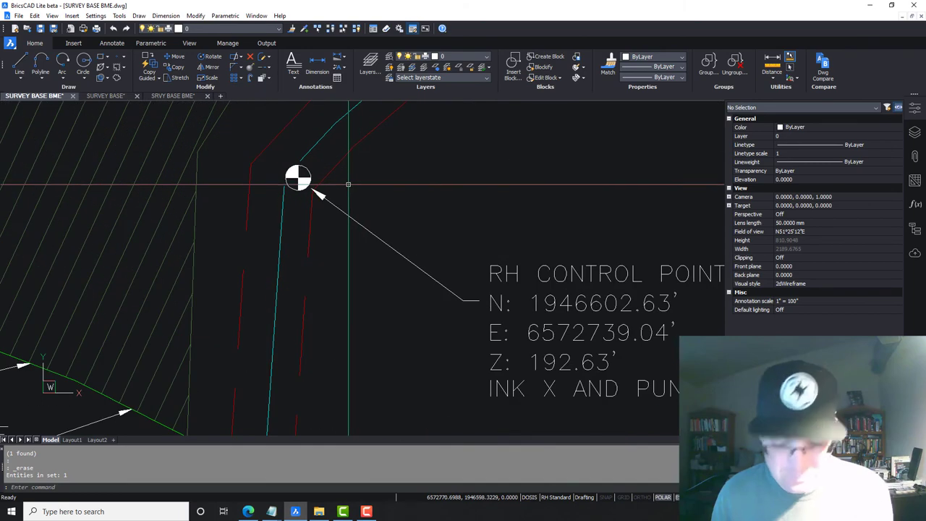
scroll(289, 209, up, 4)
text(l)
key(Return)
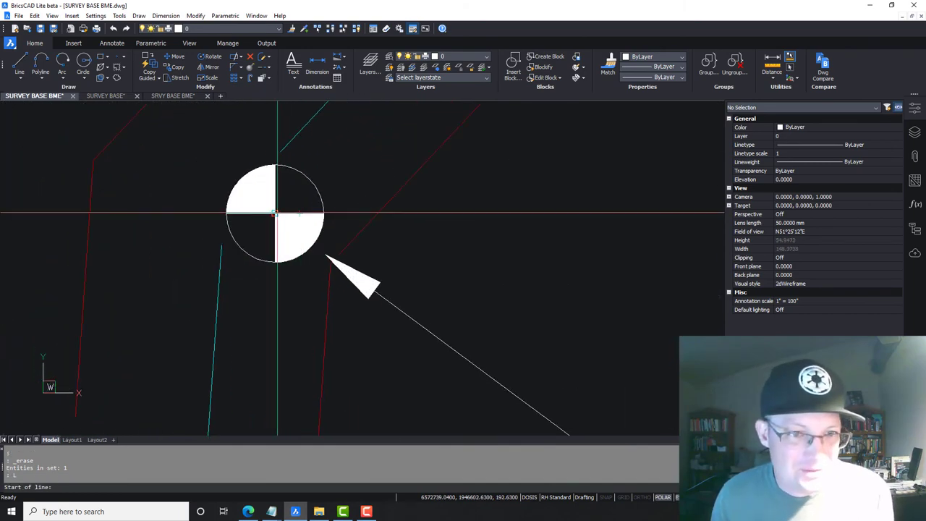
click(275, 213)
click(521, 248)
scroll(554, 236, down, 6)
key(Return)
middle_drag(685, 180, 456, 222)
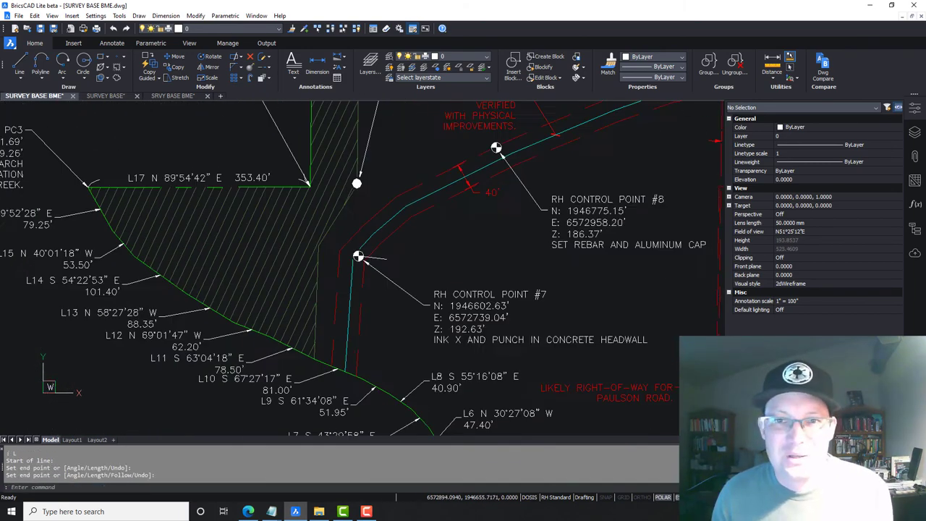
Draw a short marker line from the centre of the RH Control Point #8 symbol toward the southeast
scroll(410, 145, up, 6)
key(Return)
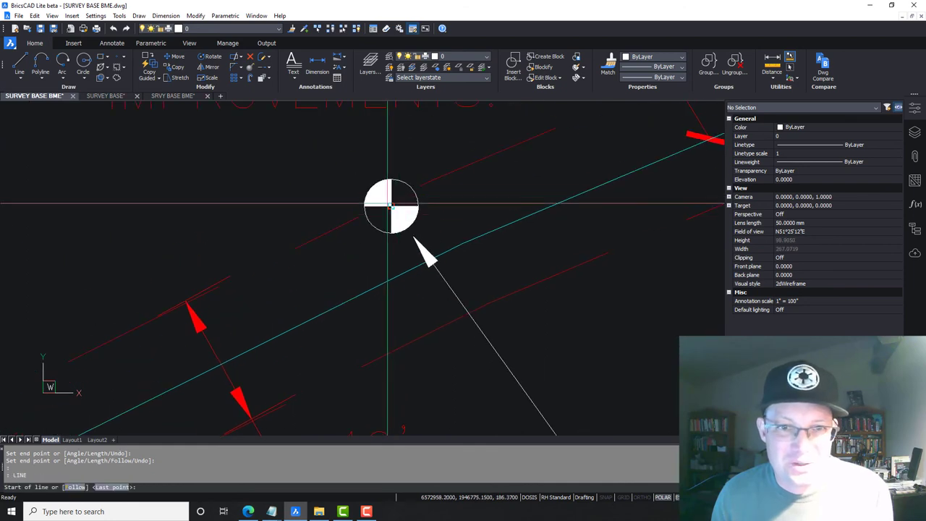
click(391, 206)
click(563, 251)
key(Return)
middle_drag(523, 181, 256, 262)
scroll(472, 242, down, 4)
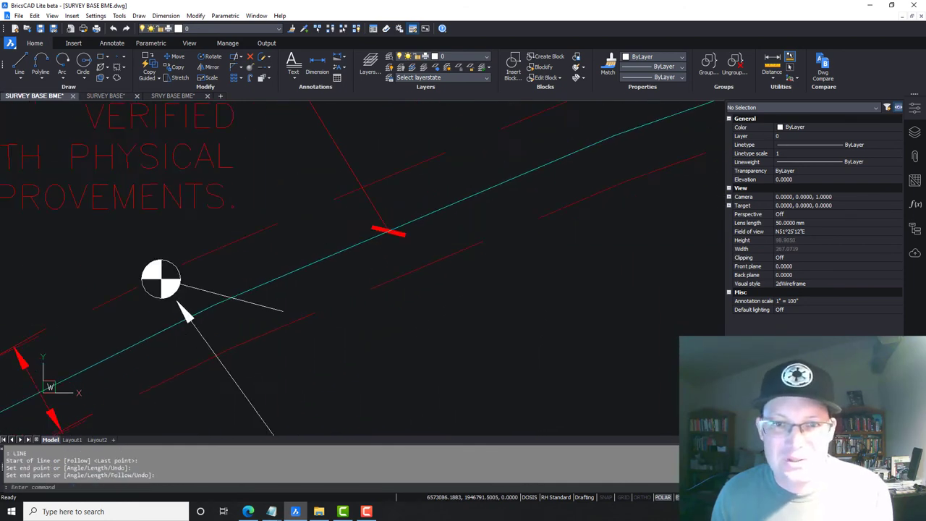
Draw a marker line from the centre of the control symbol near the irrigation easement's east end and delete that symbol
middle_drag(693, 150, 506, 180)
key(Return)
scroll(499, 184, up, 3)
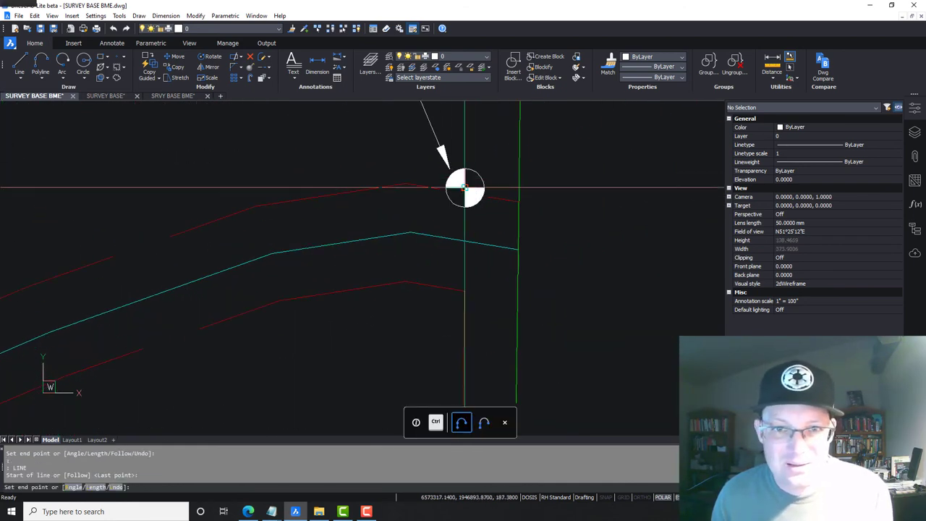
key(Escape)
click(475, 179)
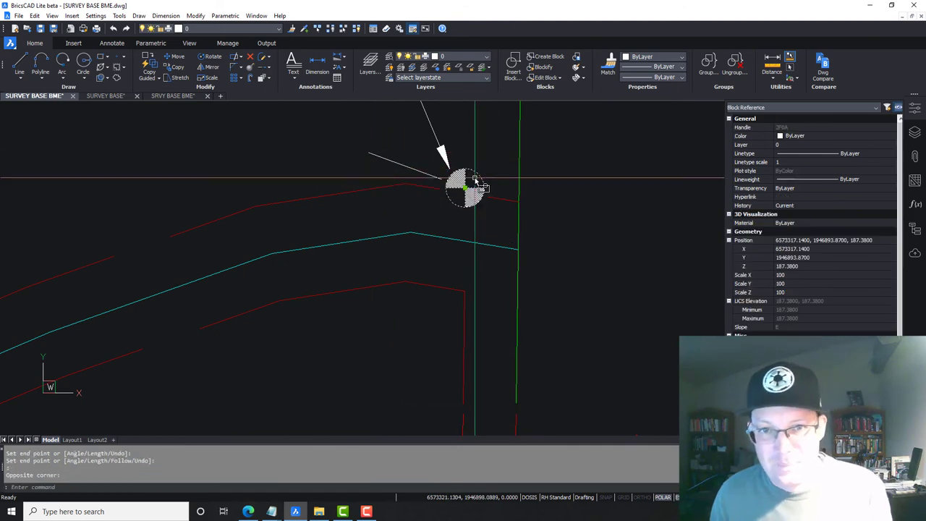
key(Delete)
Delete the old quartered-circle symbol at RH Control Point #8
scroll(248, 244, down, 5)
scroll(310, 250, up, 6)
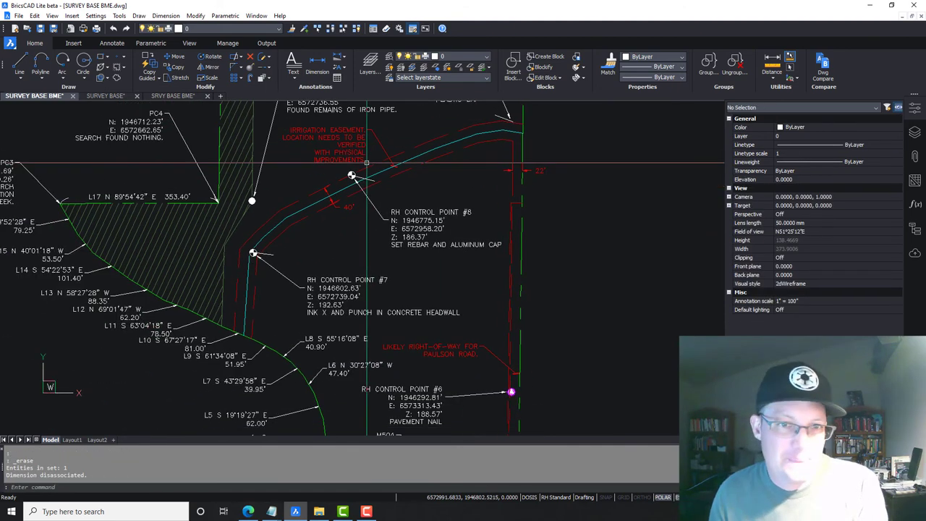
click(351, 196)
key(Delete)
middle_drag(202, 328, 356, 131)
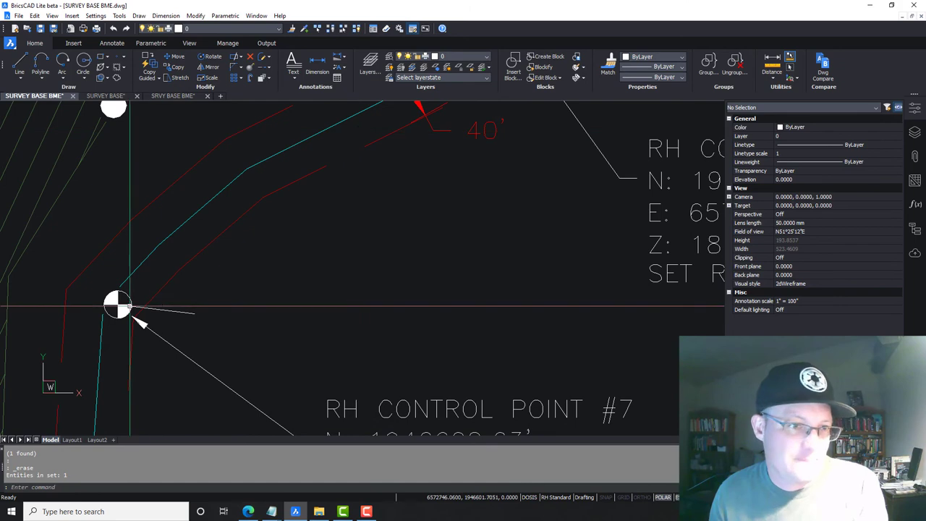
scroll(118, 307, down, 4)
Copy the triangle symbol by its centre from RH Control Point #6 to the start of the marker line at RH Control Point #7
scroll(396, 279, up, 5)
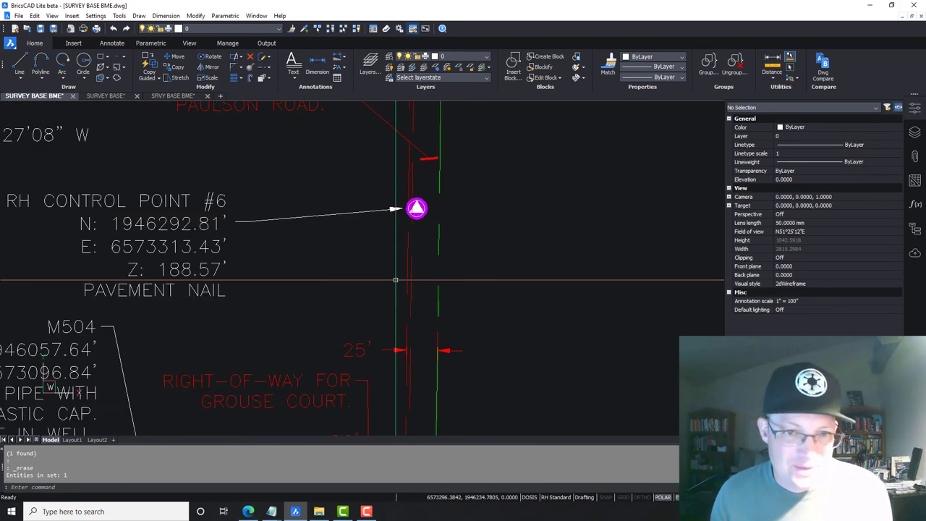
scroll(438, 227, up, 3)
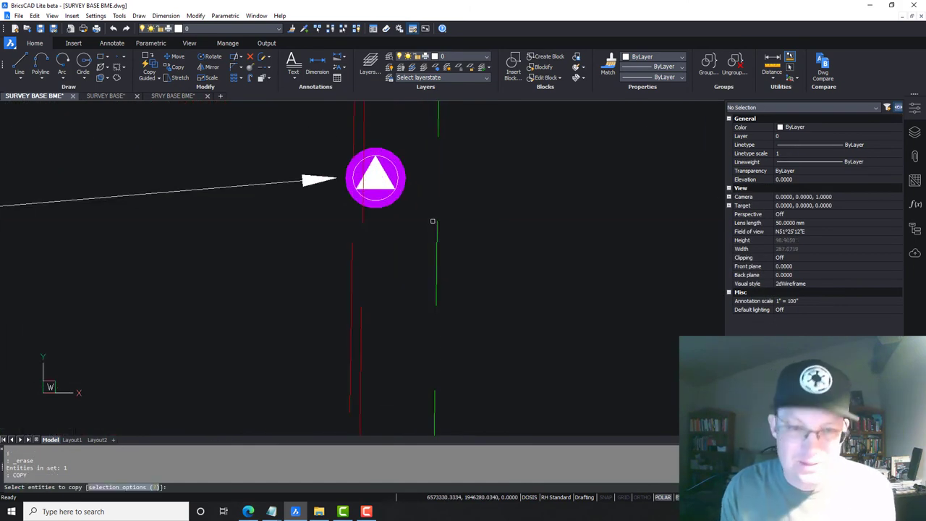
key(Return)
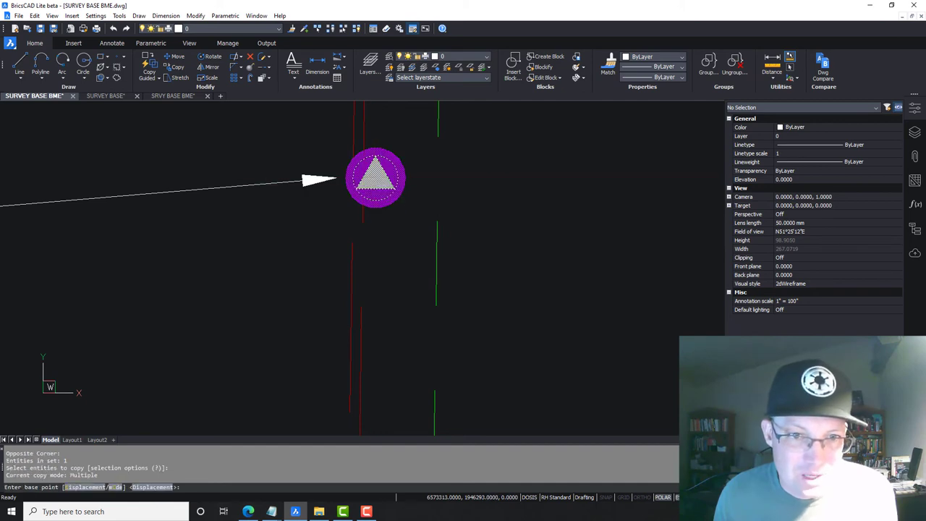
click(376, 178)
scroll(372, 202, down, 5)
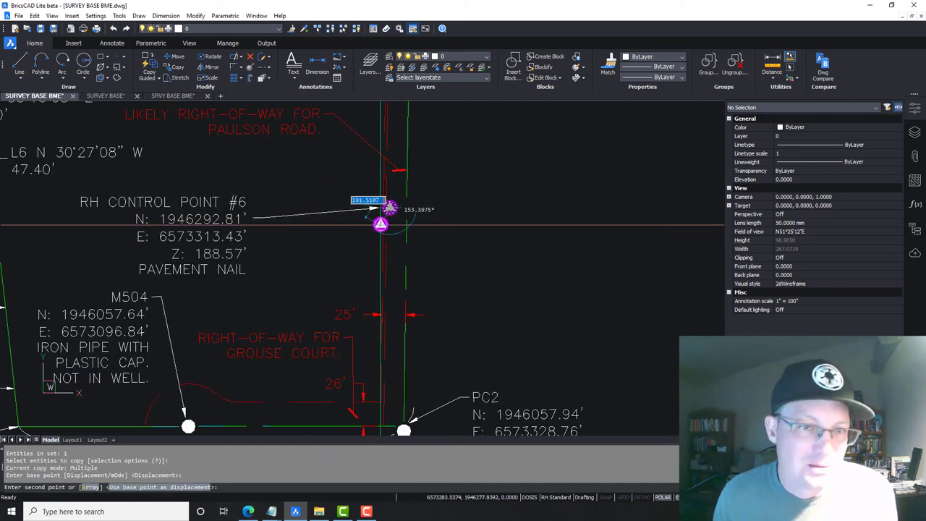
scroll(211, 134, up, 8)
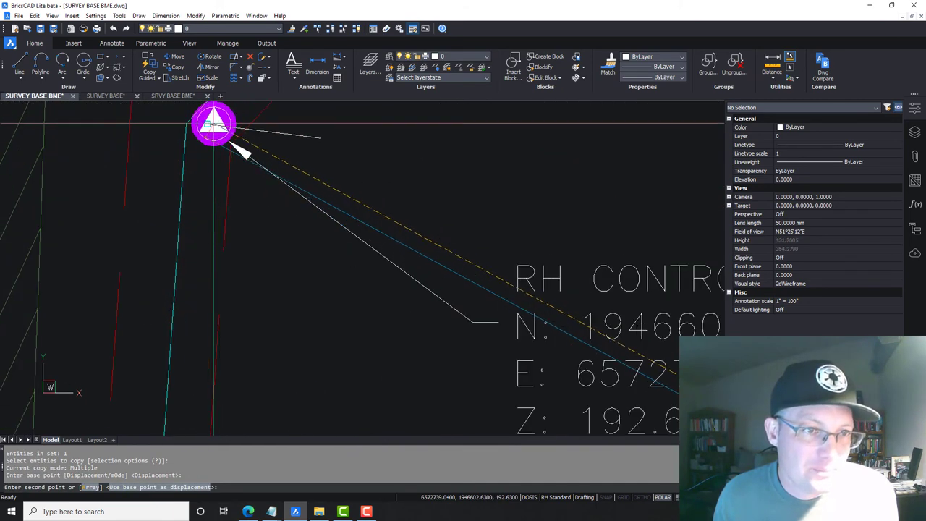
click(208, 124)
Place further copies of the triangle symbol at the marker line starts at RH Control Point #8 and near RH Control Point #9
scroll(230, 141, down, 6)
scroll(372, 258, up, 6)
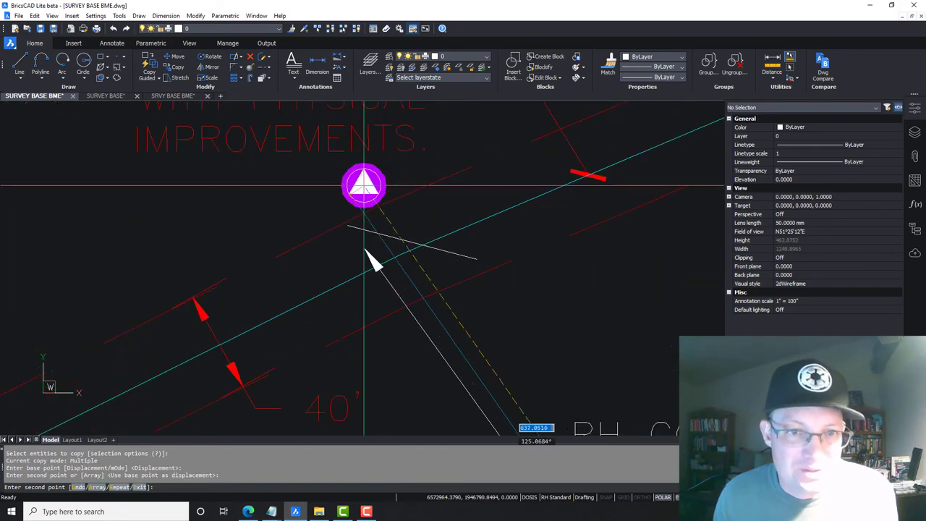
scroll(367, 235, down, 5)
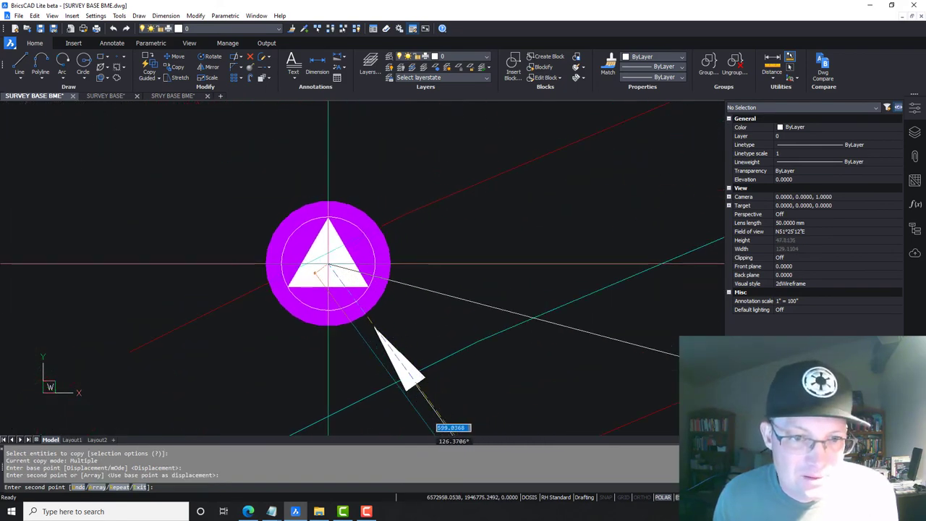
scroll(374, 244, down, 4)
scroll(436, 212, up, 6)
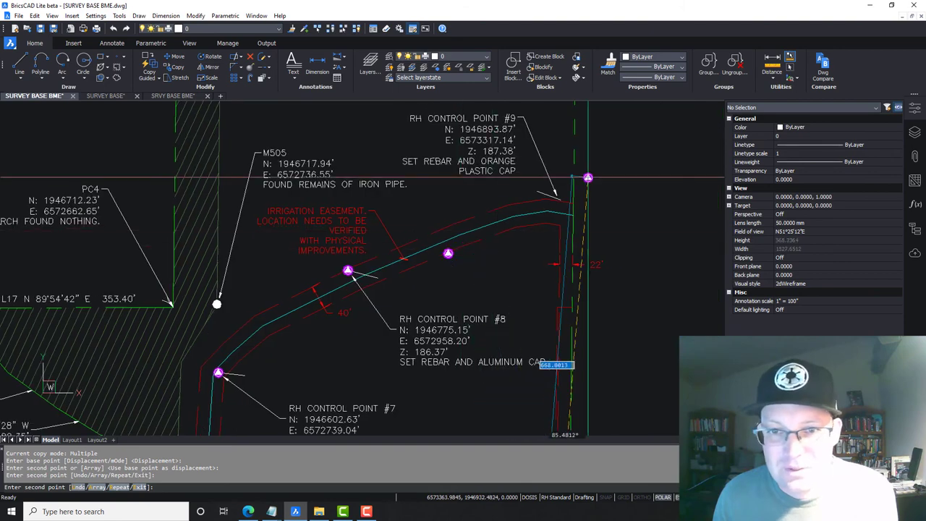
click(393, 226)
scroll(467, 211, down, 5)
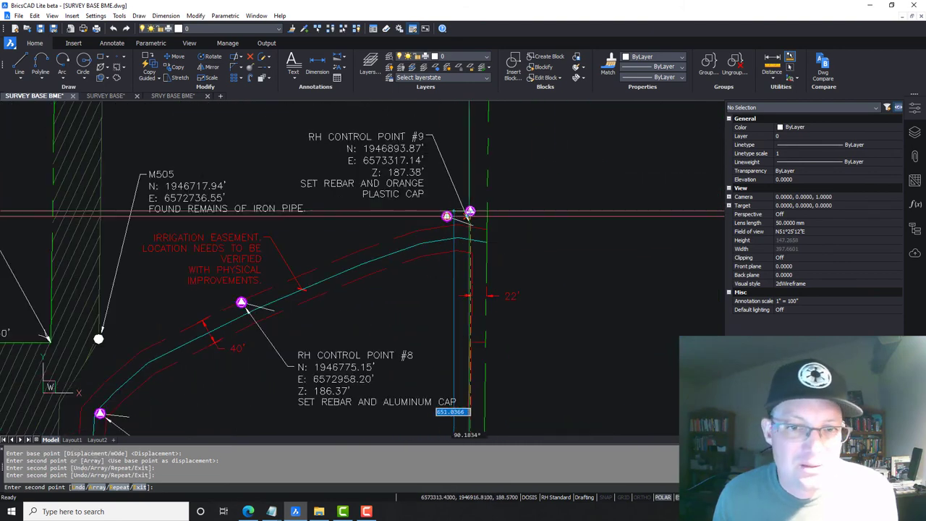
scroll(315, 272, down, 4)
scroll(272, 321, up, 4)
key(Escape)
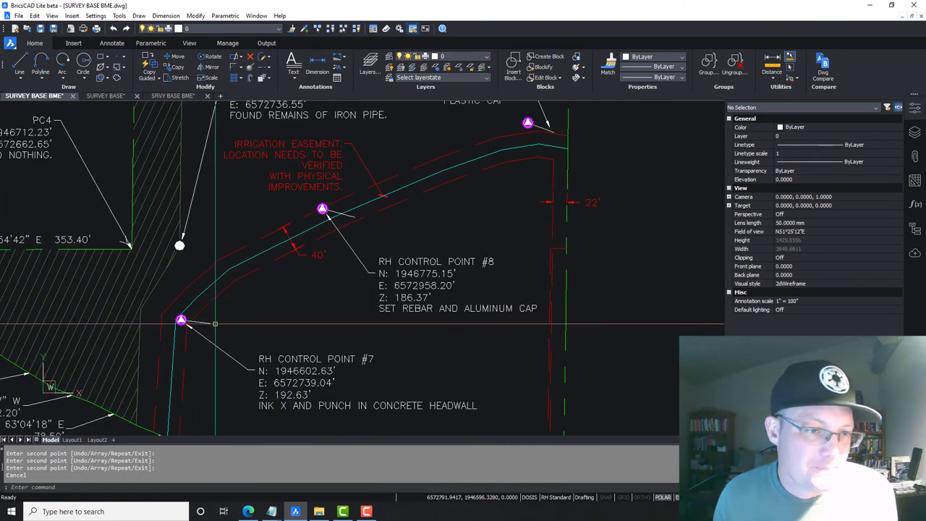
Delete the three short marker lines at the triangle symbols for RH Control Points #7, #8 and #9
click(215, 323)
click(203, 325)
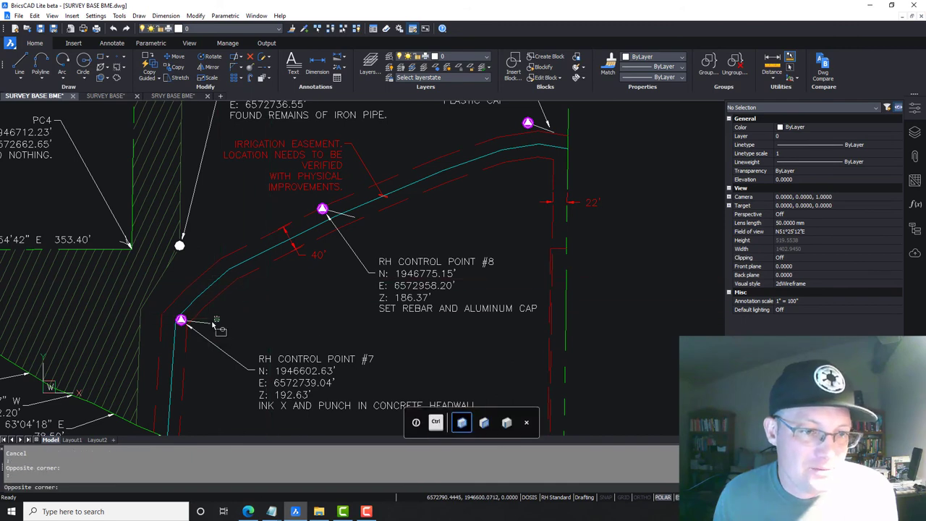
click(206, 321)
click(355, 217)
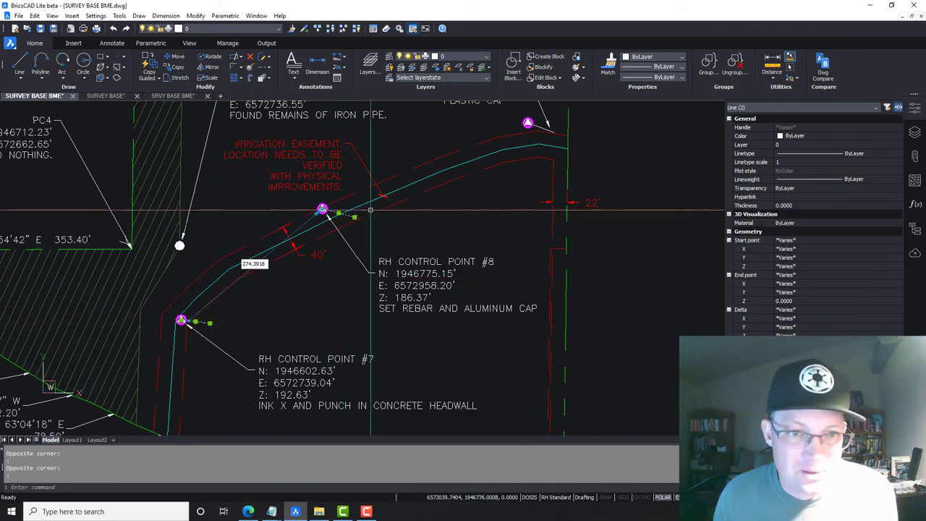
click(539, 127)
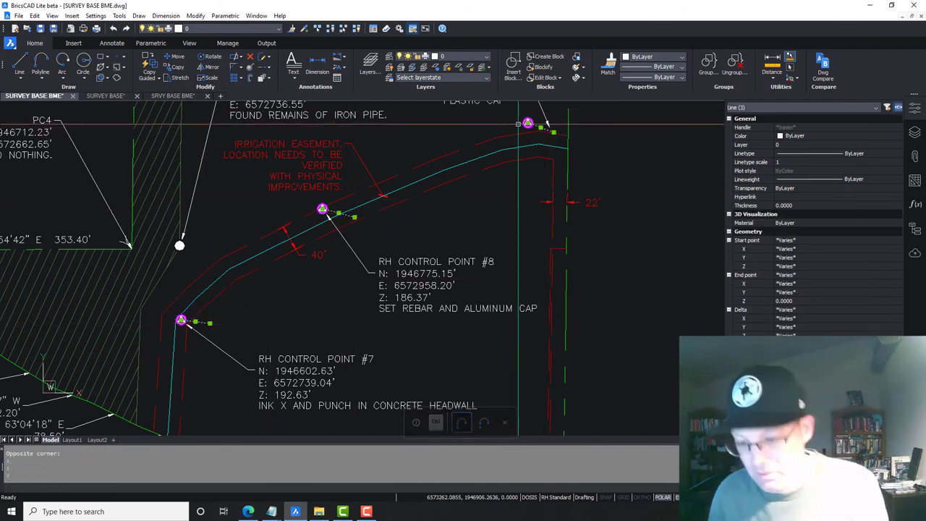
key(Delete)
text(m)
key(Return)
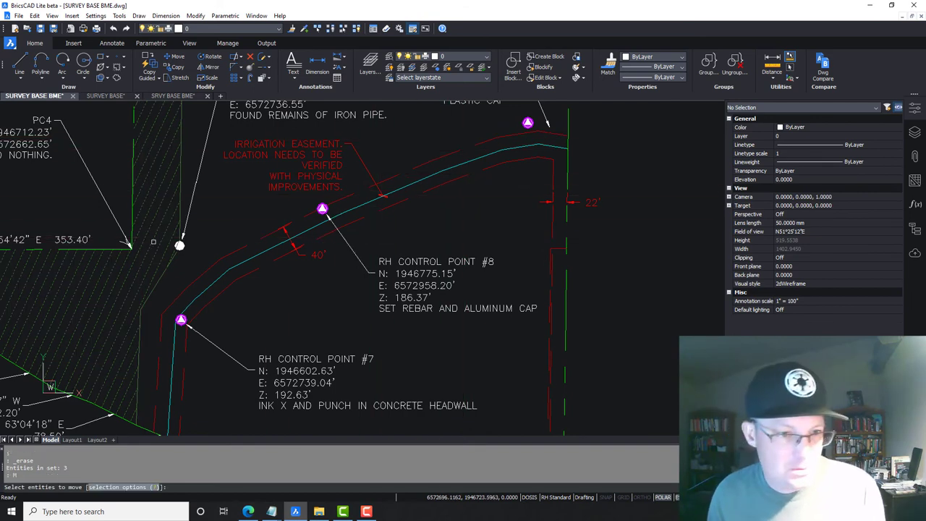
key(Escape)
key(Escape)
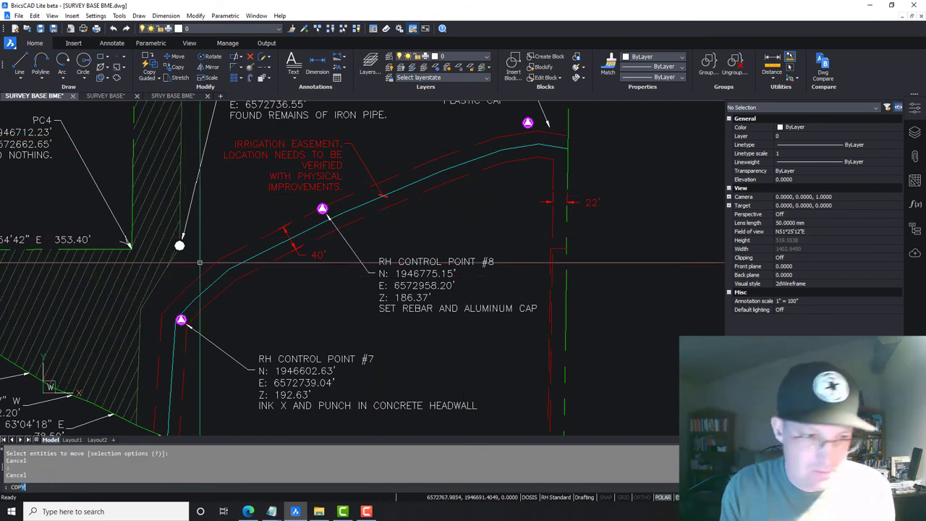
Copy the triangle symbol from RH Control Point #8 to an empty spot just southeast of the RH Control Point #3 symbol
text(o)
key(Return)
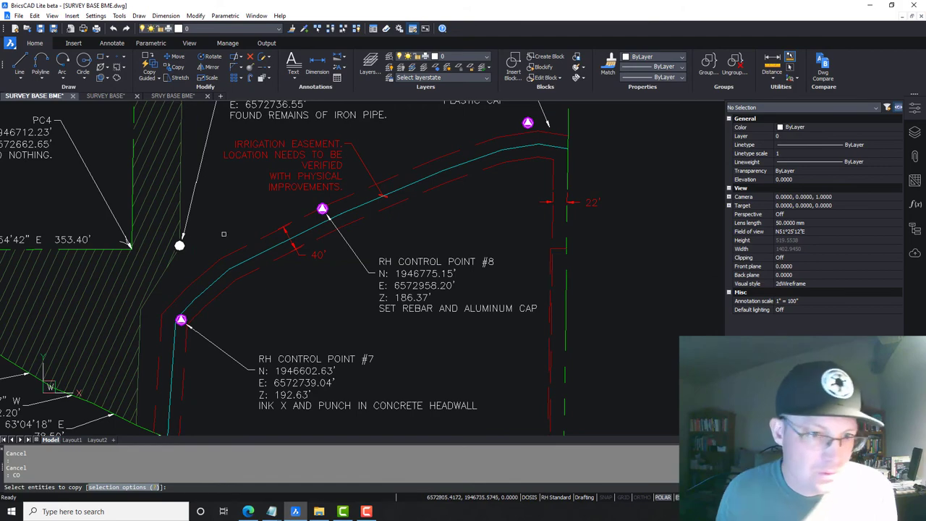
scroll(328, 206, up, 5)
key(Return)
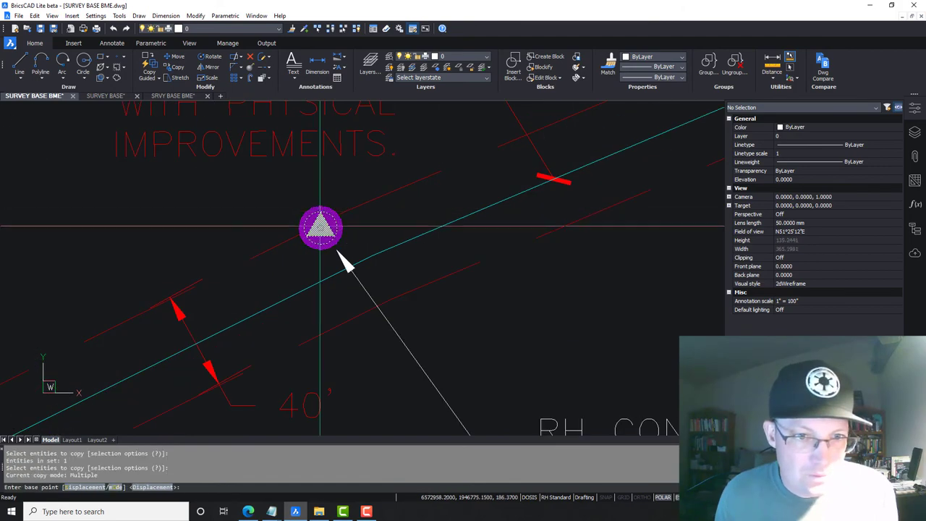
click(321, 226)
scroll(326, 239, down, 10)
scroll(404, 275, up, 10)
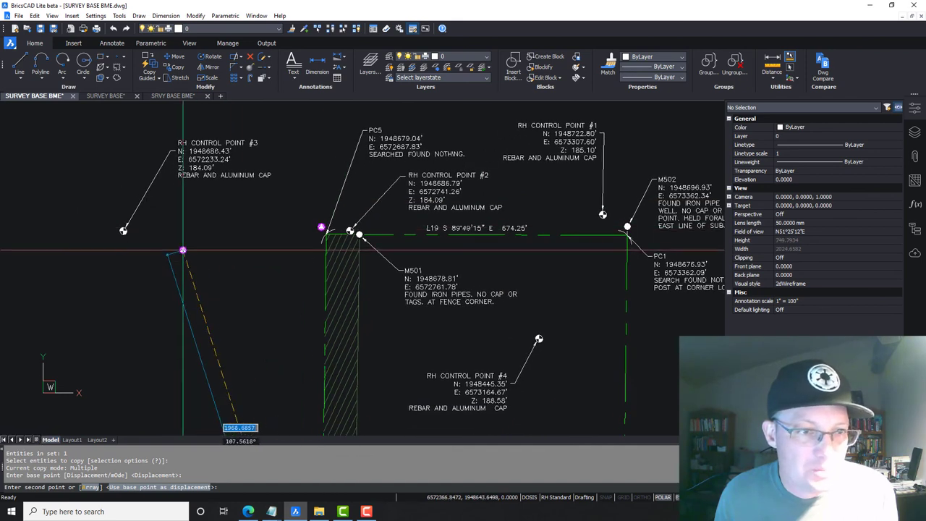
click(150, 240)
key(Escape)
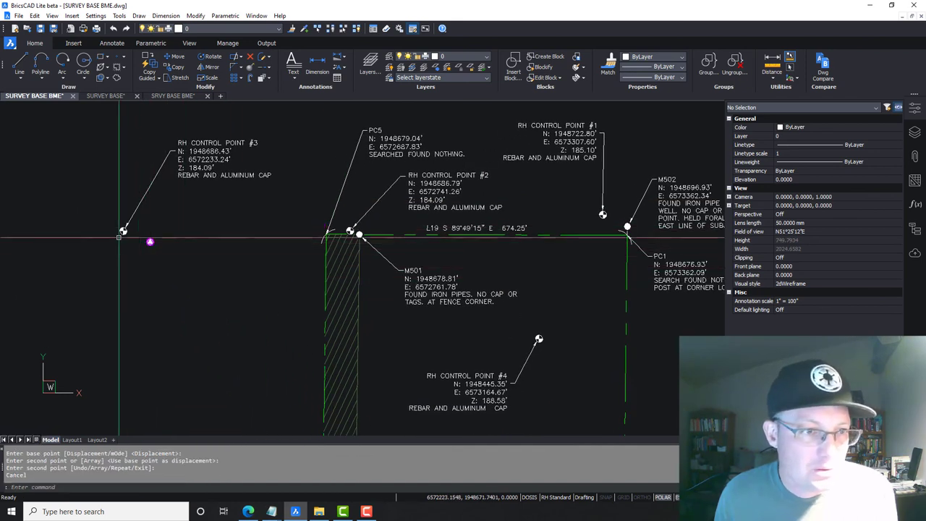
Draw a marker line from the centre of the RH Control Point #3 symbol toward the southeast
scroll(137, 235, up, 3)
text(L)
key(Return)
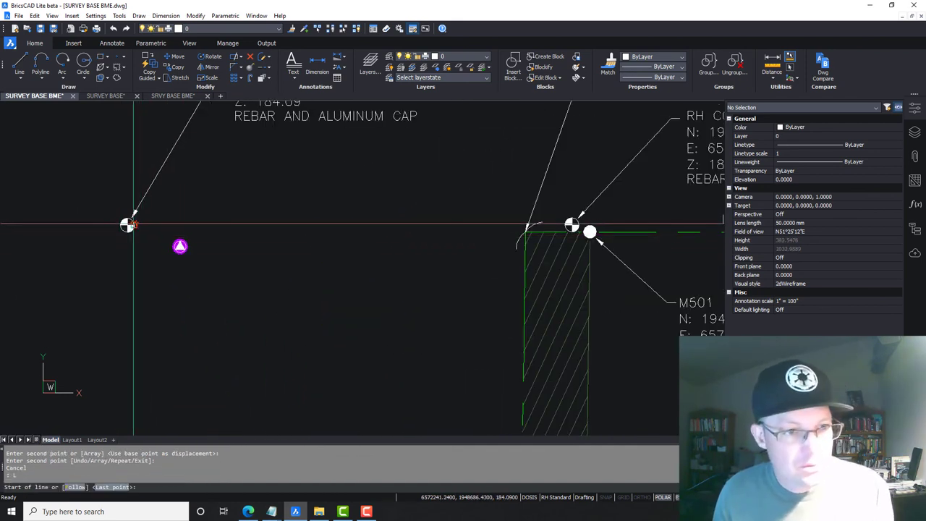
click(128, 225)
click(184, 309)
key(Return)
Draw a marker line from the centre of the RH Control Point #2 symbol toward the northwest
middle_drag(530, 256, 428, 258)
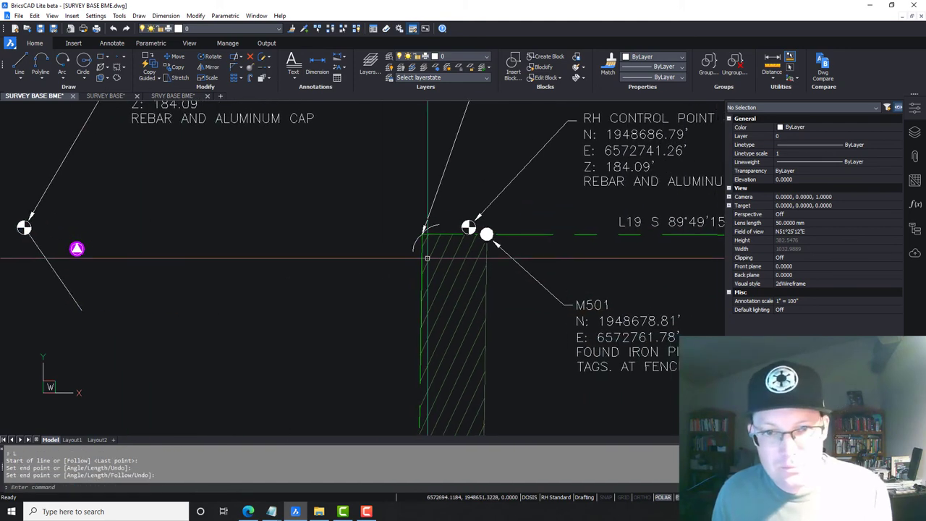
key(Return)
click(468, 226)
click(376, 158)
key(Return)
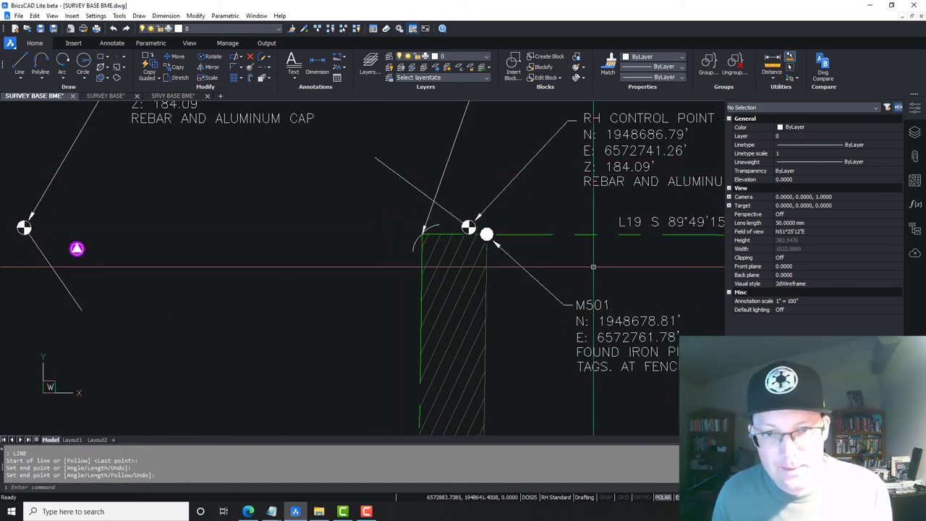
Draw a marker line from the centre of the RH Control Point #1 symbol toward the southwest
scroll(584, 269, down, 2)
middle_drag(572, 269, 368, 262)
scroll(585, 244, up, 2)
scroll(584, 245, up, 2)
key(Return)
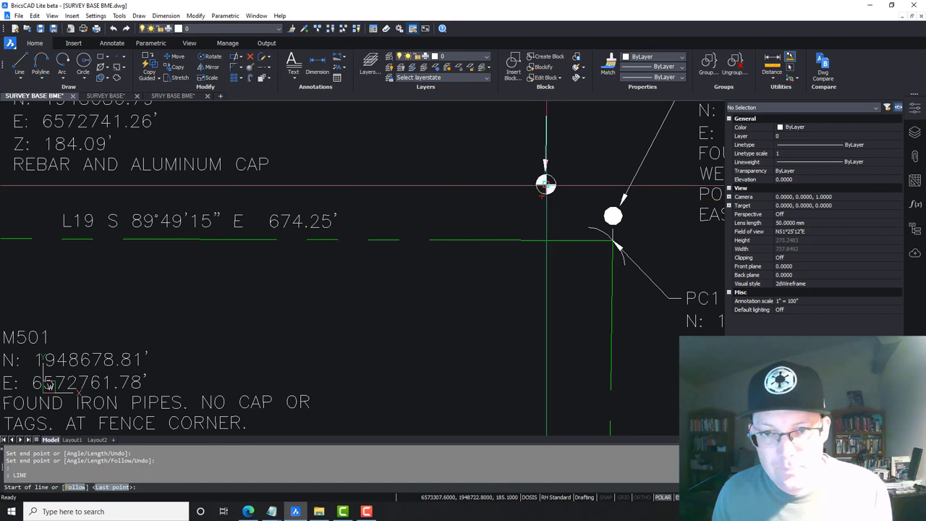
click(546, 184)
click(486, 340)
key(Escape)
Delete the old quartered-circle symbols at RH Control Points #1, #2 and #3
scroll(402, 258, down, 3)
middle_drag(386, 267, 453, 259)
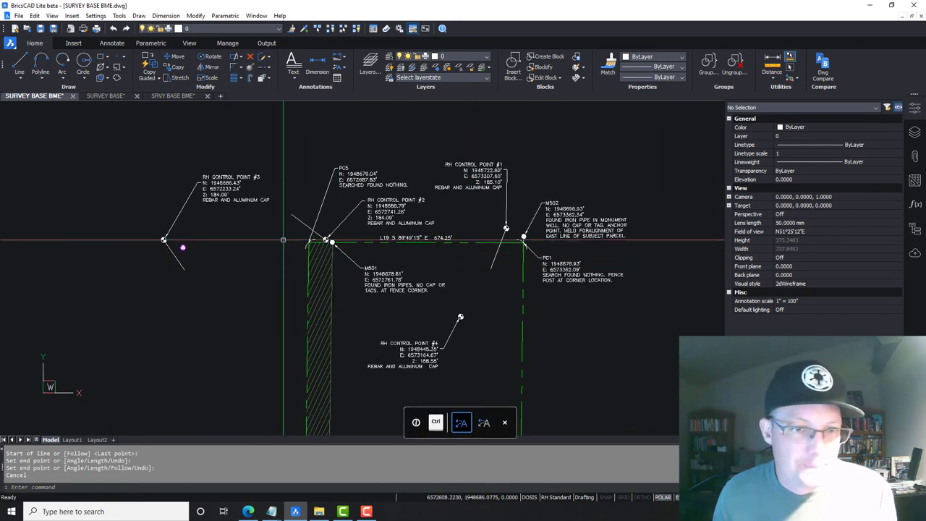
scroll(293, 236, up, 5)
click(426, 243)
scroll(286, 247, down, 3)
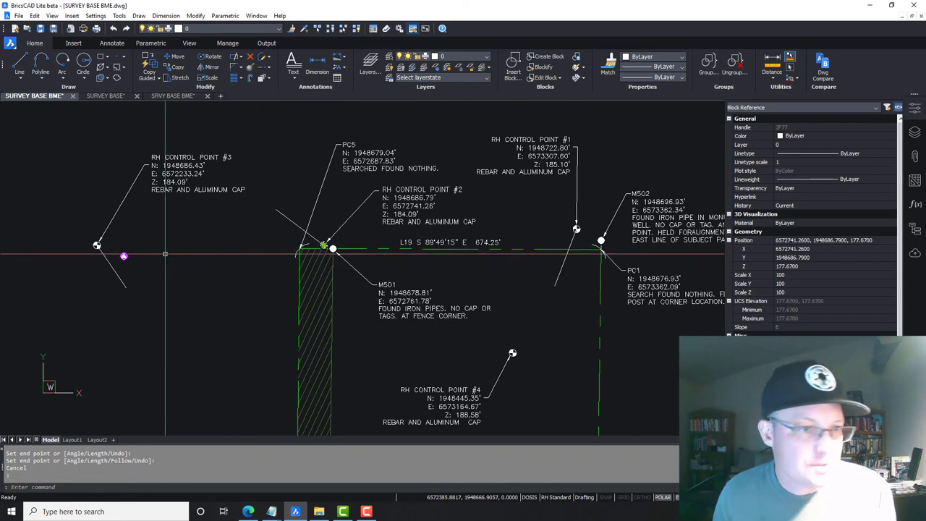
scroll(101, 249, up, 3)
click(101, 238)
scroll(516, 252, down, 3)
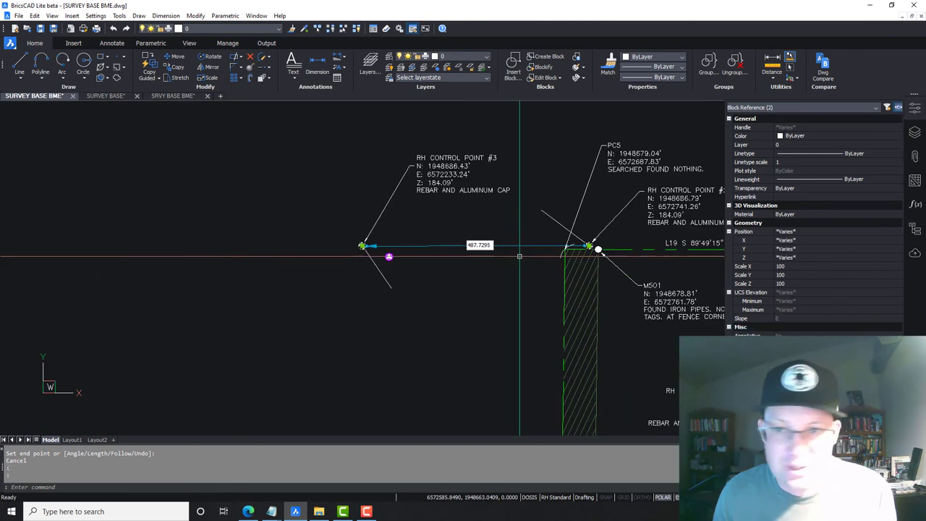
middle_drag(444, 239, 117, 216)
scroll(513, 211, up, 3)
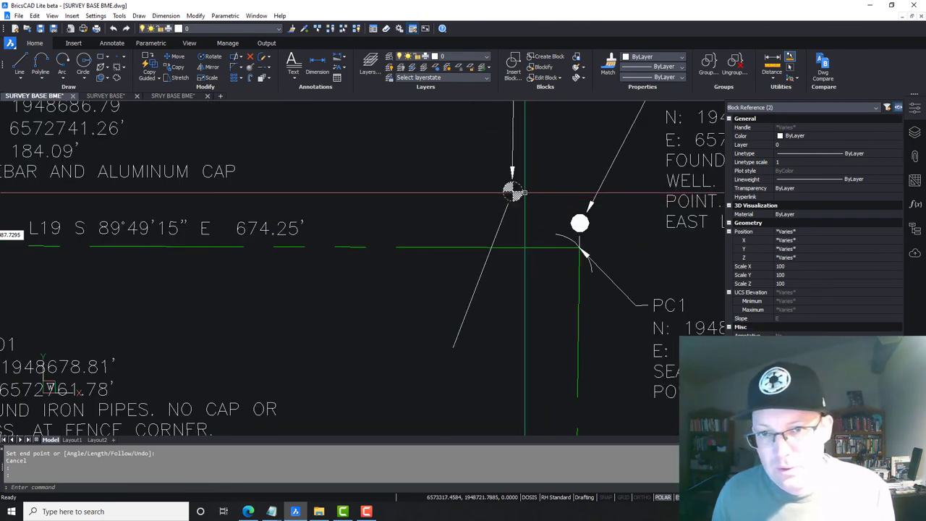
key(Delete)
scroll(419, 238, down, 3)
middle_drag(292, 259, 533, 253)
key(Escape)
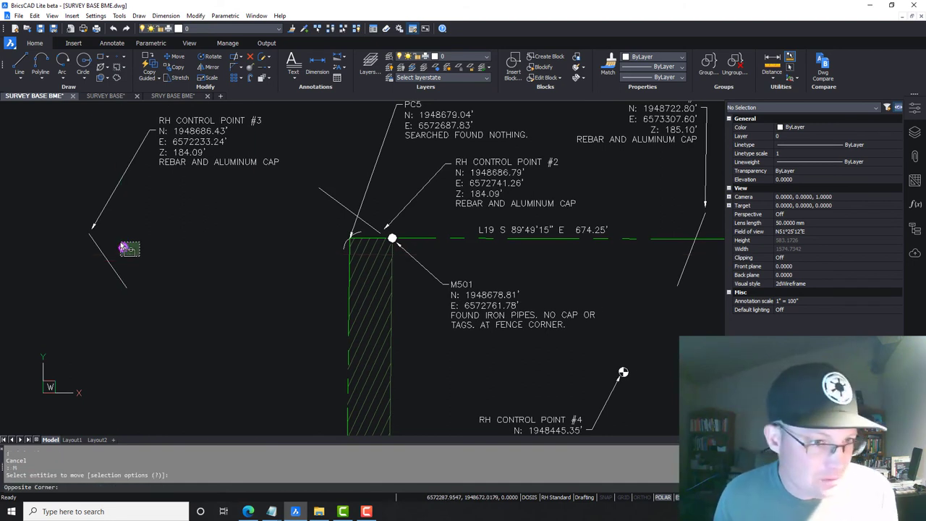
Move the loose triangle symbol by its centre onto the start of the marker line at RH Control Point #3
click(122, 245)
key(Return)
scroll(131, 249, up, 3)
click(142, 251)
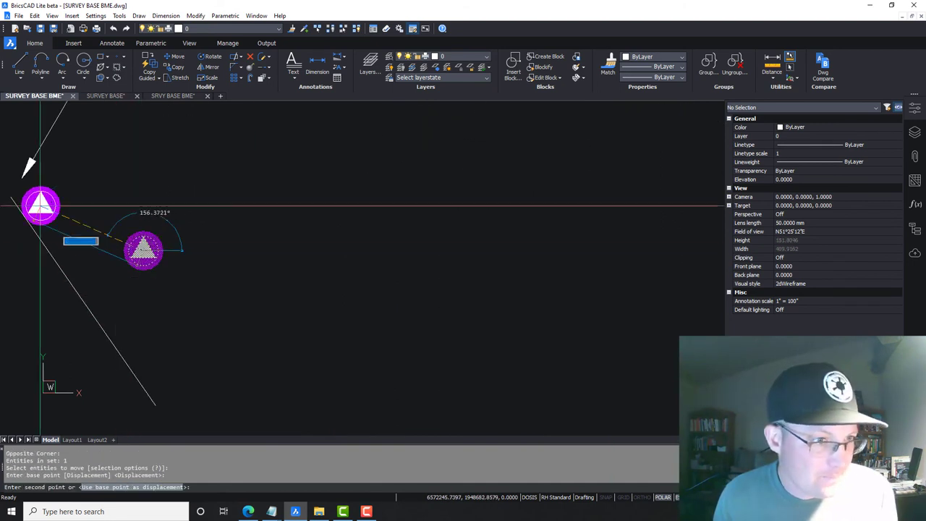
click(11, 197)
scroll(124, 224, down, 2)
key(Escape)
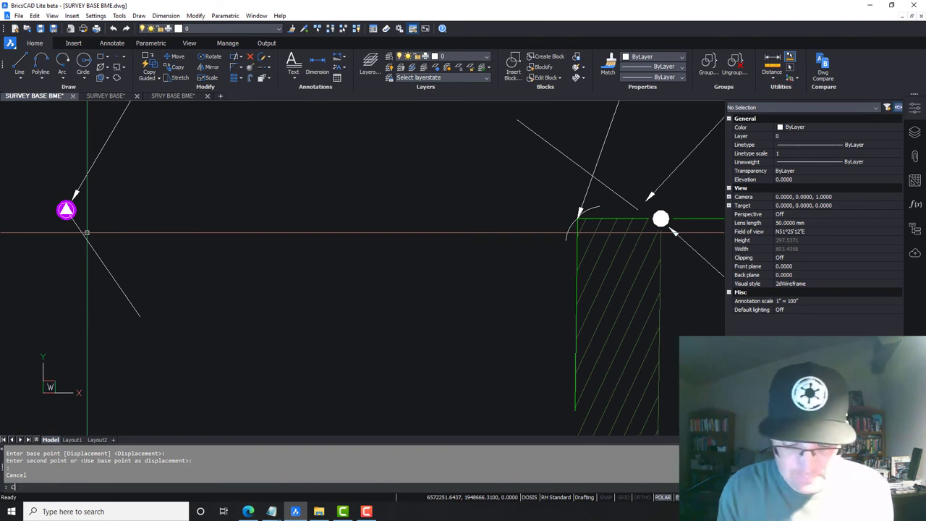
Copy the triangle symbol at RH Control Point #3 by its centre to the marker line starts at RH Control Points #2 and #1
key(Return)
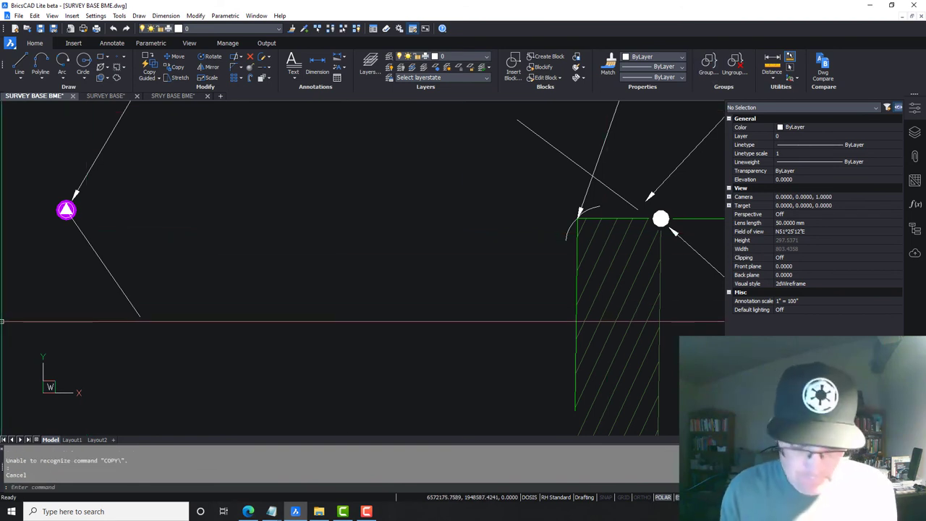
text(COPY)
key(Return)
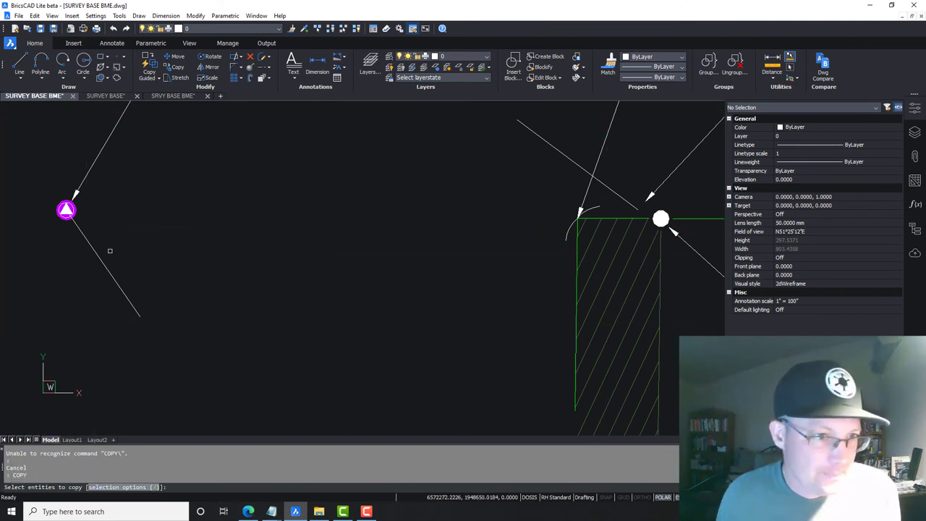
scroll(66, 212, up, 3)
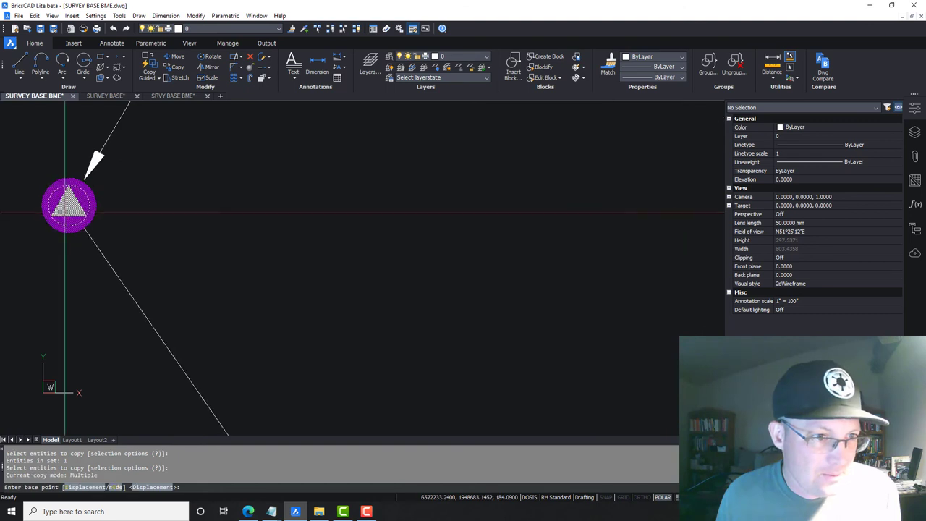
click(68, 207)
middle_drag(620, 209, 272, 201)
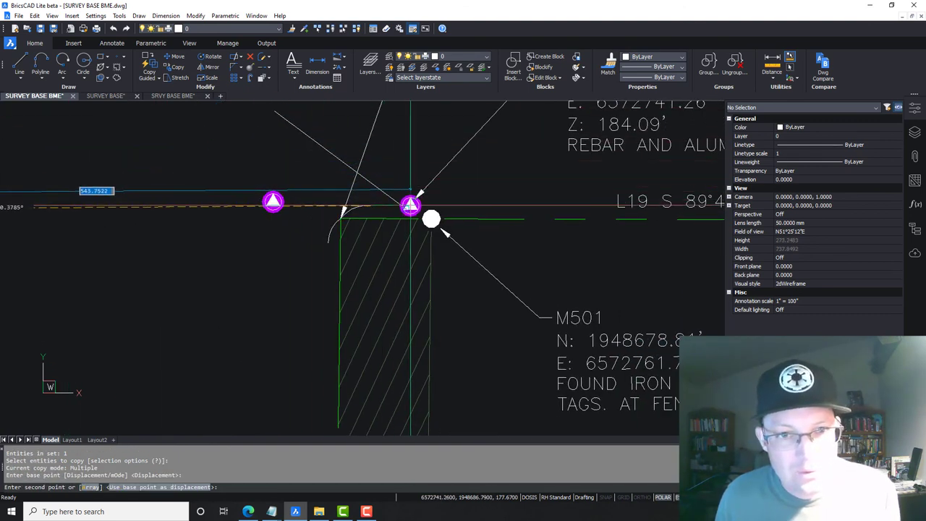
click(406, 209)
middle_drag(569, 242, 197, 228)
middle_drag(474, 252, 198, 307)
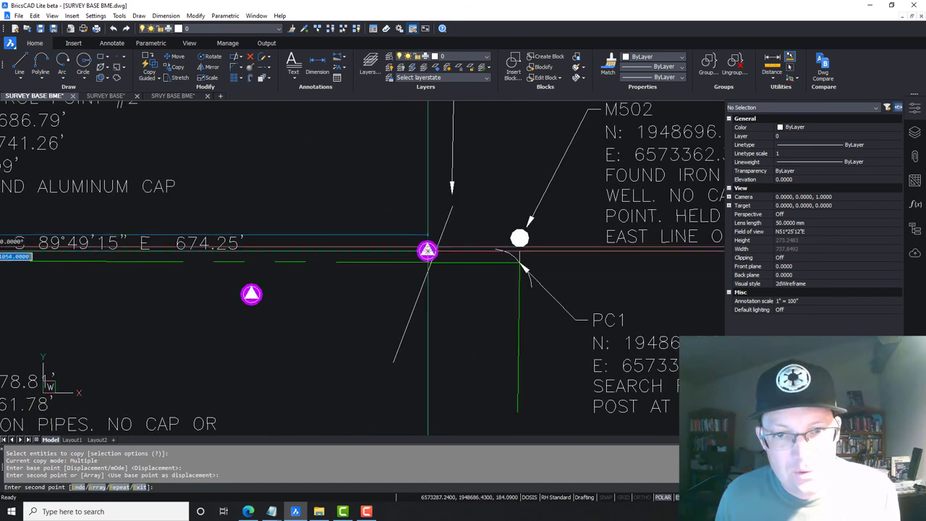
click(452, 206)
key(Escape)
Delete the marker lines at RH Control Points #1, #2 and #3
click(439, 356)
click(367, 317)
key(Delete)
scroll(436, 262, down, 5)
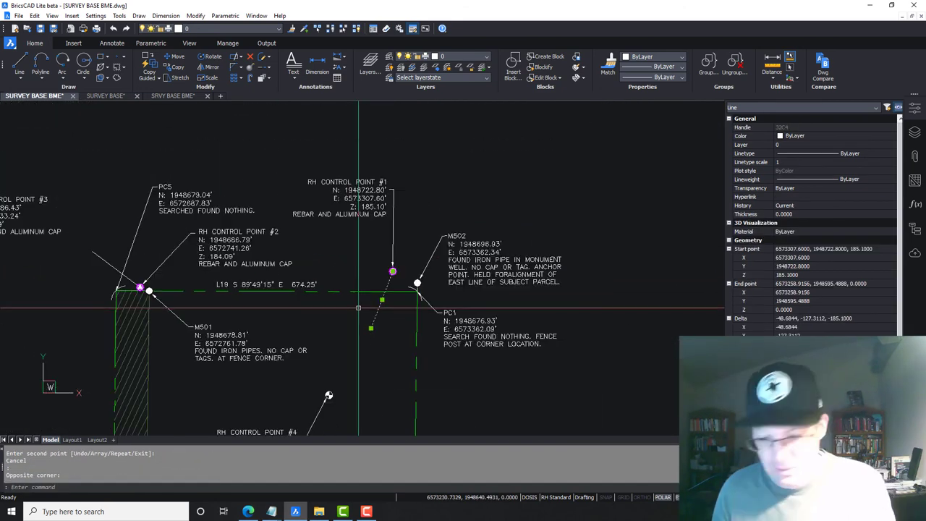
middle_drag(436, 261, 434, 258)
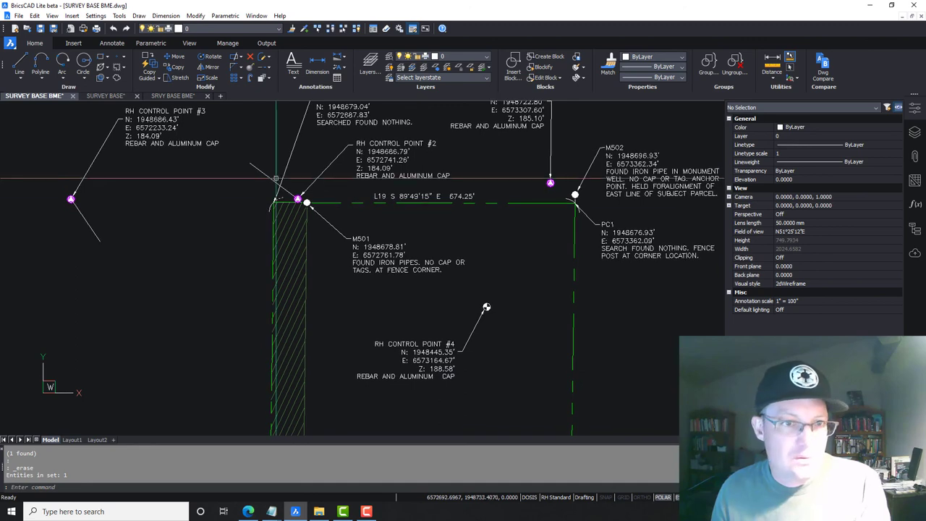
click(275, 166)
click(255, 181)
click(123, 210)
click(76, 238)
key(Delete)
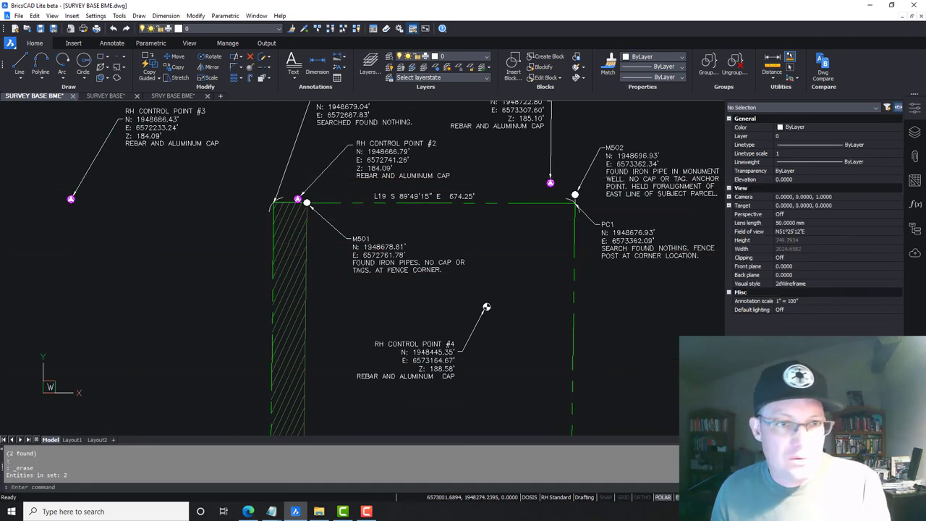
Draw a marker line from the centre of the RH Control Point #4 symbol toward the southeast
scroll(449, 366, up, 3)
text(L)
key(Return)
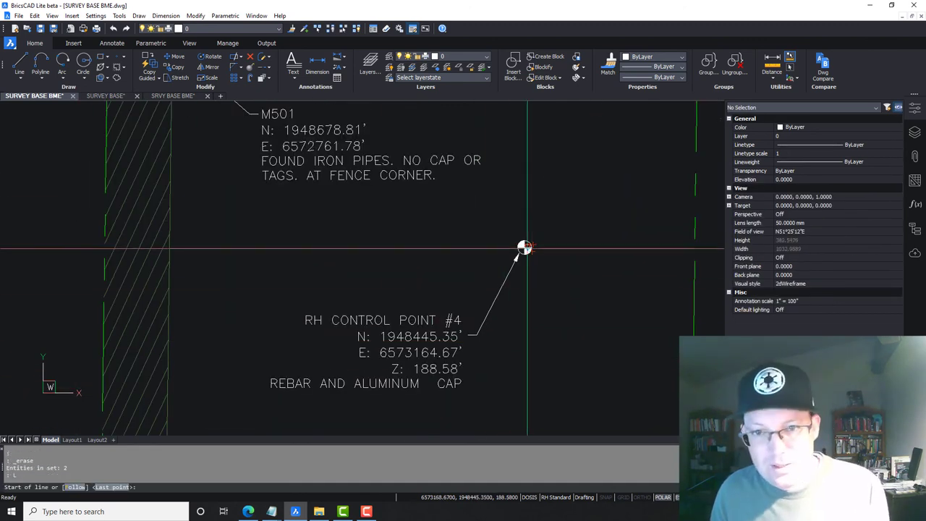
click(524, 248)
click(574, 307)
key(Escape)
Move the triangle symbol from RH Control Point #1 to a free spot just south of the RH Control Point #4 symbol
scroll(564, 260, down, 2)
middle_drag(564, 259, 503, 296)
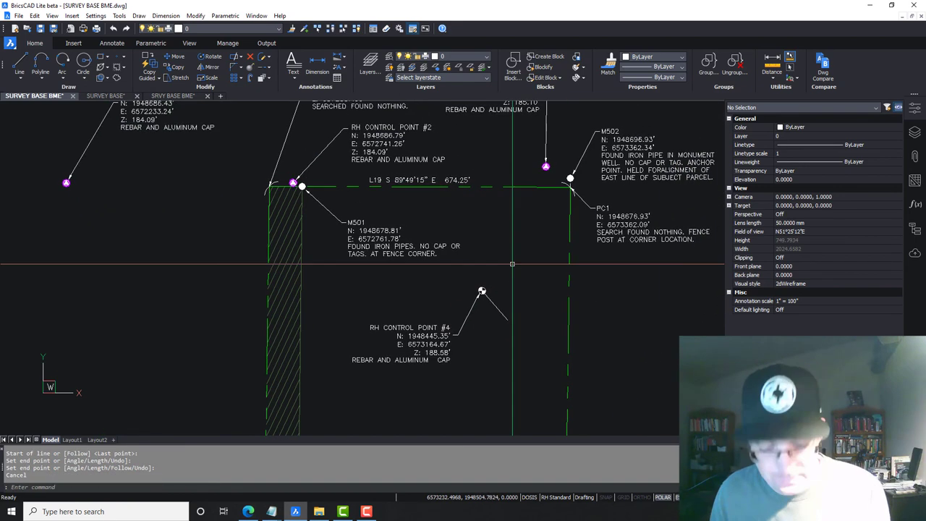
text(M)
key(Return)
scroll(546, 190, up, 3)
click(557, 145)
click(541, 126)
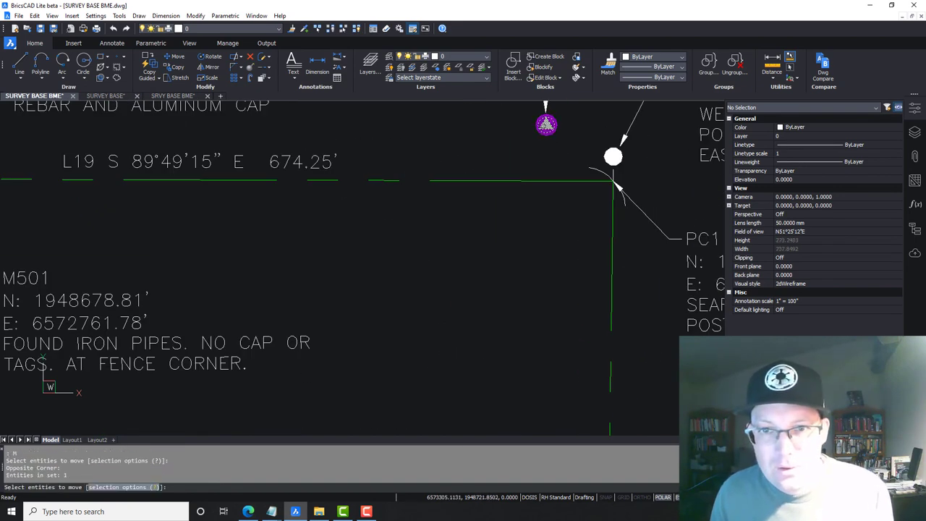
key(Return)
click(548, 124)
scroll(470, 275, down, 3)
scroll(434, 326, up, 5)
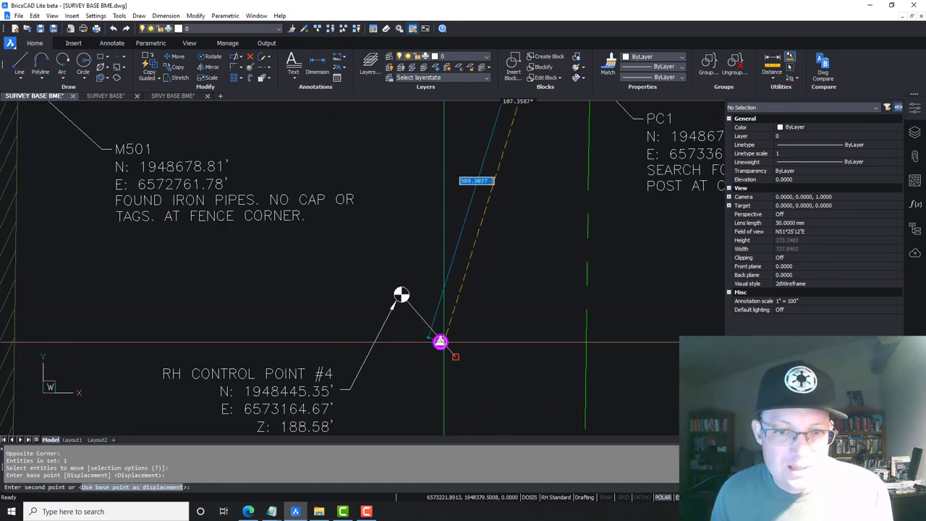
key(Escape)
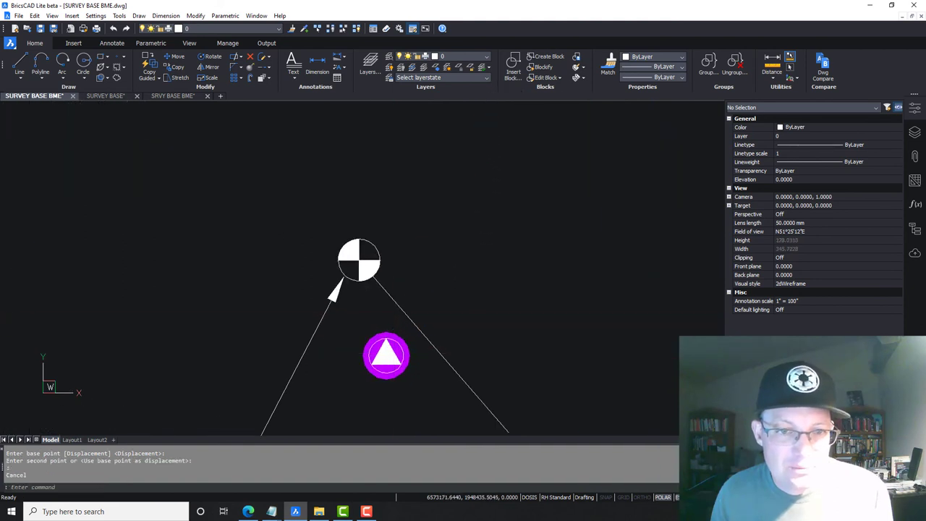
Delete the quartered-circle symbol at RH Control Point #4 and move the triangle symbol by its centre onto the marker line's start
click(366, 254)
key(Delete)
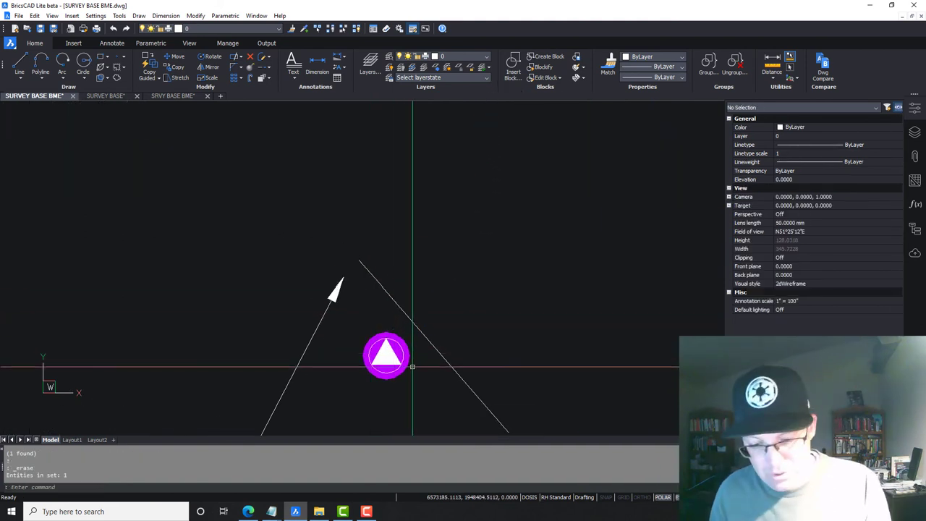
text(M)
key(Return)
click(398, 412)
click(385, 372)
key(Return)
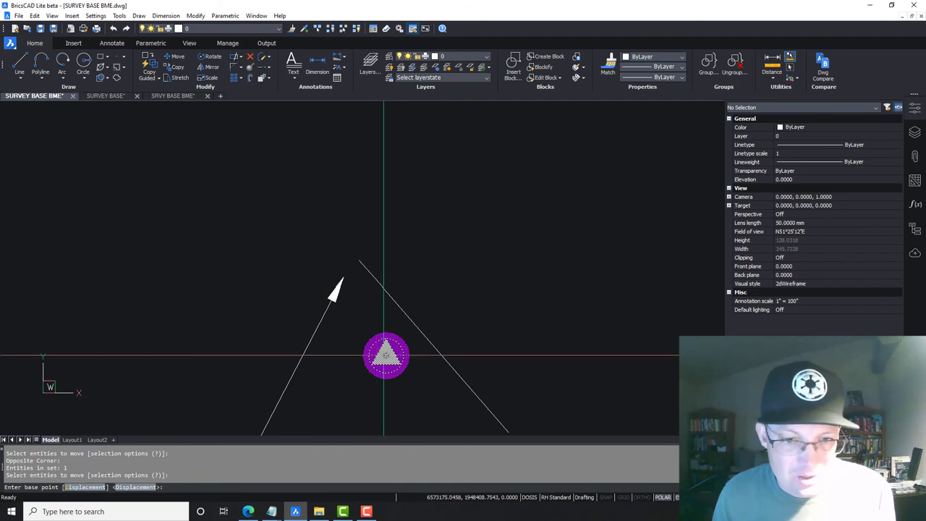
click(386, 355)
key(Escape)
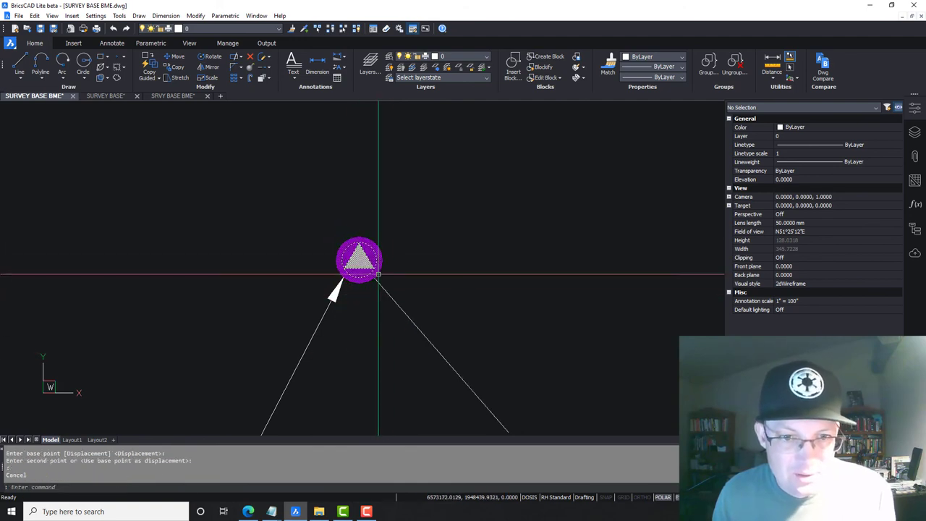
Delete the marker line at RH Control Point #4
click(409, 308)
click(380, 319)
key(Delete)
Review the control point symbols and labels from the parcel's north boundary down to its south end
scroll(388, 318, down, 5)
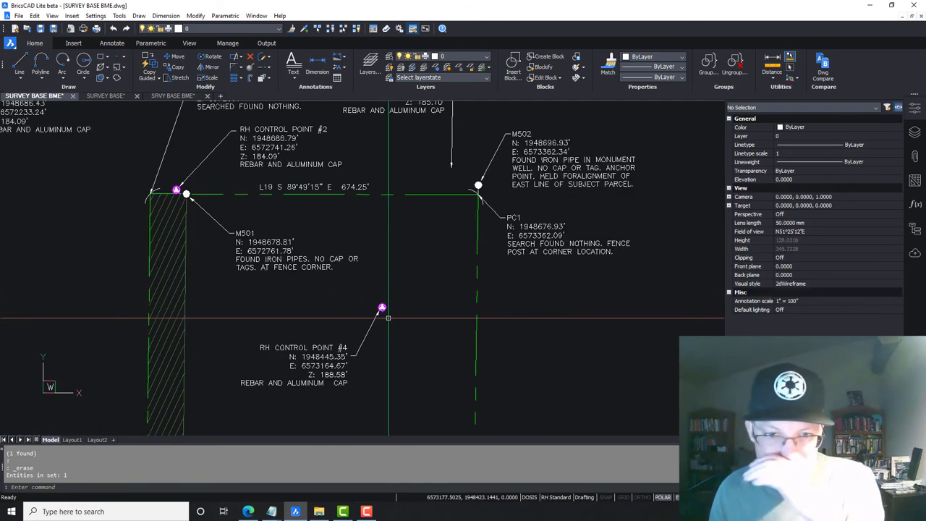
middle_drag(394, 256, 436, 264)
key(Escape)
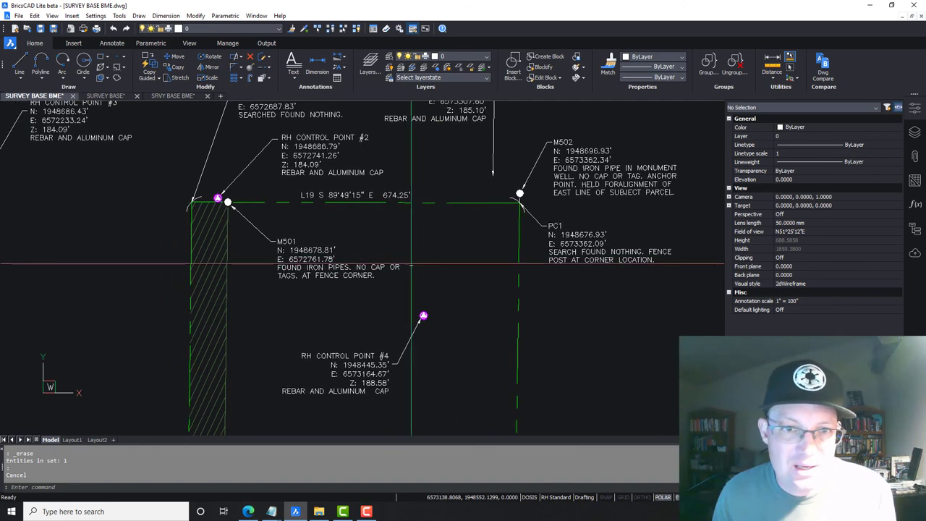
middle_drag(422, 335, 479, 278)
scroll(477, 283, down, 3)
scroll(467, 289, up, 8)
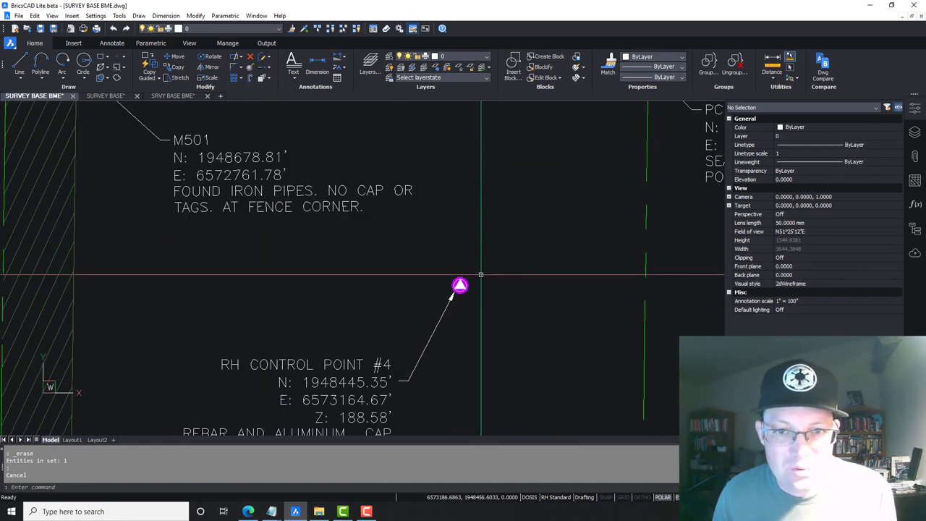
scroll(469, 304, down, 8)
scroll(448, 321, up, 2)
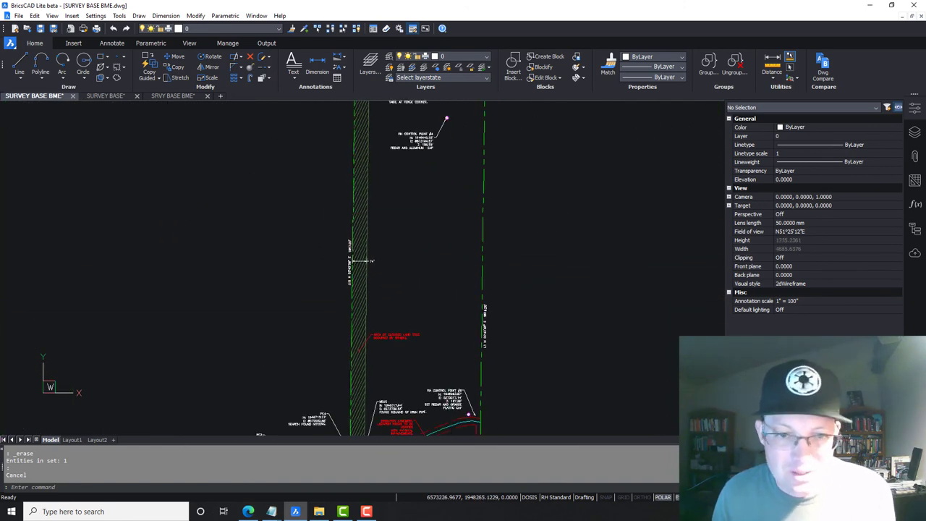
middle_drag(420, 418, 456, 266)
middle_drag(429, 214, 412, 143)
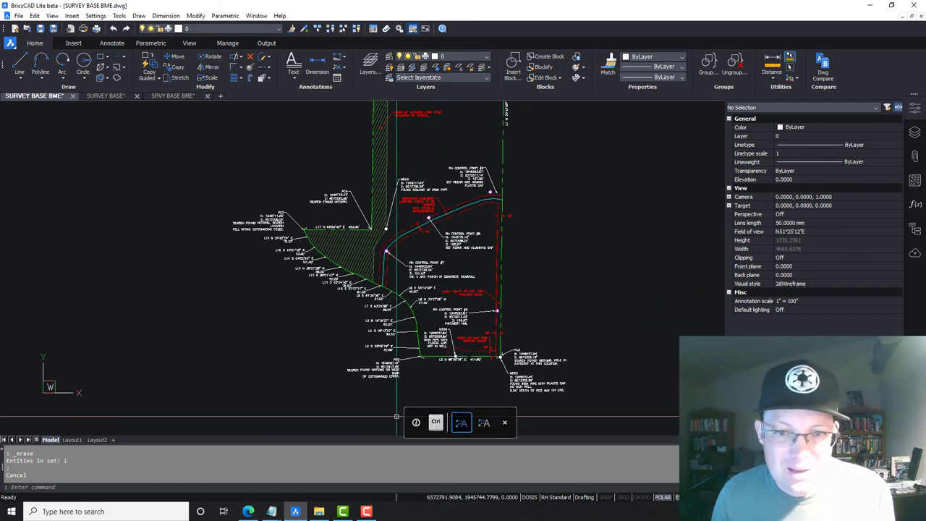
Set the TEXT layer's colour to white
click(378, 66)
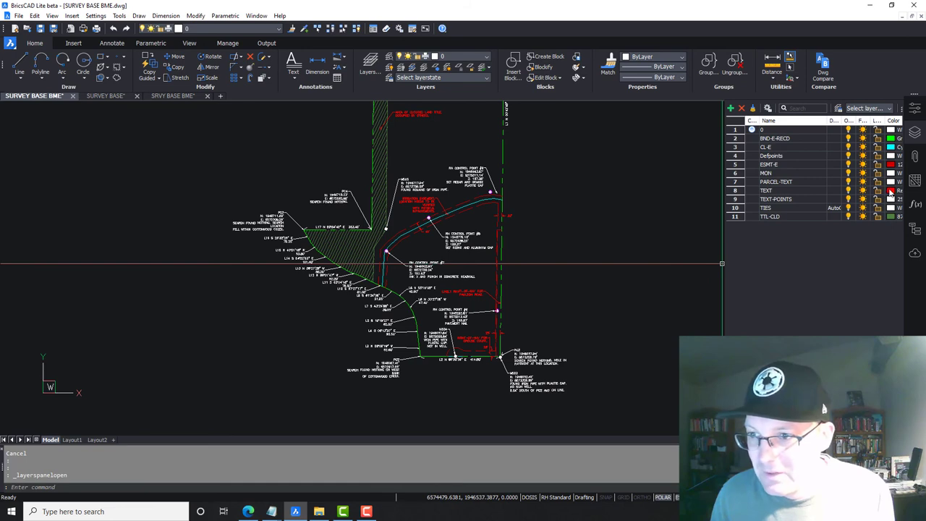
click(891, 191)
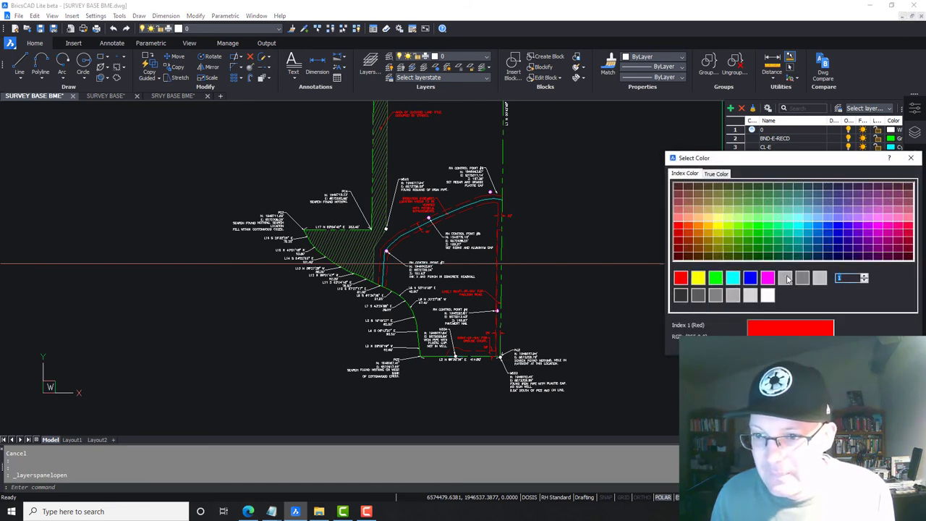
click(820, 345)
key(Escape)
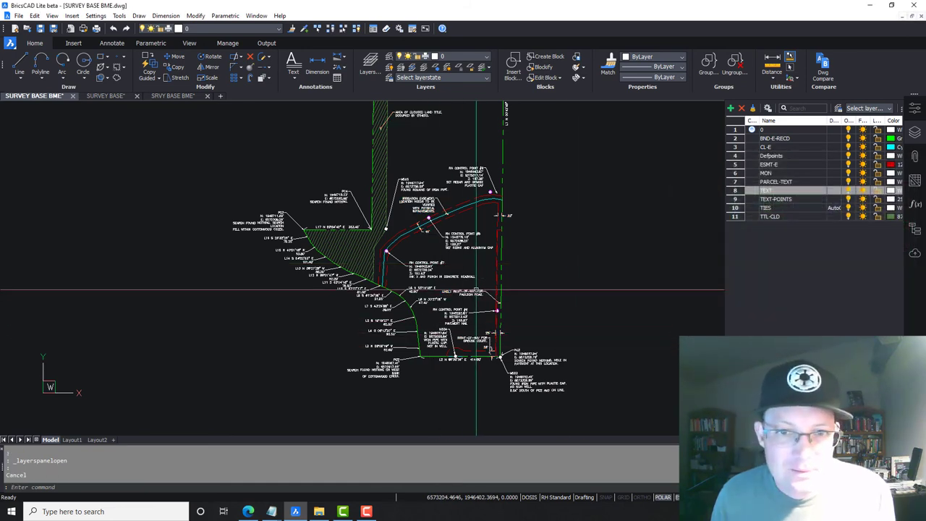
Save the SURVEY BASE BME drawing and close the SRVY BASE BME drawing without saving its changes
scroll(475, 289, down, 3)
mouse_move(535, 269)
middle_down()
mouse_move(506, 330)
mouse_move(516, 352)
middle_up()
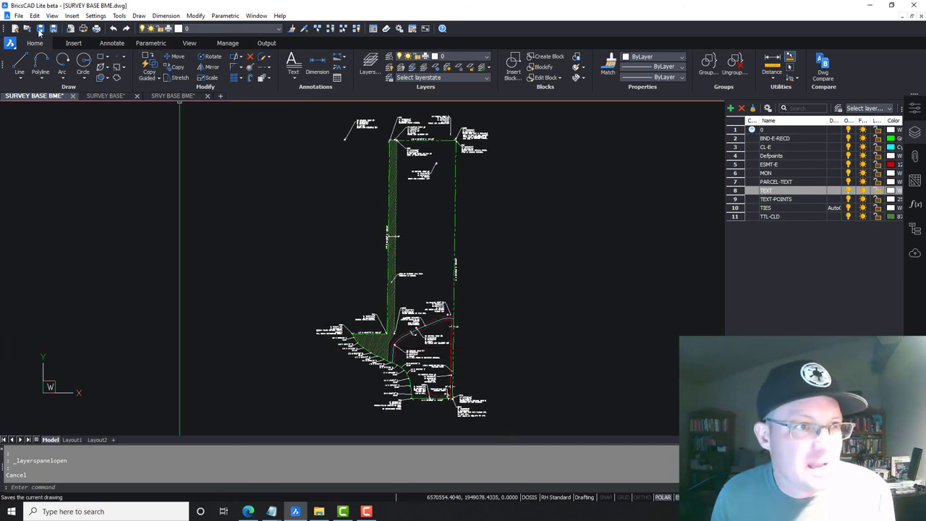
click(105, 97)
click(170, 97)
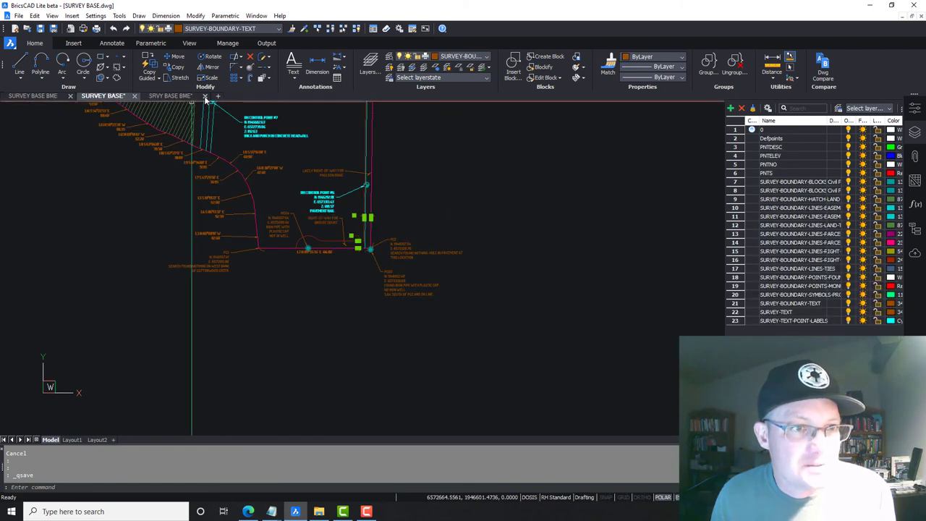
scroll(183, 103, up, 10)
key(ctrl+F4)
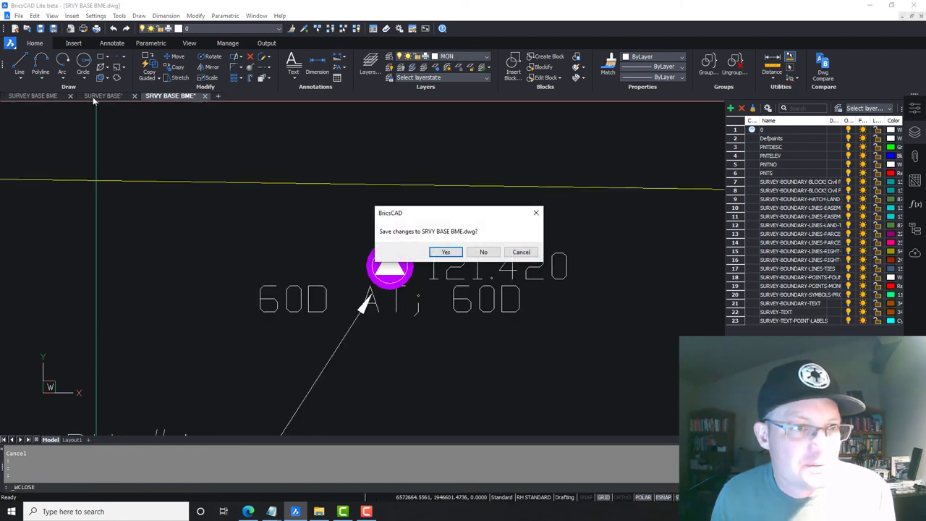
click(483, 251)
Compare SURVEY BASE BME with the SURVEY BASE drawing, examining the latter's boundary lines, bearing labels and control point labels
scroll(319, 261, down, 3)
scroll(344, 345, up, 2)
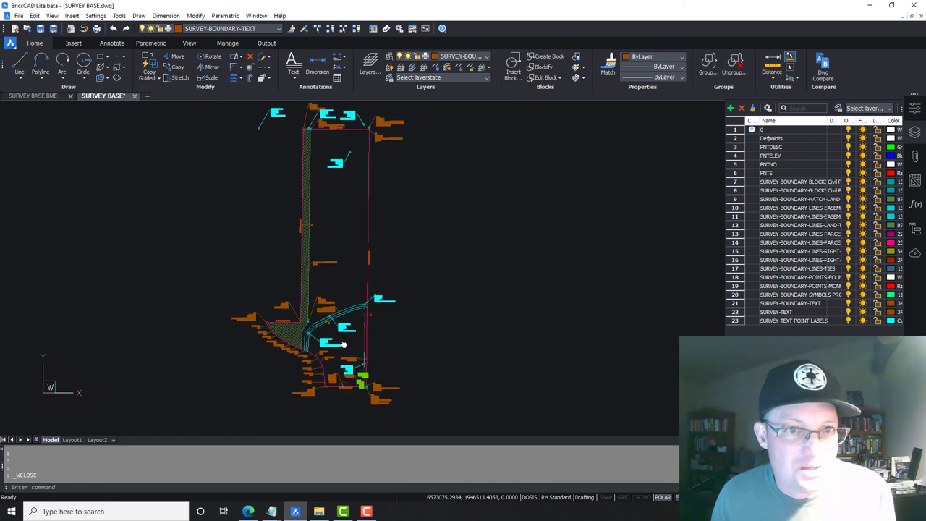
click(52, 97)
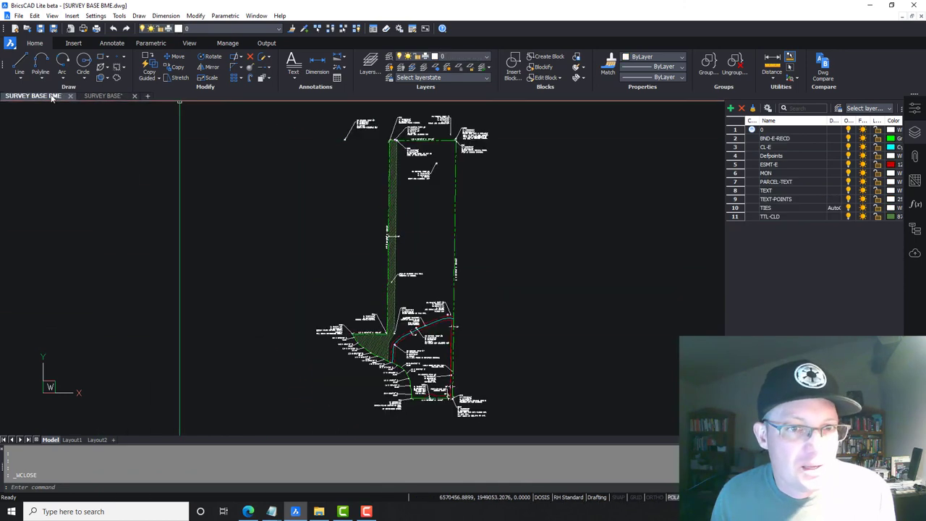
click(110, 96)
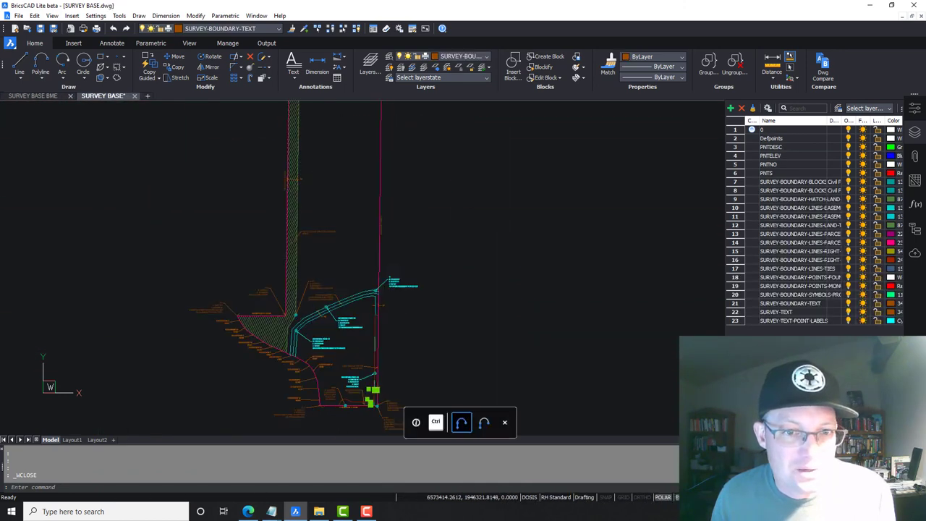
scroll(375, 284, up, 6)
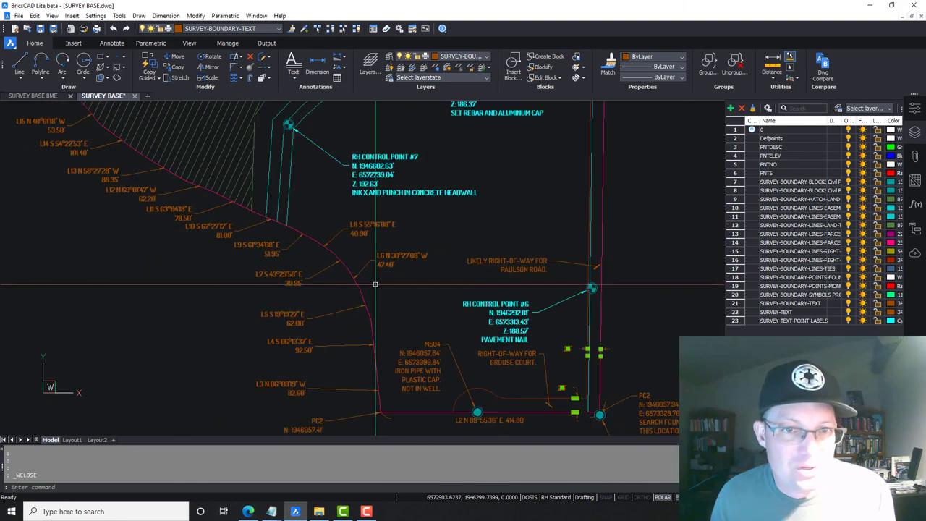
mouse_move(397, 344)
middle_down()
mouse_move(363, 249)
mouse_move(347, 245)
middle_up()
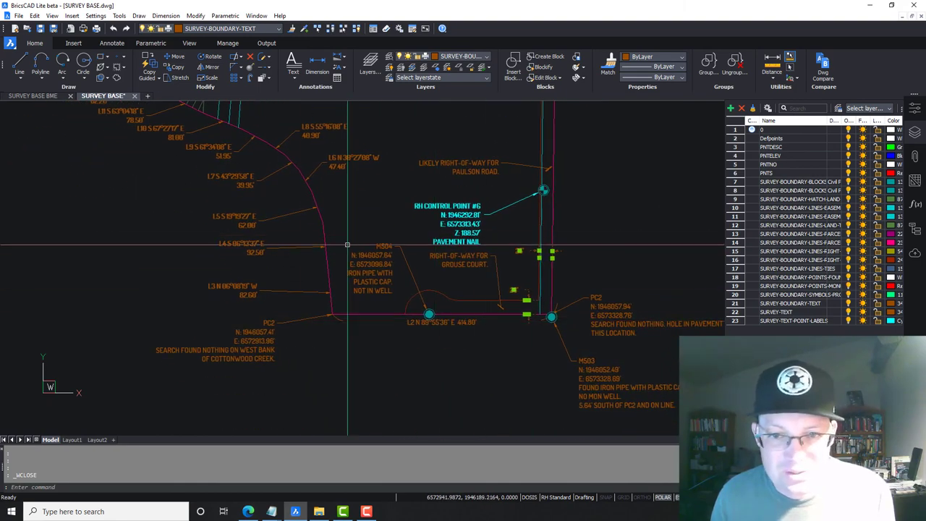
key(Escape)
scroll(521, 203, down, 3)
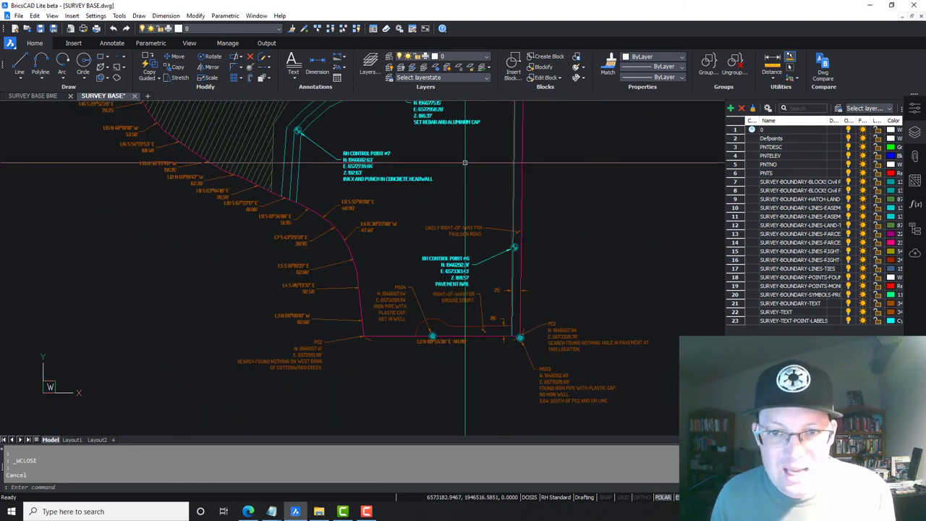
middle_drag(465, 162, 536, 343)
middle_drag(476, 205, 463, 328)
scroll(513, 193, down, 2)
mouse_move(509, 251)
middle_down()
mouse_move(455, 280)
mouse_move(428, 310)
middle_up()
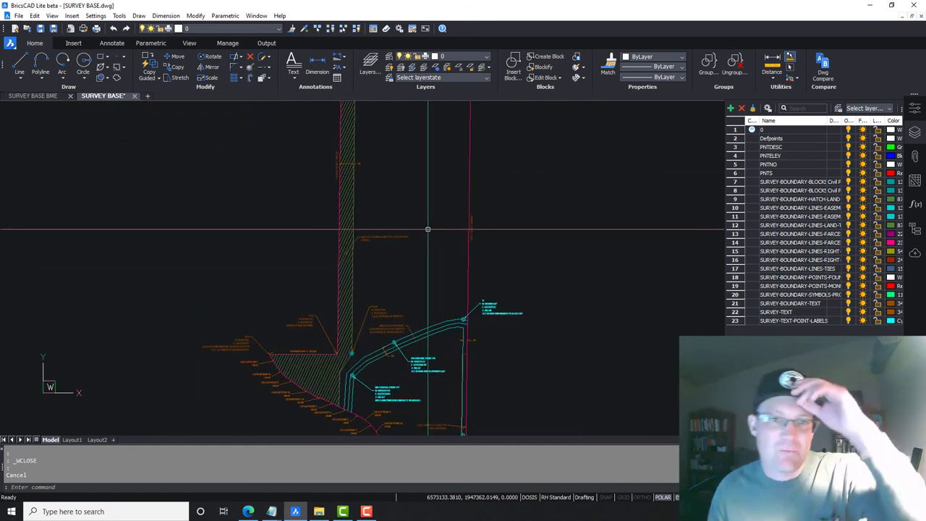
scroll(431, 232, down, 3)
scroll(439, 258, down, 2)
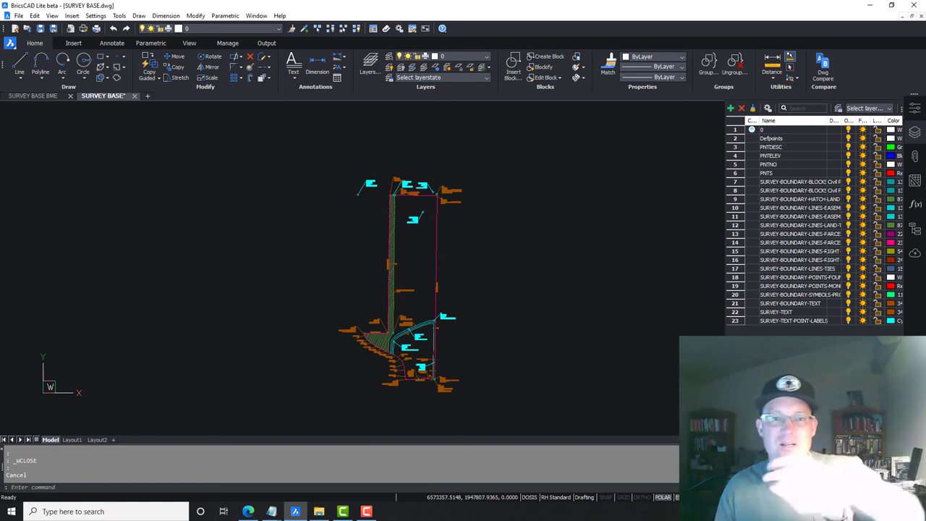